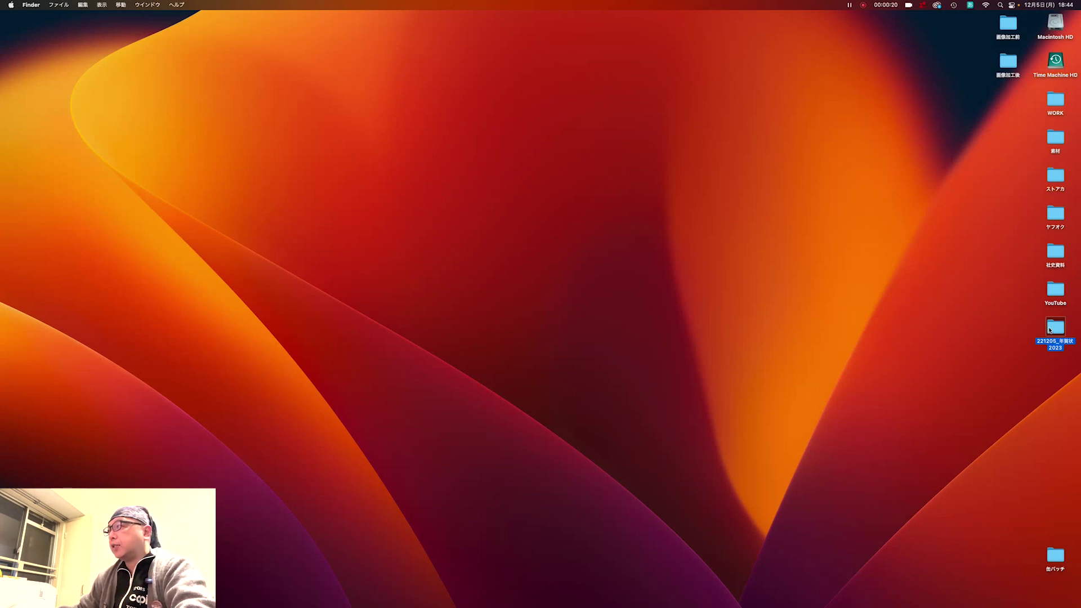
Open the 221205_年賀状2023 desktop folder and launch 221205_年賀状.ai in Illustrator
{"action": "double_click", "coordinate": [1050, 331]}
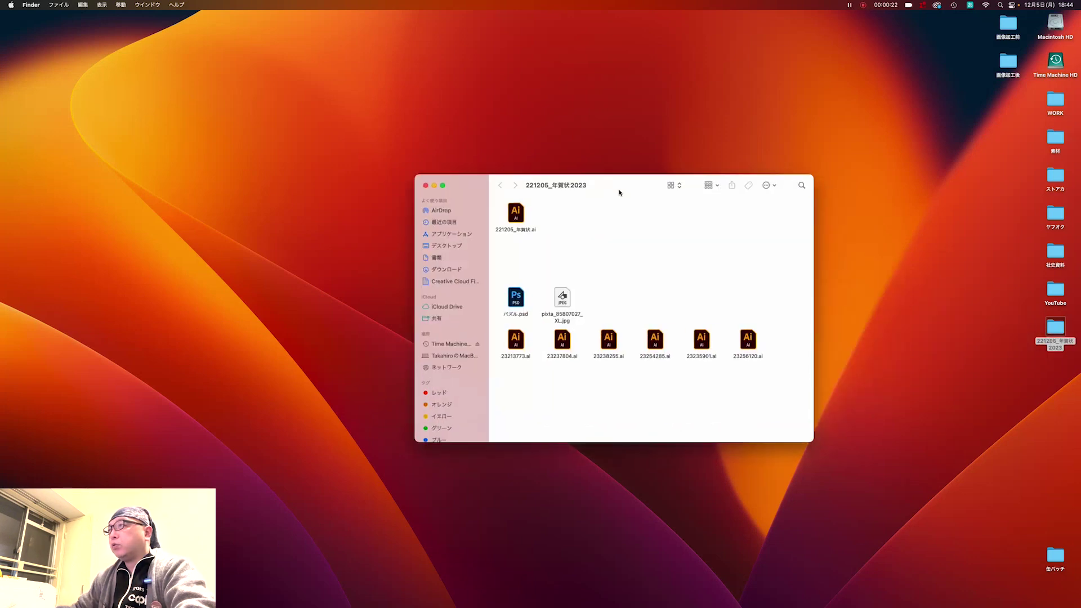
{"action": "left_click_drag", "start_coordinate": [620, 193], "coordinate": [548, 150]}
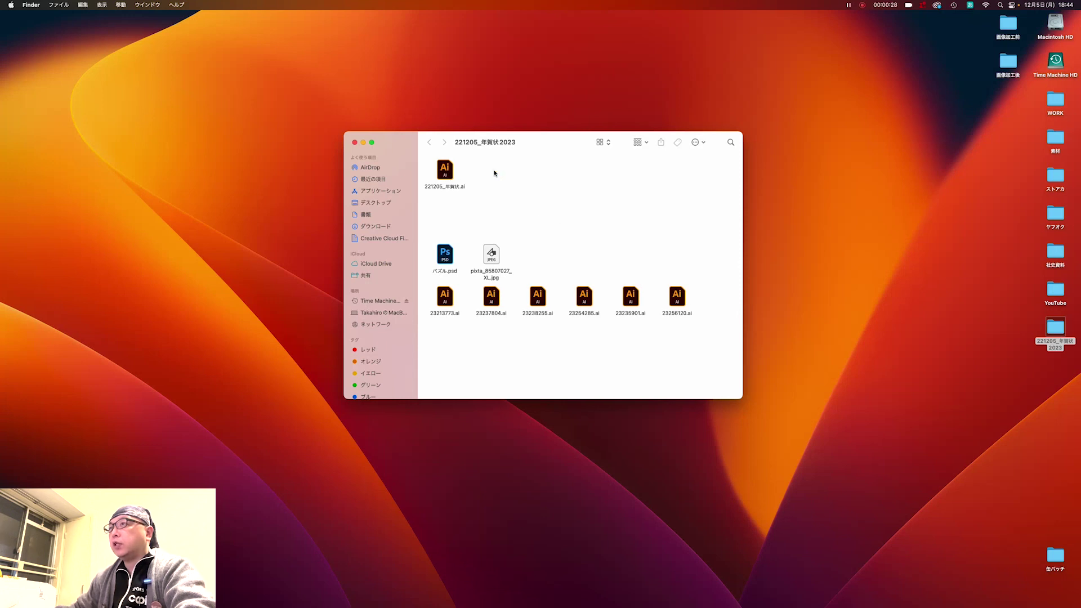
{"action": "left_click", "coordinate": [442, 171]}
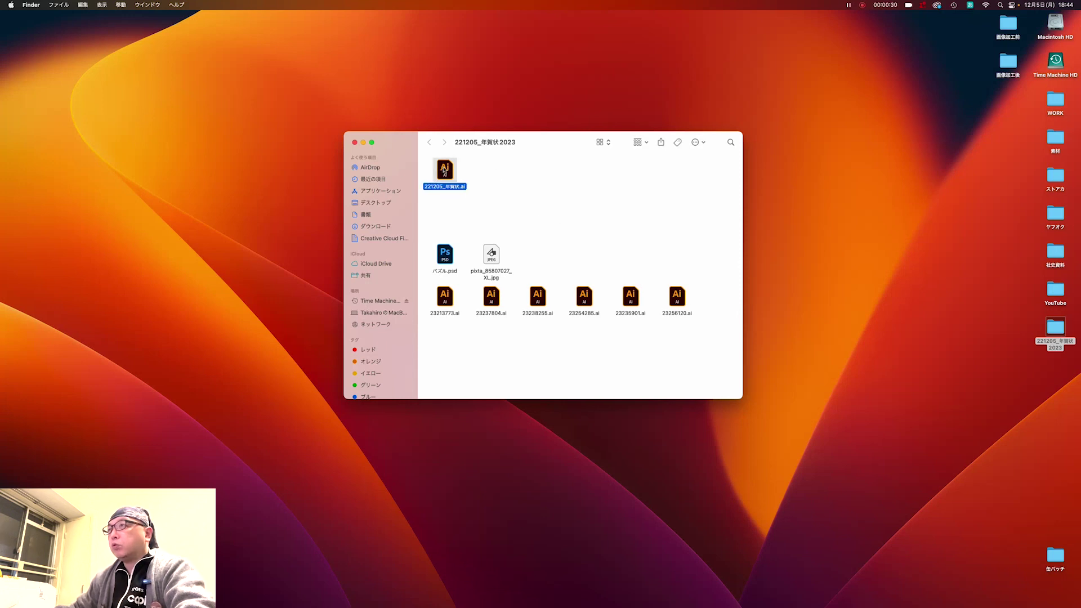
{"action": "double_click", "coordinate": [444, 171]}
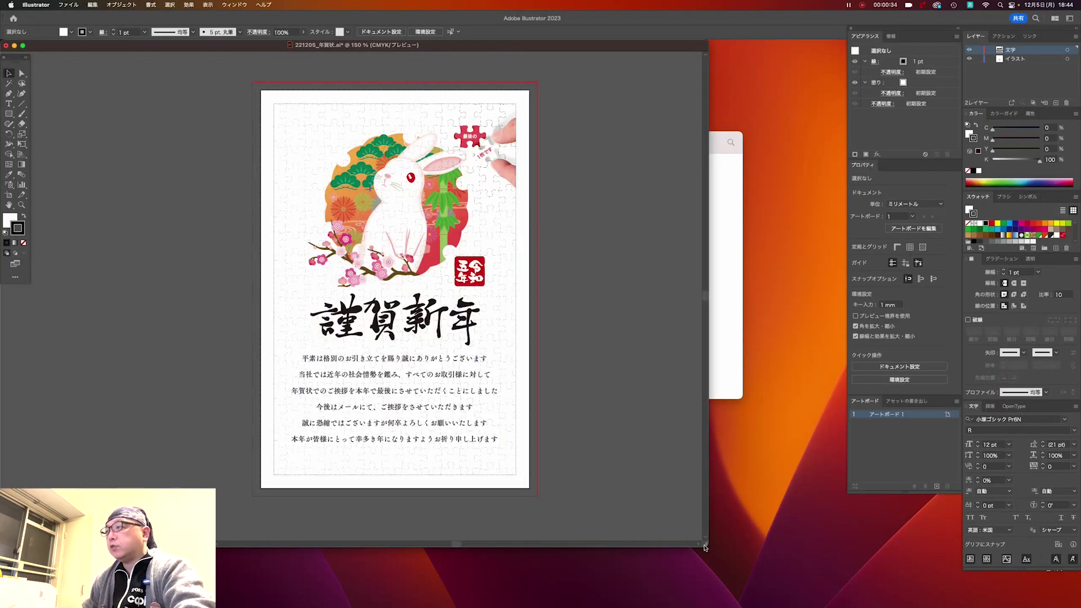
Enlarge the document window and pan so the rabbit card sits in the centre
{"action": "left_click_drag", "start_coordinate": [785, 579], "coordinate": [831, 590]}
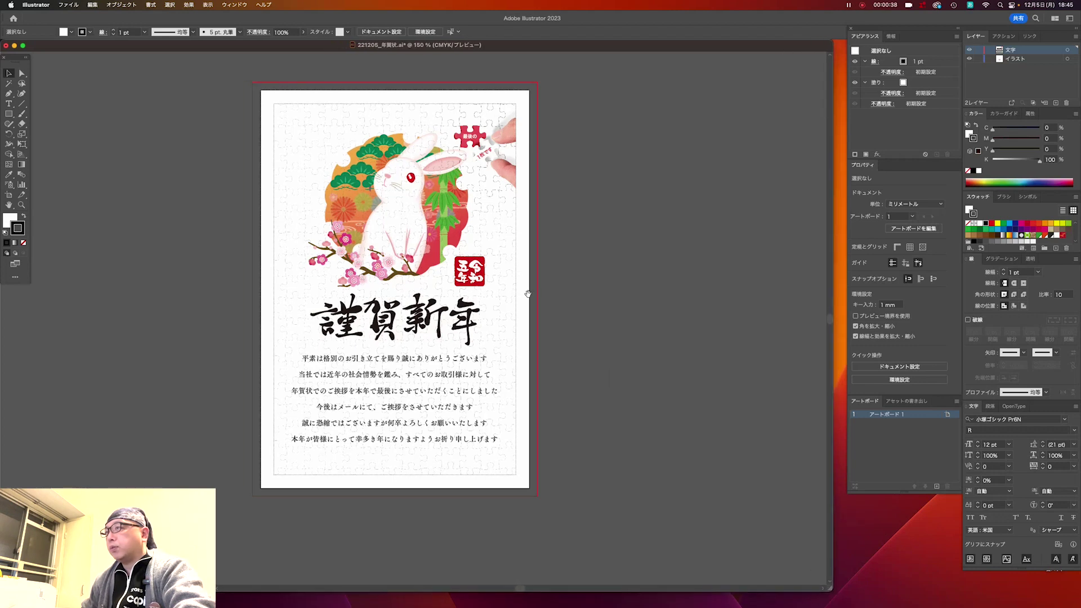
{"action": "left_click_drag", "start_coordinate": [528, 293], "coordinate": [652, 307]}
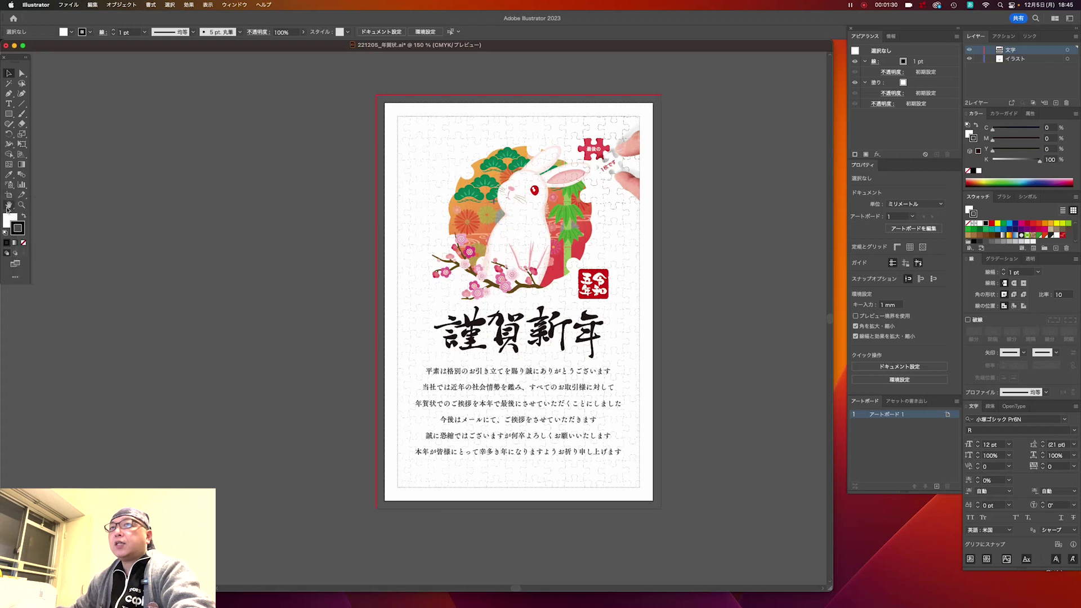
Set the artboard to the A4 preset (210 × 297 mm) and view it at 100%
{"action": "left_click", "coordinate": [9, 205]}
{"action": "left_click", "coordinate": [8, 197]}
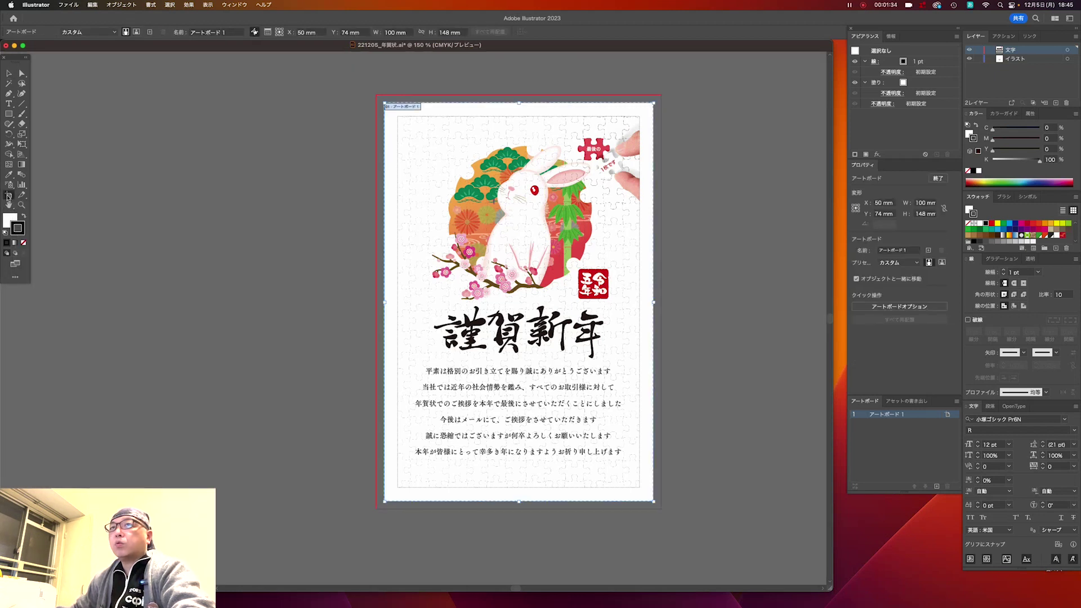
{"action": "double_click", "coordinate": [9, 197]}
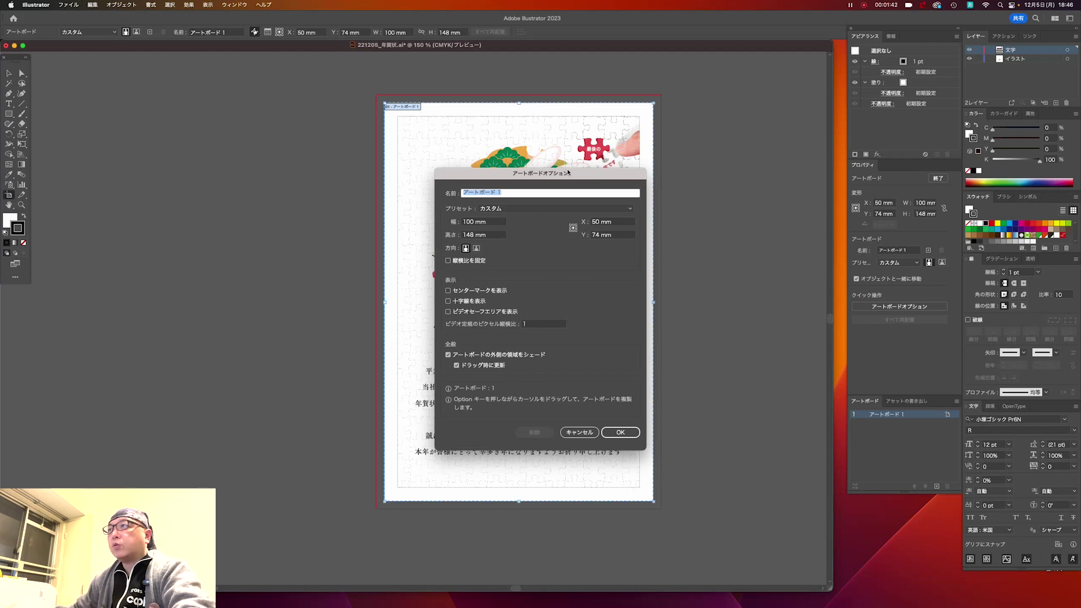
{"action": "left_click_drag", "start_coordinate": [583, 173], "coordinate": [636, 177]}
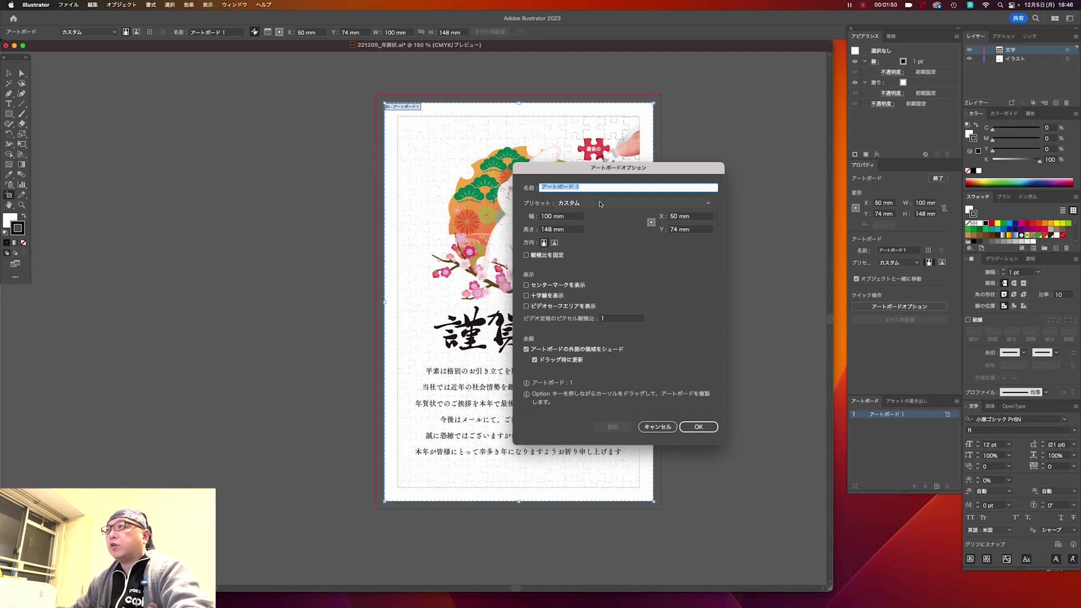
{"action": "left_click", "coordinate": [601, 203]}
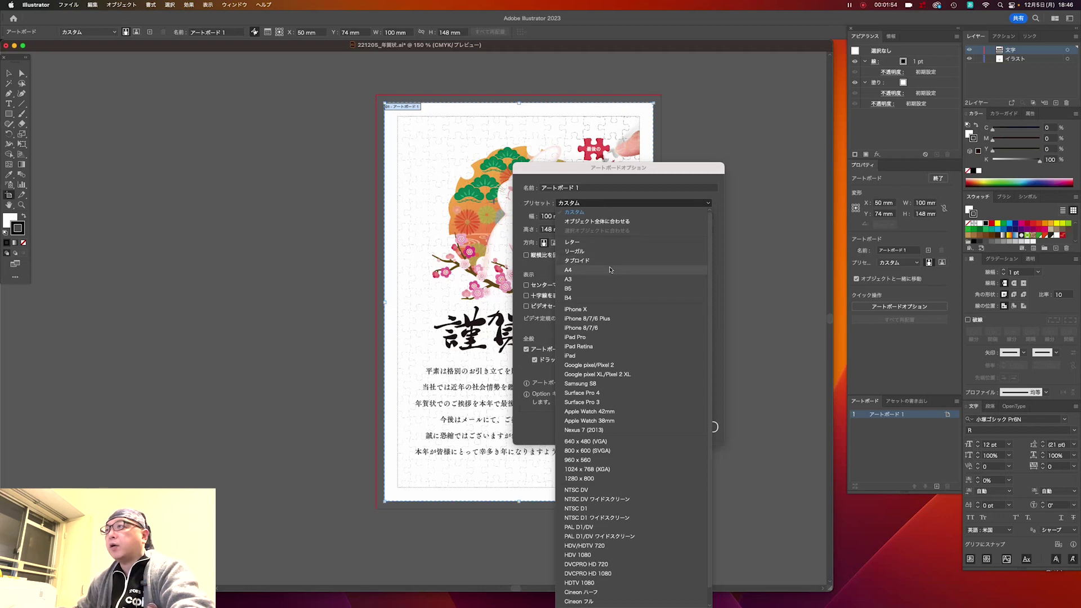
{"action": "left_click", "coordinate": [607, 271]}
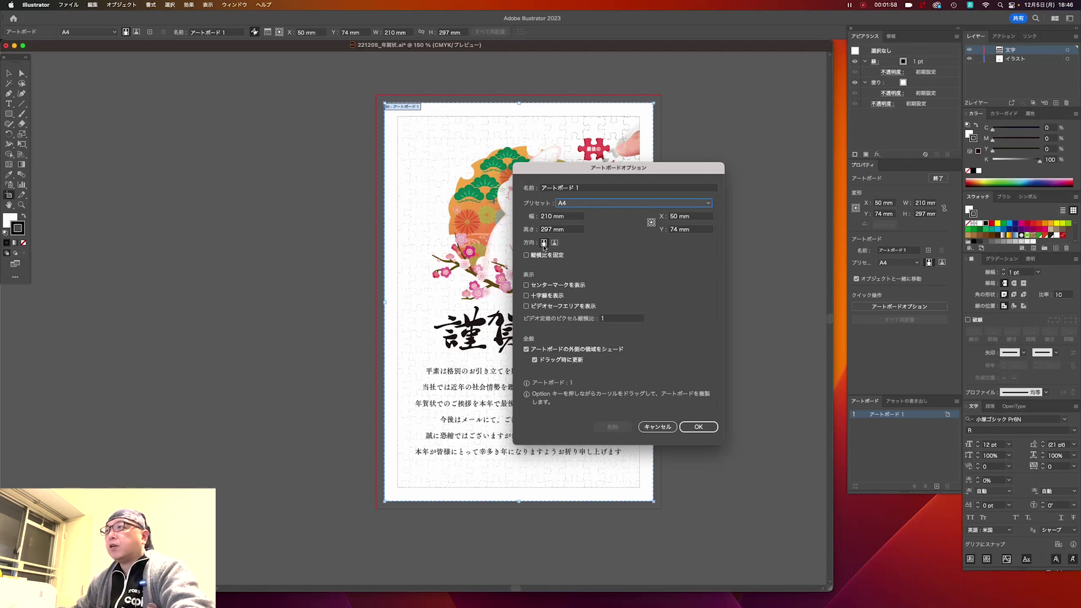
{"action": "left_click", "coordinate": [701, 426]}
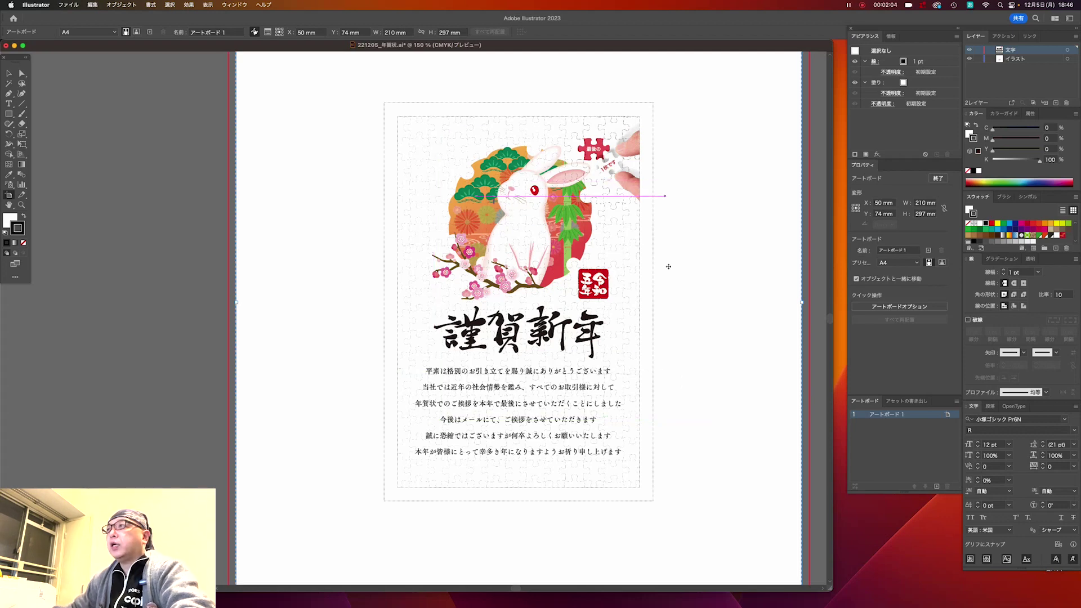
{"action": "left_click", "coordinate": [462, 358], "text": "alt"}
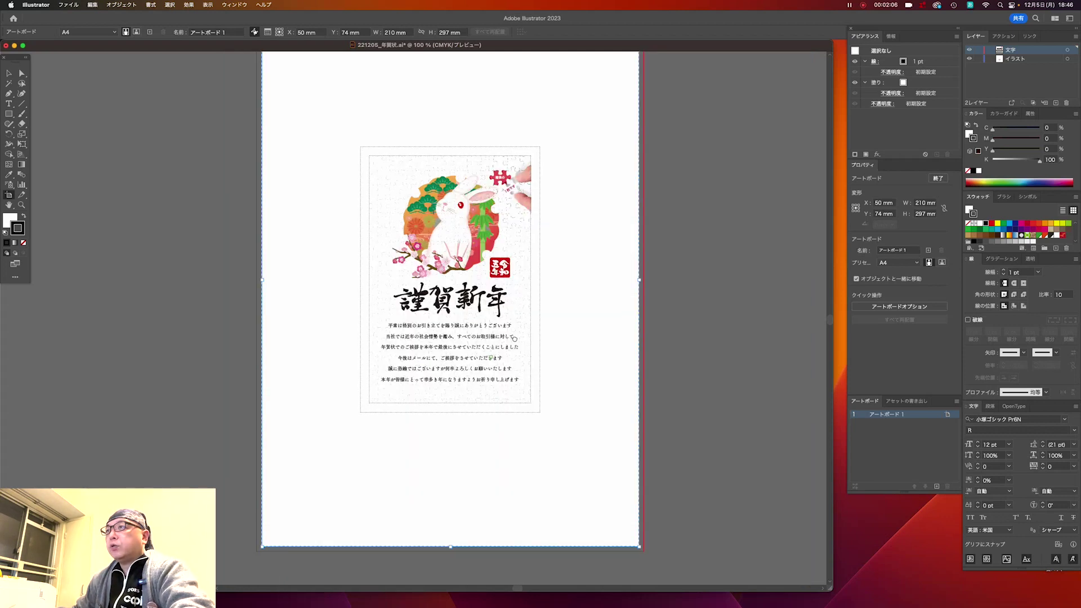
Create a new layer named トンボ from the Layers panel menu
{"action": "scroll", "coordinate": [628, 375], "scroll_direction": "left", "scroll_amount": 2}
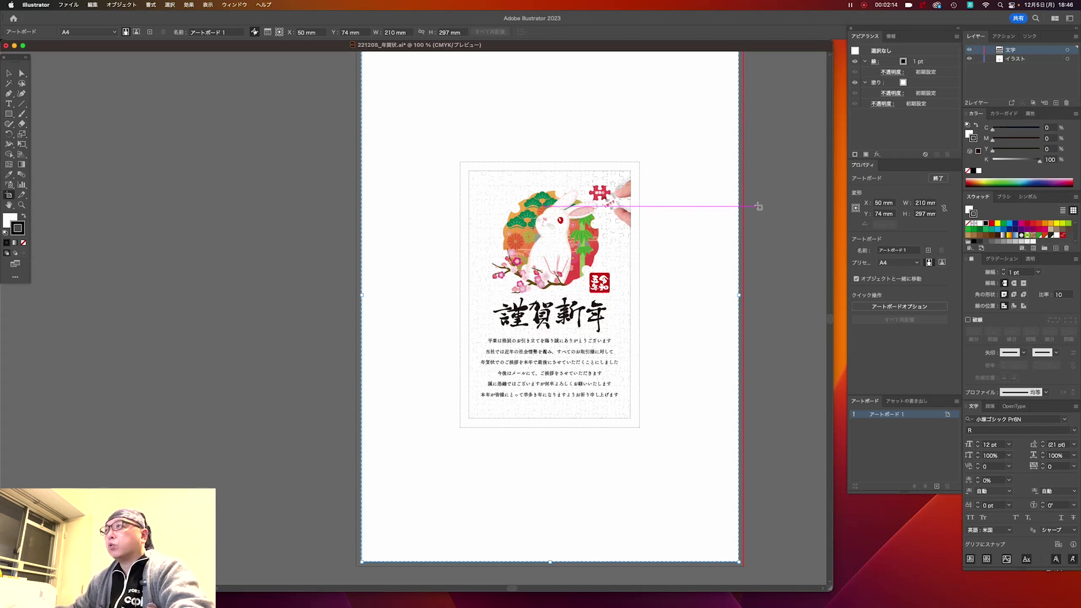
{"action": "left_click", "coordinate": [1077, 37]}
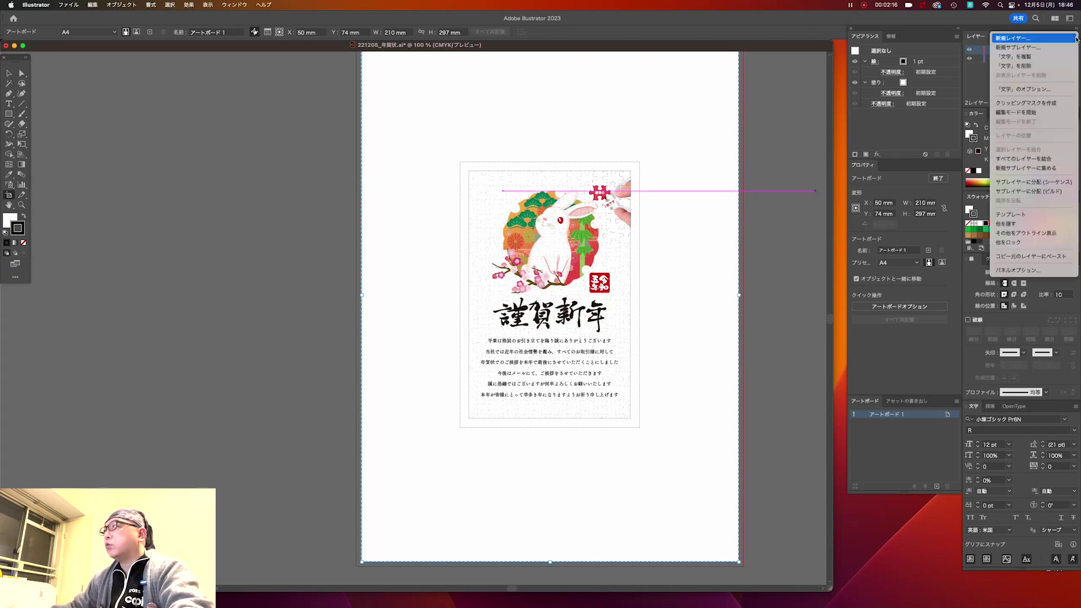
{"action": "left_click", "coordinate": [1060, 38]}
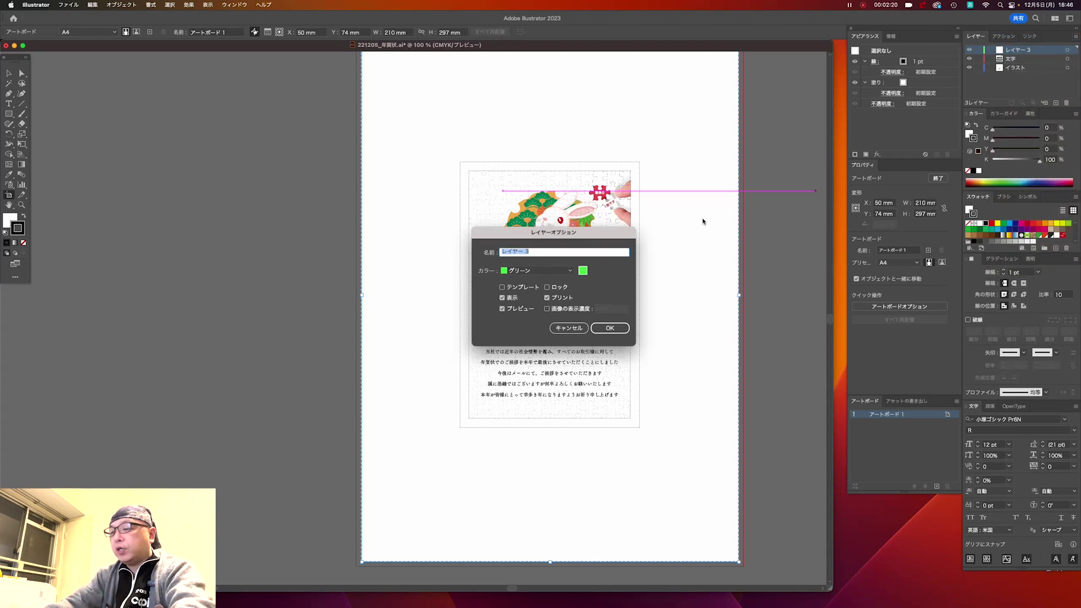
{"action": "key", "text": "BackSpace"}
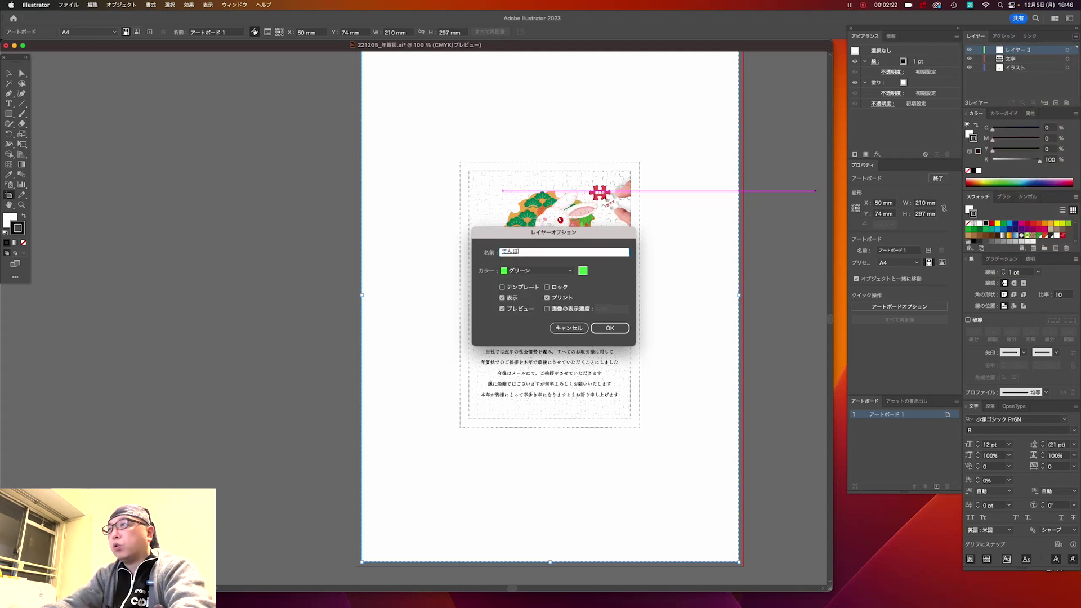
{"action": "type", "text": "h"}
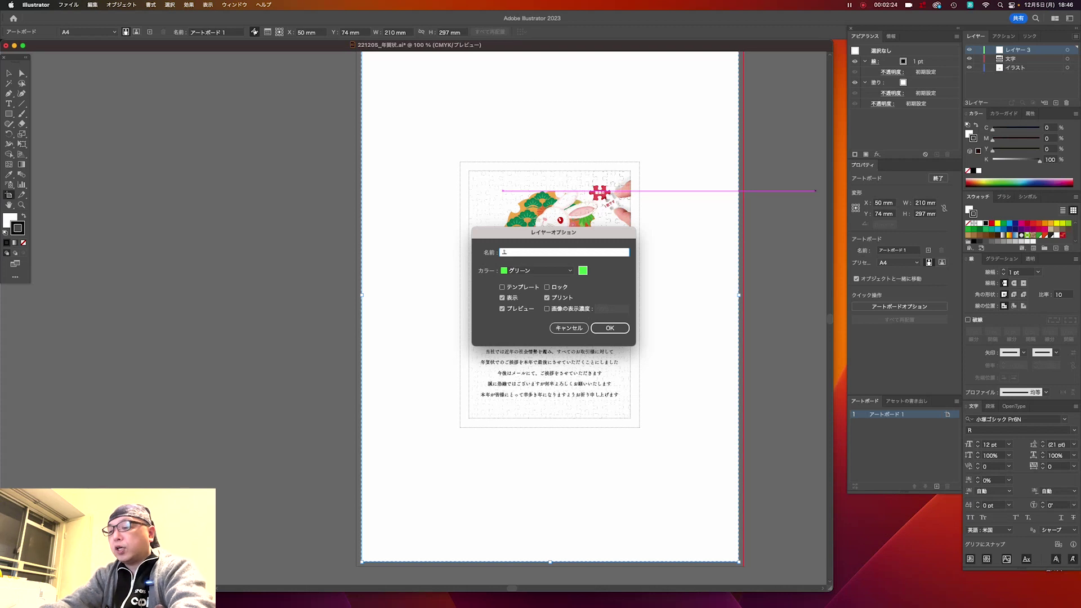
{"action": "type", "text": "bo"}
{"action": "key", "text": "space"}
{"action": "key", "text": "Return"}
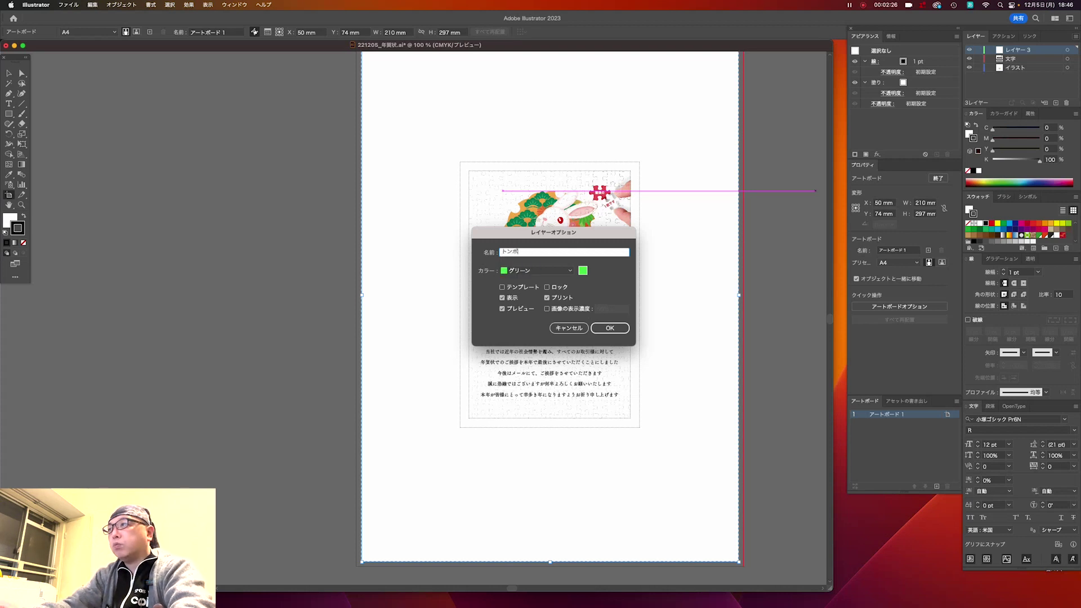
{"action": "key", "text": "Return"}
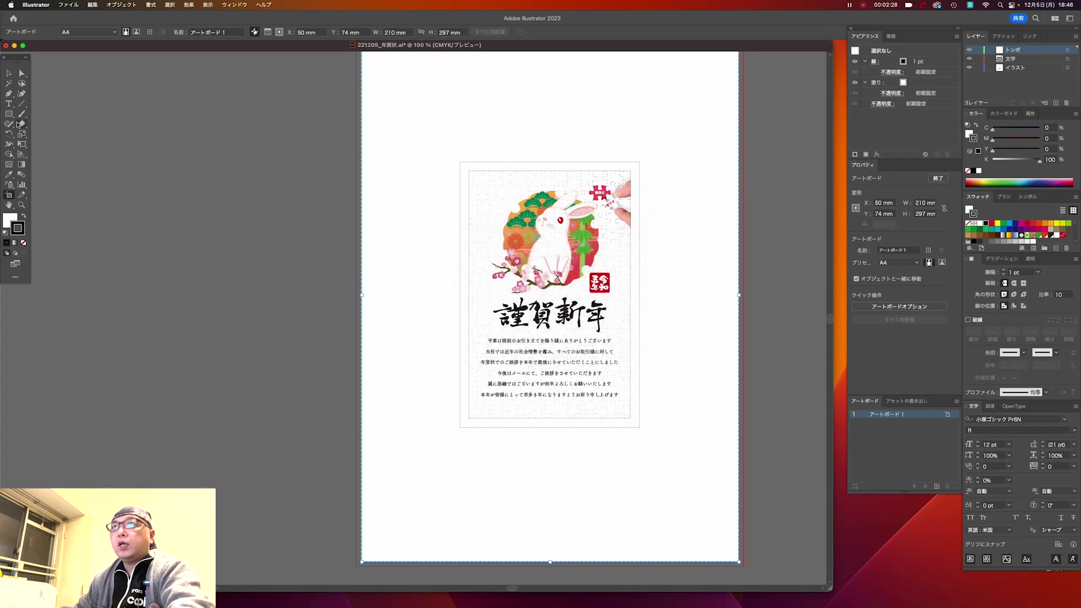
{"action": "left_click", "coordinate": [10, 114]}
Draw a 100 × 148 mm rectangle and move it to the left of the card
{"action": "left_click", "coordinate": [427, 200]}
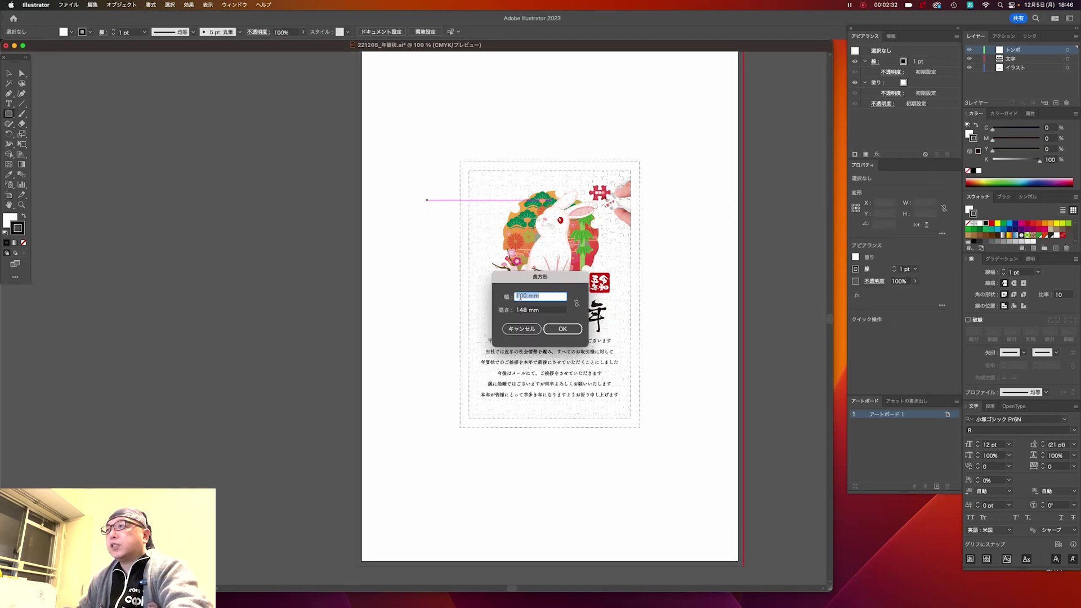
{"action": "left_click", "coordinate": [562, 327]}
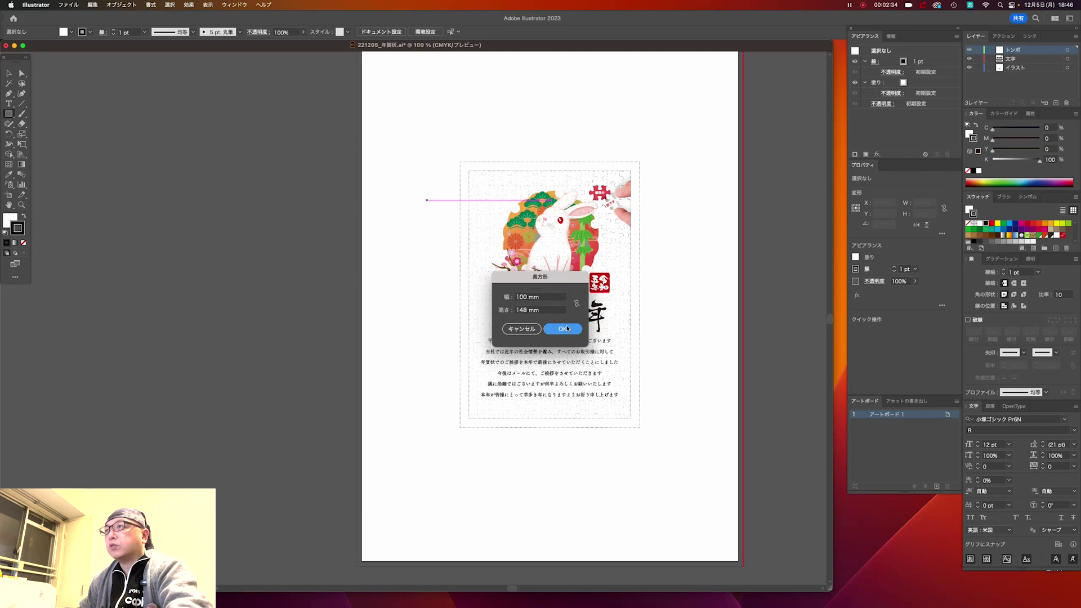
{"action": "key", "text": "v"}
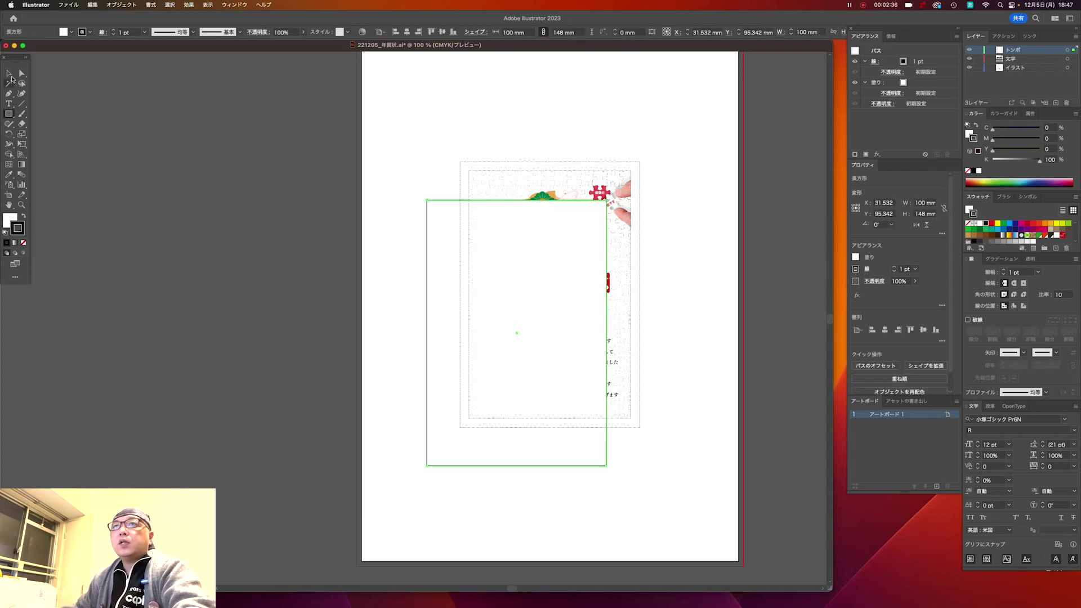
{"action": "left_click_drag", "start_coordinate": [425, 204], "coordinate": [461, 166]}
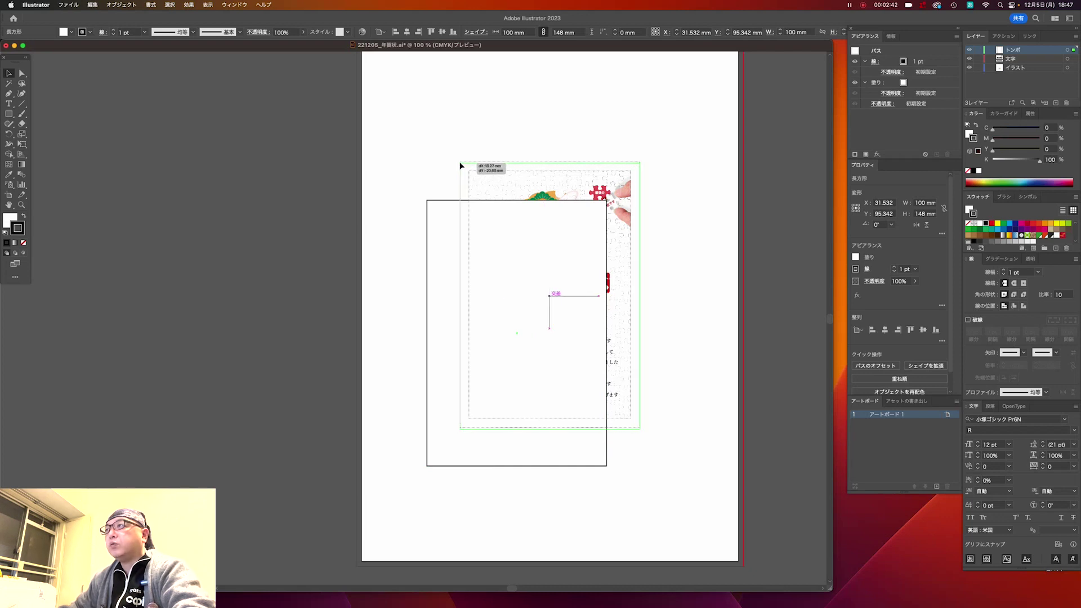
{"action": "left_click_drag", "start_coordinate": [461, 166], "coordinate": [160, 177]}
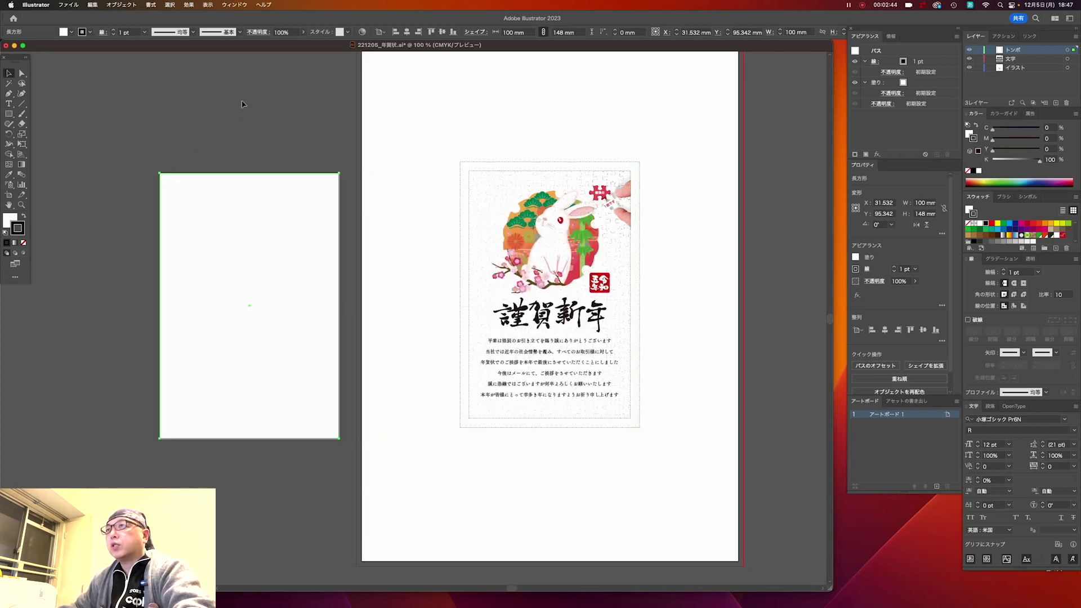
{"action": "left_click", "coordinate": [242, 103]}
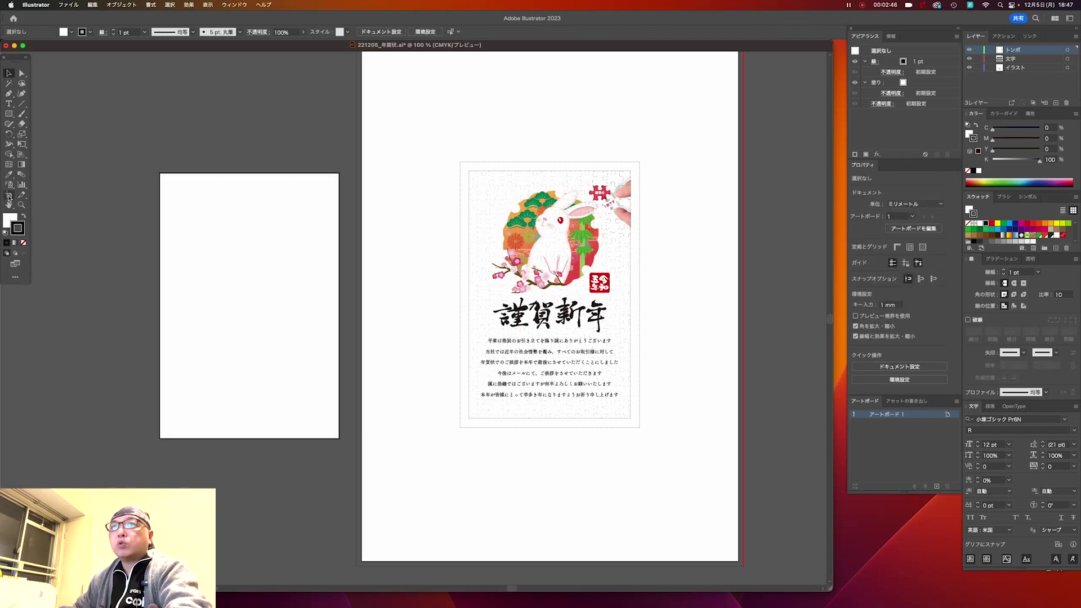
Resize the artboard to width 100 mm and height 148 mm
{"action": "double_click", "coordinate": [9, 196]}
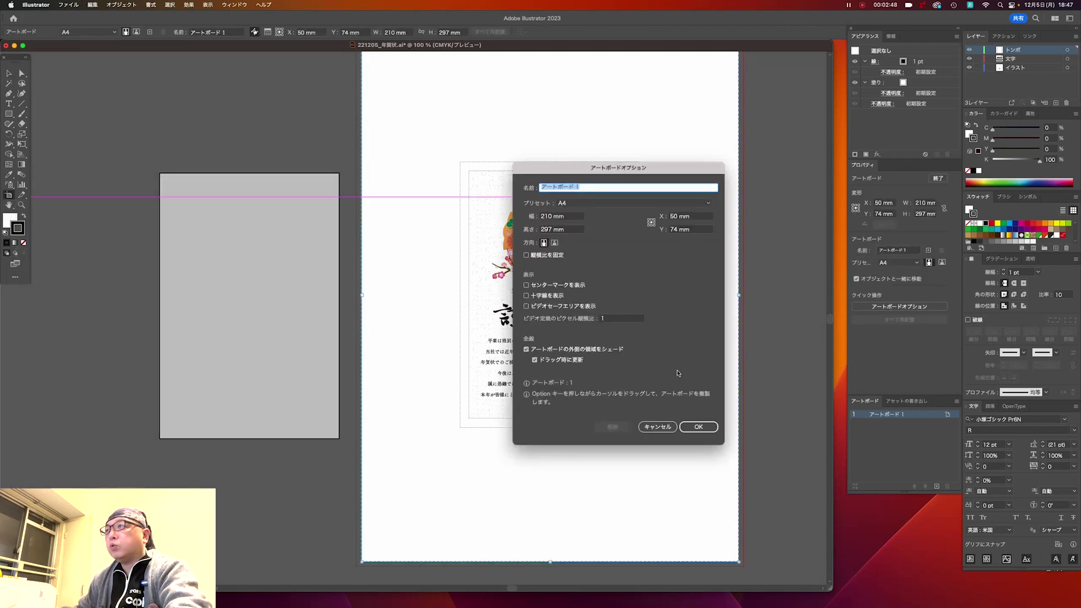
{"action": "left_click", "coordinate": [546, 216]}
{"action": "type", "text": "100"}
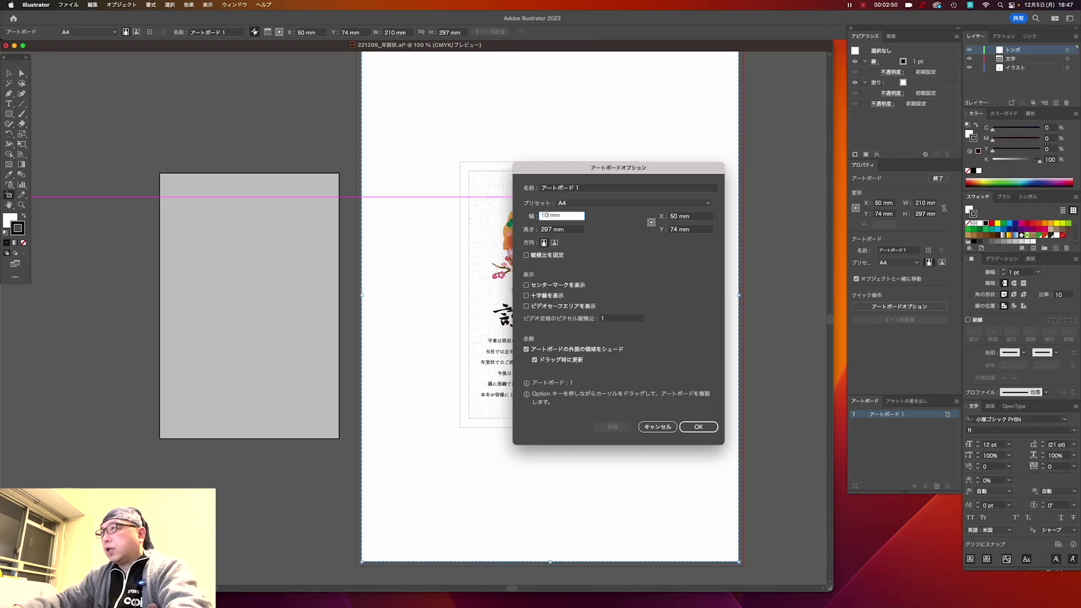
{"action": "left_click", "coordinate": [550, 231]}
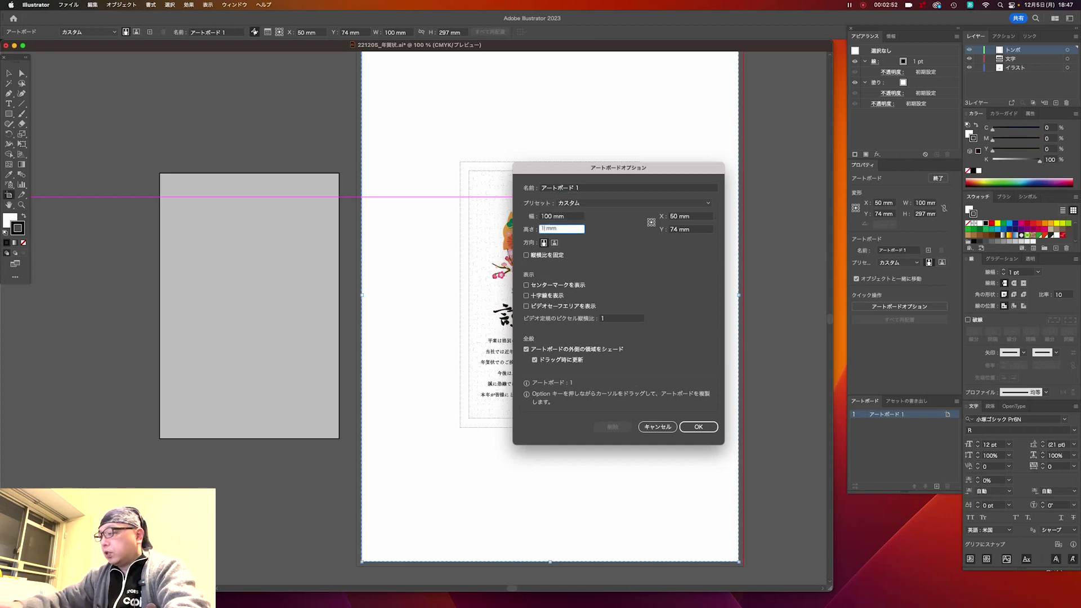
{"action": "type", "text": "148"}
{"action": "key", "text": "Return"}
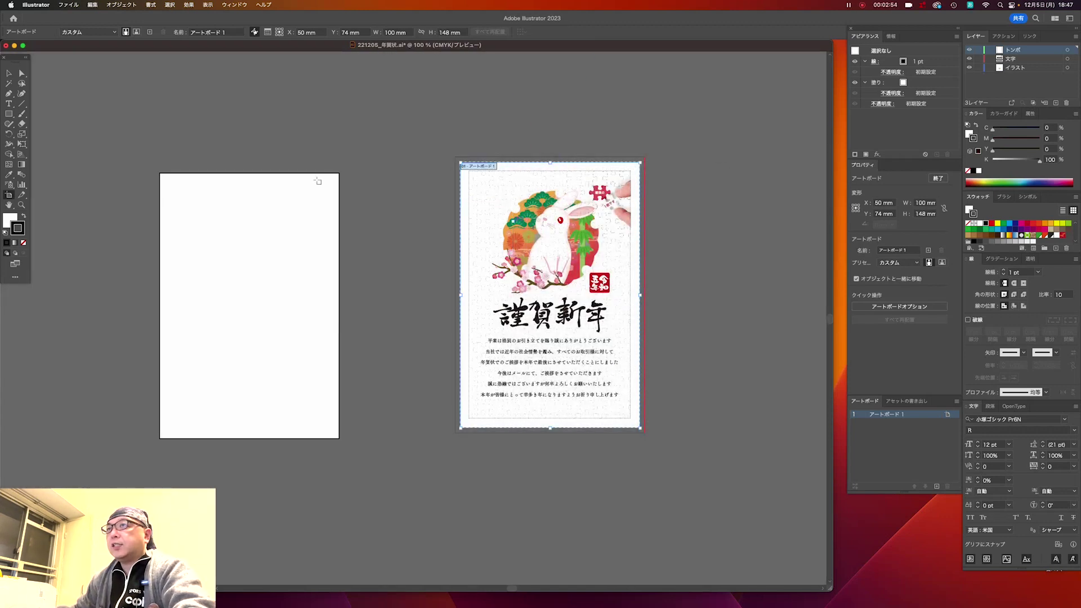
{"action": "left_click", "coordinate": [9, 75]}
{"action": "left_click", "coordinate": [276, 199]}
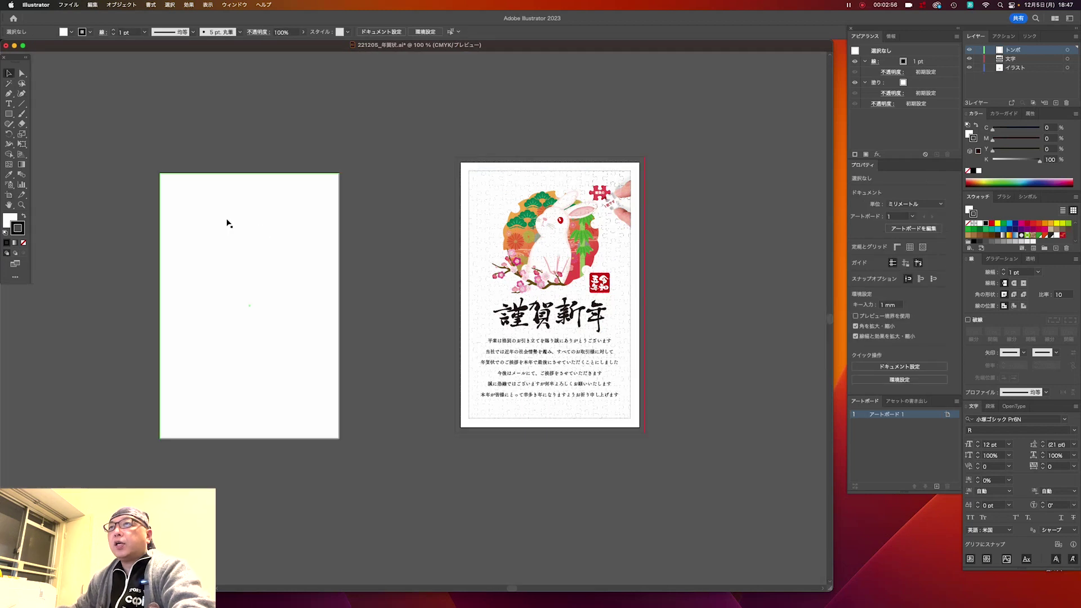
Snap the rectangle over the card, set fill and stroke to None, and add Trim Marks
{"action": "left_click_drag", "start_coordinate": [202, 212], "coordinate": [496, 204]}
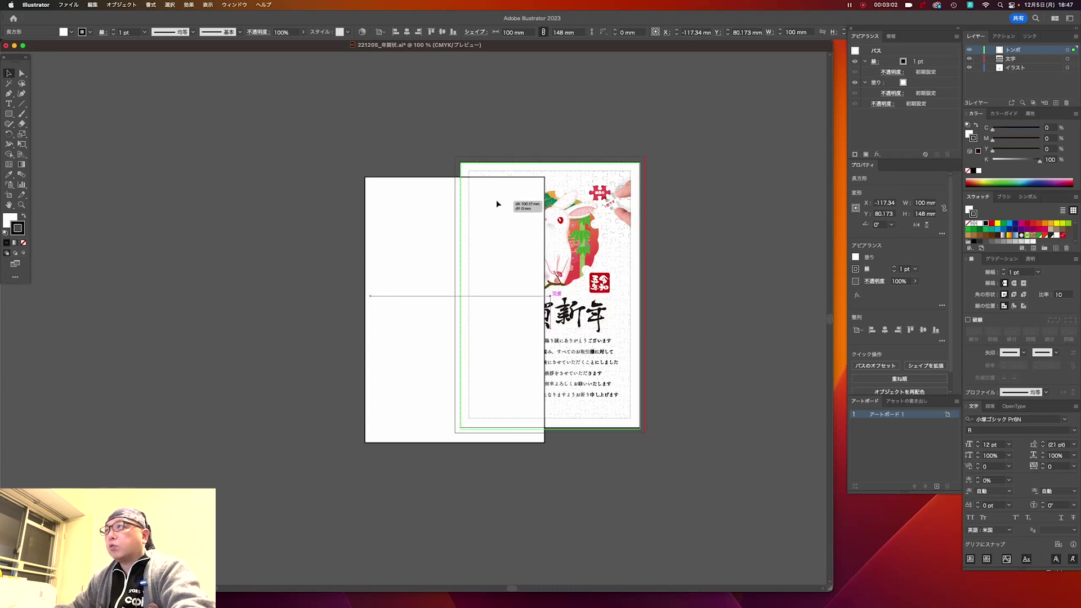
{"action": "left_click_drag", "start_coordinate": [496, 204], "coordinate": [591, 190]}
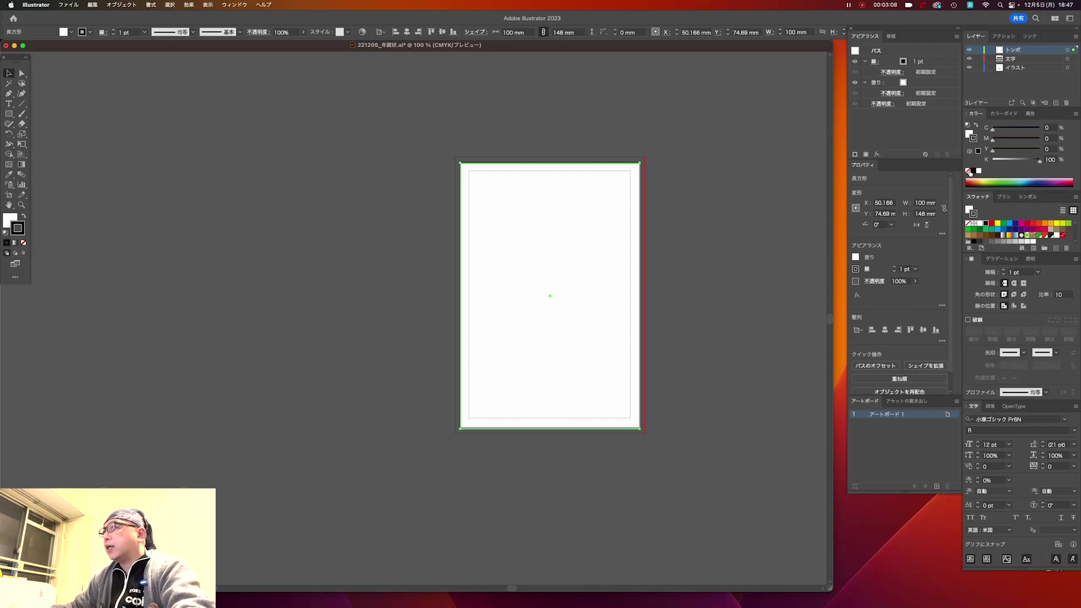
{"action": "left_click", "coordinate": [969, 171]}
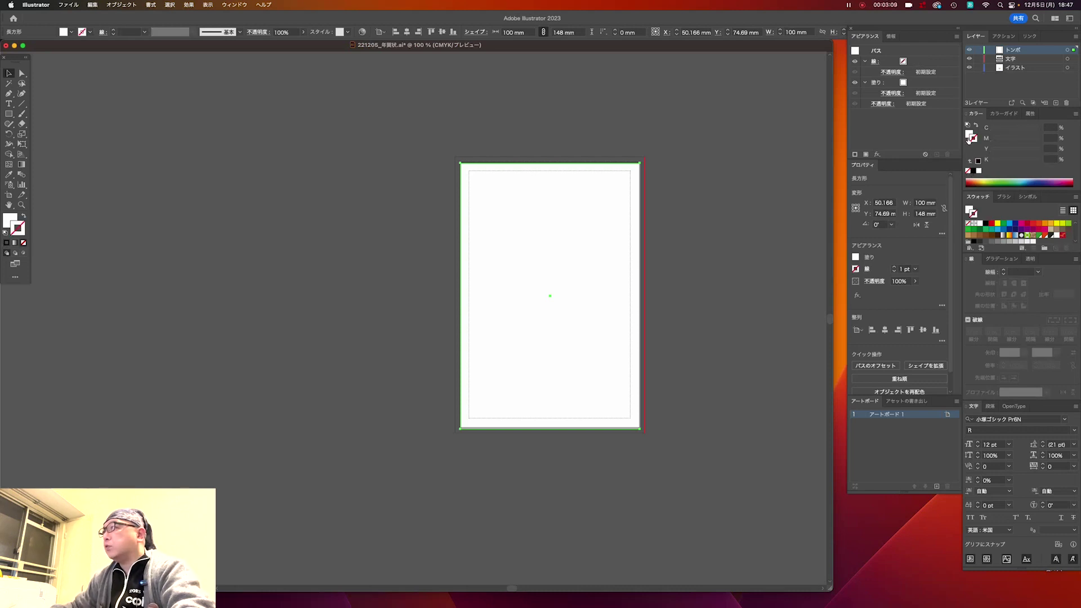
{"action": "left_click", "coordinate": [968, 171]}
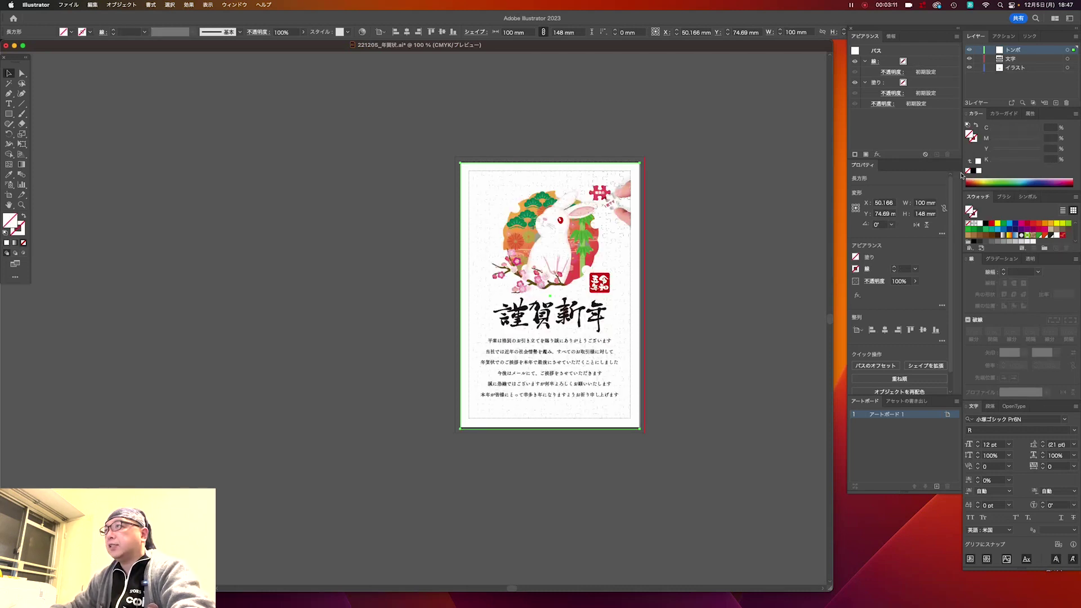
{"action": "left_click", "coordinate": [208, 5]}
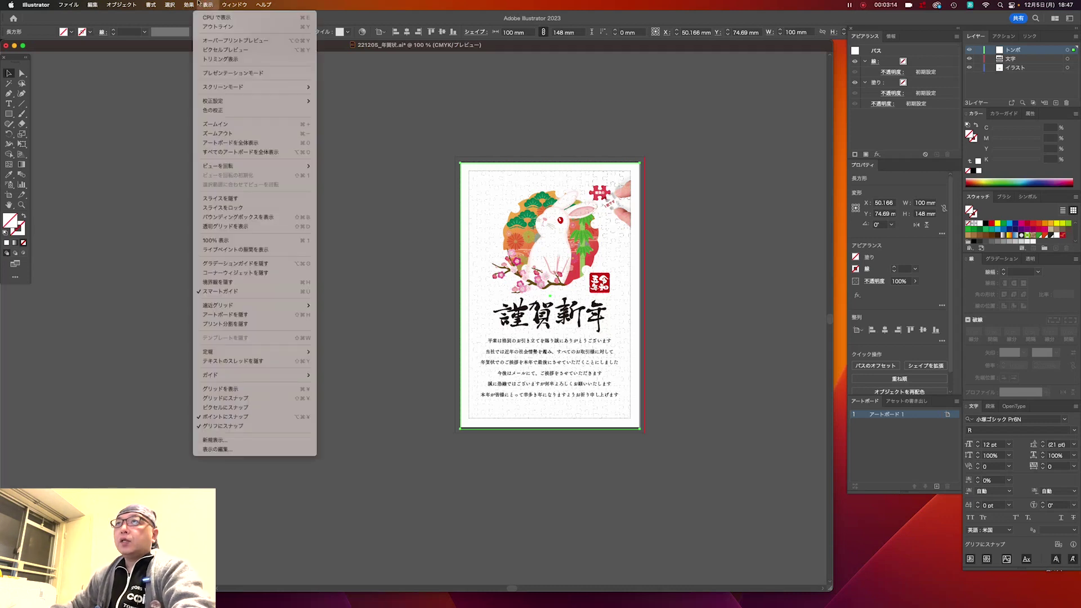
{"action": "left_click", "coordinate": [215, 90]}
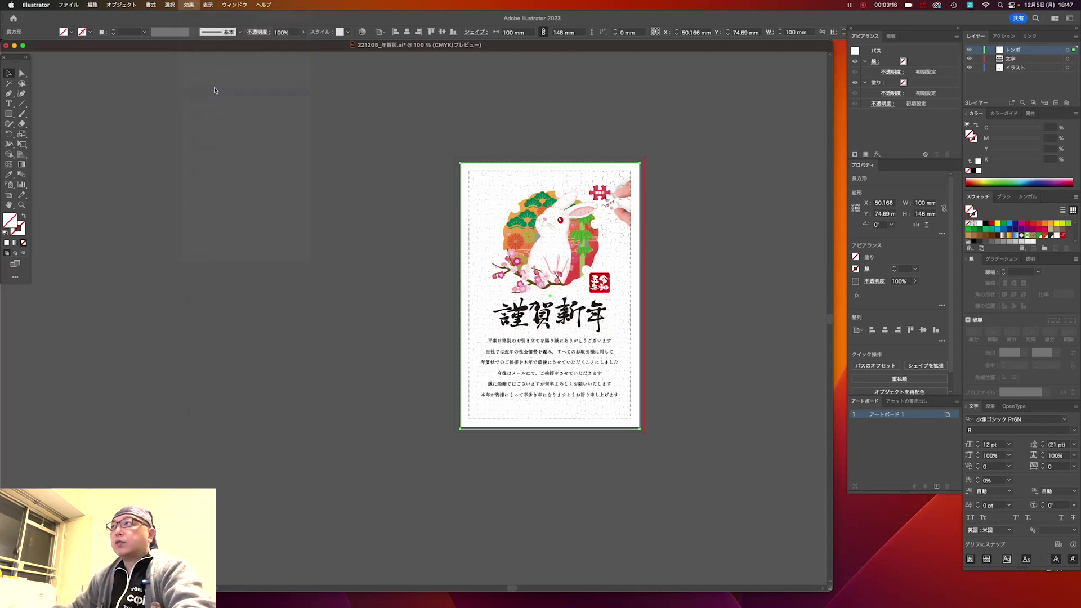
Inspect the trim marks, then set the artboard back to the A4 preset (210 × 297 mm)
{"action": "left_click", "coordinate": [666, 176]}
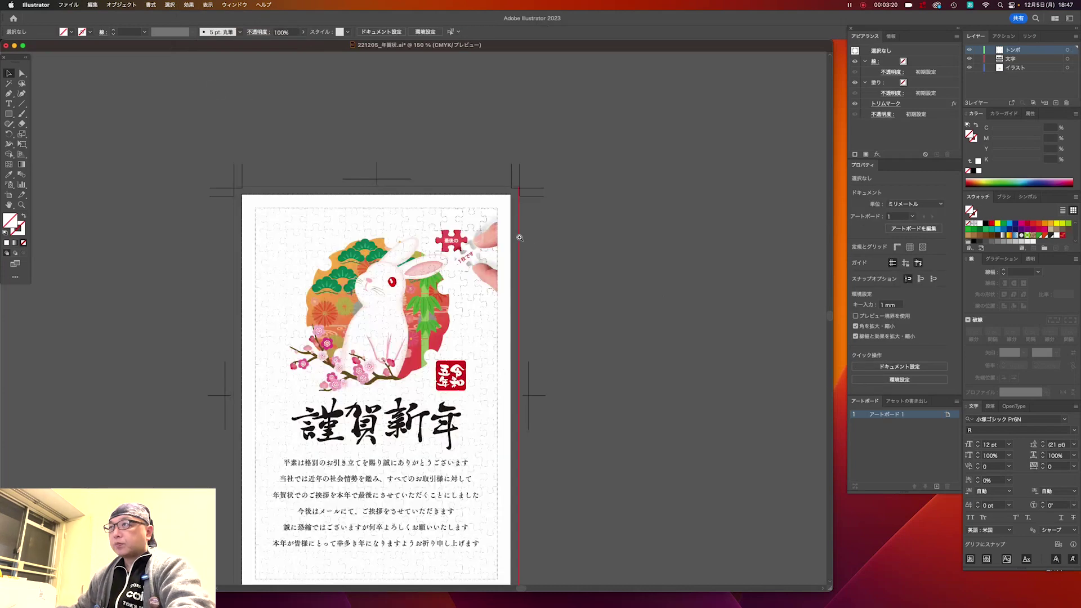
{"action": "key", "text": "super+plus"}
{"action": "key", "text": "super+plus"}
{"action": "key", "text": "super+minus"}
{"action": "key", "text": "super+minus"}
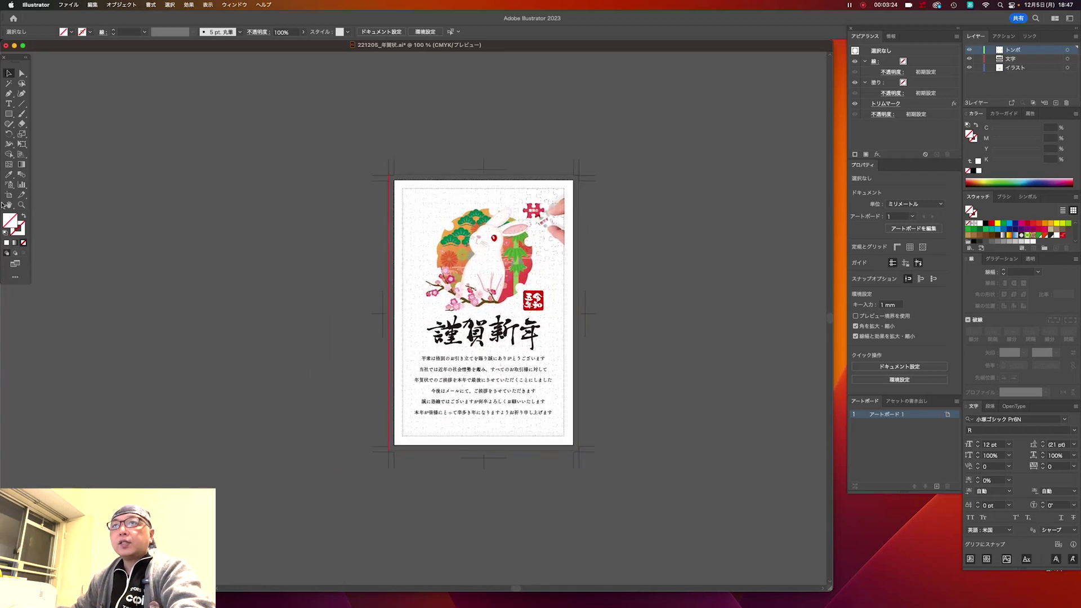
{"action": "left_click_drag", "start_coordinate": [9, 205], "coordinate": [42, 225]}
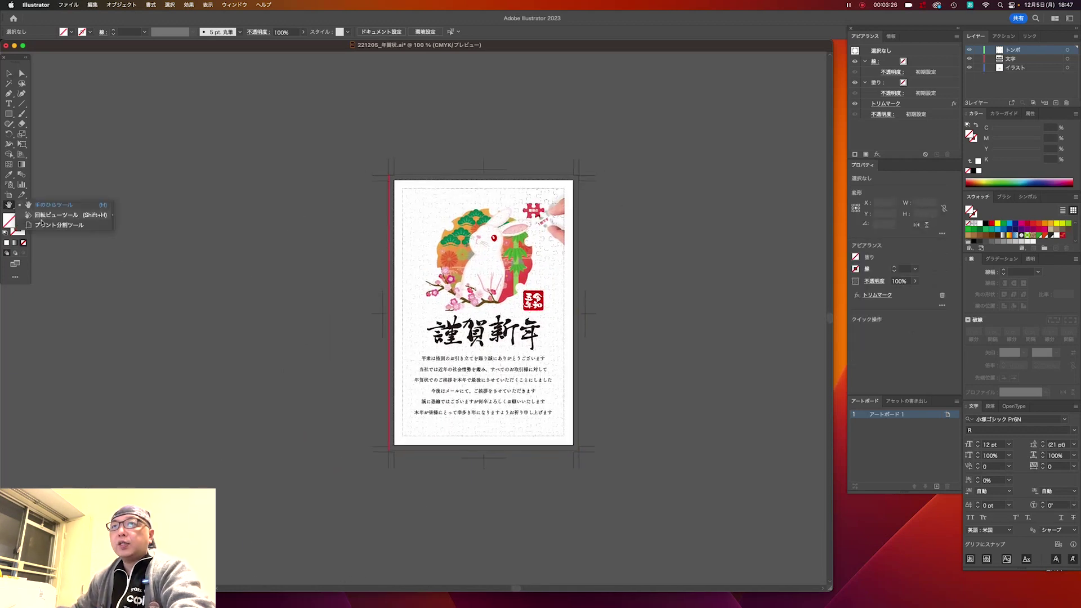
{"action": "left_click", "coordinate": [7, 195]}
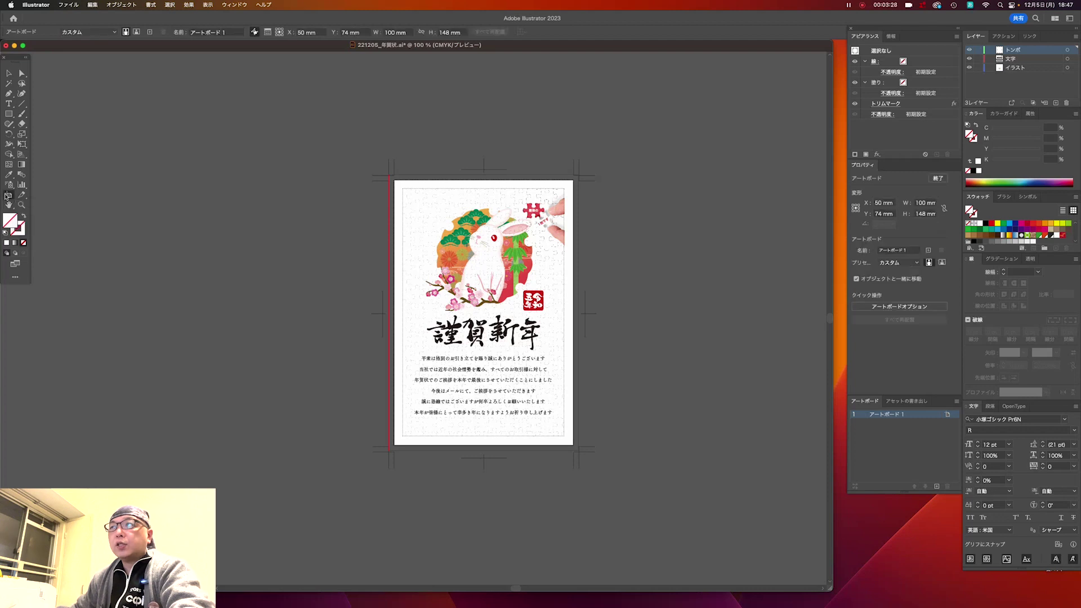
{"action": "double_click", "coordinate": [8, 195]}
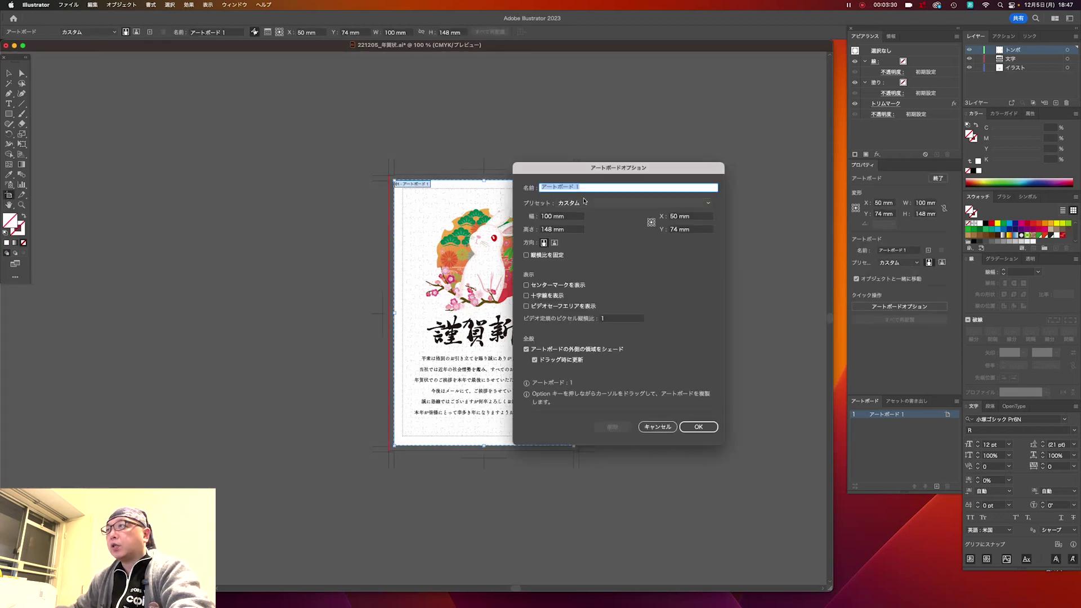
{"action": "left_click", "coordinate": [585, 202]}
{"action": "left_click", "coordinate": [593, 271]}
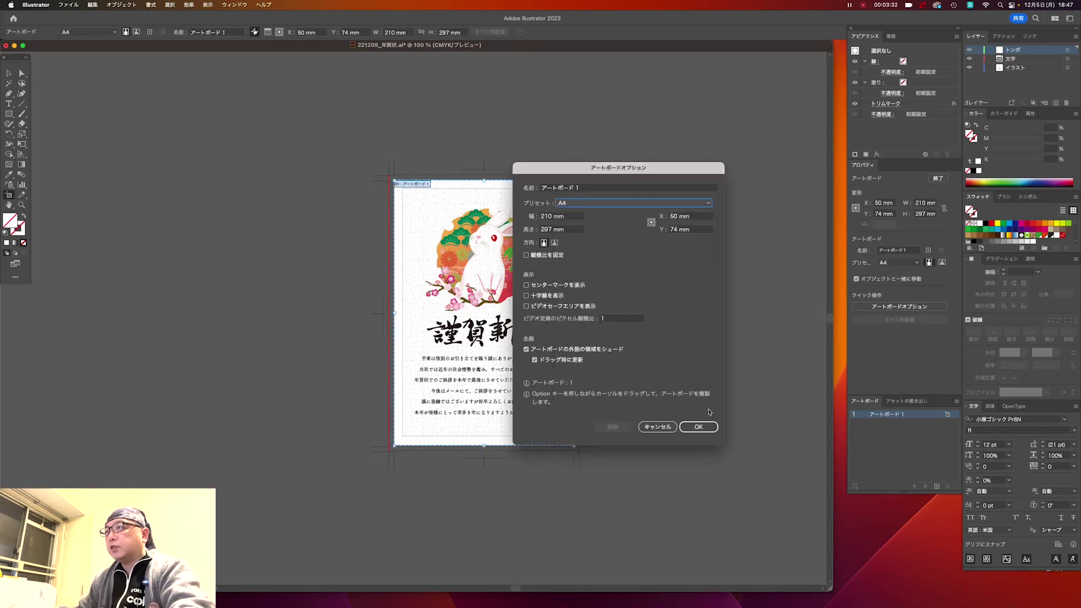
{"action": "left_click", "coordinate": [700, 426]}
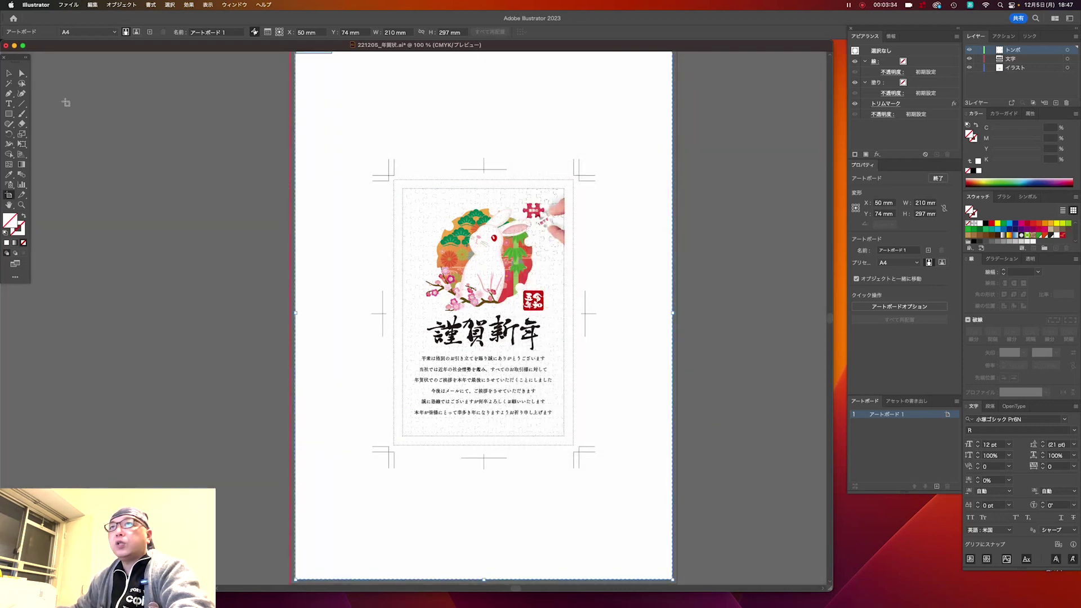
{"action": "left_click", "coordinate": [9, 73]}
{"action": "key", "text": "super+minus"}
Draw a black-filled rectangle over the card's lower section
{"action": "scroll", "coordinate": [424, 273], "scroll_direction": "down", "scroll_amount": 1}
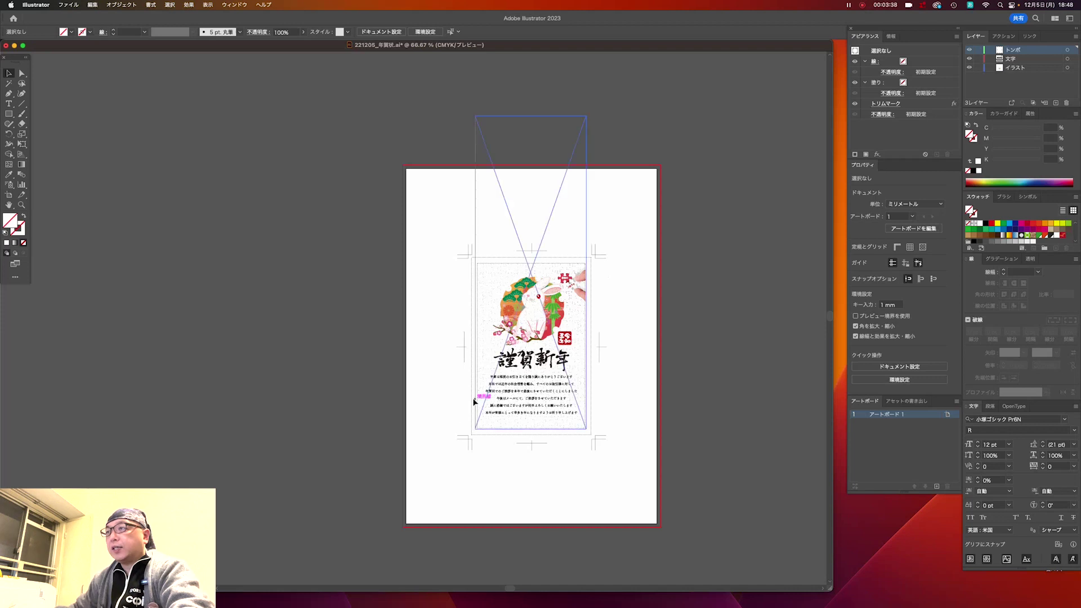
{"action": "left_click_drag", "start_coordinate": [577, 393], "coordinate": [633, 449]}
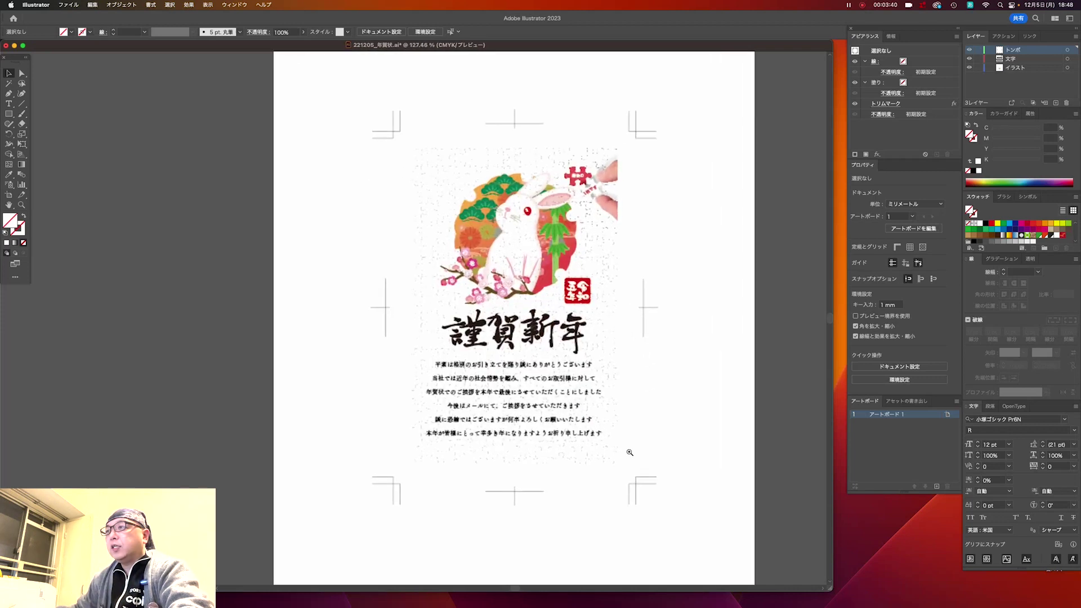
{"action": "scroll", "coordinate": [518, 281], "scroll_direction": "down", "scroll_amount": 2}
{"action": "left_click", "coordinate": [9, 114]}
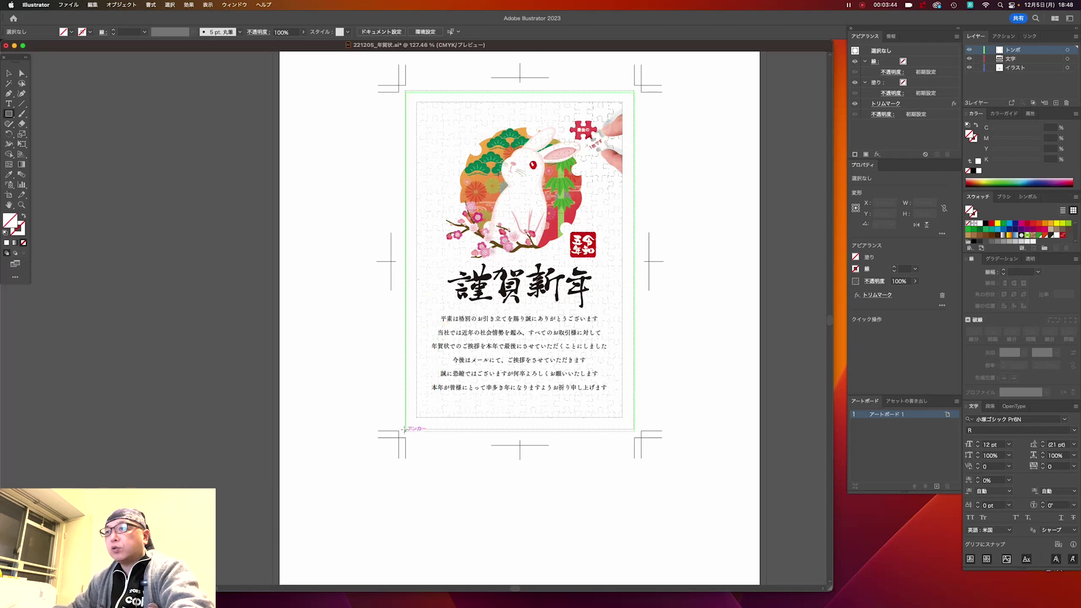
{"action": "left_click_drag", "start_coordinate": [406, 429], "coordinate": [633, 327]}
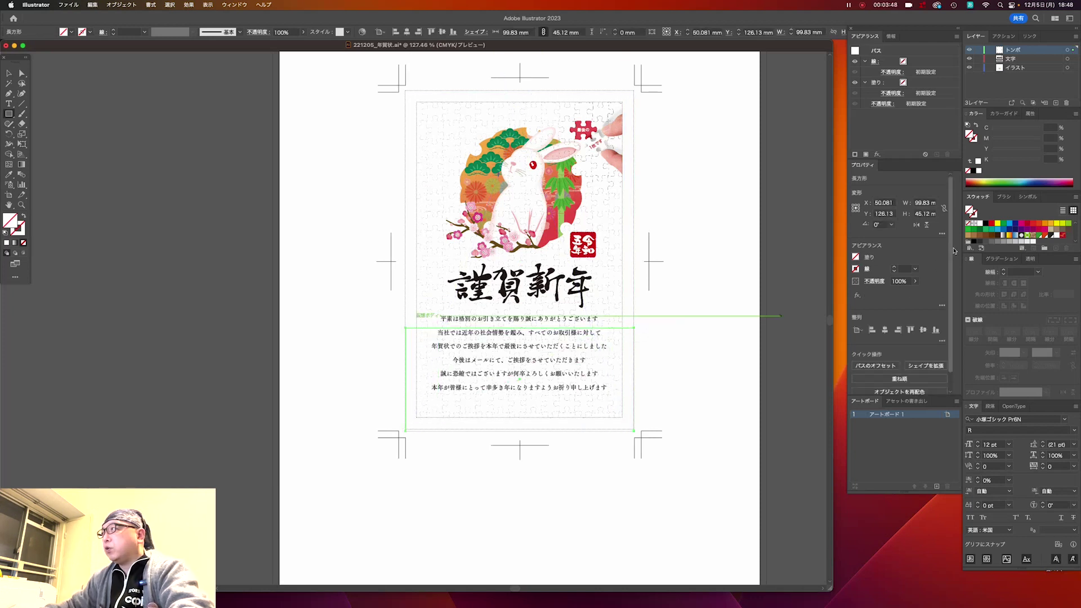
{"action": "left_click", "coordinate": [983, 224]}
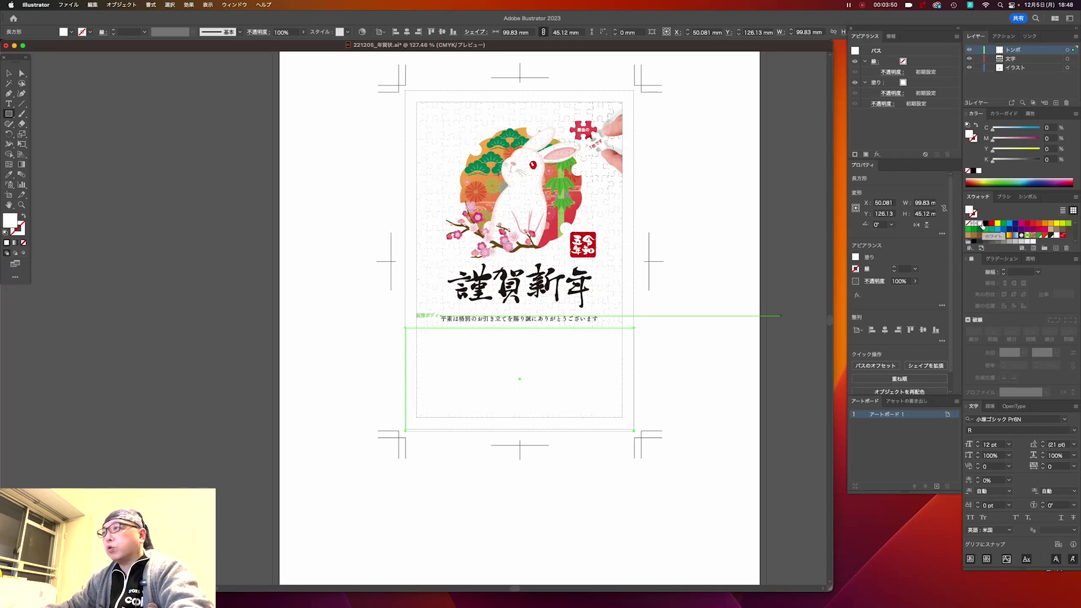
{"action": "left_click", "coordinate": [986, 224]}
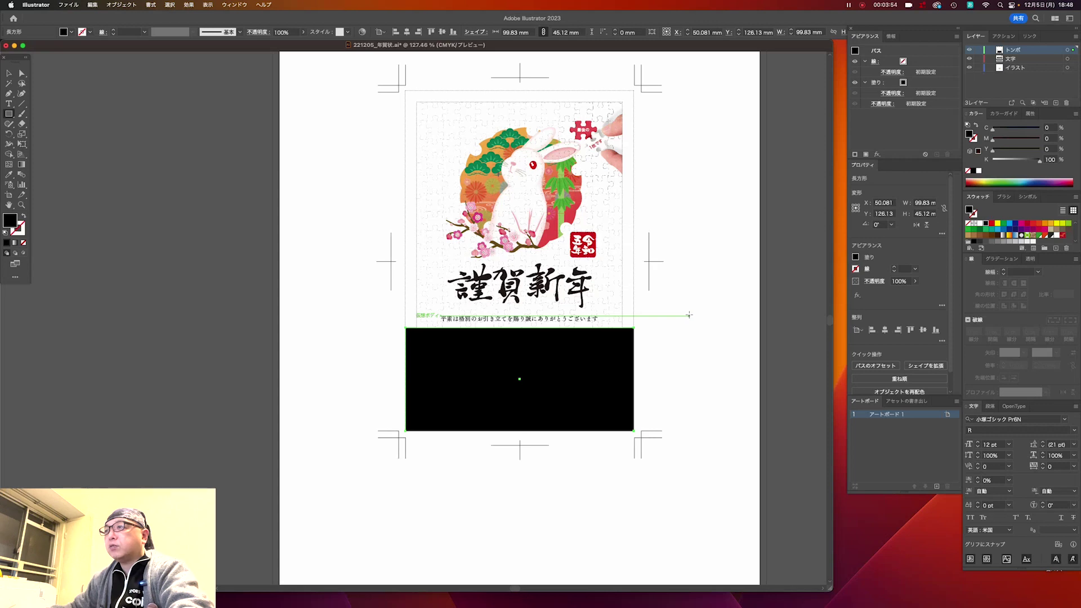
Extend the rectangle's left, bottom and right edges about 3 mm into the bleed
{"action": "left_click", "coordinate": [22, 73]}
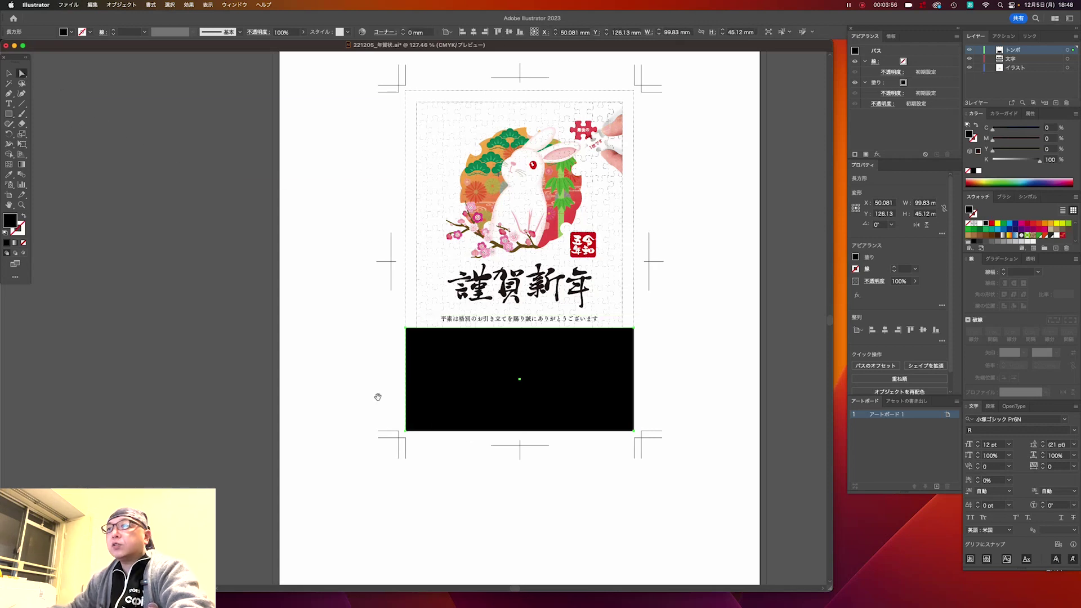
{"action": "mouse_move", "coordinate": [378, 398]}
{"action": "left_mouse_down"}
{"action": "mouse_move", "coordinate": [485, 483]}
{"action": "mouse_move", "coordinate": [467, 480]}
{"action": "left_mouse_up"}
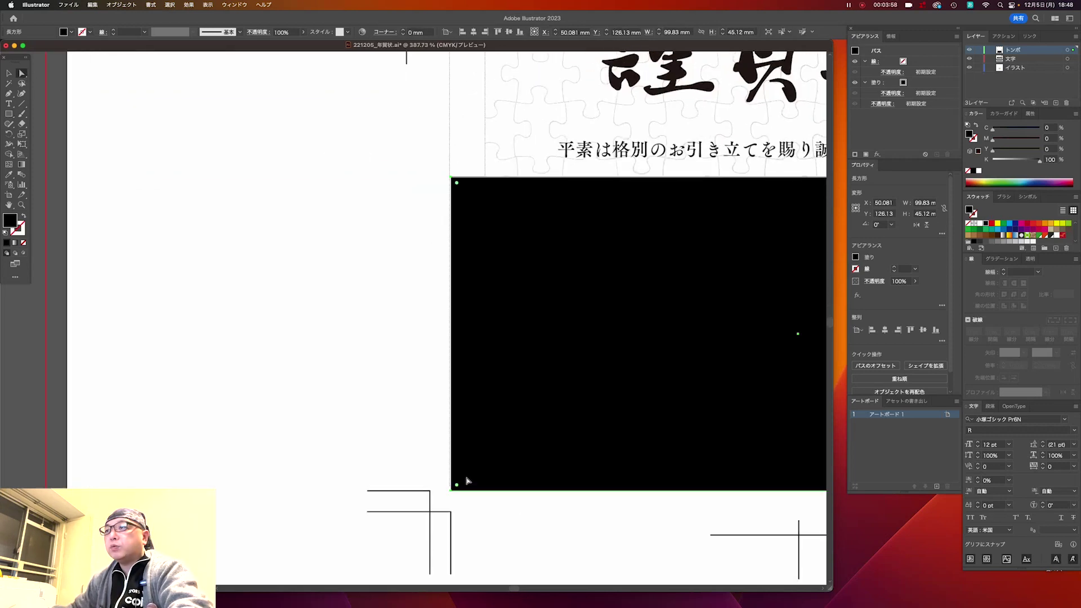
{"action": "left_click", "coordinate": [442, 439]}
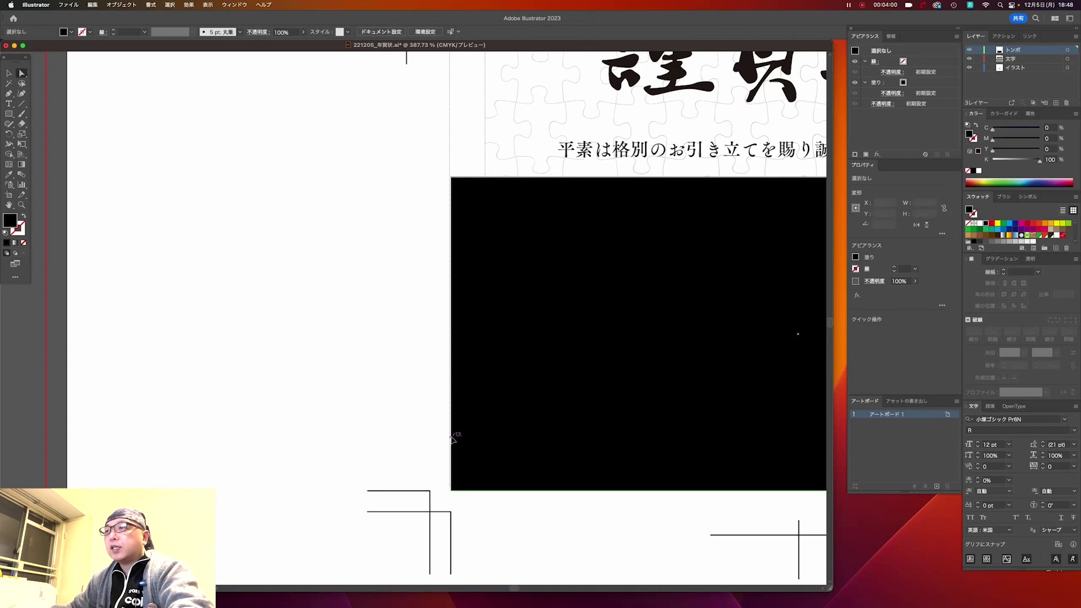
{"action": "left_click_drag", "start_coordinate": [453, 438], "coordinate": [430, 440]}
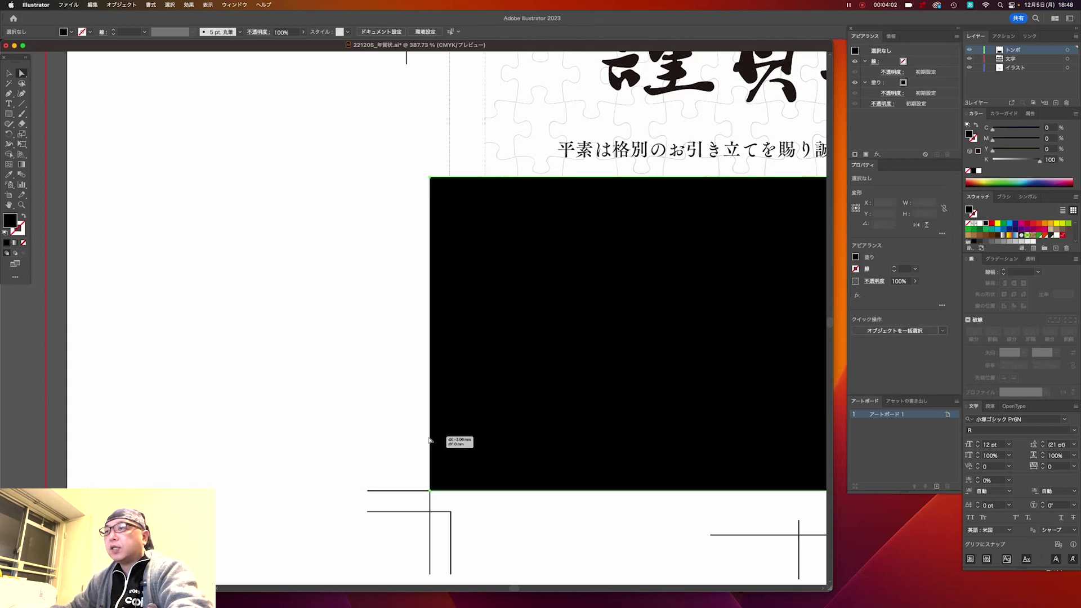
{"action": "left_click_drag", "start_coordinate": [489, 491], "coordinate": [488, 515]}
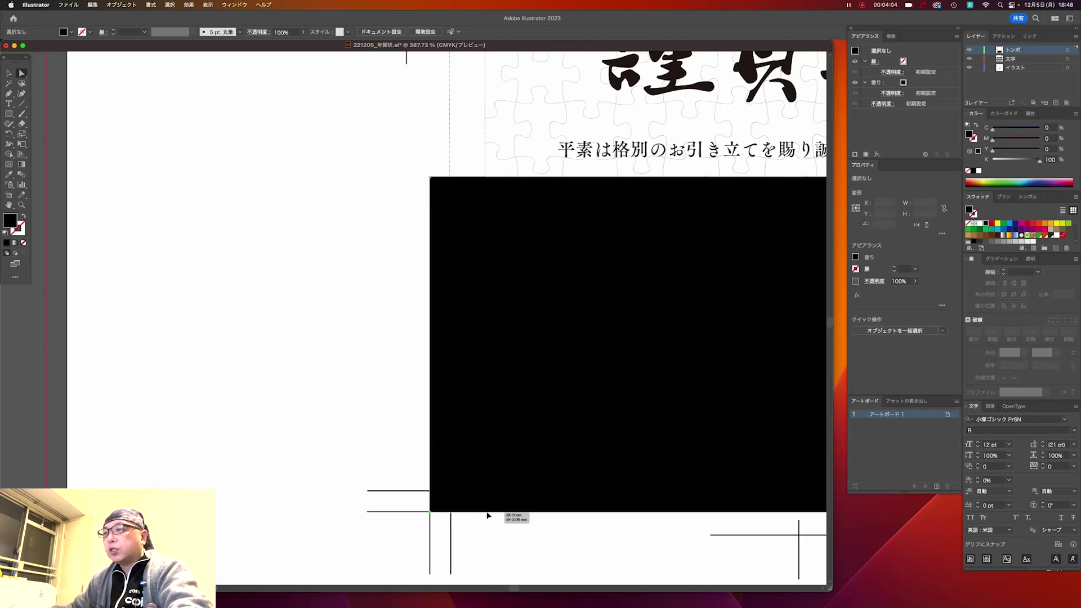
{"action": "scroll", "coordinate": [627, 338], "scroll_direction": "right", "scroll_amount": 10}
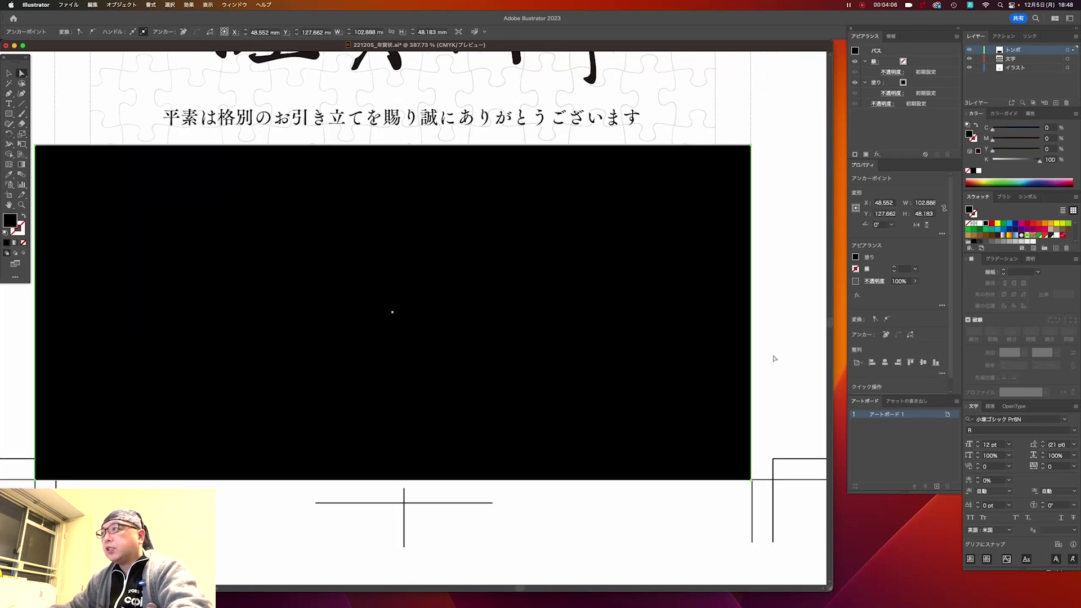
{"action": "mouse_move", "coordinate": [753, 358]}
{"action": "left_mouse_down"}
{"action": "mouse_move", "coordinate": [771, 360]}
{"action": "mouse_move", "coordinate": [751, 468]}
{"action": "left_mouse_up"}
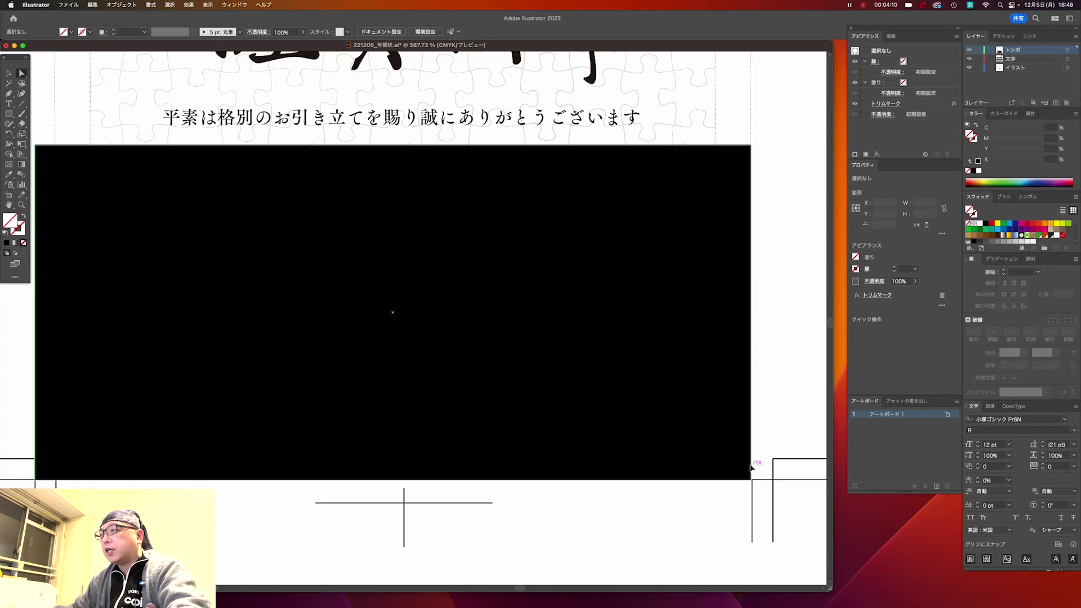
{"action": "left_click", "coordinate": [750, 467]}
Delete the black rectangle covering the greeting text
{"action": "left_click", "coordinate": [415, 329], "text": "alt+super"}
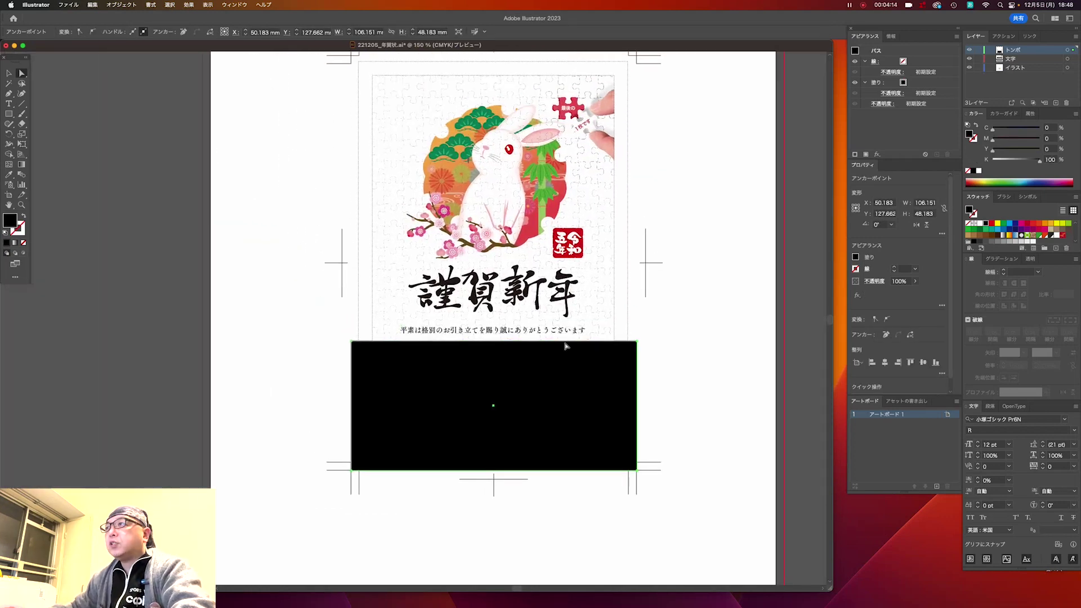
{"action": "left_click", "coordinate": [697, 336]}
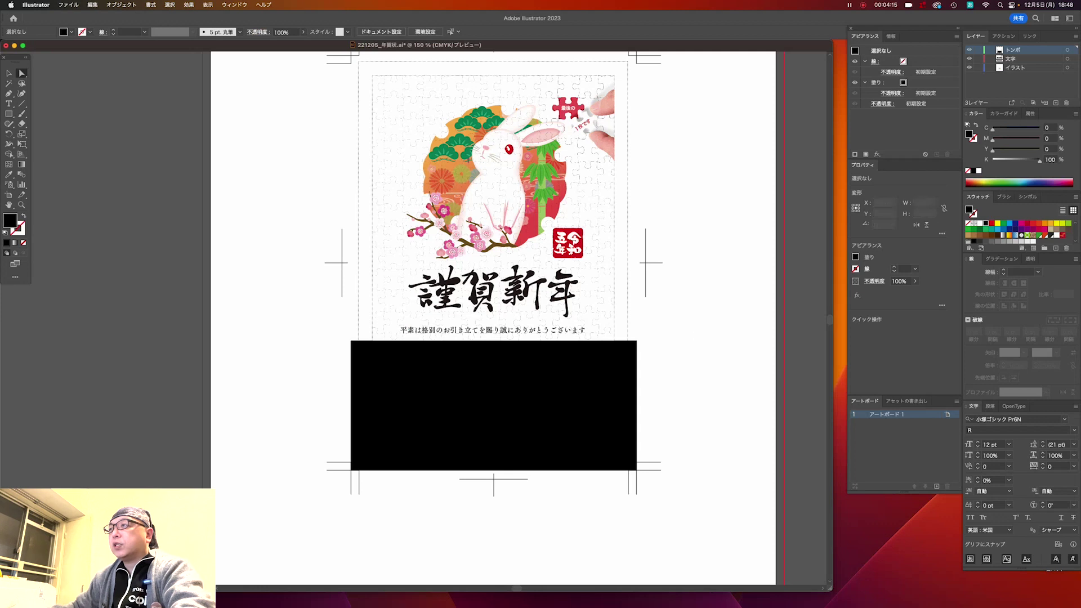
{"action": "left_click", "coordinate": [633, 355]}
{"action": "key", "text": "Delete"}
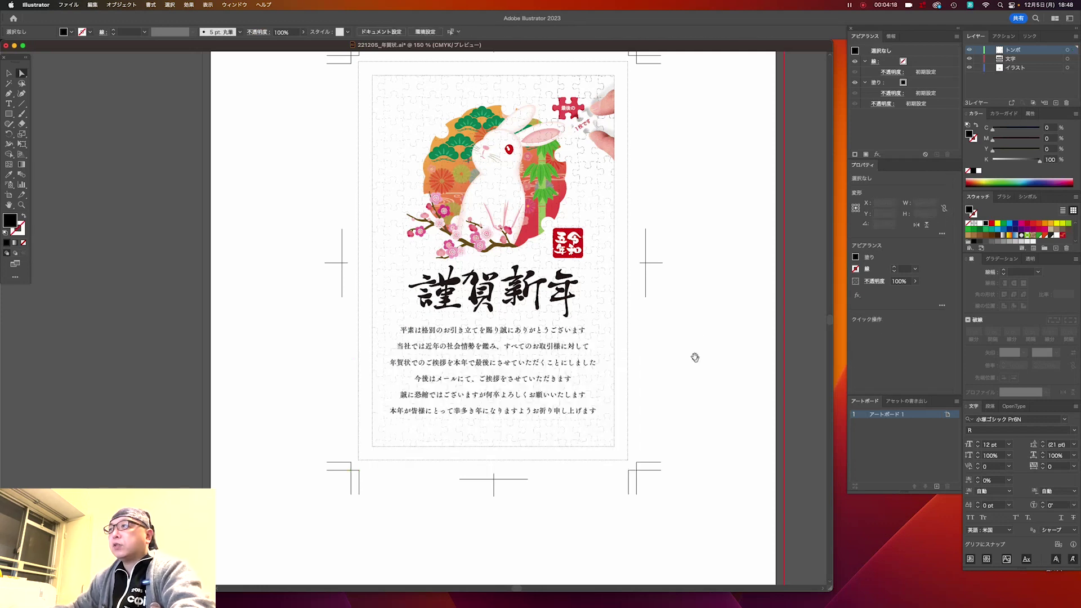
Pan and zoom out until the whole card and its trim marks fit in view
{"action": "mouse_move", "coordinate": [685, 338]}
{"action": "left_mouse_down"}
{"action": "mouse_move", "coordinate": [701, 377]}
{"action": "mouse_move", "coordinate": [667, 374]}
{"action": "left_mouse_up"}
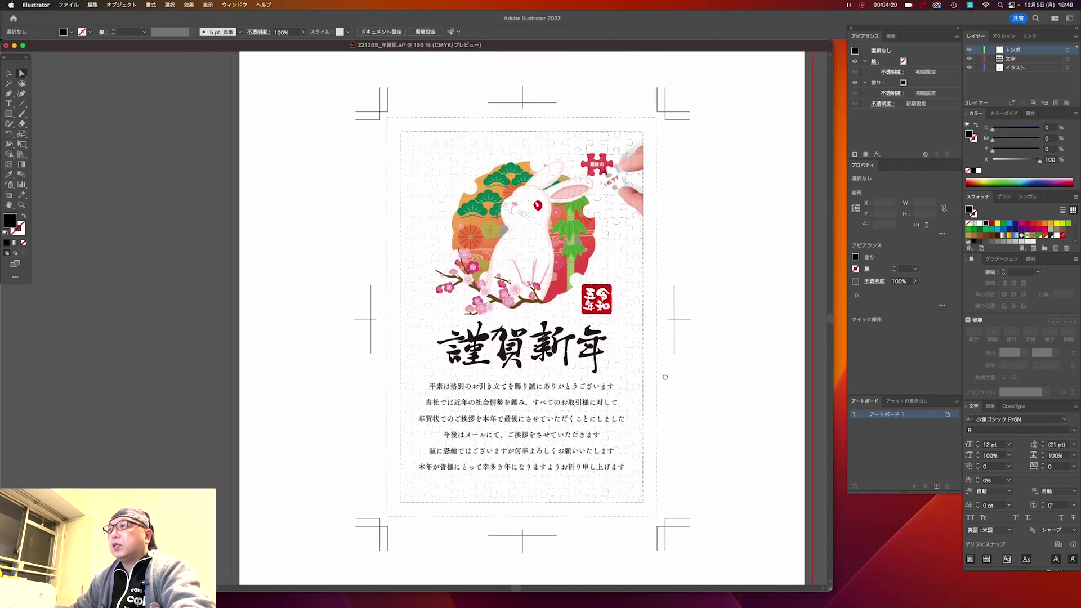
{"action": "key", "text": "super+minus"}
{"action": "left_click_drag", "start_coordinate": [563, 338], "coordinate": [606, 346]}
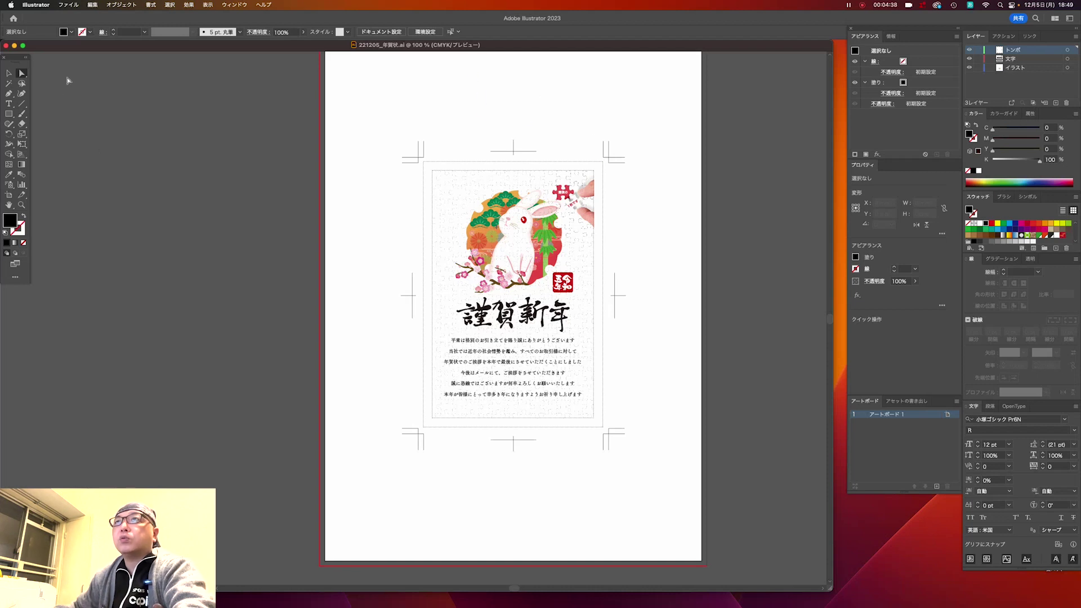
{"action": "left_click", "coordinate": [235, 4]}
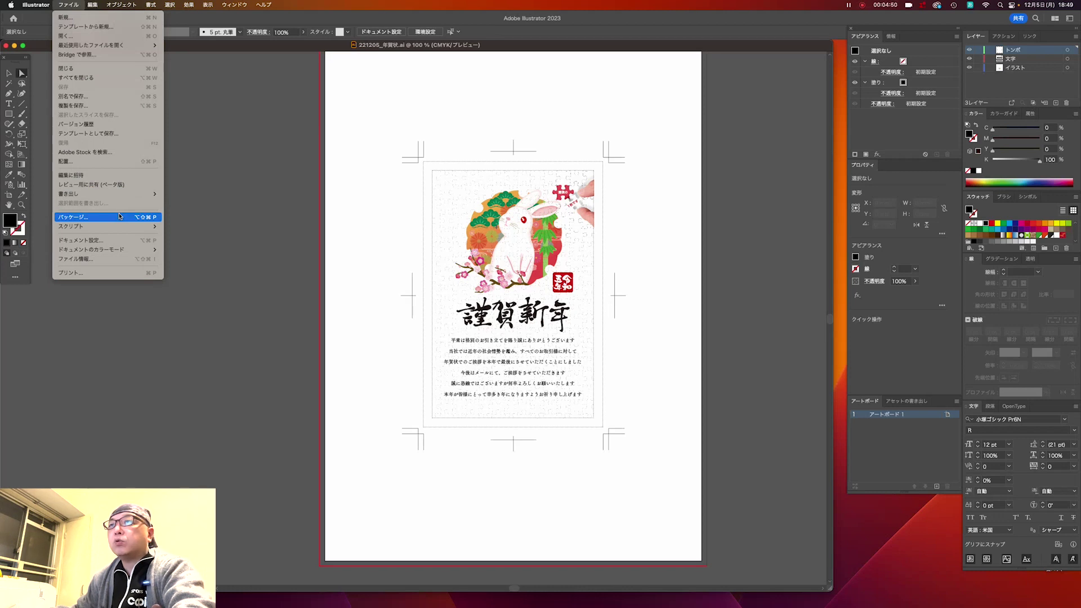
Start File > Package with the Desktop as the package folder location
{"action": "left_click", "coordinate": [119, 217]}
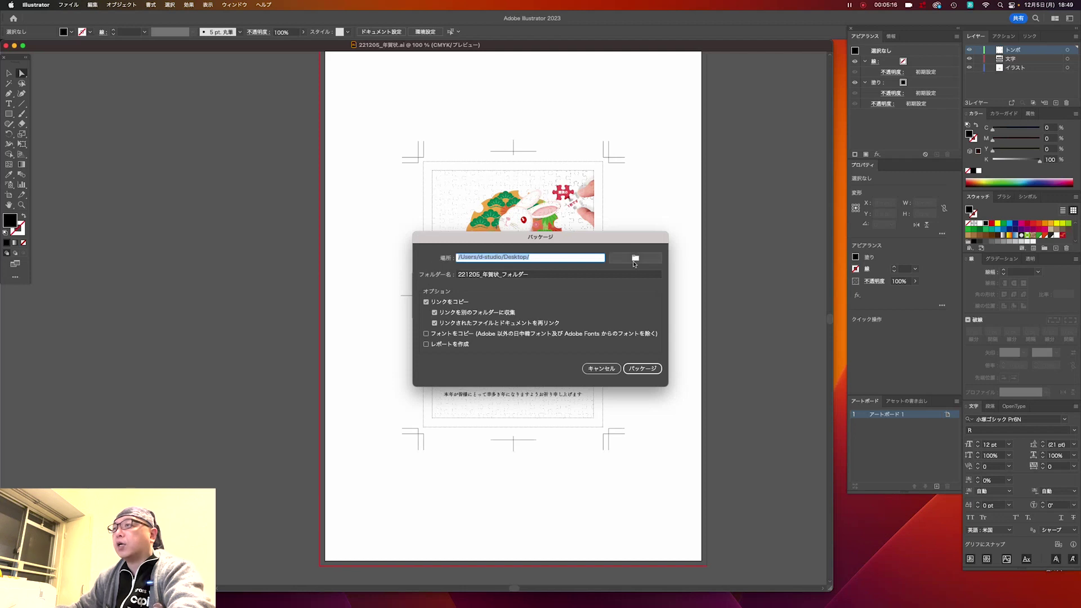
{"action": "left_click", "coordinate": [635, 258]}
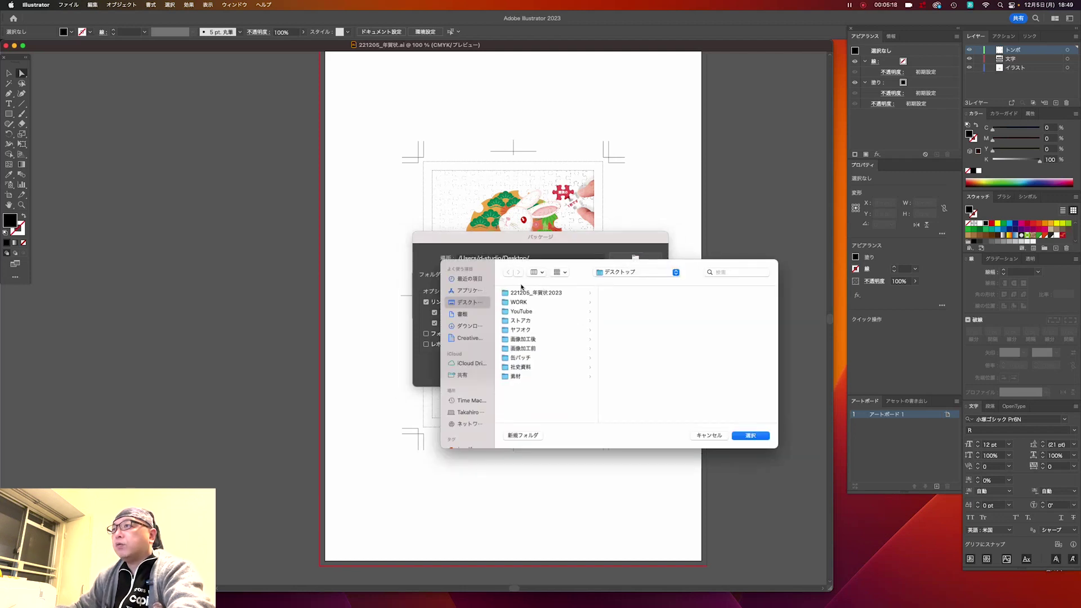
{"action": "left_click", "coordinate": [752, 436]}
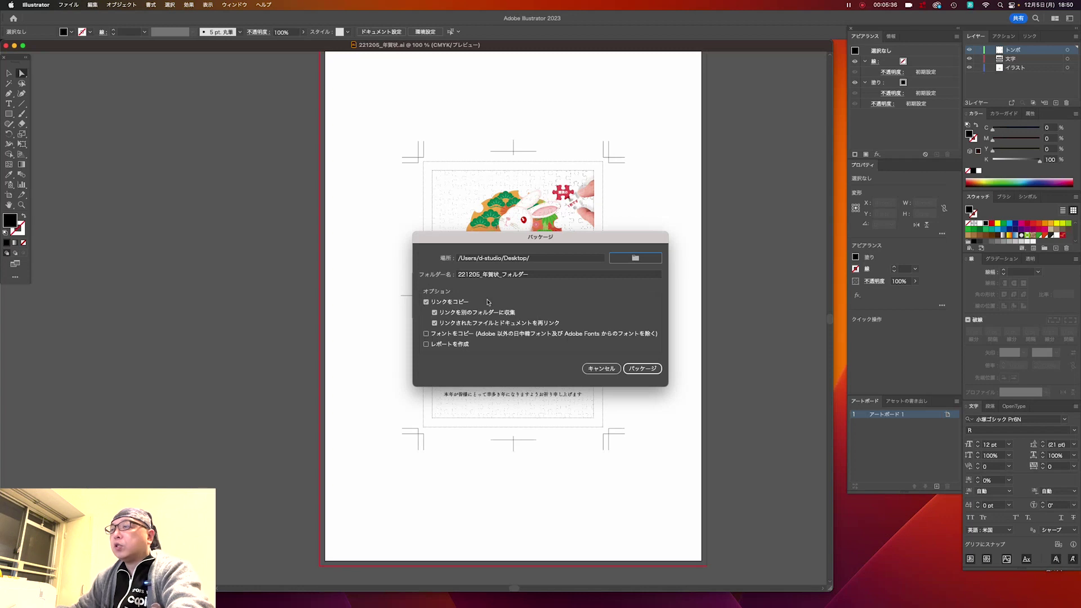
Package the postcard to the Desktop with Copy Fonts and Create Report enabled
{"action": "left_click", "coordinate": [426, 334]}
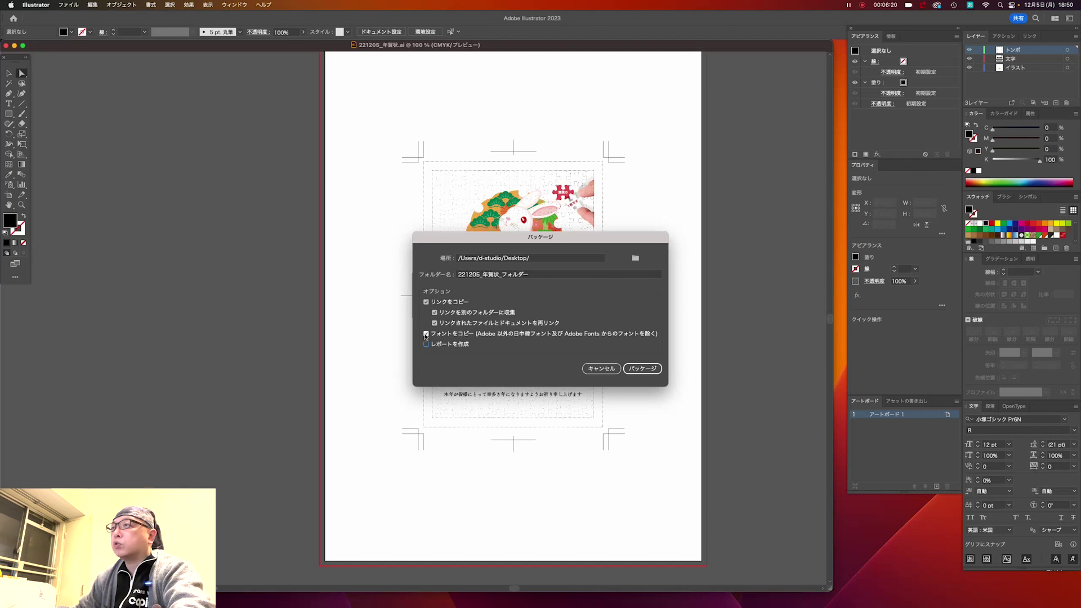
{"action": "left_click", "coordinate": [426, 334]}
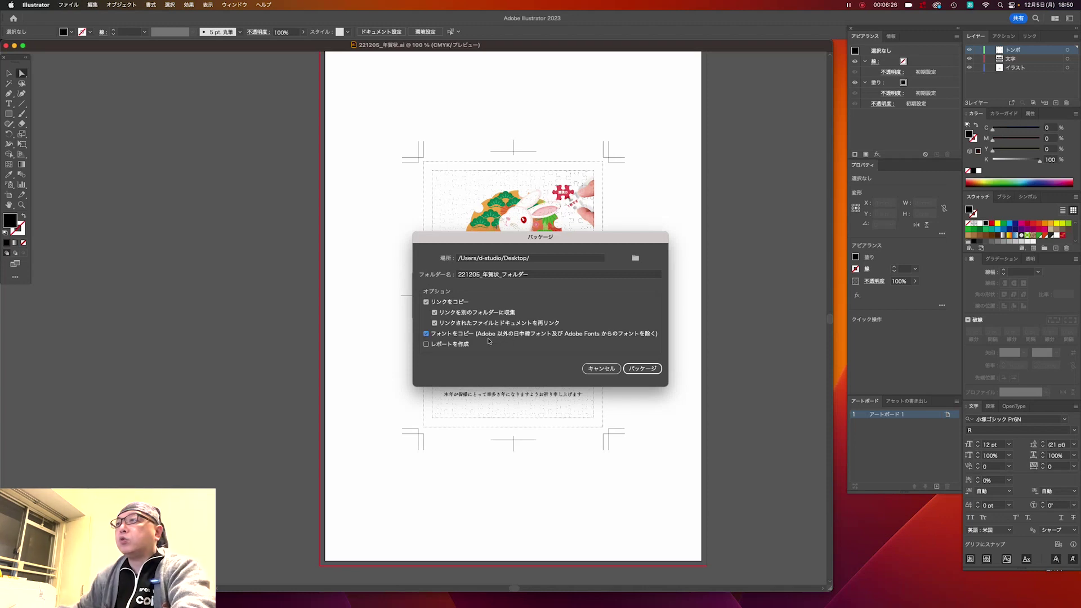
{"action": "left_click", "coordinate": [427, 345]}
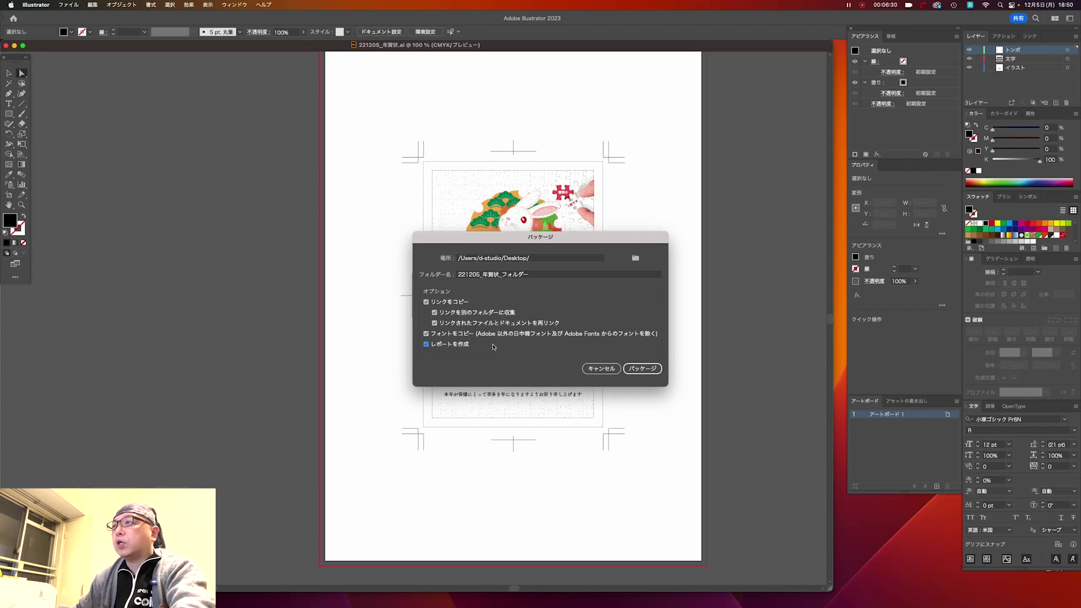
{"action": "left_click", "coordinate": [652, 369]}
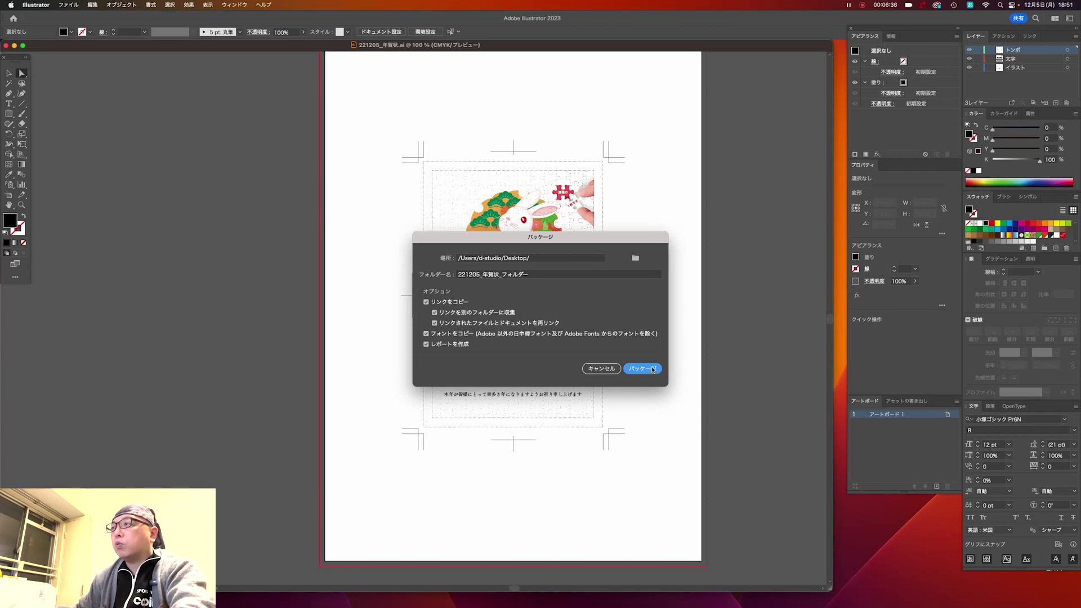
{"action": "left_click", "coordinate": [652, 370]}
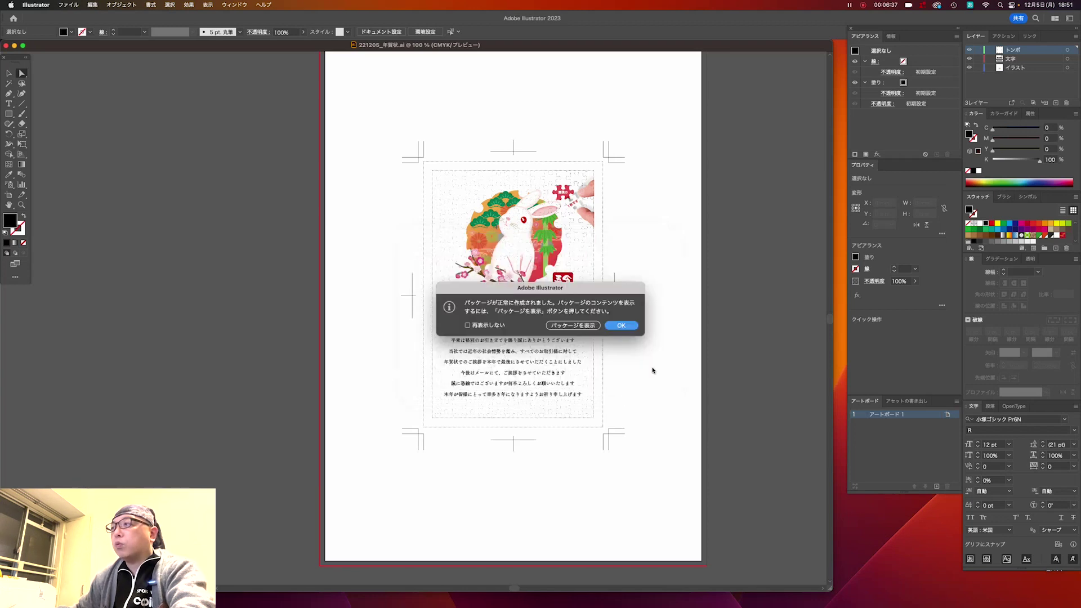
{"action": "left_click", "coordinate": [614, 327]}
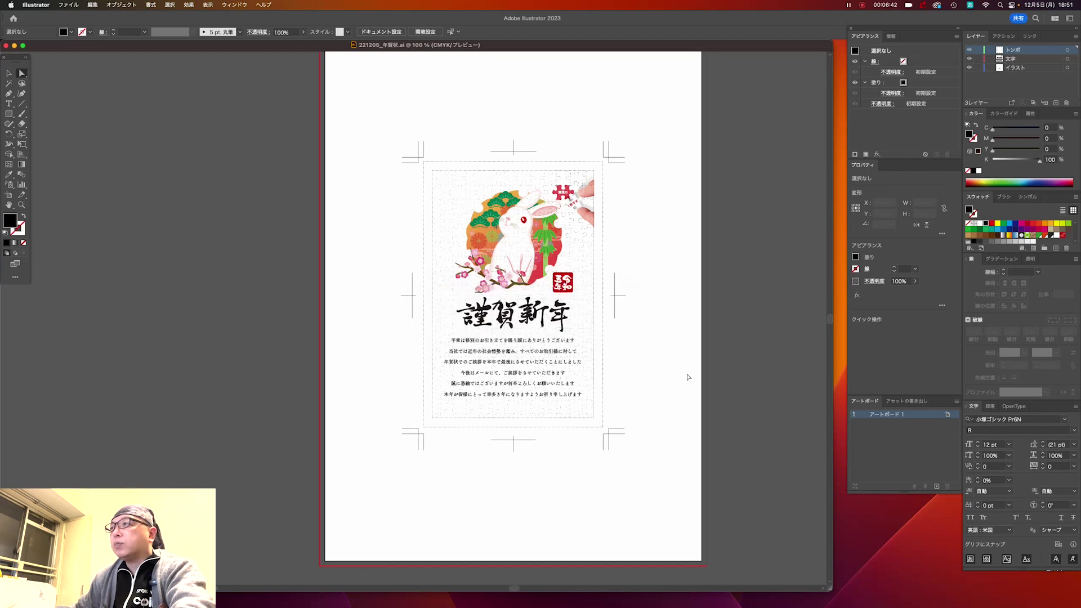
{"action": "left_click", "coordinate": [880, 503]}
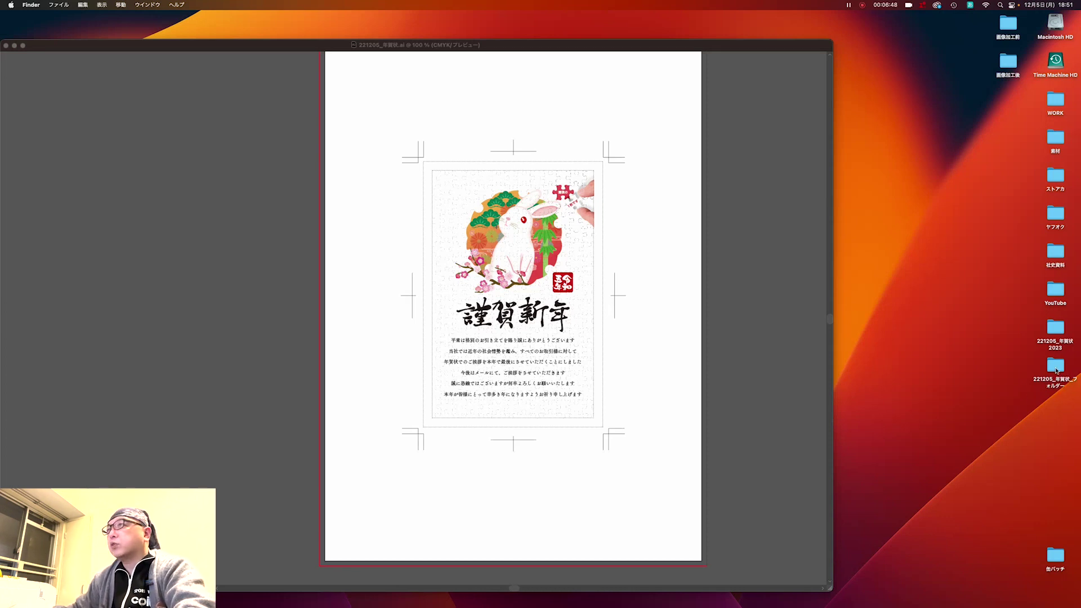
Close the postcard, then open the 221205_年賀状2023 and 221205_年賀状_フォルダー folders
{"action": "left_click", "coordinate": [7, 45]}
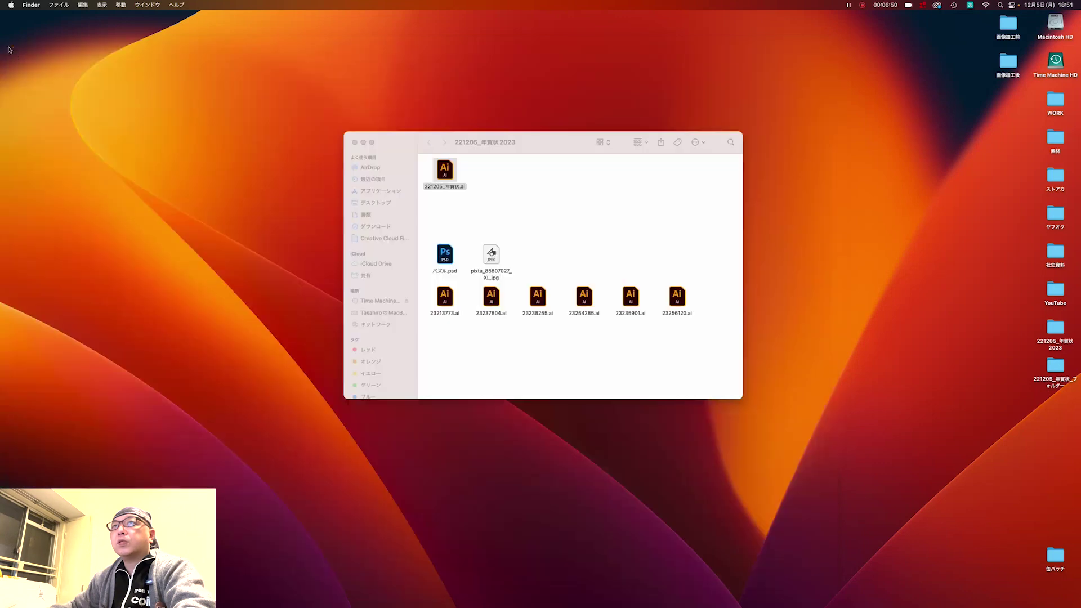
{"action": "left_click", "coordinate": [355, 142]}
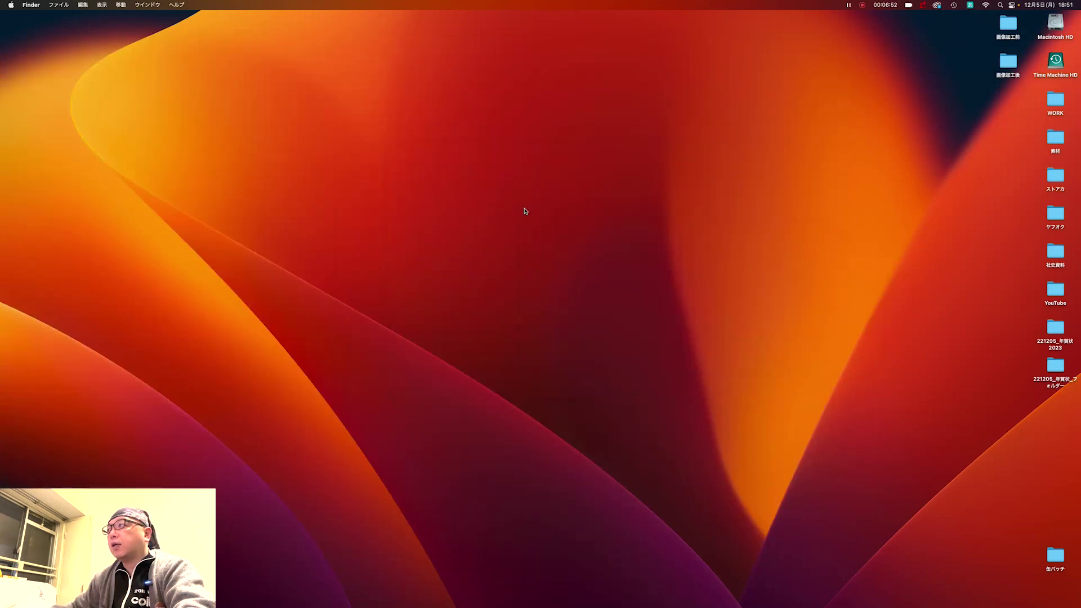
{"action": "left_click", "coordinate": [1052, 363]}
{"action": "double_click", "coordinate": [1055, 329]}
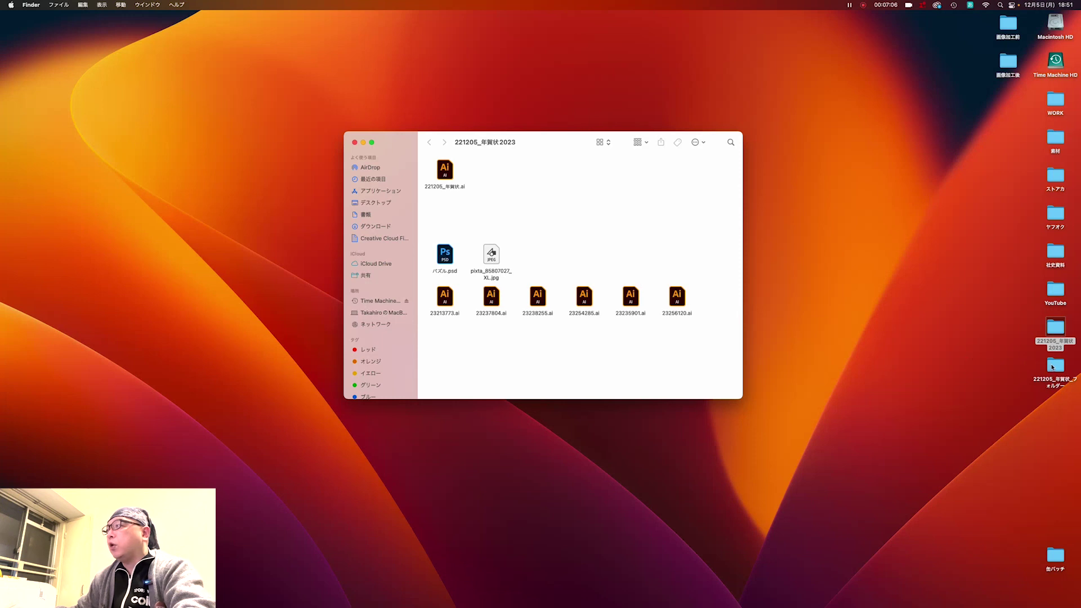
{"action": "double_click", "coordinate": [1053, 367]}
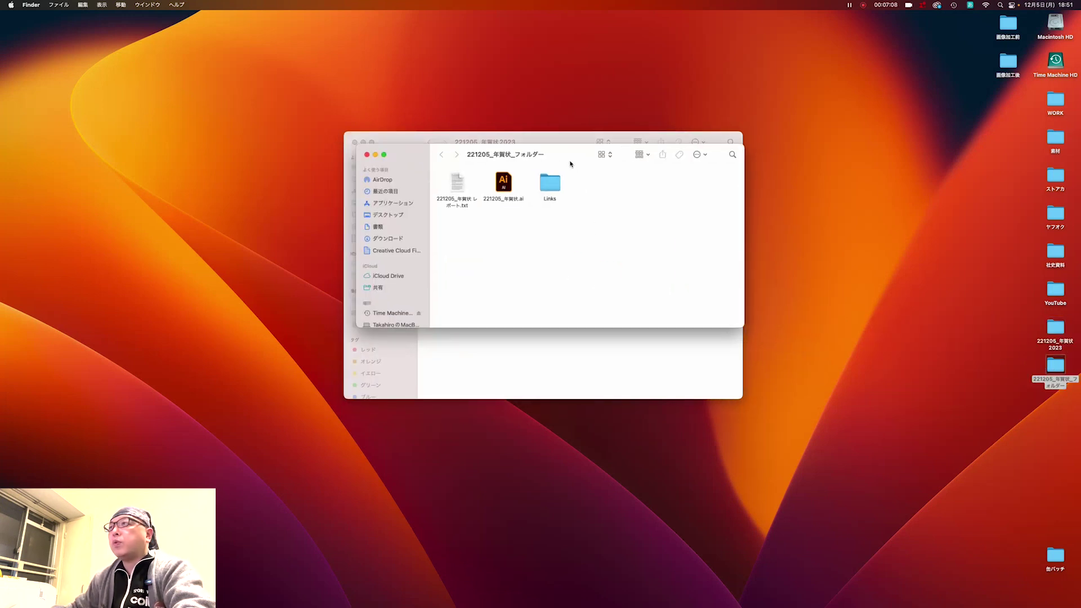
{"action": "left_click_drag", "start_coordinate": [571, 164], "coordinate": [674, 306]}
Check the Links folder inside the package folder, then return to the package contents
{"action": "left_click", "coordinate": [656, 330]}
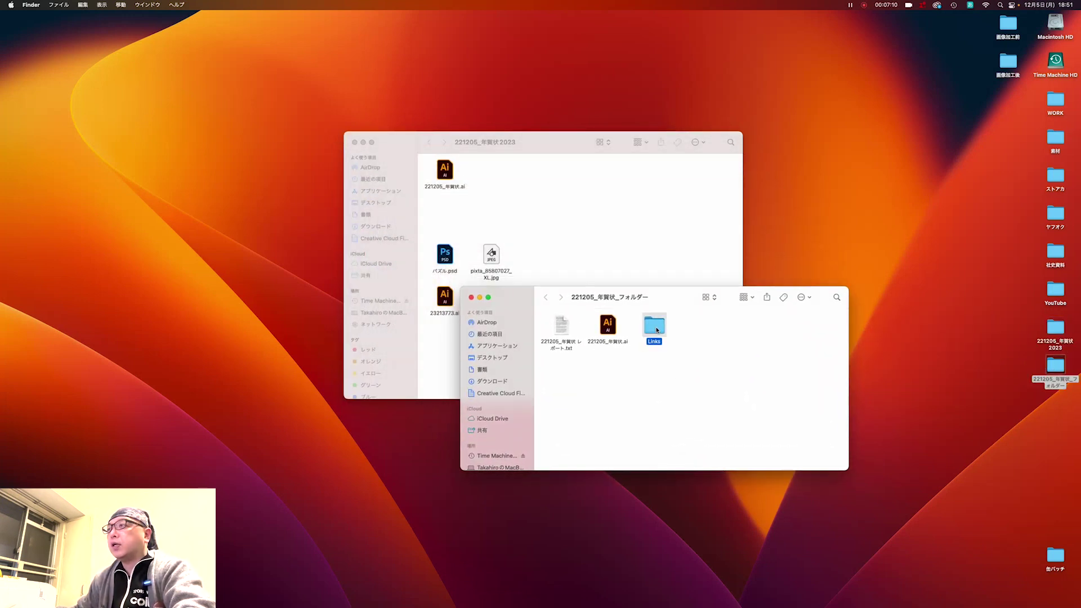
{"action": "double_click", "coordinate": [657, 331]}
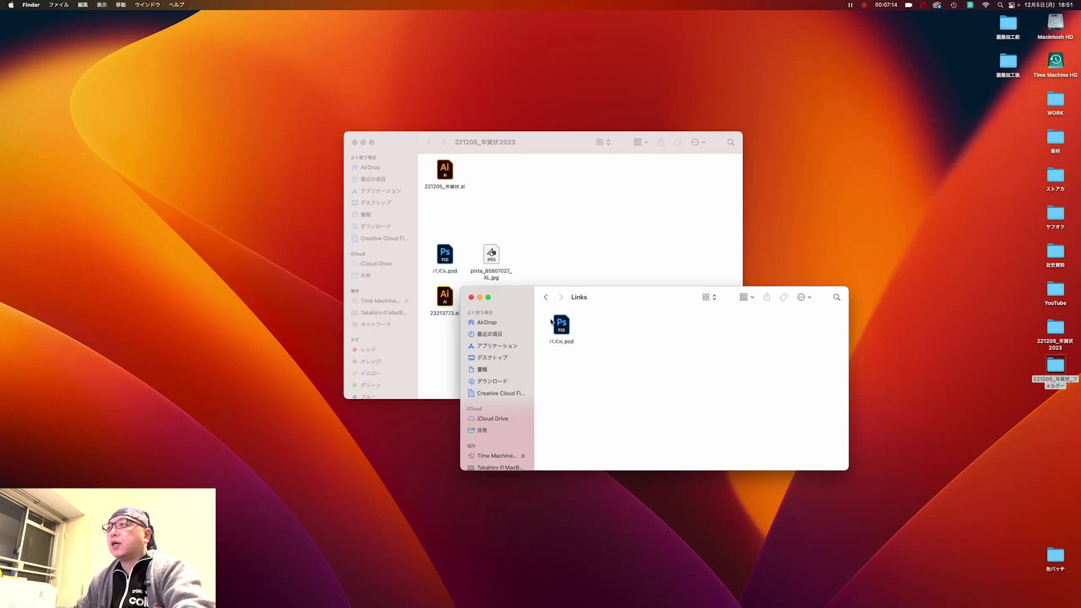
{"action": "left_click", "coordinate": [545, 299]}
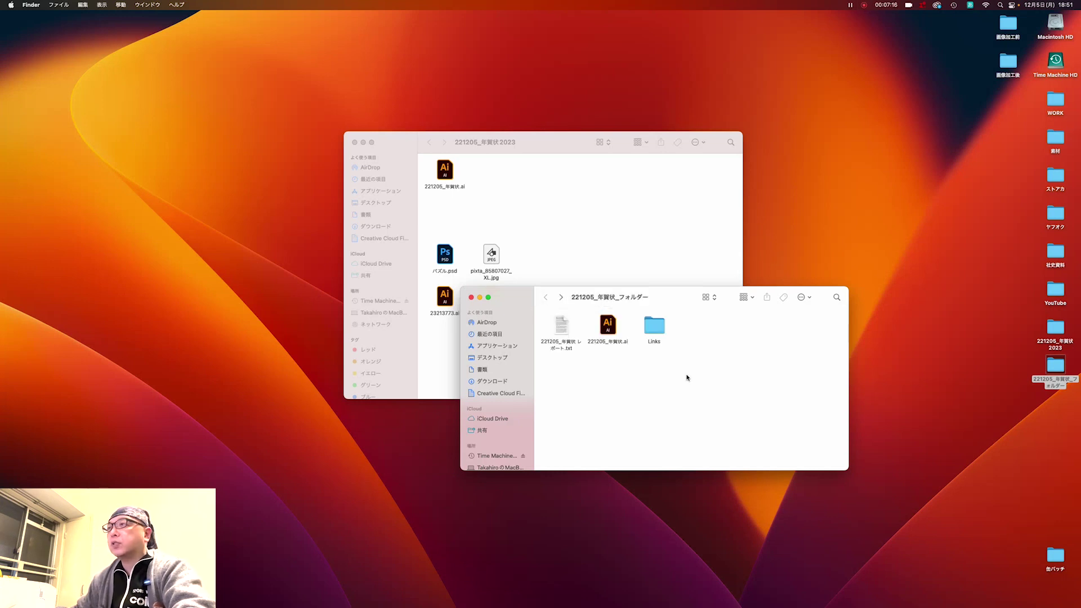
{"action": "double_click", "coordinate": [653, 327]}
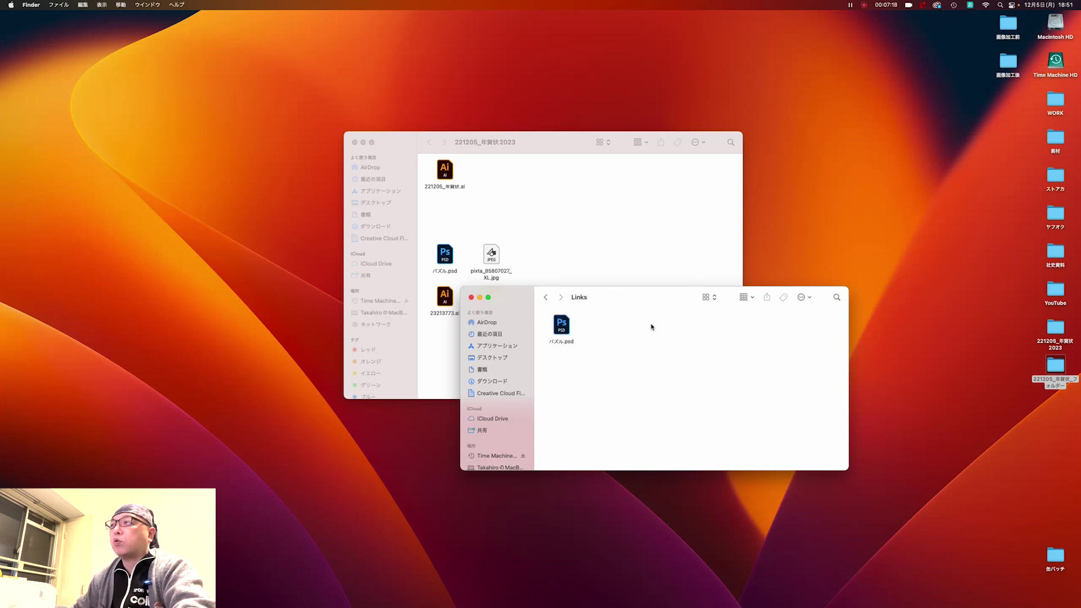
{"action": "left_click", "coordinate": [545, 297]}
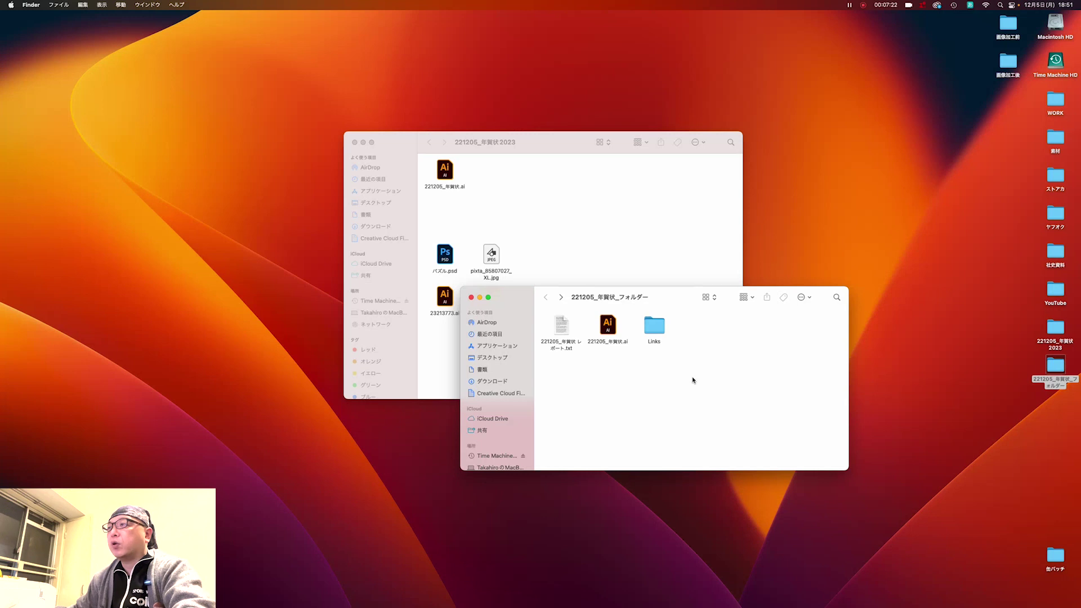
Read through the package report text file in TextEdit, then close it
{"action": "double_click", "coordinate": [559, 326]}
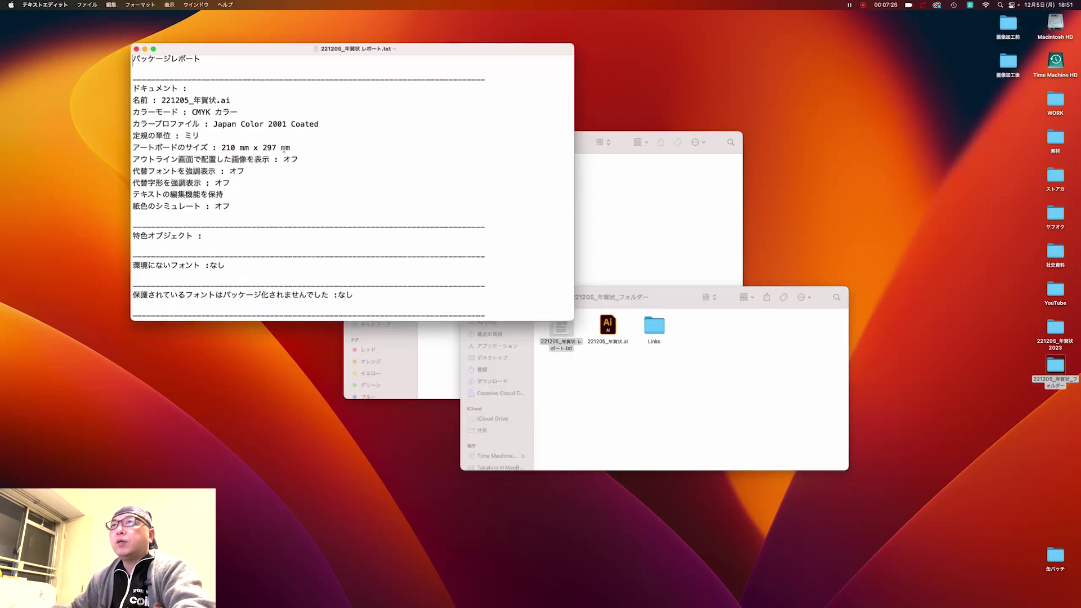
{"action": "scroll", "coordinate": [285, 145], "scroll_direction": "down", "scroll_amount": 3}
{"action": "scroll", "coordinate": [285, 147], "scroll_direction": "down", "scroll_amount": 2}
{"action": "scroll", "coordinate": [284, 148], "scroll_direction": "down", "scroll_amount": 4}
{"action": "scroll", "coordinate": [284, 149], "scroll_direction": "down", "scroll_amount": 3}
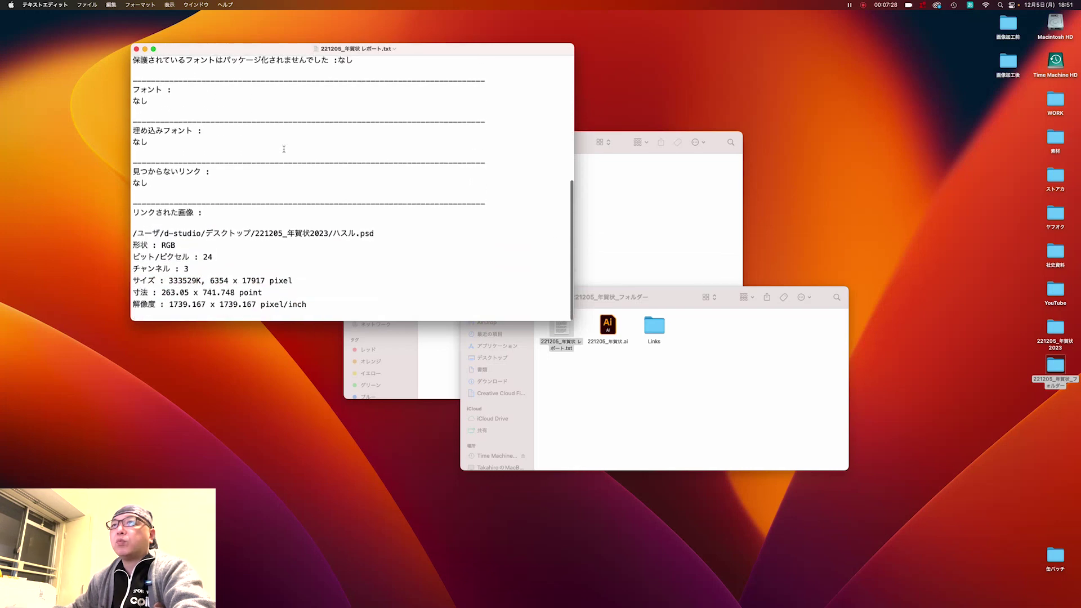
{"action": "scroll", "coordinate": [284, 148], "scroll_direction": "up", "scroll_amount": 10}
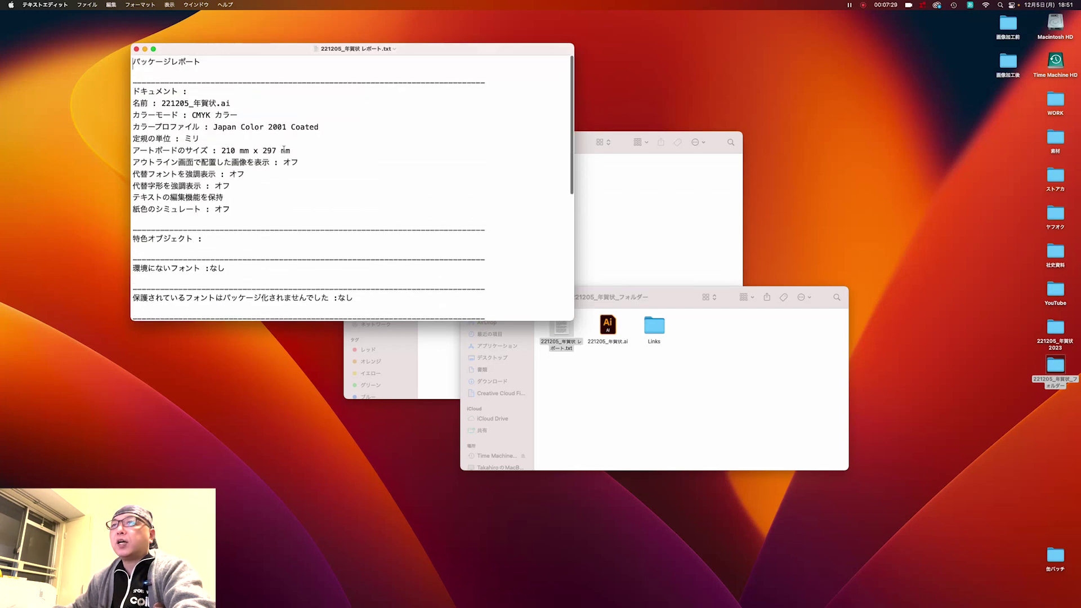
{"action": "left_click", "coordinate": [136, 49]}
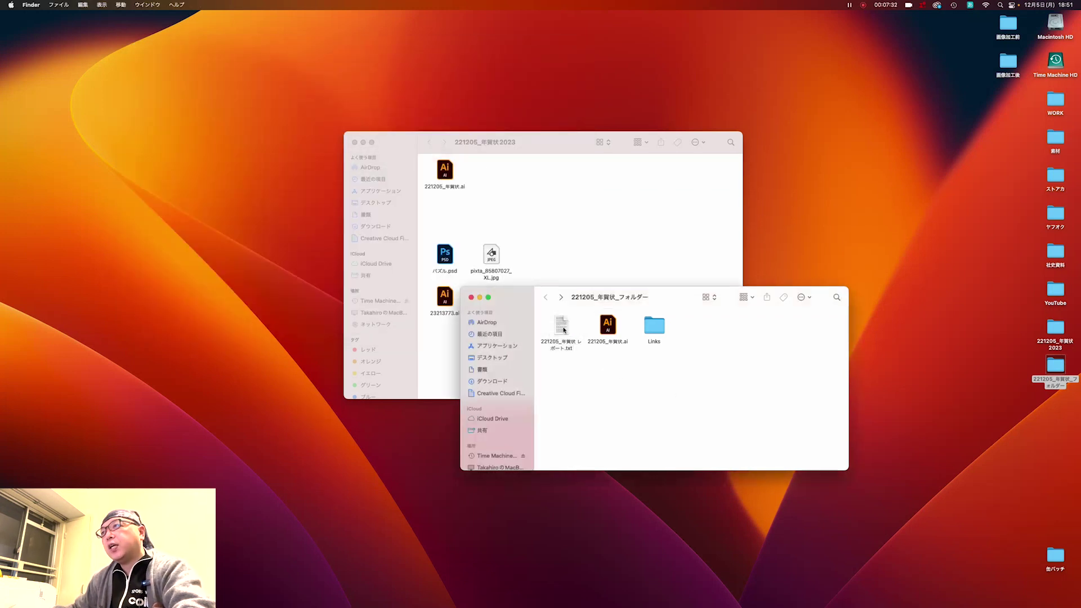
Trash the package report and arrange 221205_年賀状.ai above the Links folder
{"action": "left_click_drag", "start_coordinate": [561, 327], "coordinate": [804, 601]}
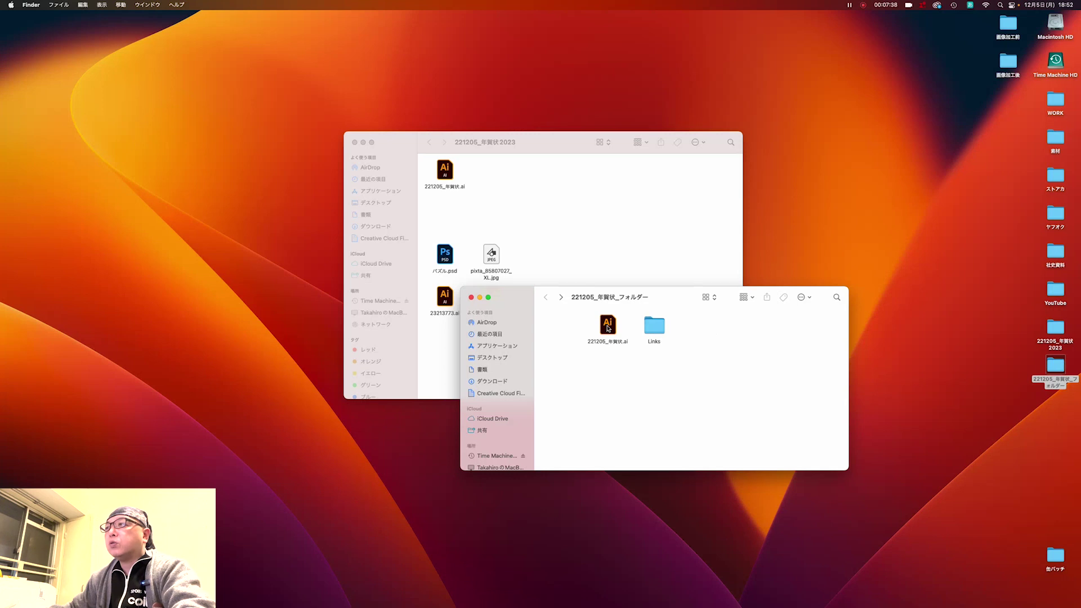
{"action": "left_click_drag", "start_coordinate": [611, 326], "coordinate": [564, 327]}
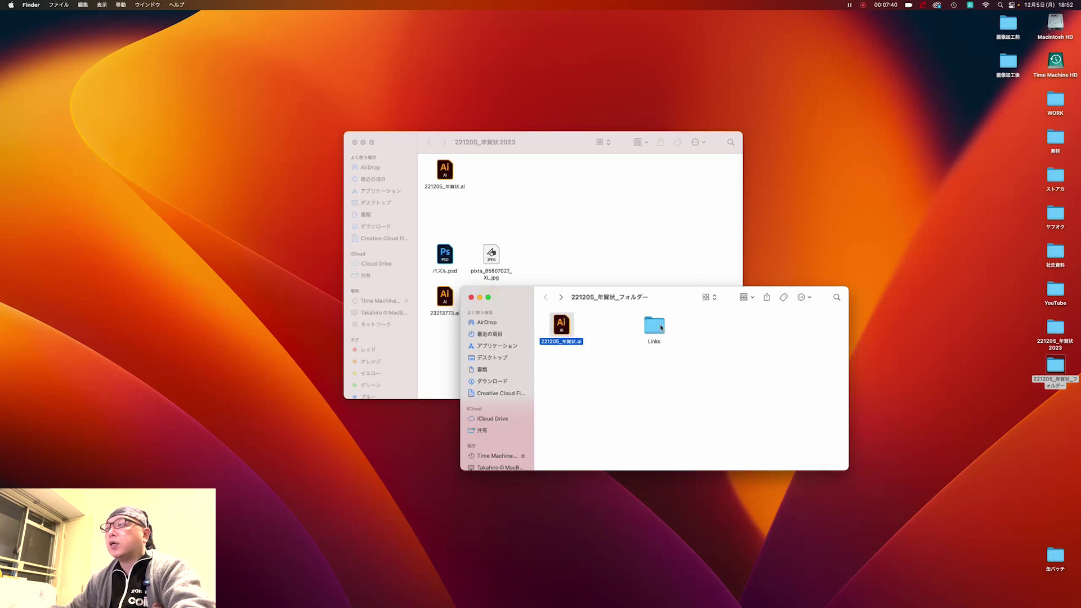
{"action": "left_click_drag", "start_coordinate": [661, 328], "coordinate": [626, 365]}
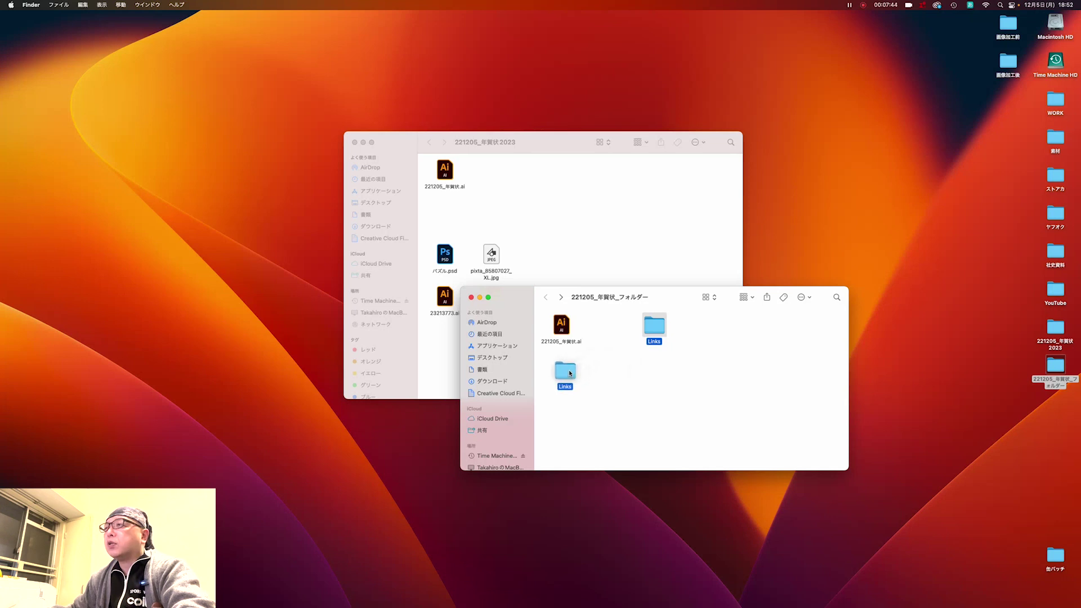
{"action": "left_click_drag", "start_coordinate": [626, 364], "coordinate": [566, 405]}
{"action": "left_click", "coordinate": [611, 390]}
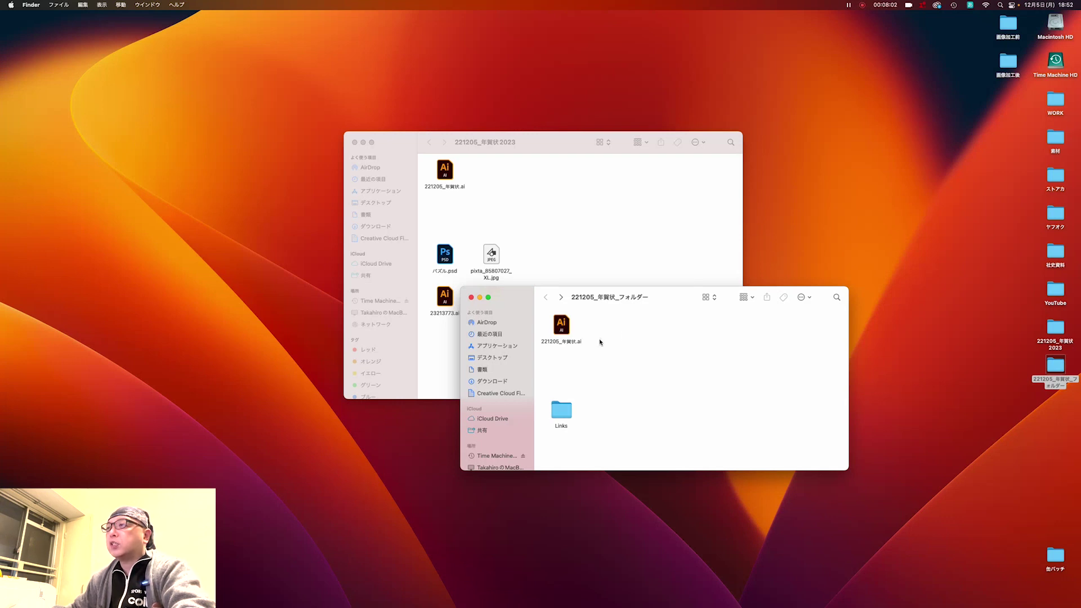
Tidy the Finder windows and reopen 221205_年賀状_フォルダー centred on screen
{"action": "left_click_drag", "start_coordinate": [563, 406], "coordinate": [562, 367]}
{"action": "left_click", "coordinate": [654, 383]}
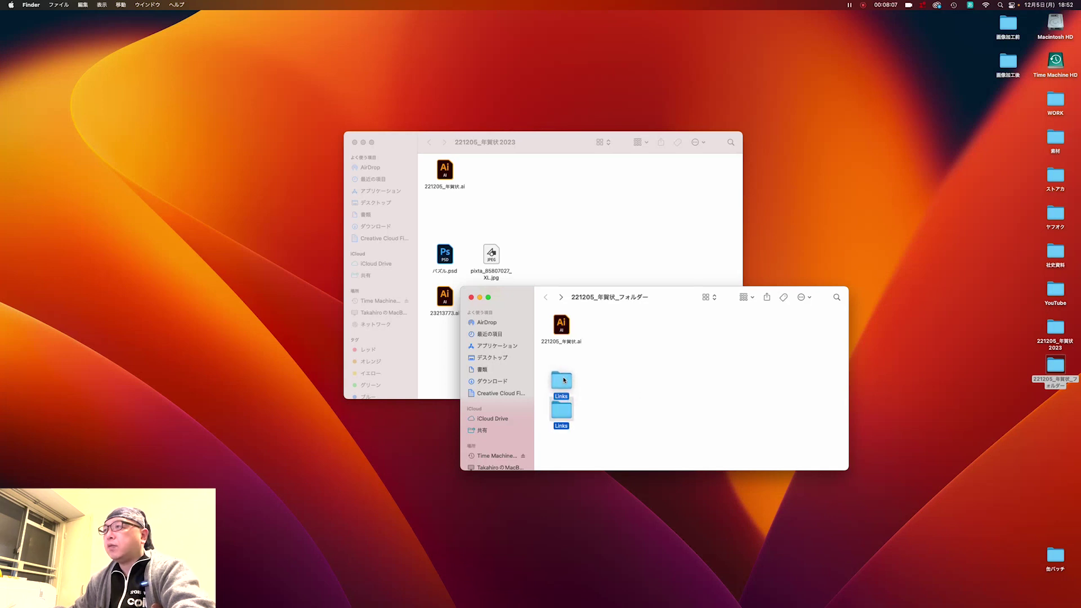
{"action": "left_click", "coordinate": [481, 298]}
{"action": "left_click", "coordinate": [354, 143]}
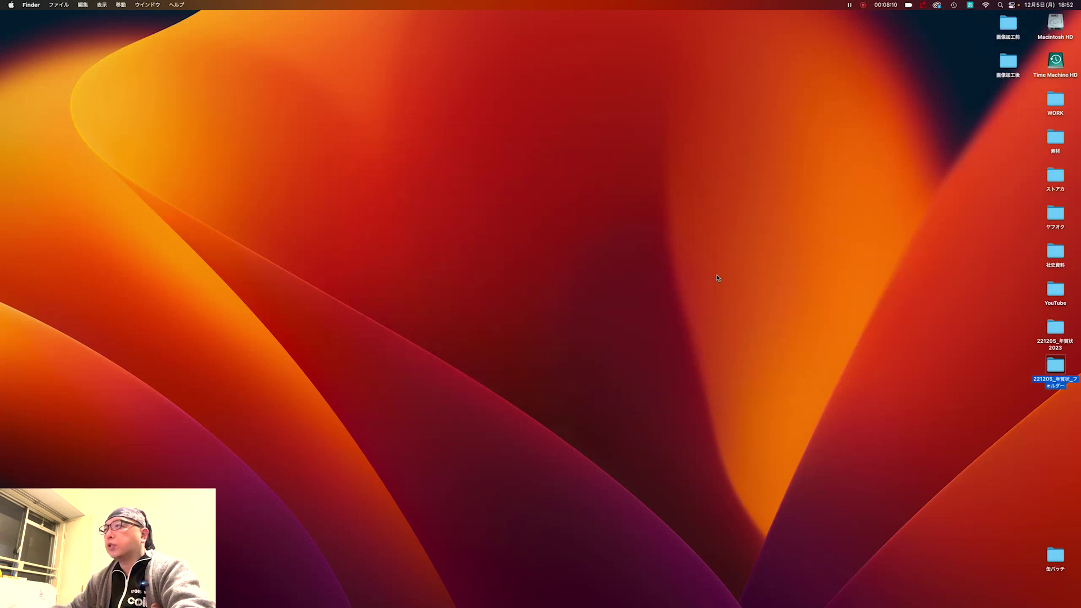
{"action": "double_click", "coordinate": [1058, 369]}
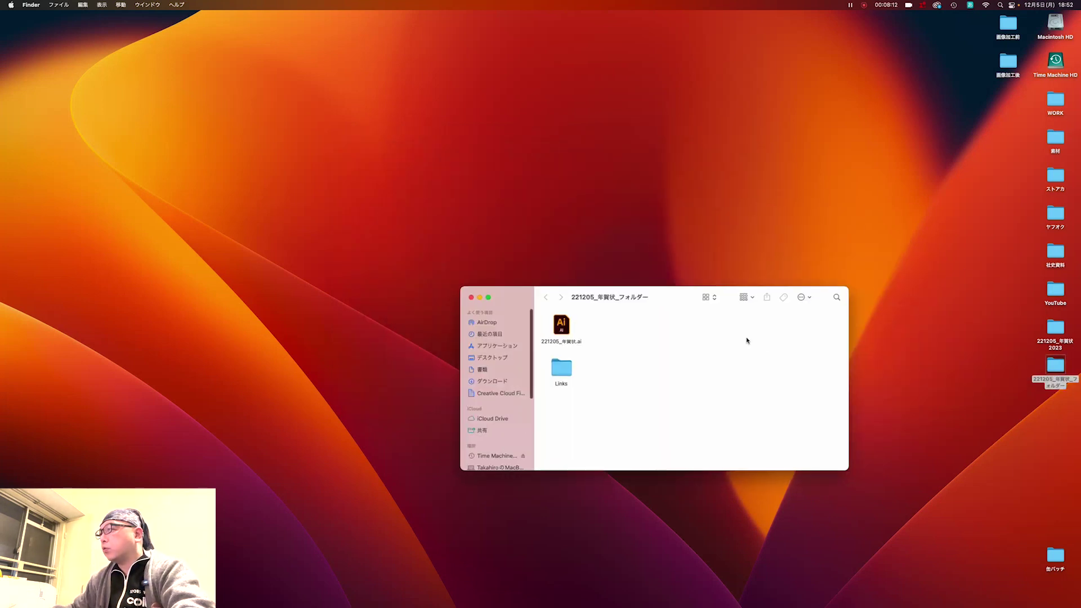
{"action": "left_click_drag", "start_coordinate": [672, 298], "coordinate": [552, 219]}
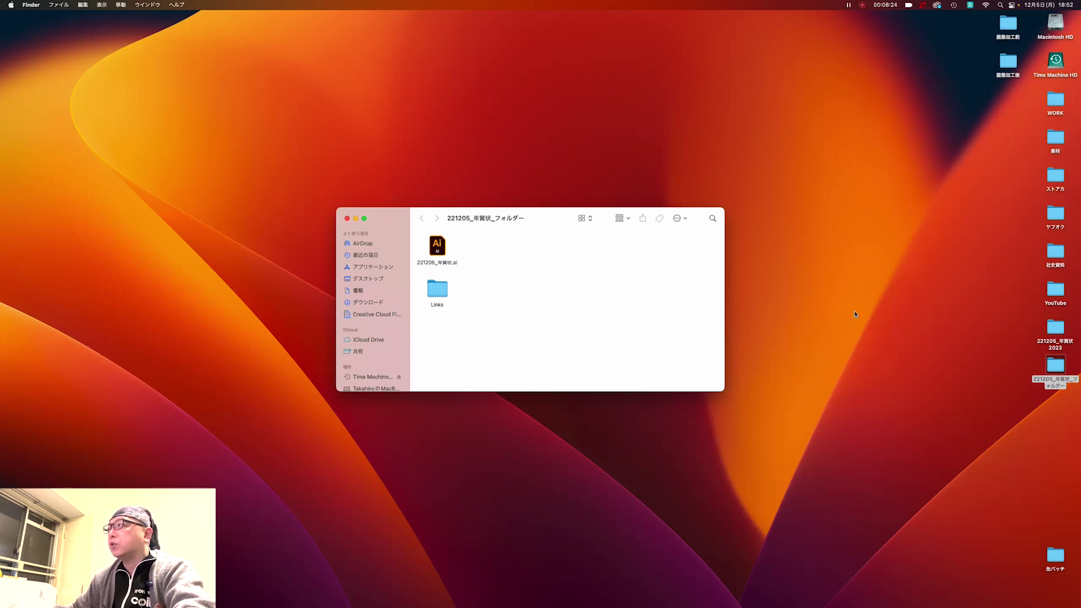
Open 221205_年賀状.ai from the 221205_年賀状2023 folder, then close it
{"action": "left_click", "coordinate": [1044, 326]}
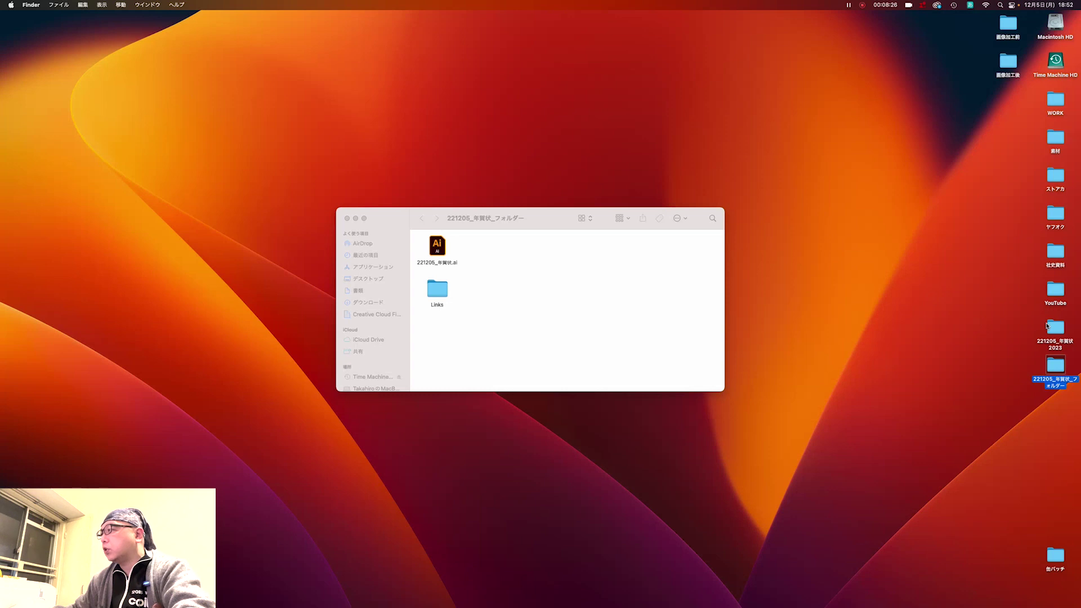
{"action": "double_click", "coordinate": [1048, 327]}
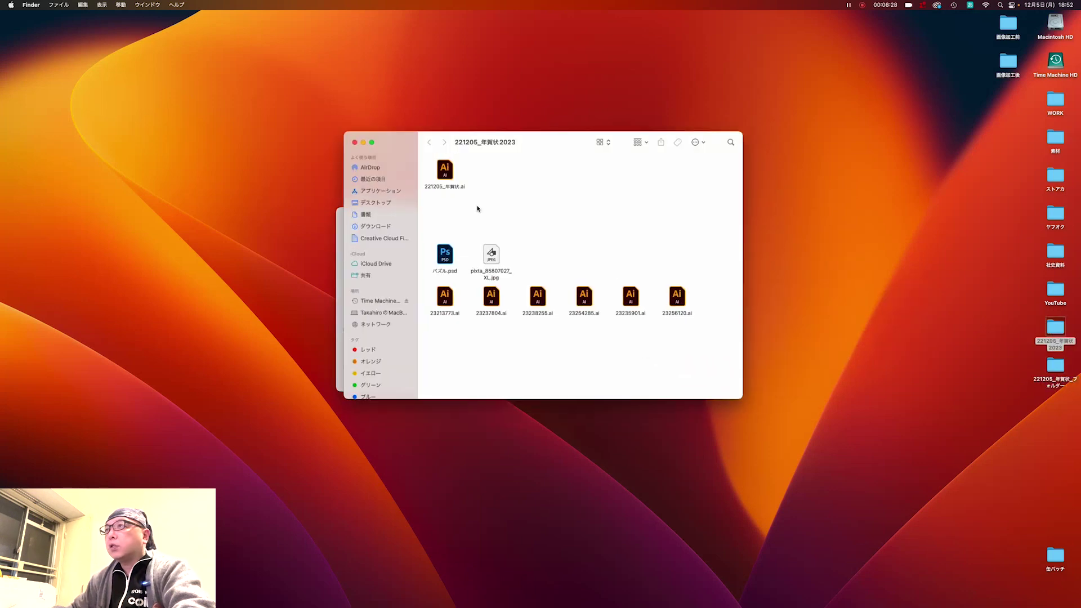
{"action": "double_click", "coordinate": [445, 170]}
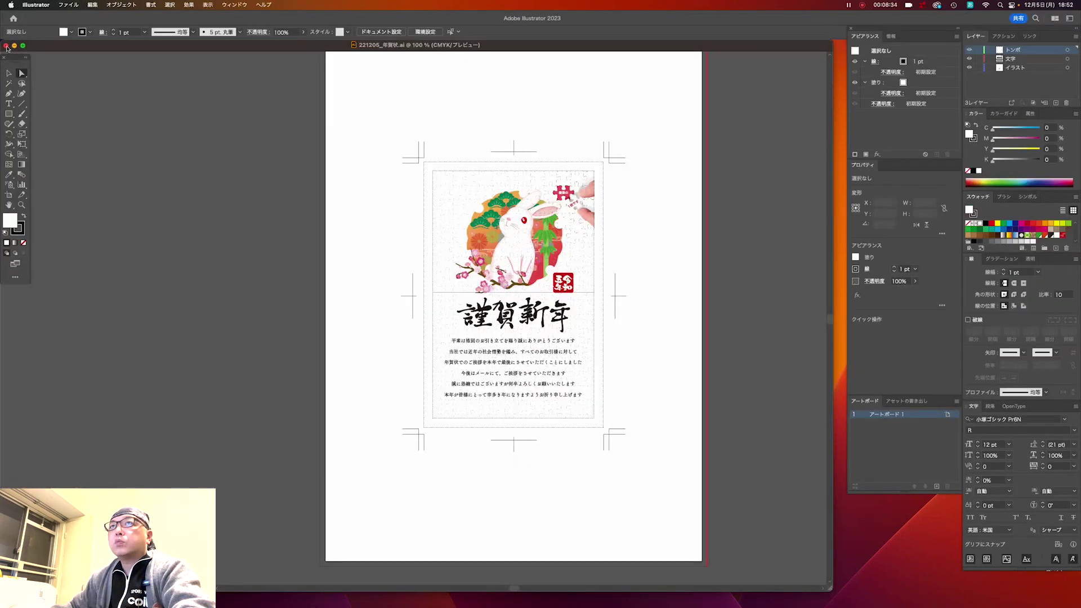
{"action": "left_click", "coordinate": [6, 46]}
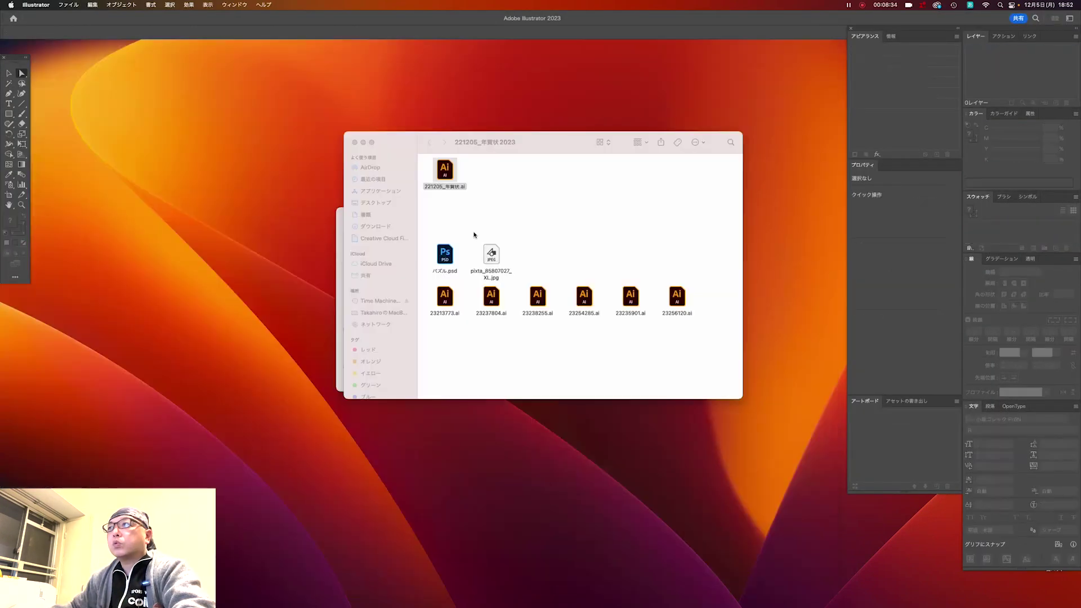
{"action": "left_click", "coordinate": [555, 244]}
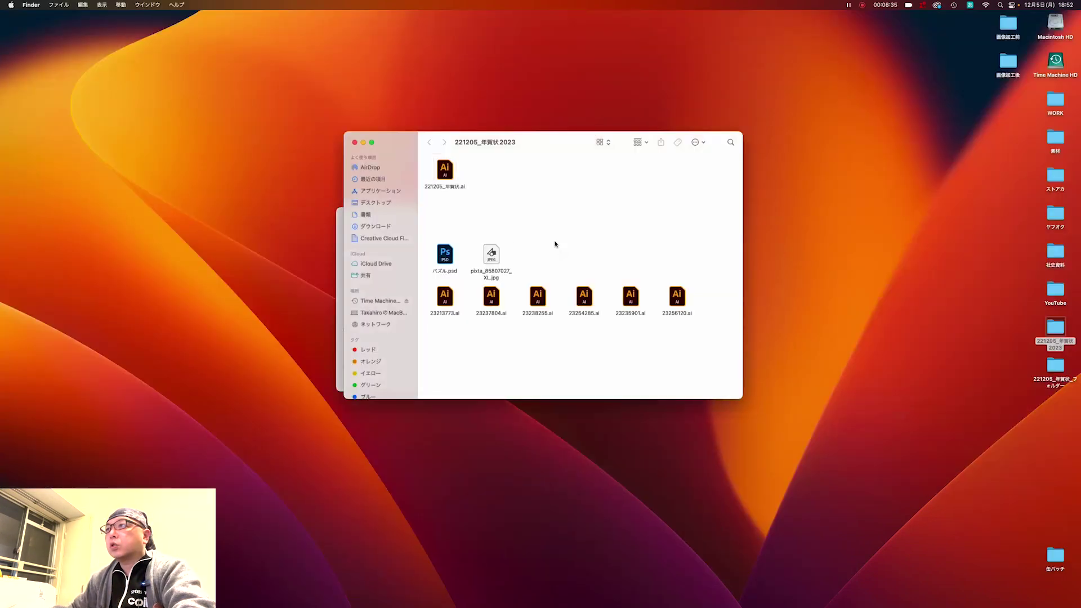
{"action": "left_click", "coordinate": [355, 142]}
Open 出力.ai from YouTube > #8_出力データつくろ！ in Illustrator
{"action": "left_click", "coordinate": [1052, 366]}
{"action": "left_click", "coordinate": [727, 375]}
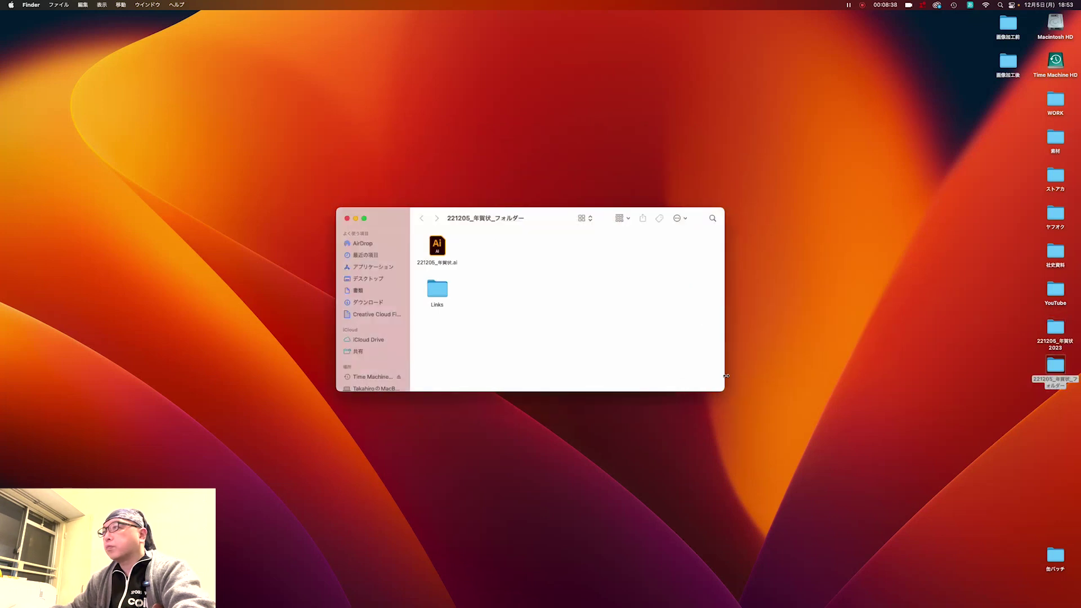
{"action": "double_click", "coordinate": [1054, 290]}
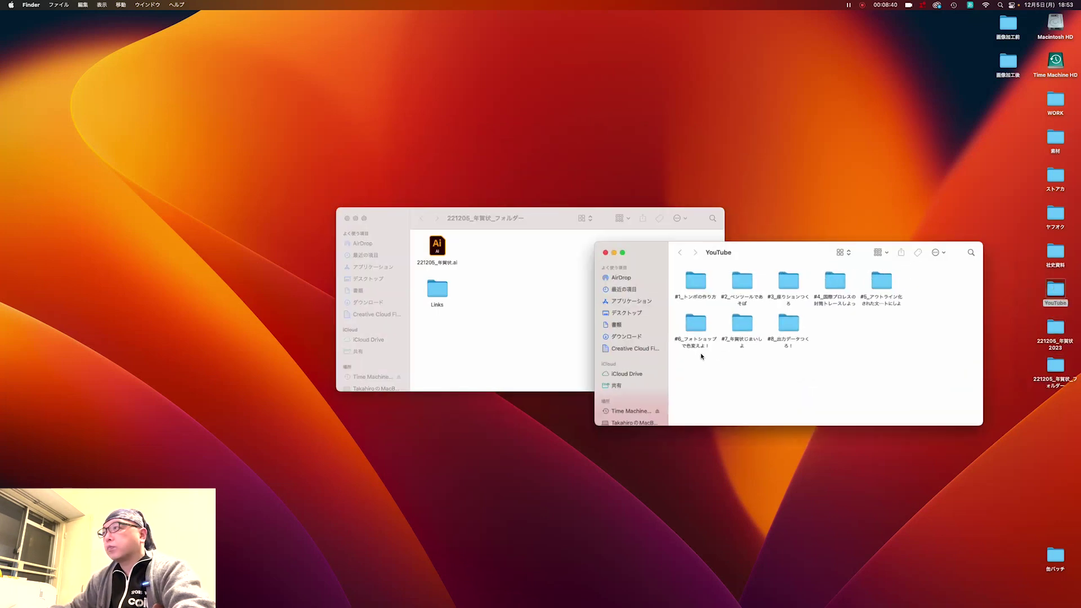
{"action": "double_click", "coordinate": [799, 325]}
{"action": "double_click", "coordinate": [696, 323]}
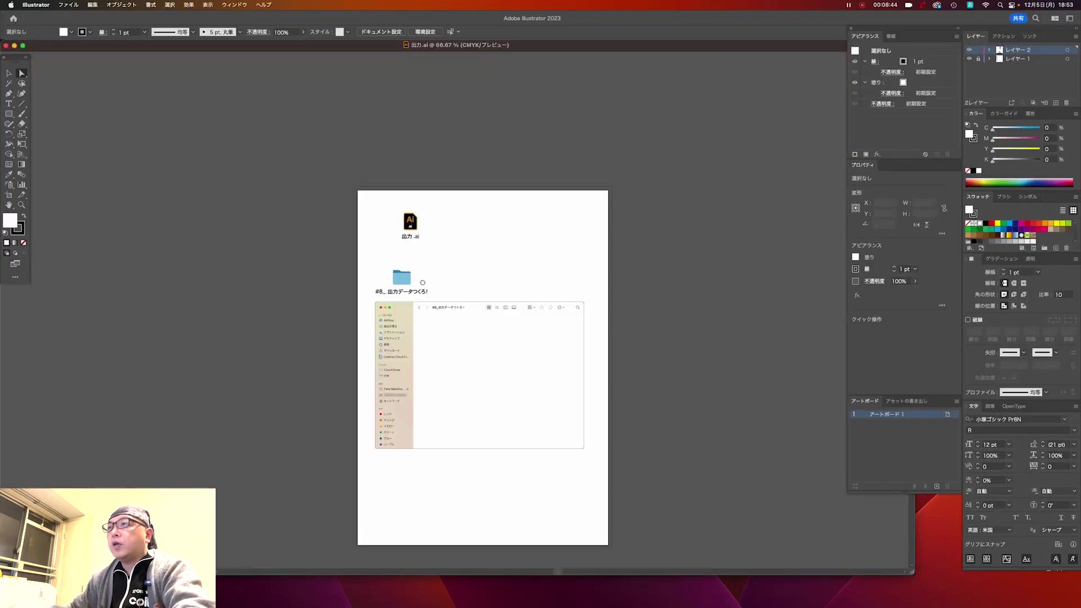
Zoom in on the Finder window mockup on the artboard
{"action": "left_click_drag", "start_coordinate": [458, 295], "coordinate": [455, 202]}
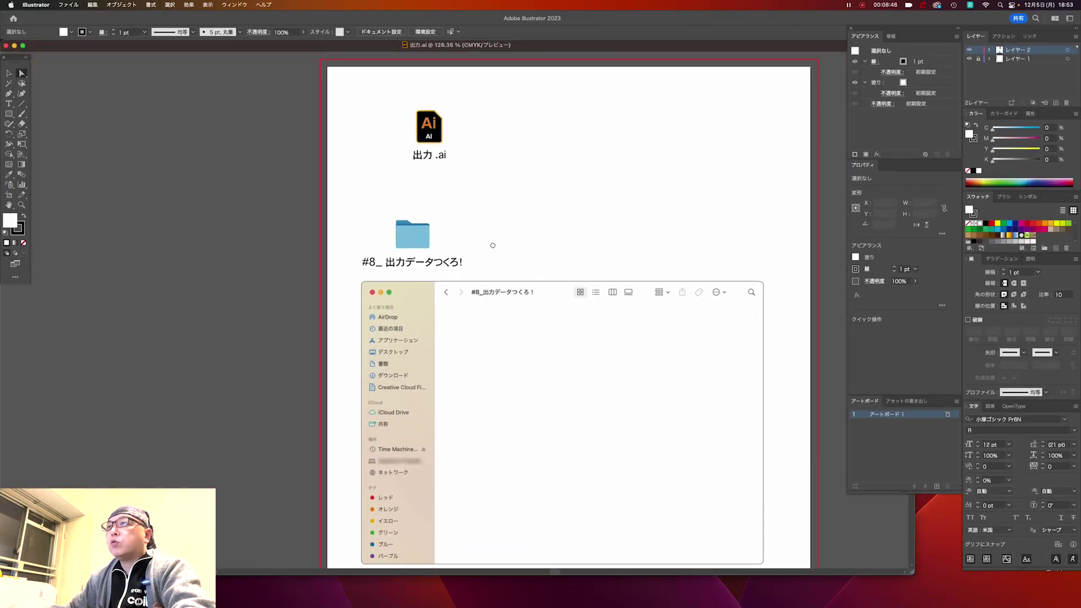
{"action": "left_click", "coordinate": [538, 303]}
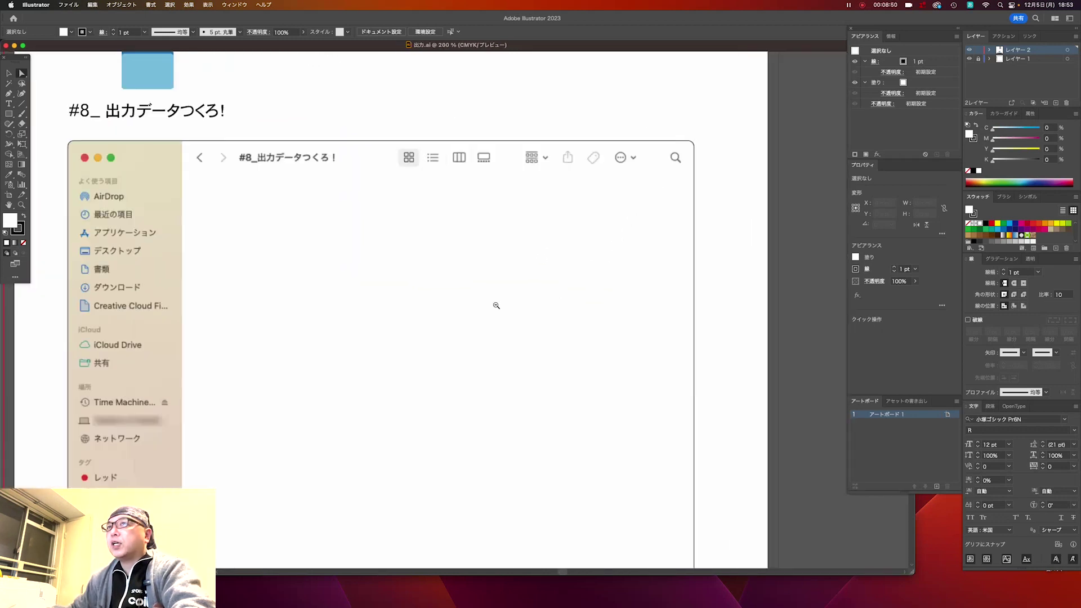
{"action": "left_click_drag", "start_coordinate": [609, 272], "coordinate": [551, 271]}
{"action": "left_click", "coordinate": [525, 271]}
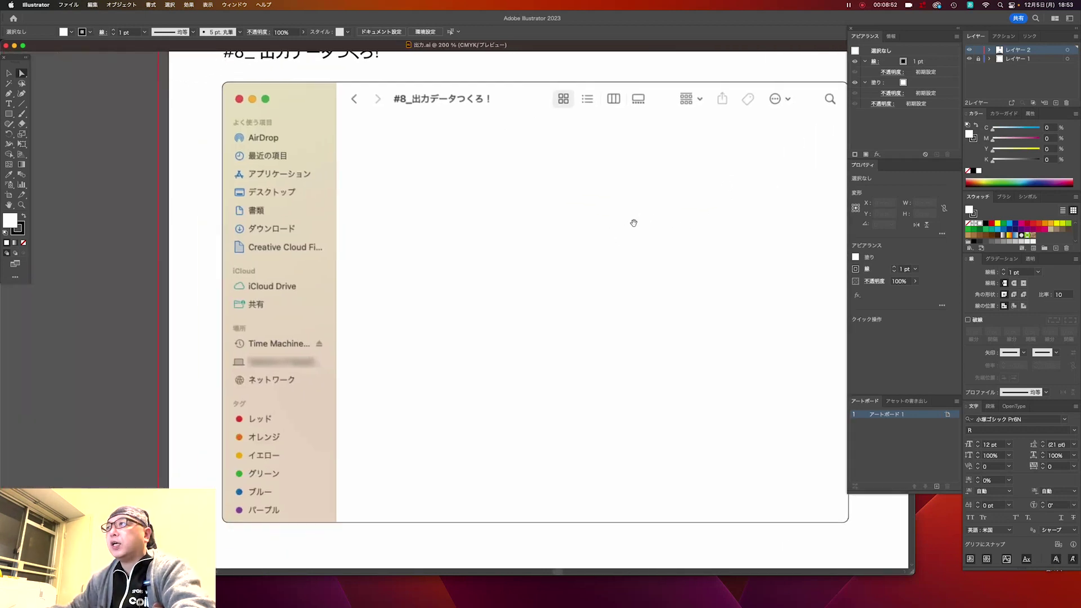
{"action": "key", "text": "ctrl+minus"}
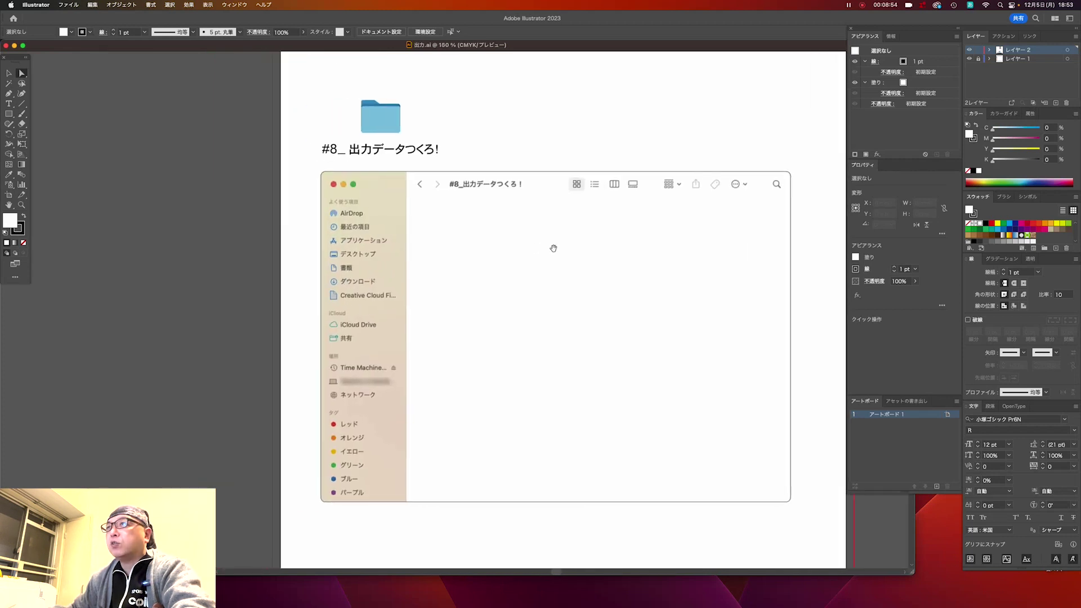
{"action": "mouse_move", "coordinate": [488, 254]}
{"action": "left_mouse_down"}
{"action": "mouse_move", "coordinate": [511, 263]}
{"action": "mouse_move", "coordinate": [485, 299]}
{"action": "left_mouse_up"}
{"action": "scroll", "coordinate": [451, 198], "scroll_direction": "down", "scroll_amount": 3}
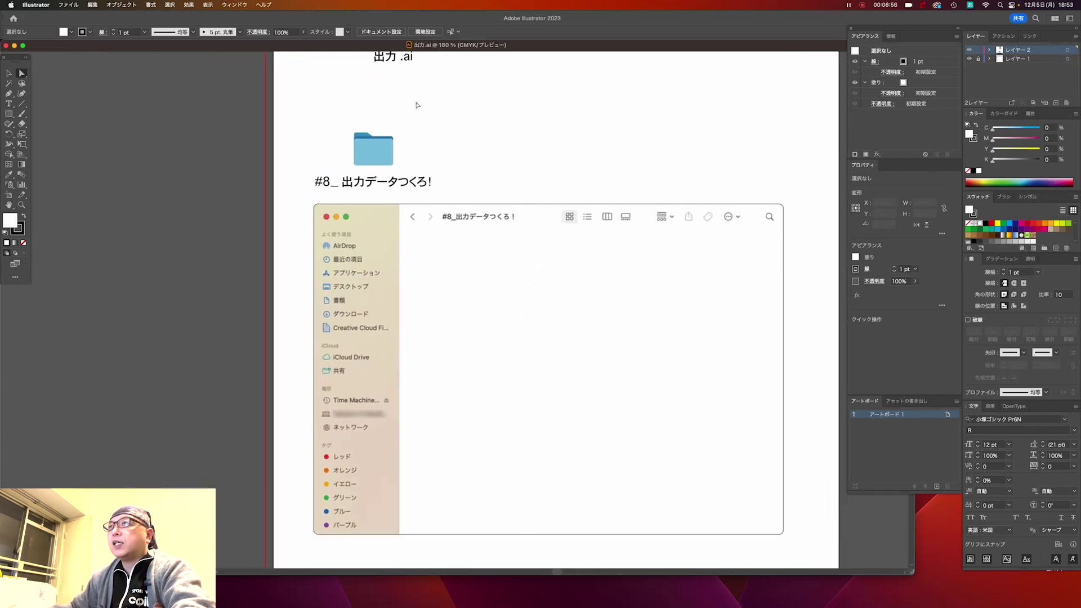
Move the 出力 .ai icon and the titled #8 folder into the Finder mockup
{"action": "key", "text": "v"}
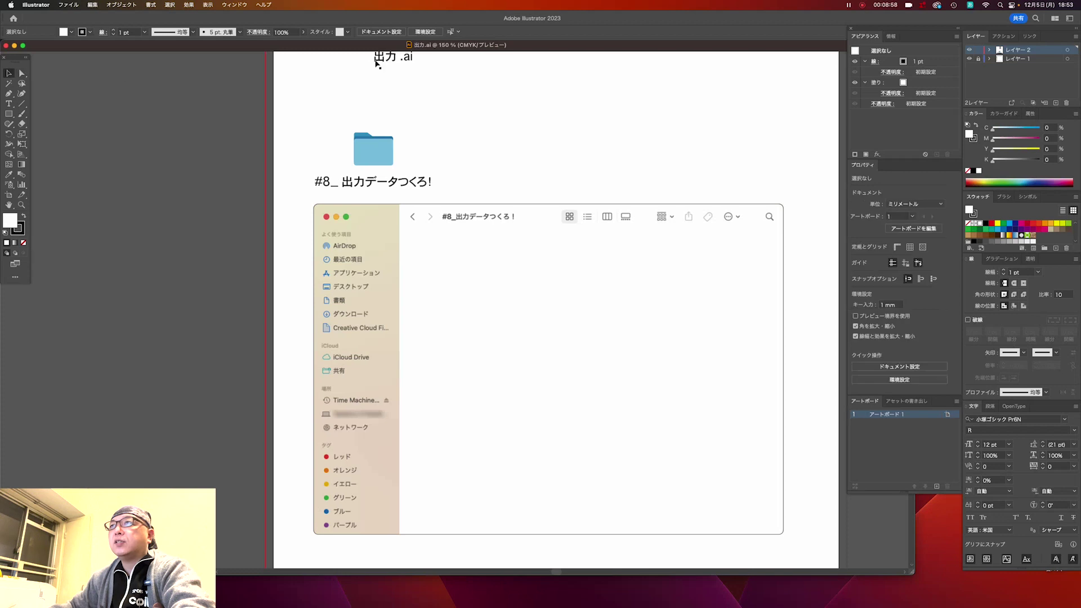
{"action": "mouse_move", "coordinate": [374, 61]}
{"action": "left_mouse_down"}
{"action": "mouse_move", "coordinate": [536, 311]}
{"action": "mouse_move", "coordinate": [484, 338]}
{"action": "left_mouse_up"}
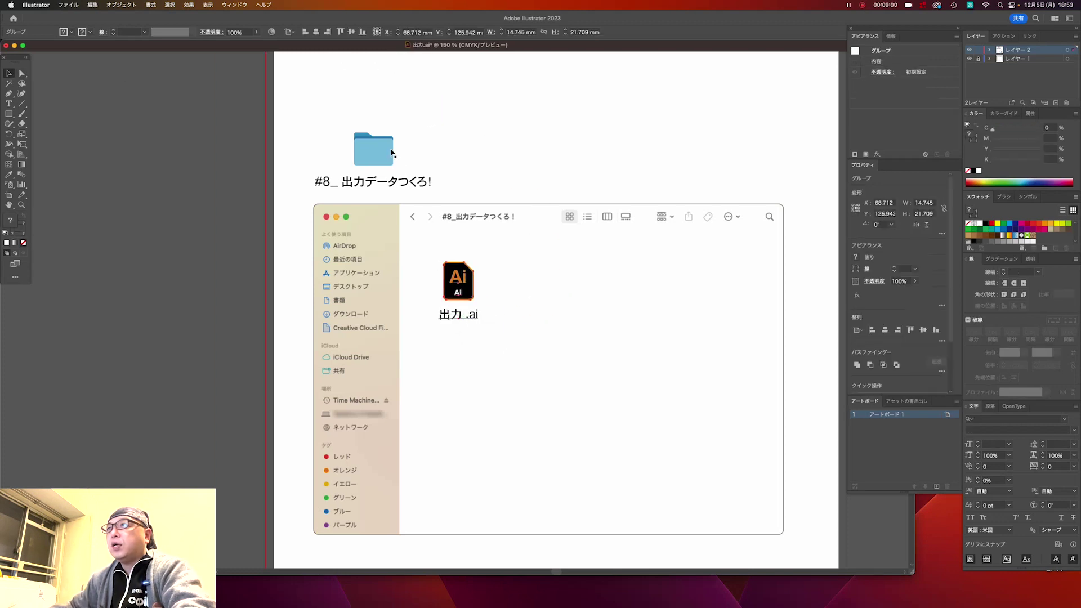
{"action": "mouse_move", "coordinate": [373, 150]}
{"action": "left_mouse_down"}
{"action": "mouse_move", "coordinate": [561, 408]}
{"action": "mouse_move", "coordinate": [500, 546]}
{"action": "left_mouse_up"}
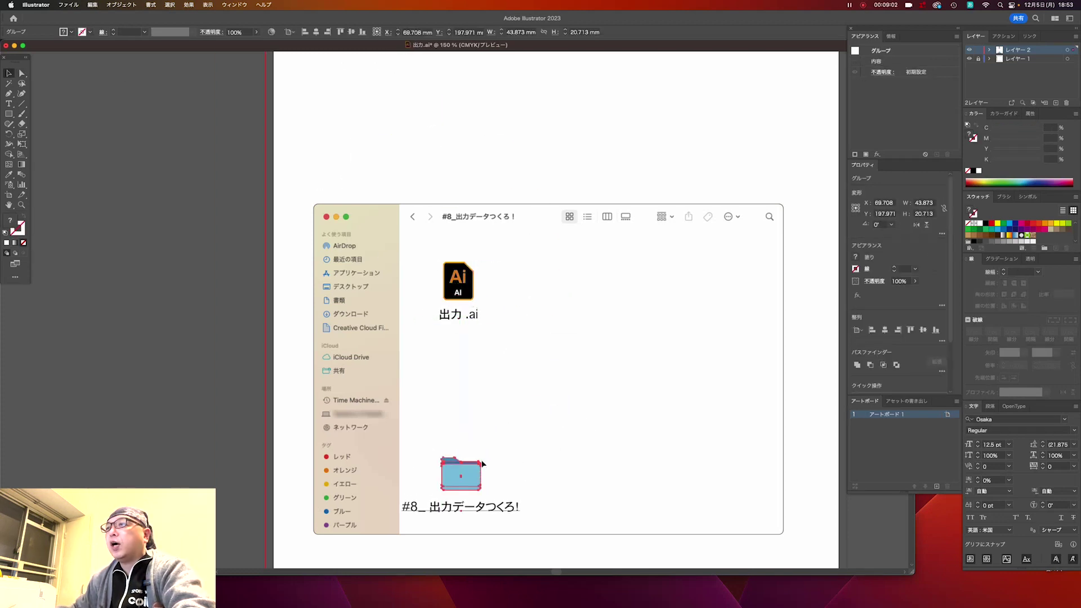
{"action": "left_click", "coordinate": [513, 181]}
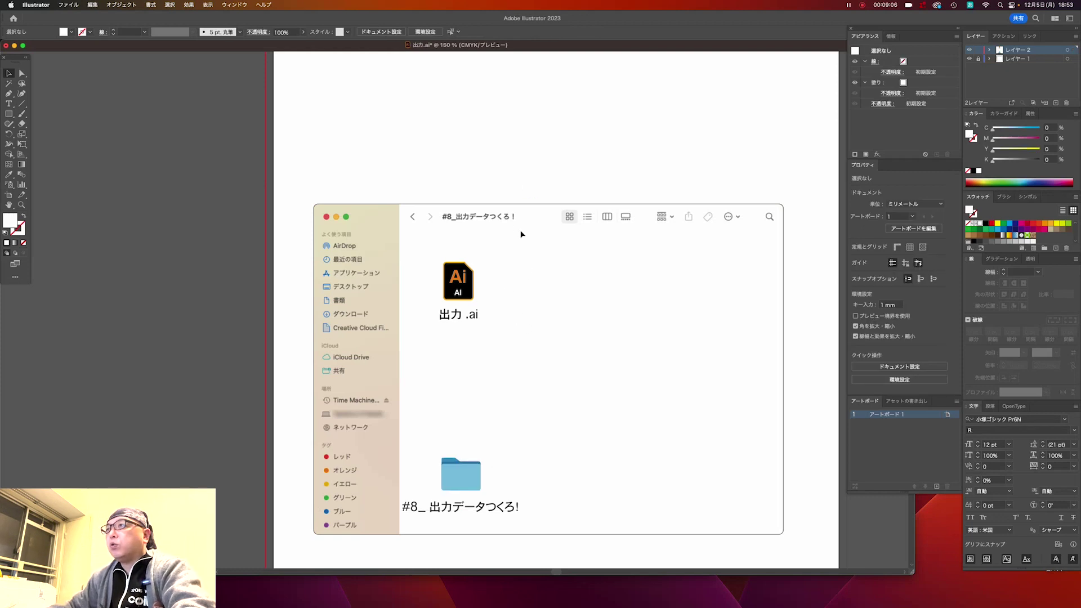
{"action": "scroll", "coordinate": [507, 253], "scroll_direction": "down", "scroll_amount": 5}
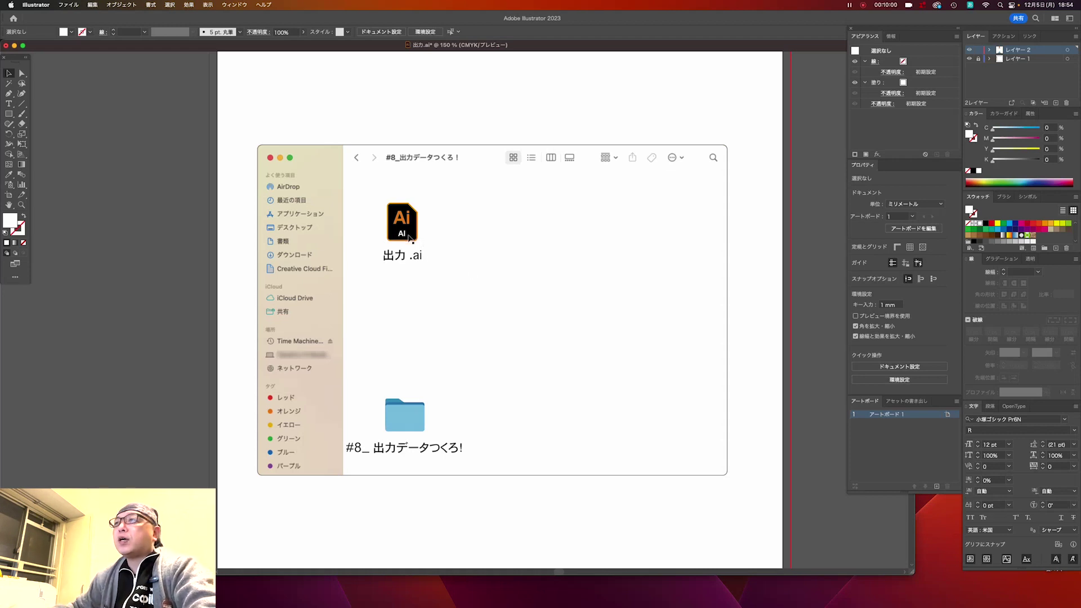
Drag the 出力 .ai icon left to sit above the folder, cancelling the Move dialog
{"action": "left_click_drag", "start_coordinate": [418, 235], "coordinate": [442, 231]}
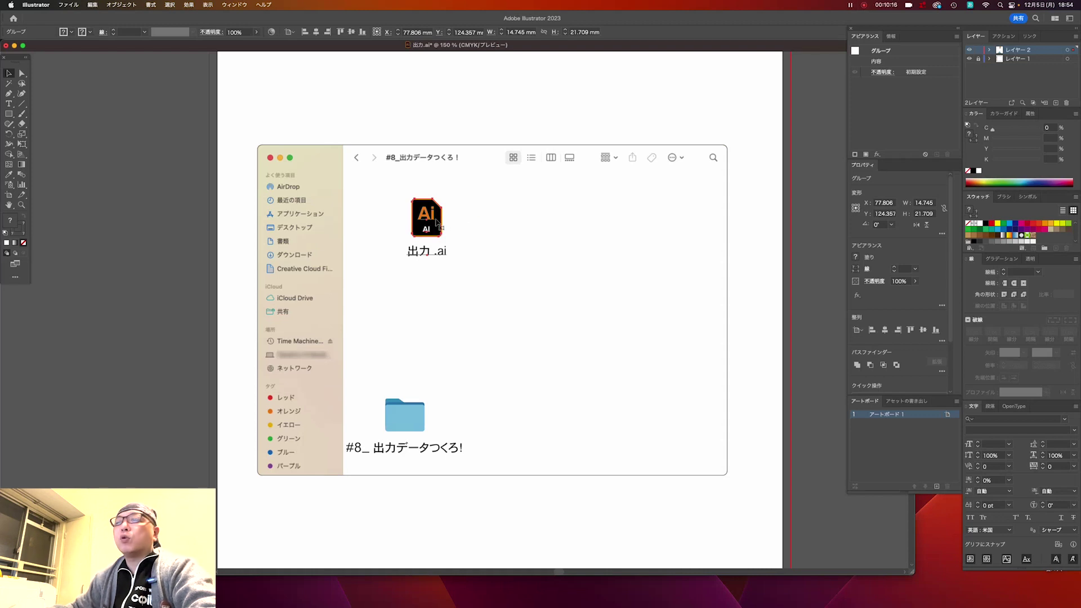
{"action": "left_click_drag", "start_coordinate": [437, 221], "coordinate": [416, 221]}
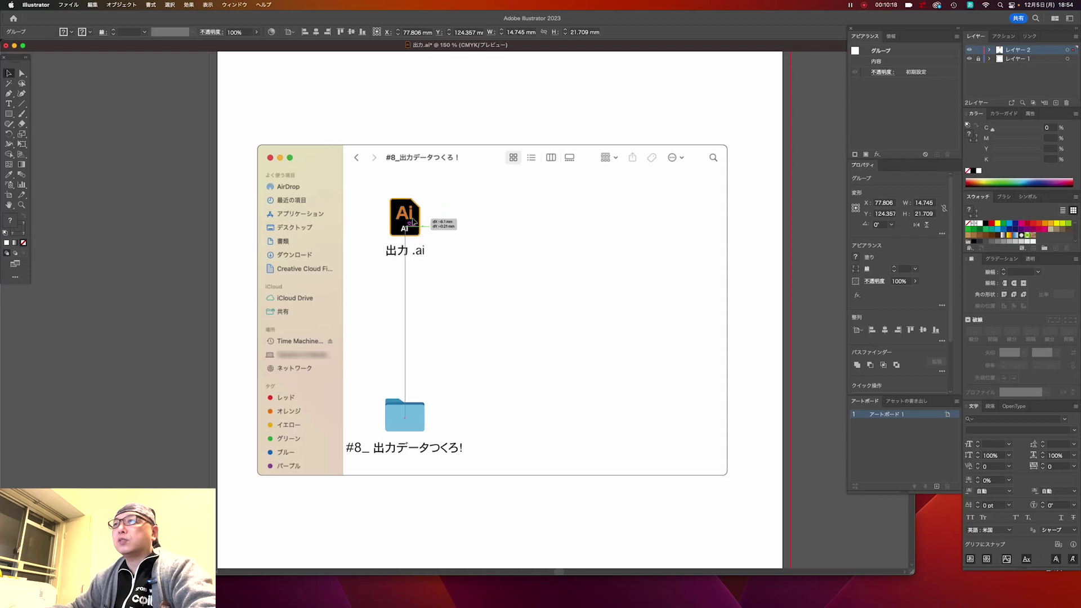
{"action": "left_click", "coordinate": [468, 218]}
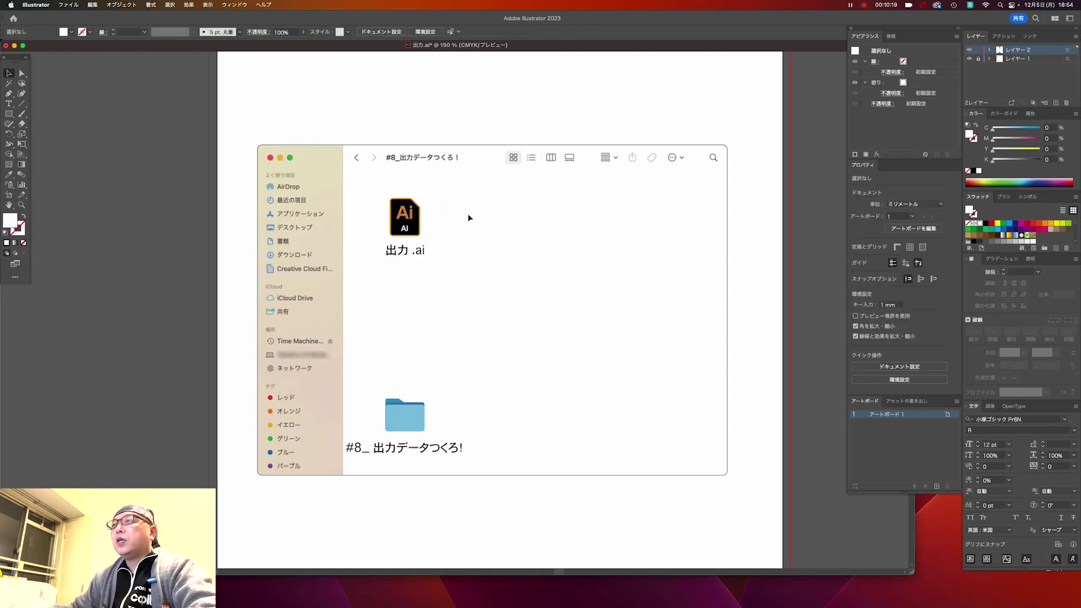
{"action": "left_click", "coordinate": [416, 255]}
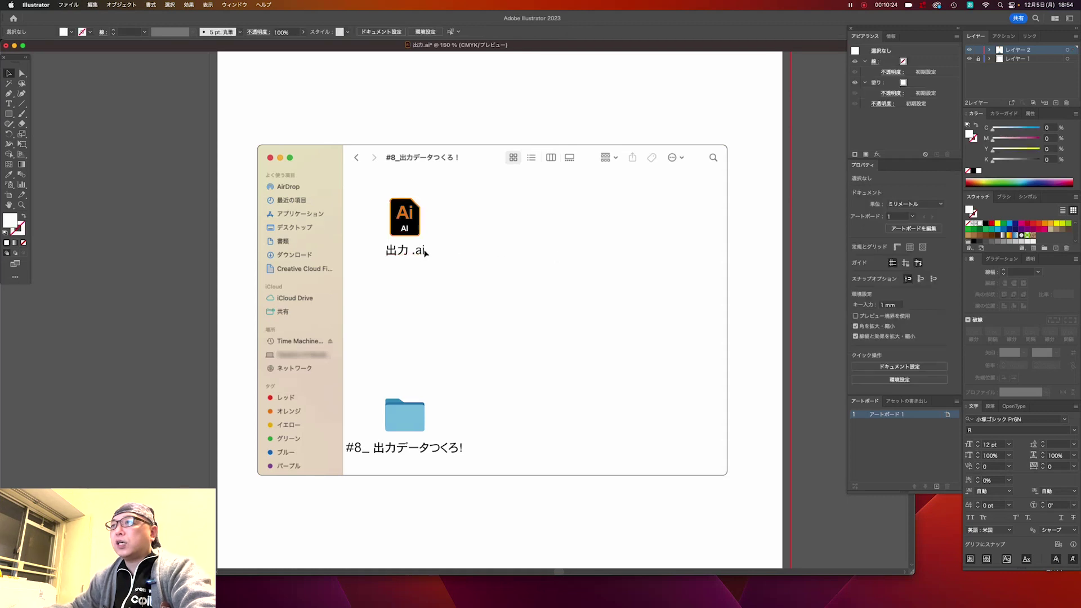
{"action": "key", "text": "Return"}
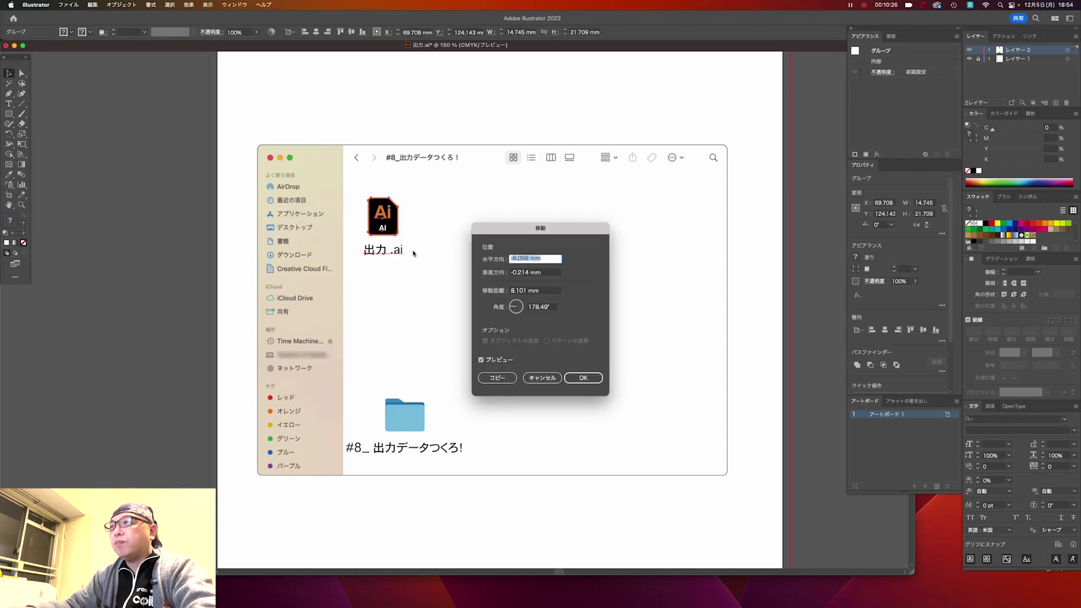
{"action": "left_click", "coordinate": [542, 378]}
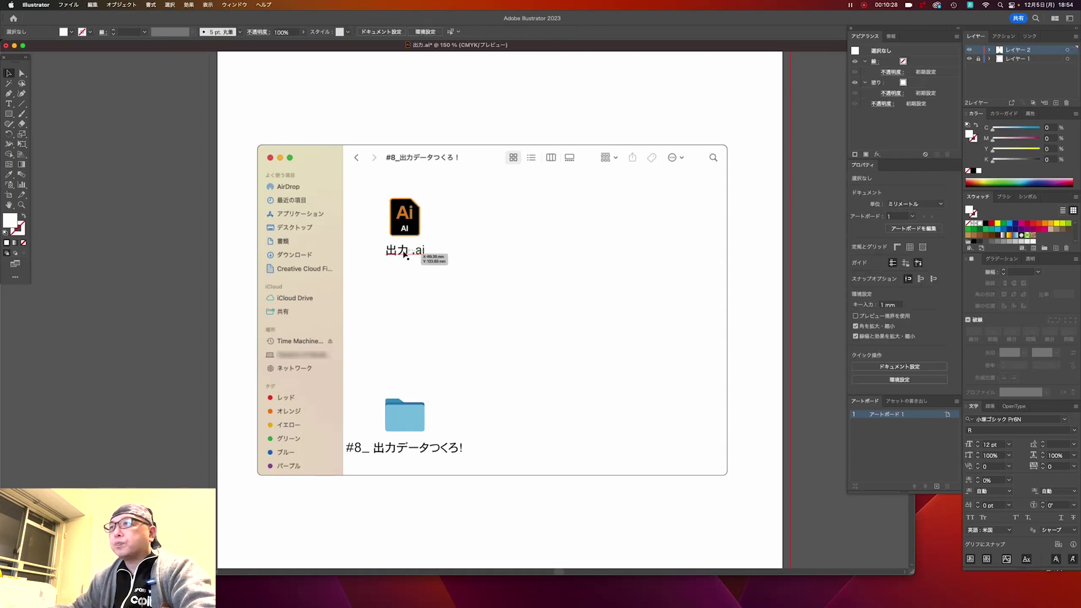
Put the text cursor into the 出力 .ai caption with the Type tool
{"action": "left_click", "coordinate": [22, 73]}
{"action": "left_click", "coordinate": [9, 104]}
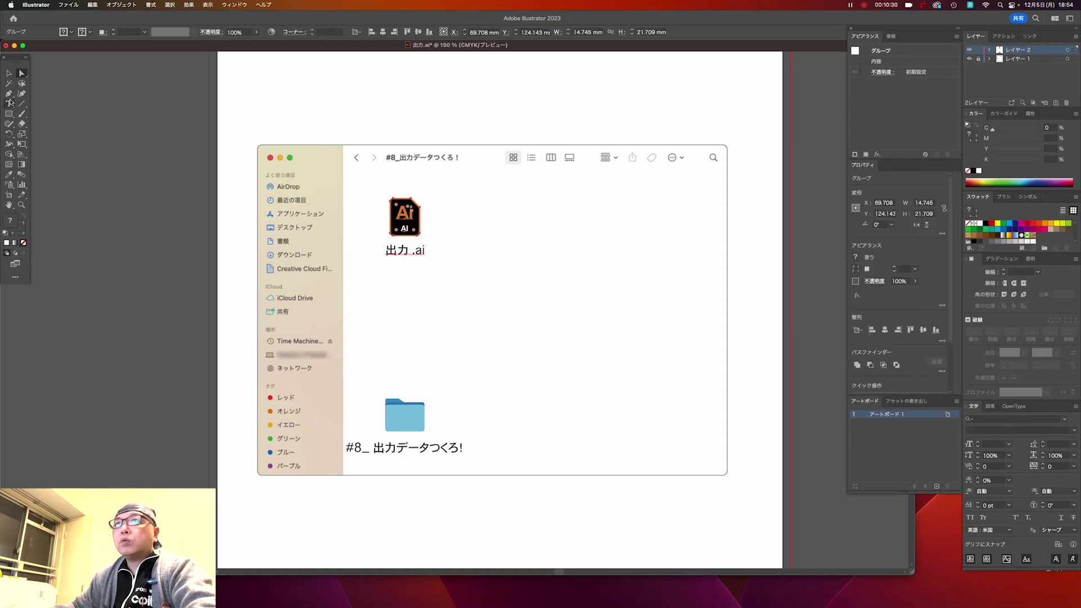
{"action": "left_click", "coordinate": [388, 251]}
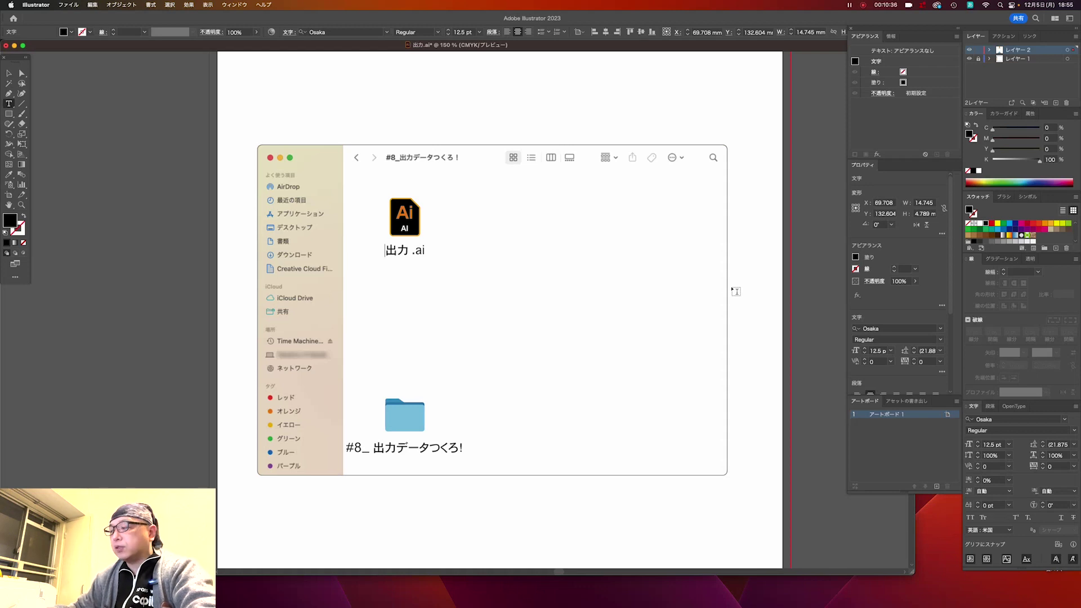
Insert 221205_ before the caption so it reads 221205_ 出力 .ai, then deselect
{"action": "type", "text": "2"}
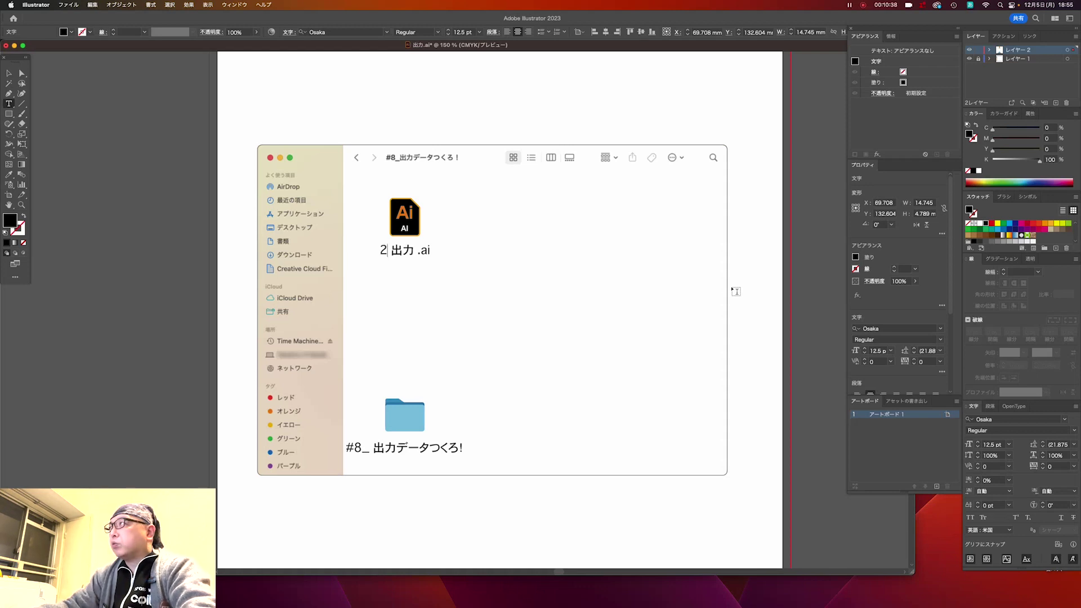
{"action": "type", "text": "2"}
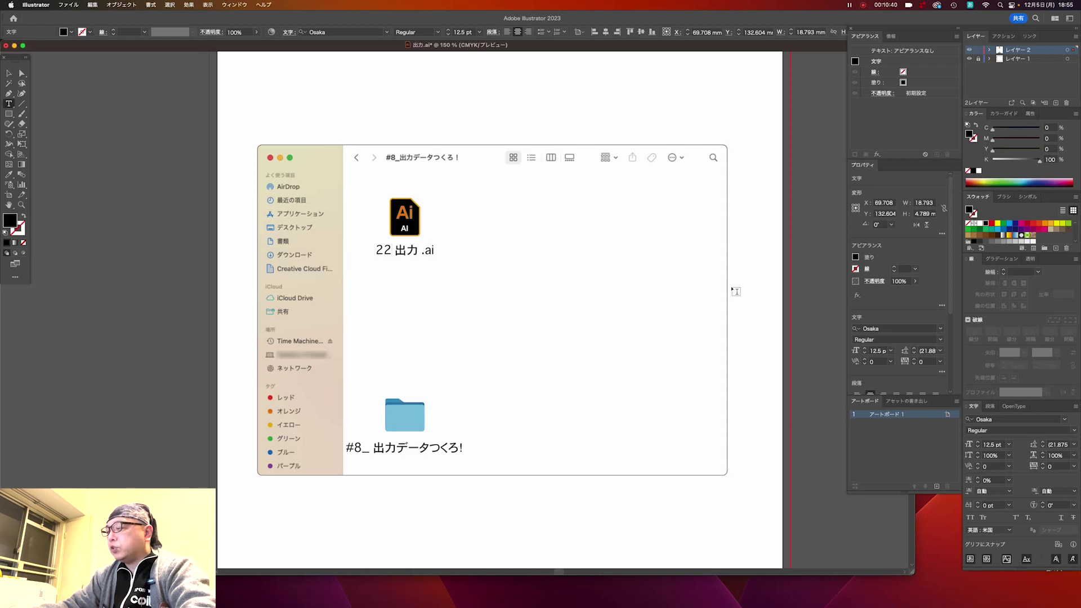
{"action": "type", "text": "120"}
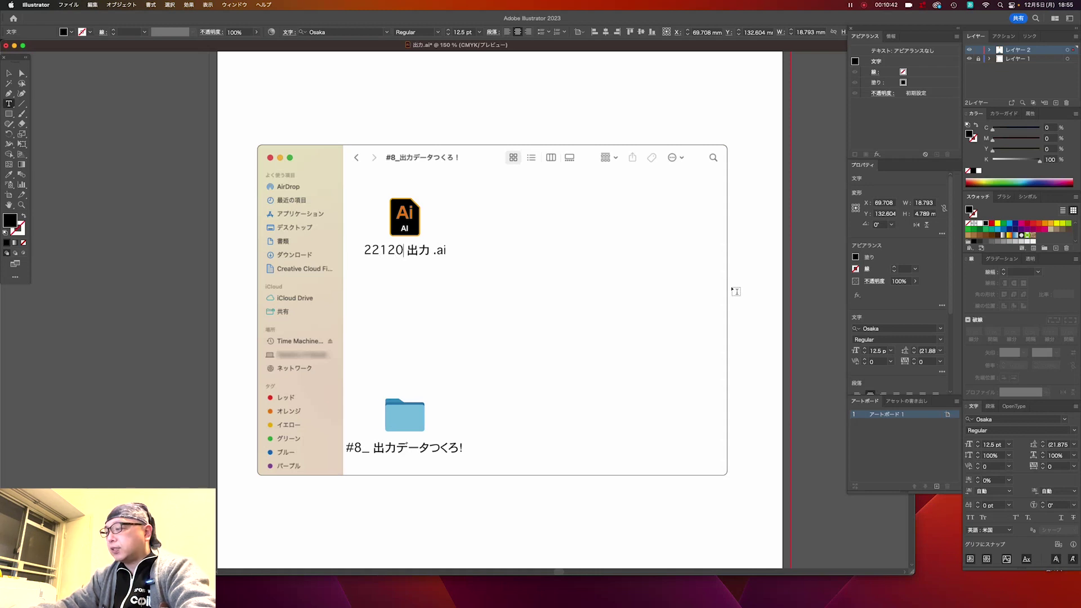
{"action": "type", "text": "5"}
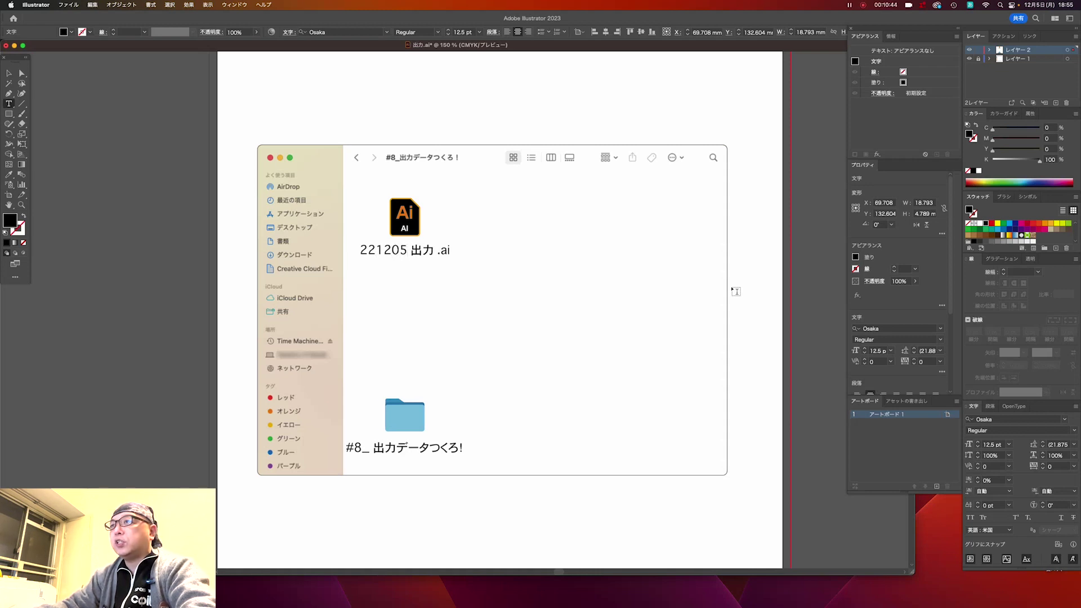
{"action": "type", "text": "_"}
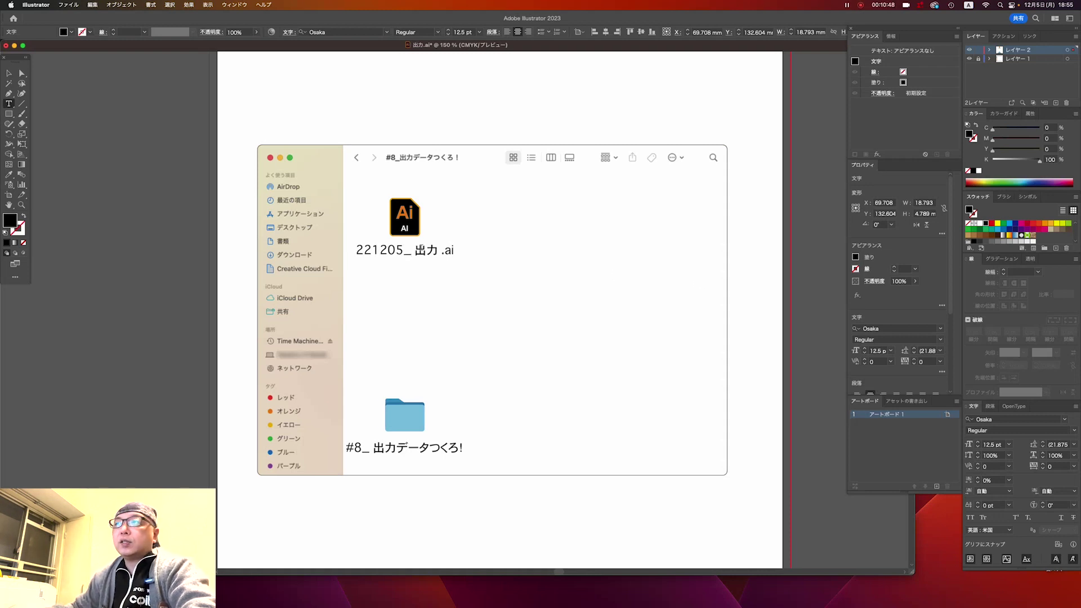
{"action": "left_click", "coordinate": [9, 74]}
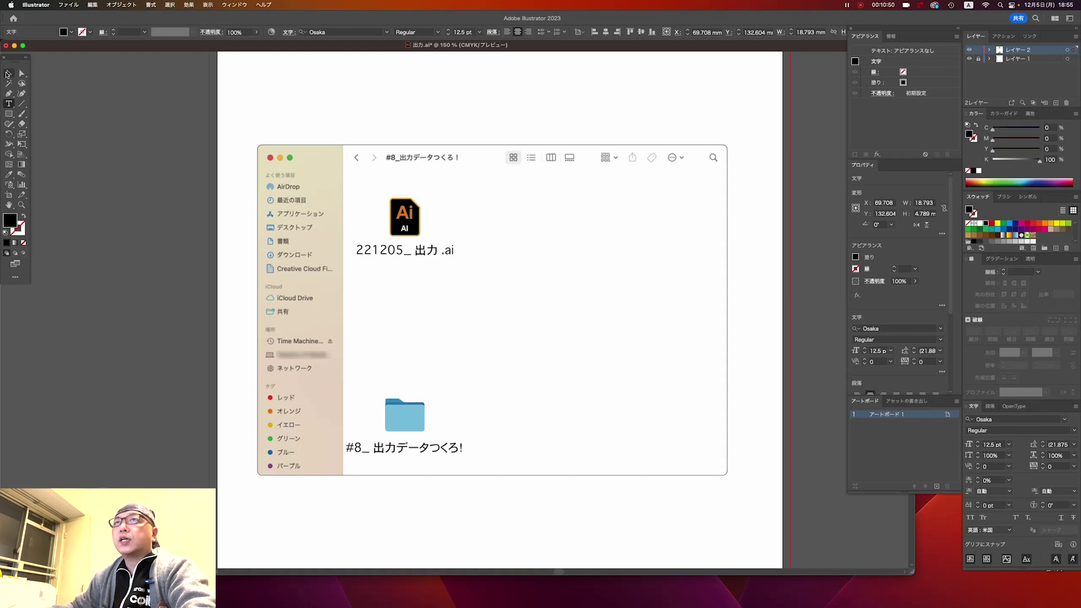
{"action": "left_click", "coordinate": [501, 297]}
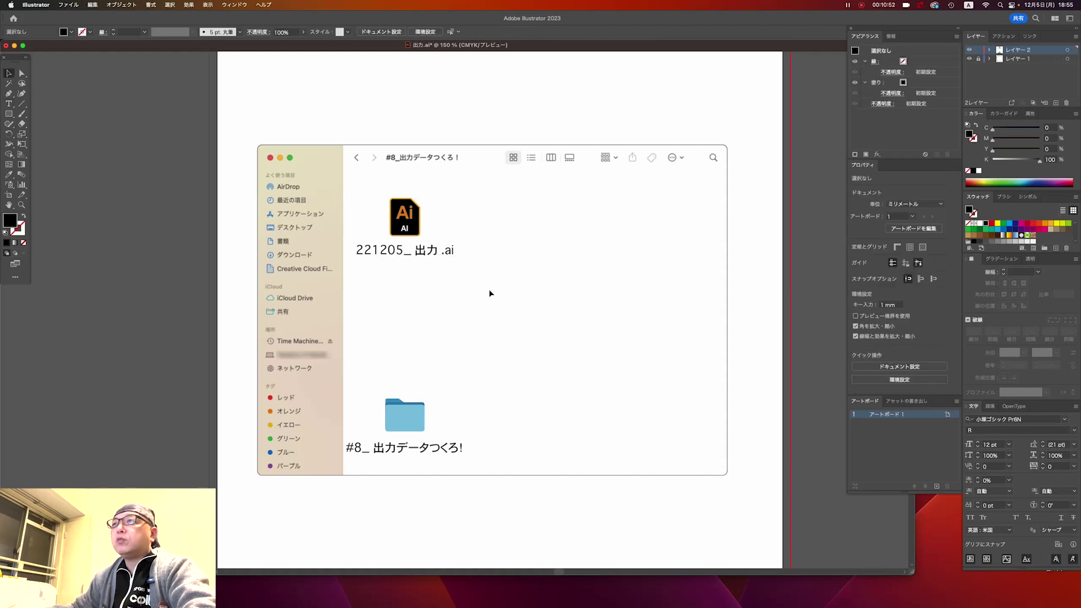
Duplicate the file icon and change the original's caption date to 221206_
{"action": "mouse_move", "coordinate": [432, 260]}
{"action": "left_mouse_down"}
{"action": "mouse_move", "coordinate": [480, 313]}
{"action": "mouse_move", "coordinate": [508, 390]}
{"action": "left_mouse_up"}
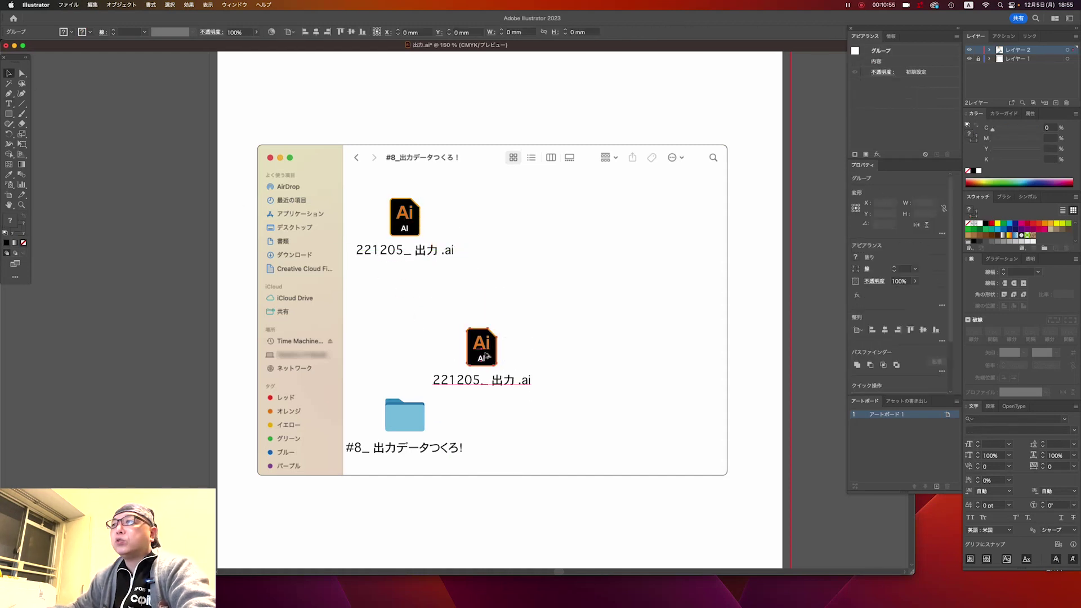
{"action": "left_click", "coordinate": [405, 256]}
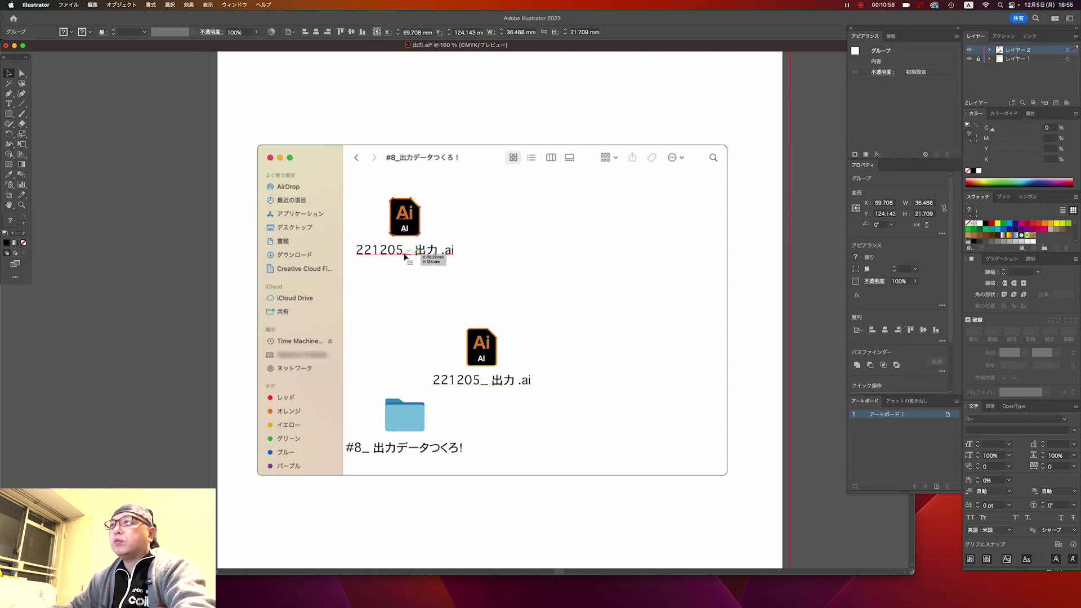
{"action": "left_click", "coordinate": [7, 104]}
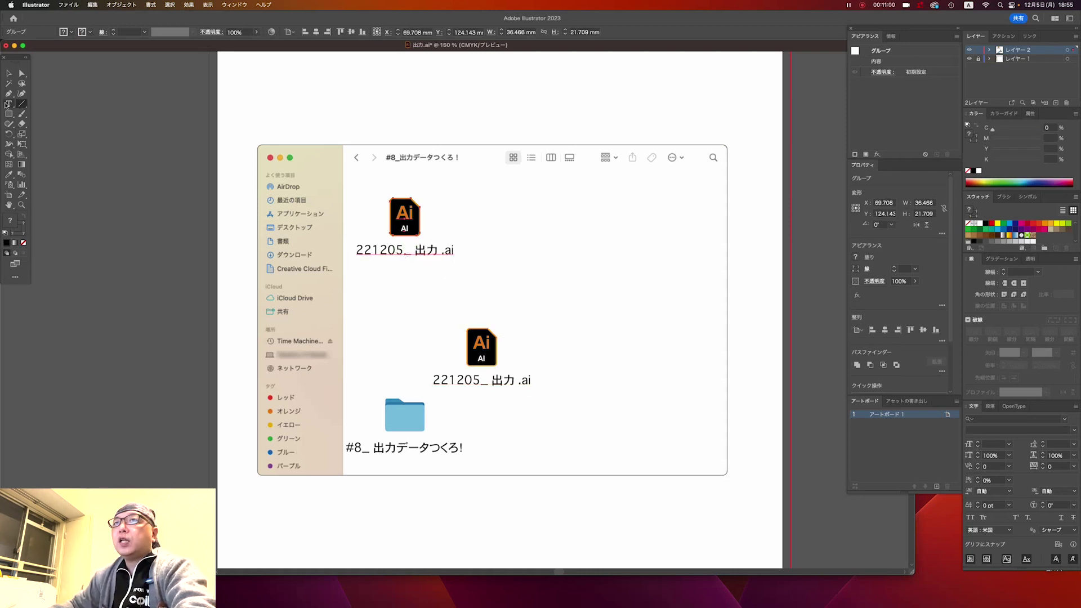
{"action": "left_click", "coordinate": [403, 250]}
{"action": "key", "text": "shift+Left"}
{"action": "type", "text": "6"}
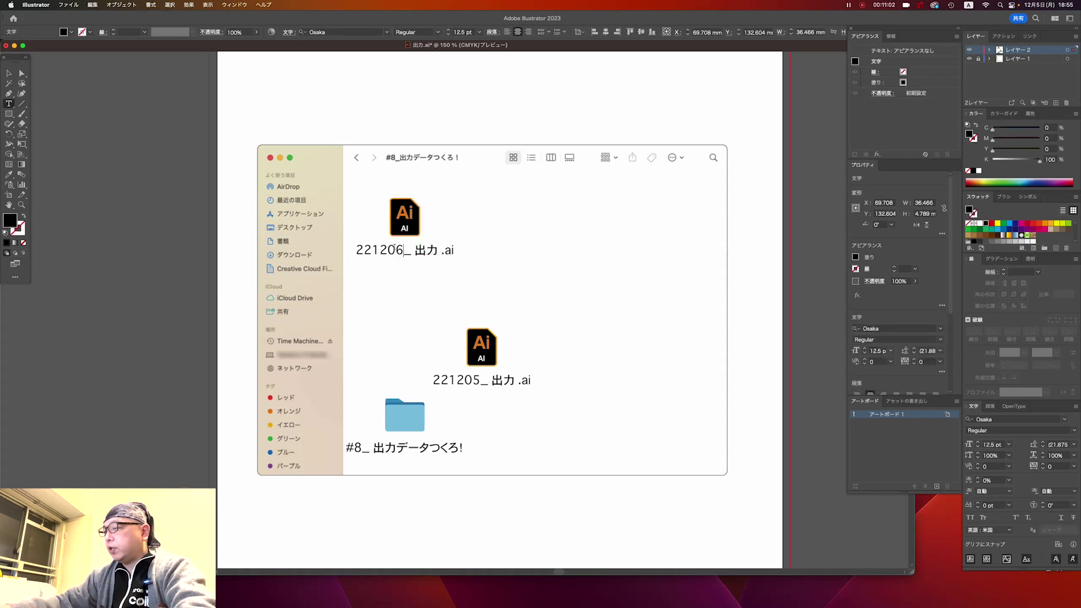
{"action": "key", "text": "Escape"}
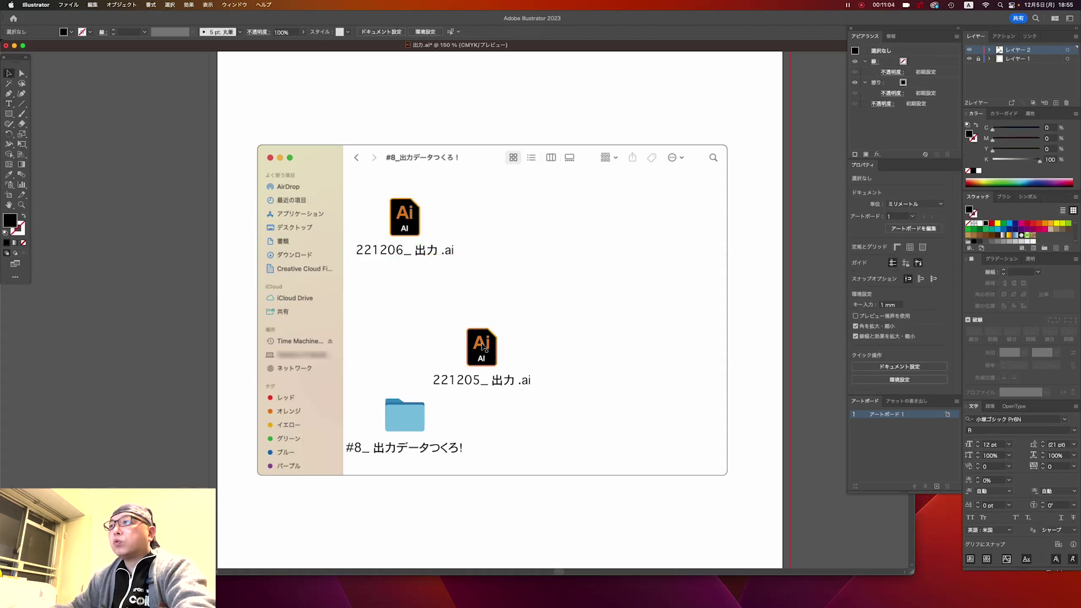
Position the 221205_ 出力 .ai copy beside the folder
{"action": "left_click_drag", "start_coordinate": [483, 347], "coordinate": [494, 421]}
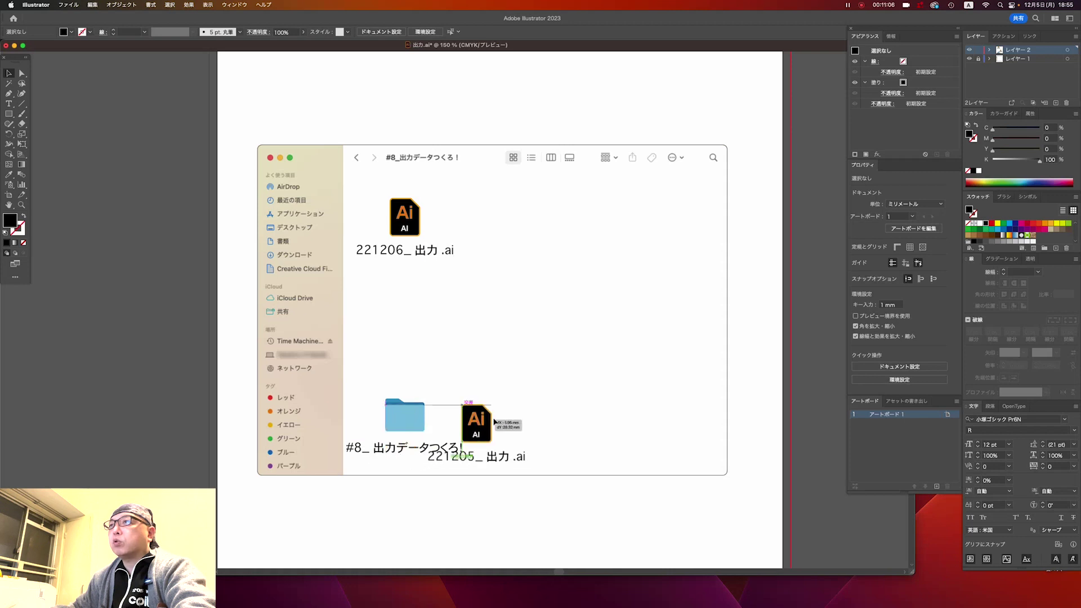
{"action": "left_click_drag", "start_coordinate": [494, 422], "coordinate": [510, 422]}
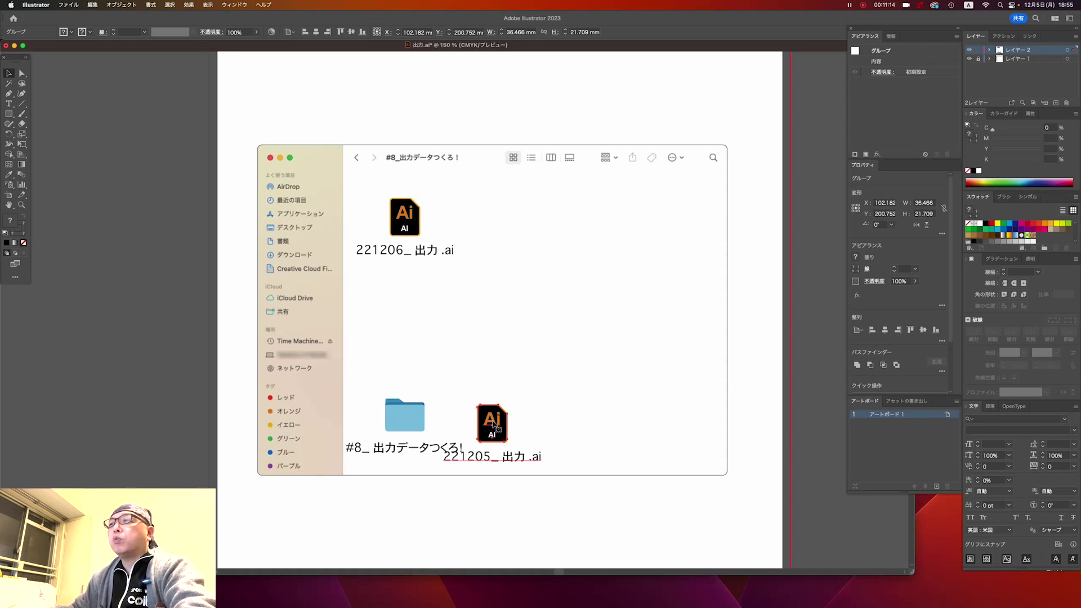
{"action": "mouse_move", "coordinate": [497, 415]}
{"action": "left_mouse_down"}
{"action": "mouse_move", "coordinate": [508, 393]}
{"action": "mouse_move", "coordinate": [513, 412]}
{"action": "left_mouse_up"}
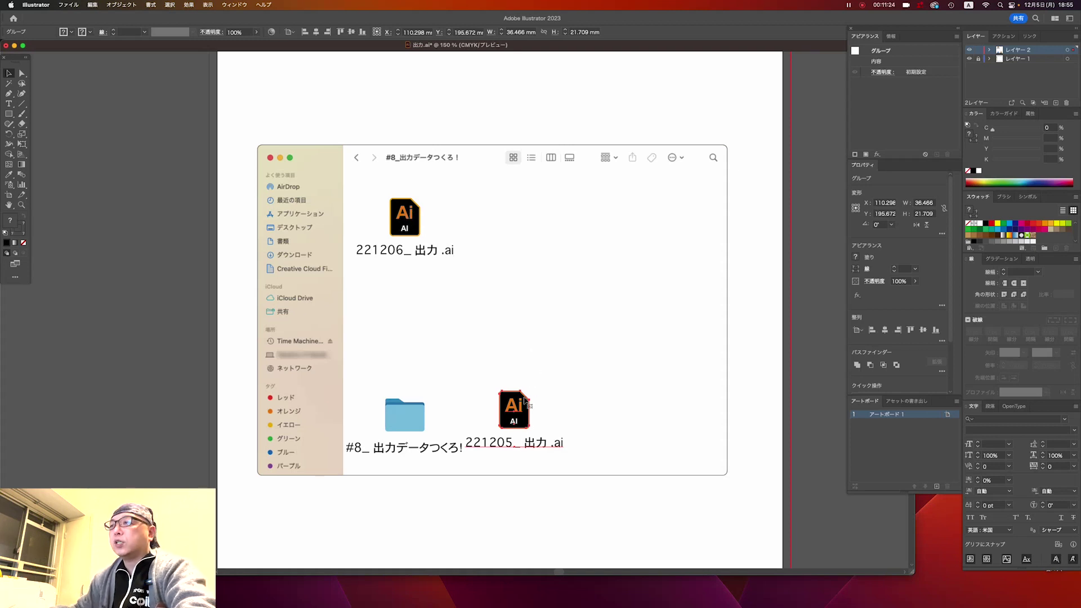
Relabel the copied icon as 出力 12051856.ai beside 221206, then delete that copy
{"action": "left_click_drag", "start_coordinate": [524, 401], "coordinate": [524, 210]}
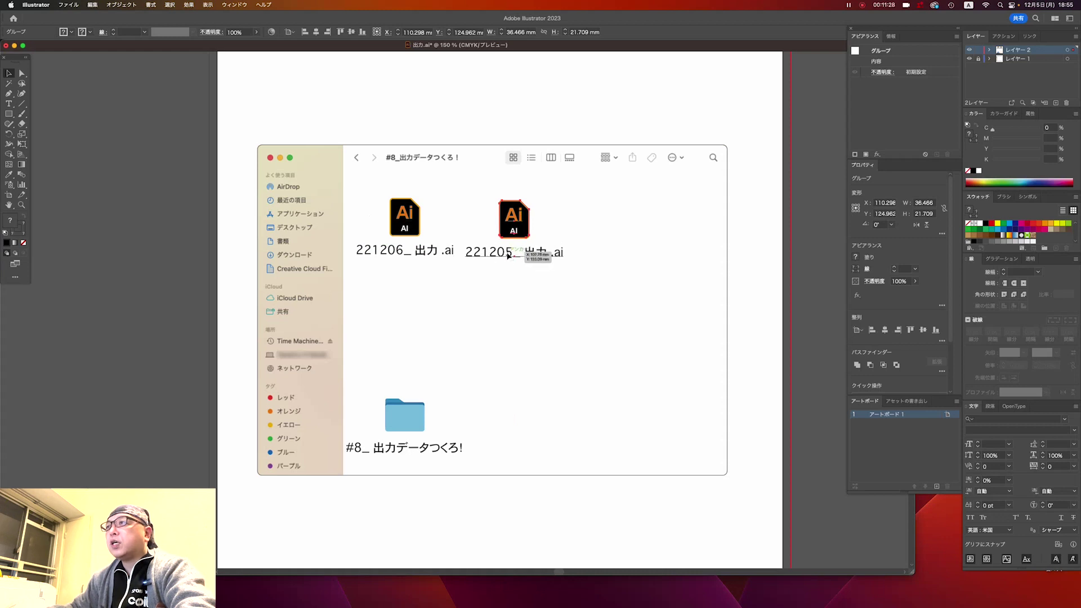
{"action": "left_click", "coordinate": [9, 105]}
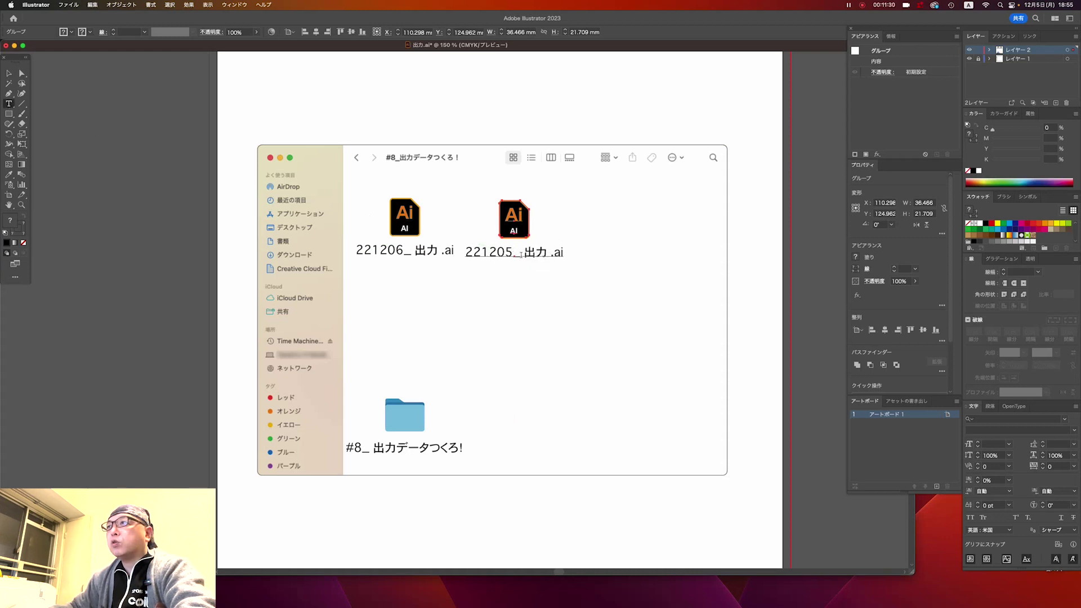
{"action": "left_click_drag", "start_coordinate": [519, 254], "coordinate": [513, 254]}
{"action": "key", "text": "BackSpace"}
{"action": "key", "text": "BackSpace"}
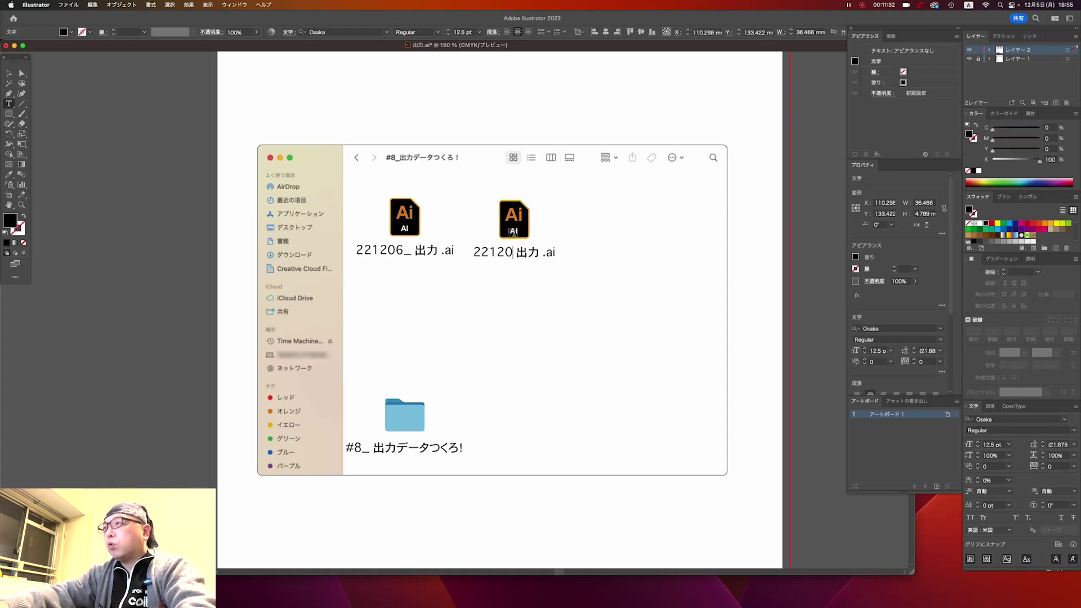
{"action": "key", "text": "BackSpace"}
{"action": "key", "text": "BackSpace"}
{"action": "key", "text": "BackSpace"}
{"action": "key", "text": "BackSpace"}
{"action": "key", "text": "BackSpace"}
{"action": "key", "text": "Right"}
{"action": "key", "text": "Right"}
{"action": "key", "text": "Right"}
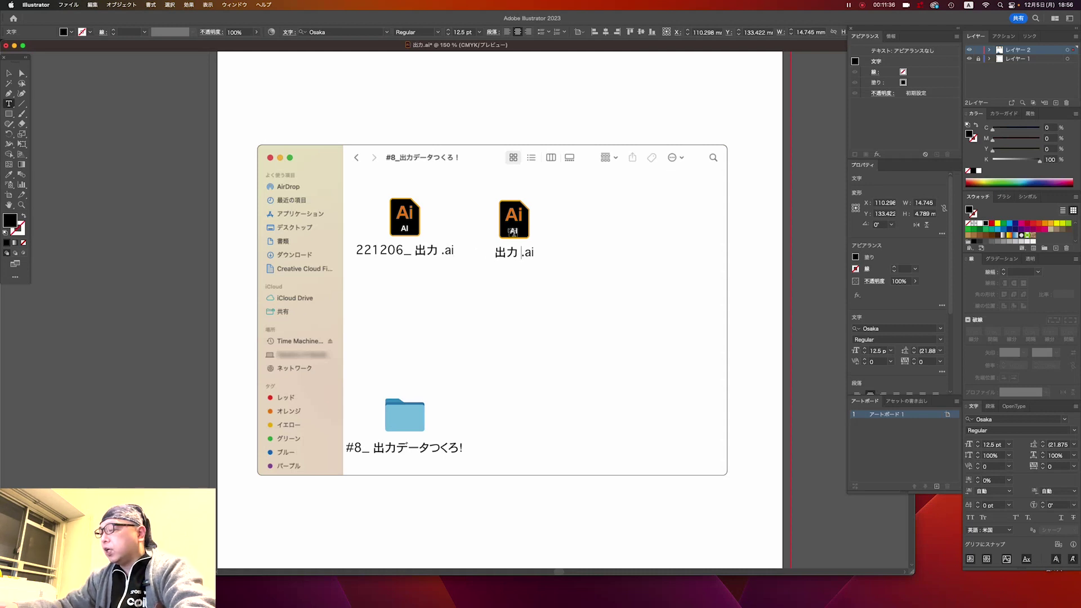
{"action": "type", "text": "1205"}
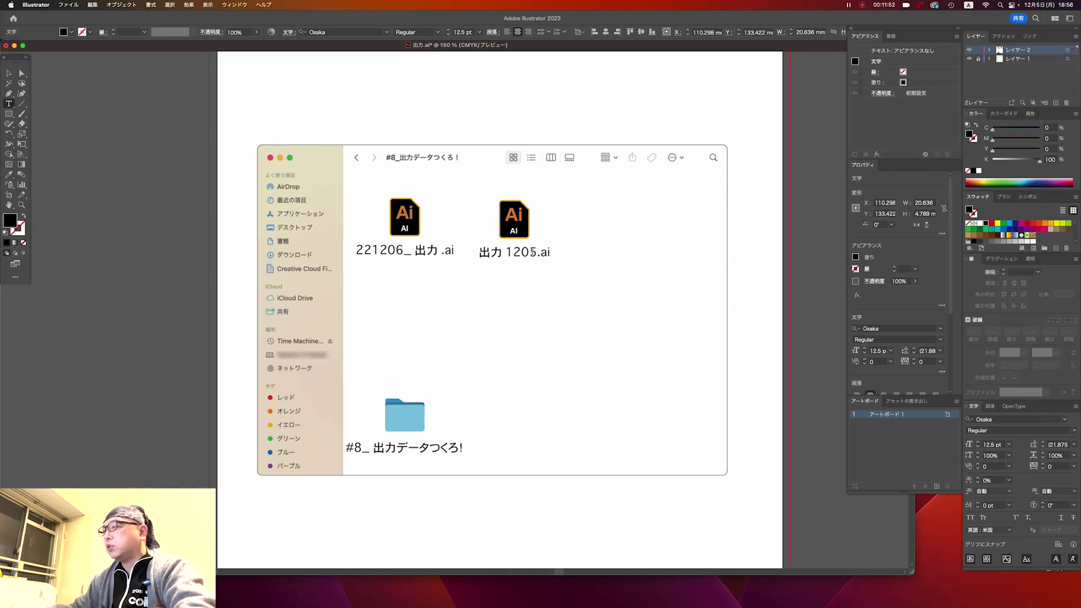
{"action": "type", "text": "18"}
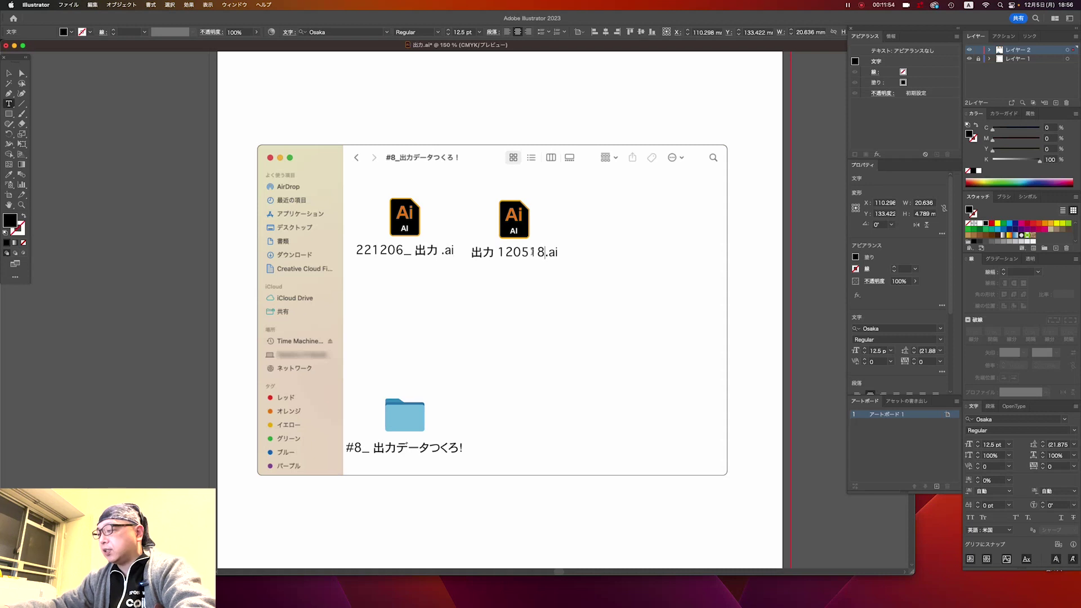
{"action": "type", "text": "56"}
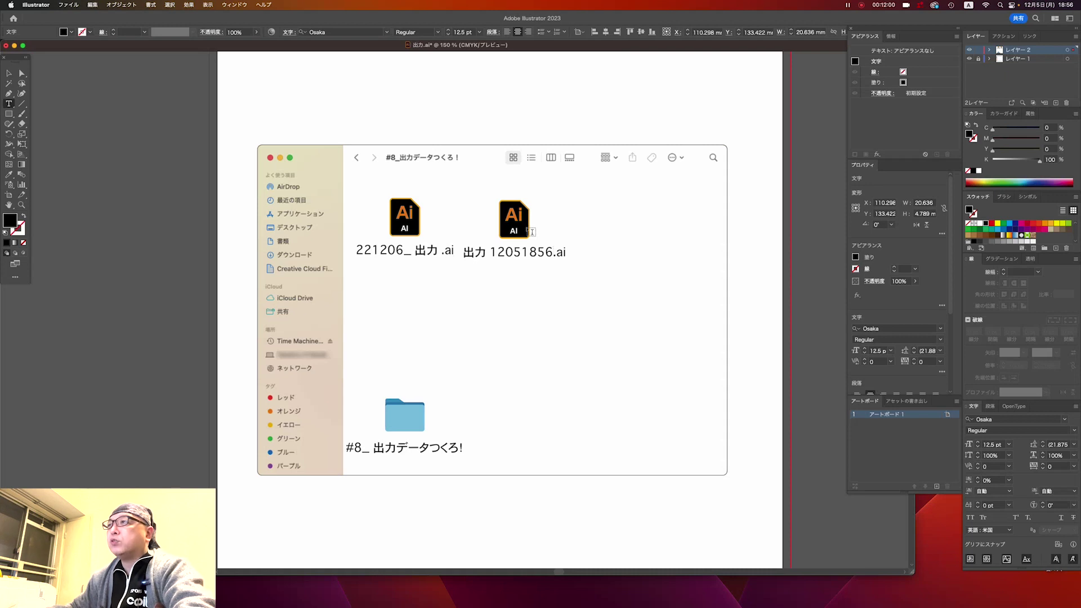
{"action": "key", "text": "Escape"}
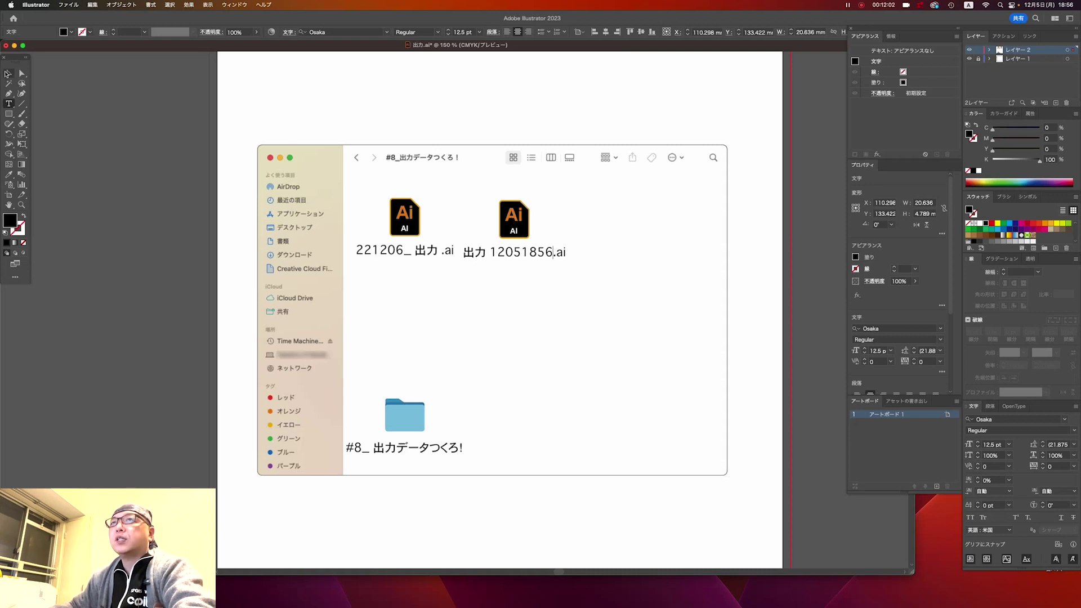
{"action": "left_click", "coordinate": [519, 233]}
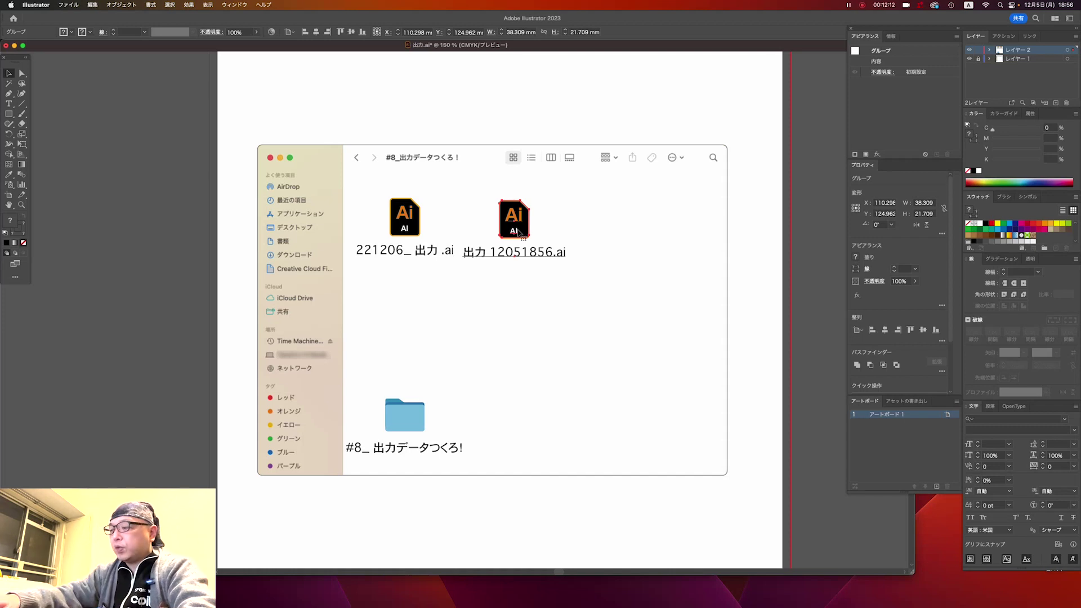
{"action": "key", "text": "Delete"}
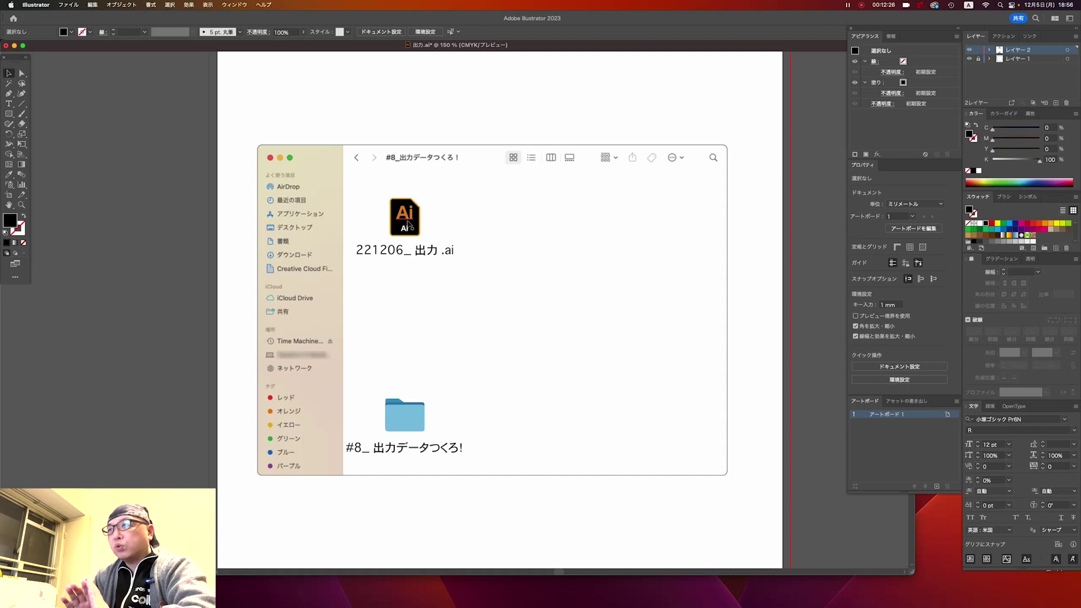
Duplicate the file icon to the right and rename the copy 221206_ 出力 _ol.ai
{"action": "left_click_drag", "start_coordinate": [409, 224], "coordinate": [538, 222]}
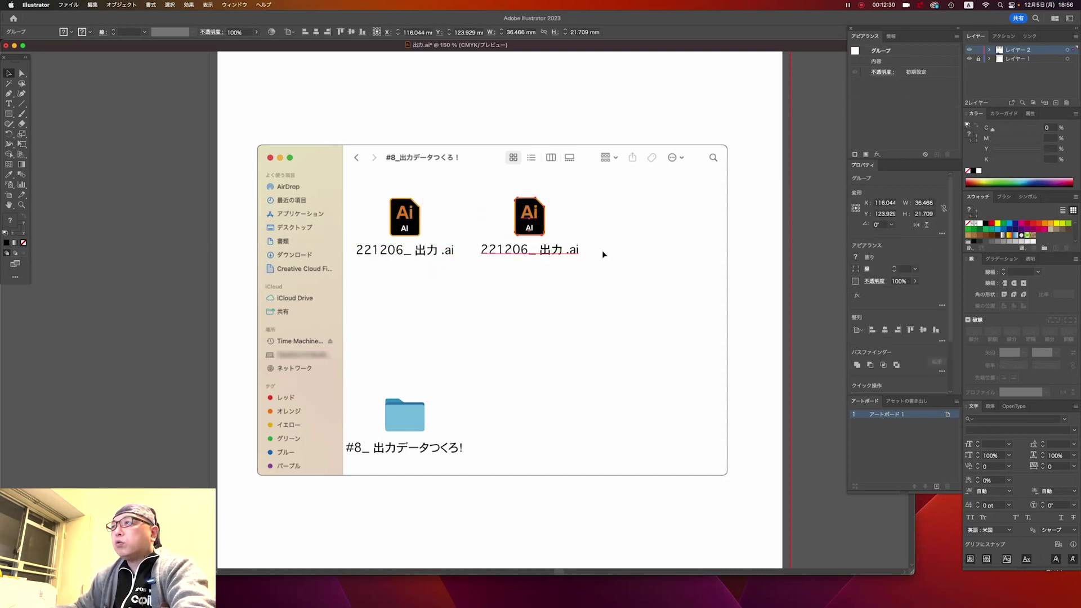
{"action": "key", "text": "Return"}
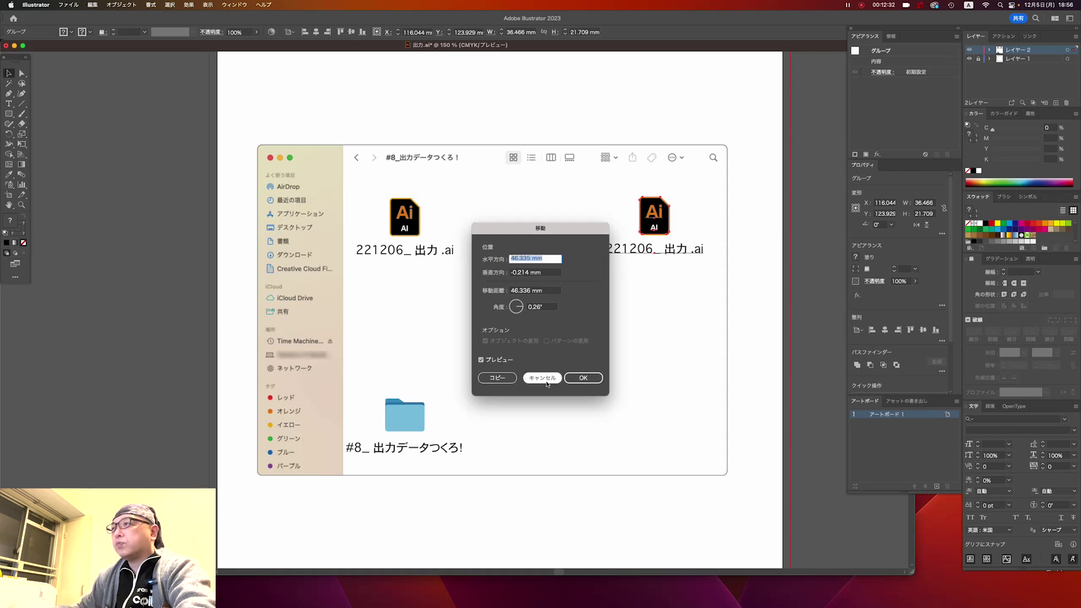
{"action": "left_click", "coordinate": [543, 380]}
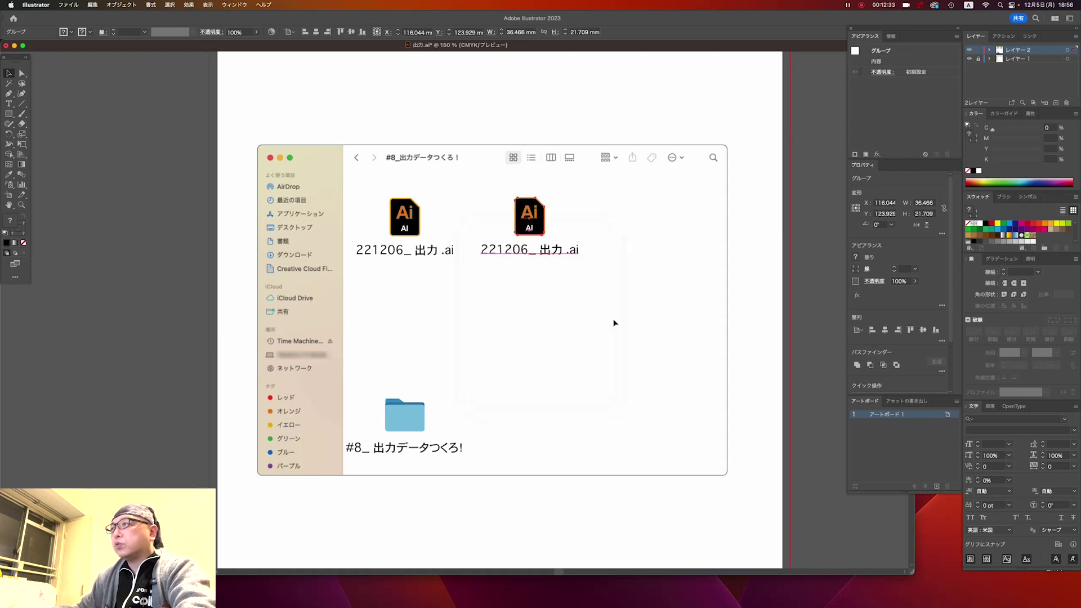
{"action": "left_click", "coordinate": [9, 104]}
{"action": "left_click", "coordinate": [566, 251]}
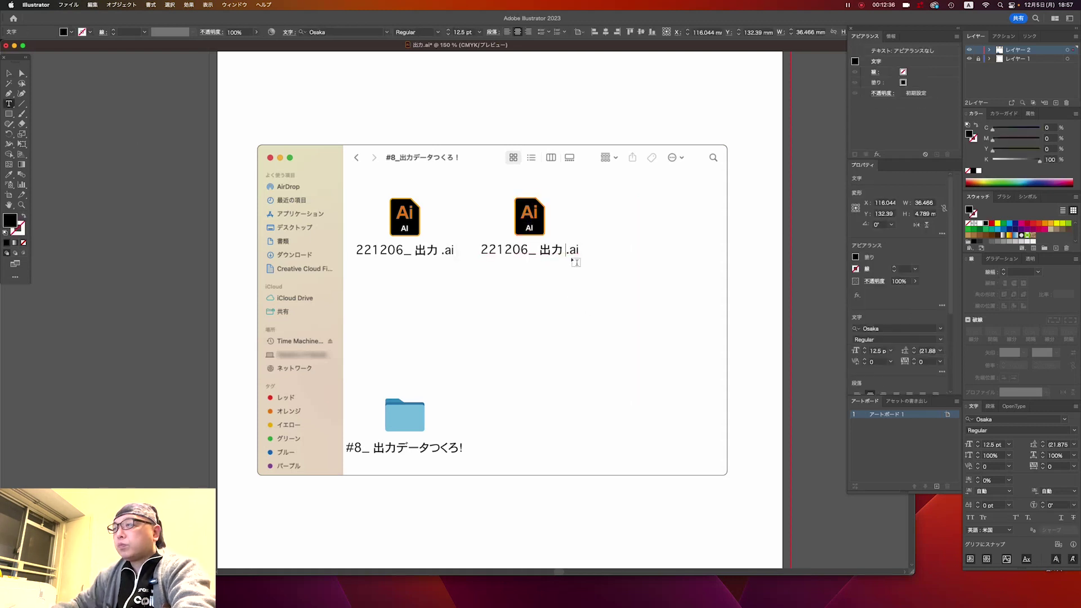
{"action": "type", "text": "_o"}
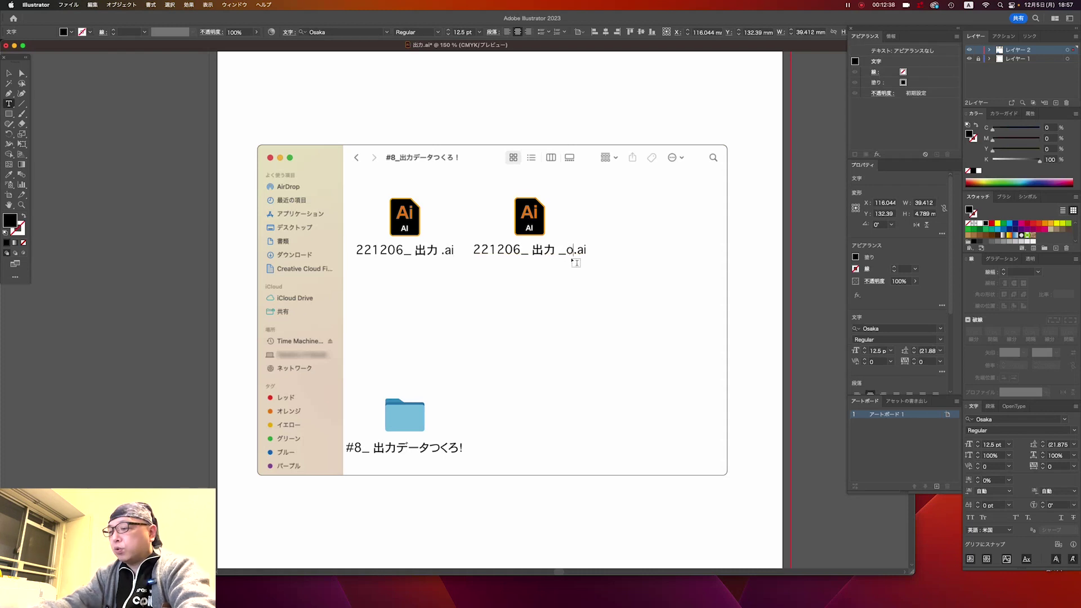
{"action": "type", "text": "l"}
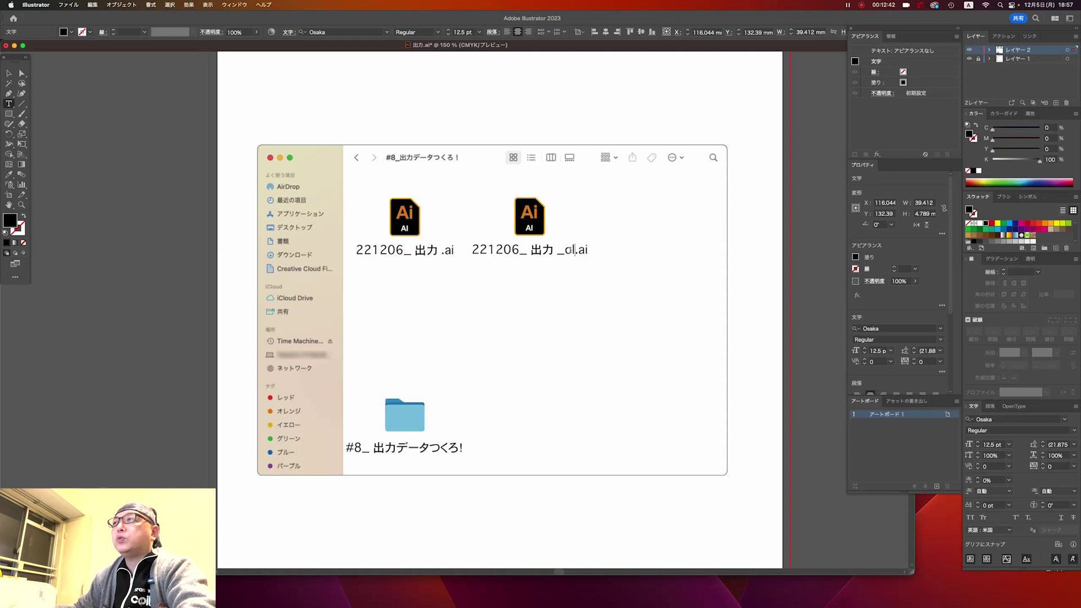
{"action": "key", "text": "Escape"}
Align the 221206_ 出力 _ol.ai icon with the first file icon
{"action": "left_click", "coordinate": [511, 270]}
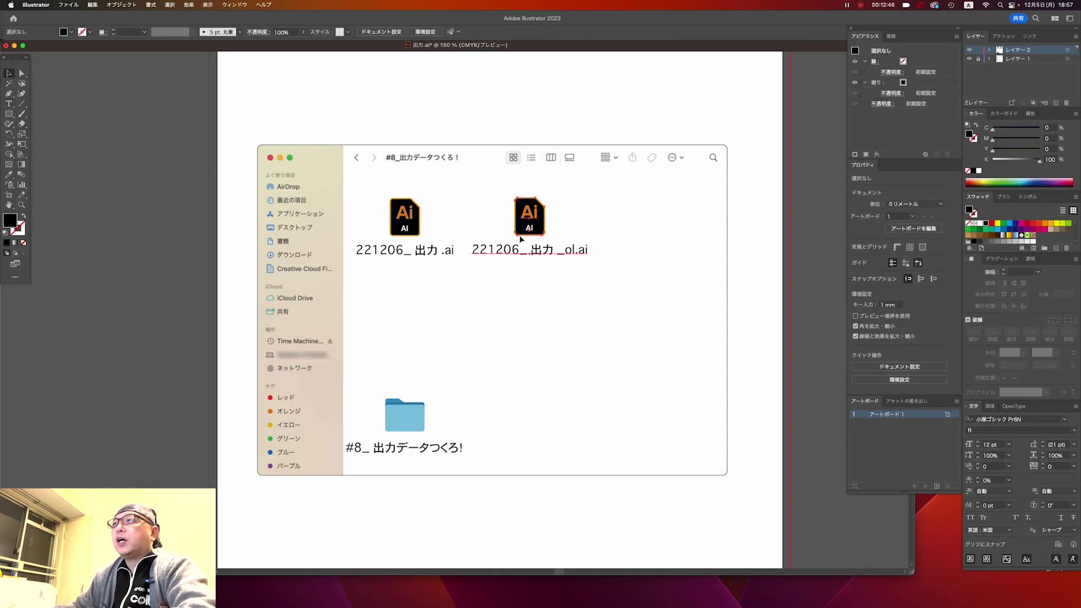
{"action": "left_click_drag", "start_coordinate": [519, 234], "coordinate": [510, 240]}
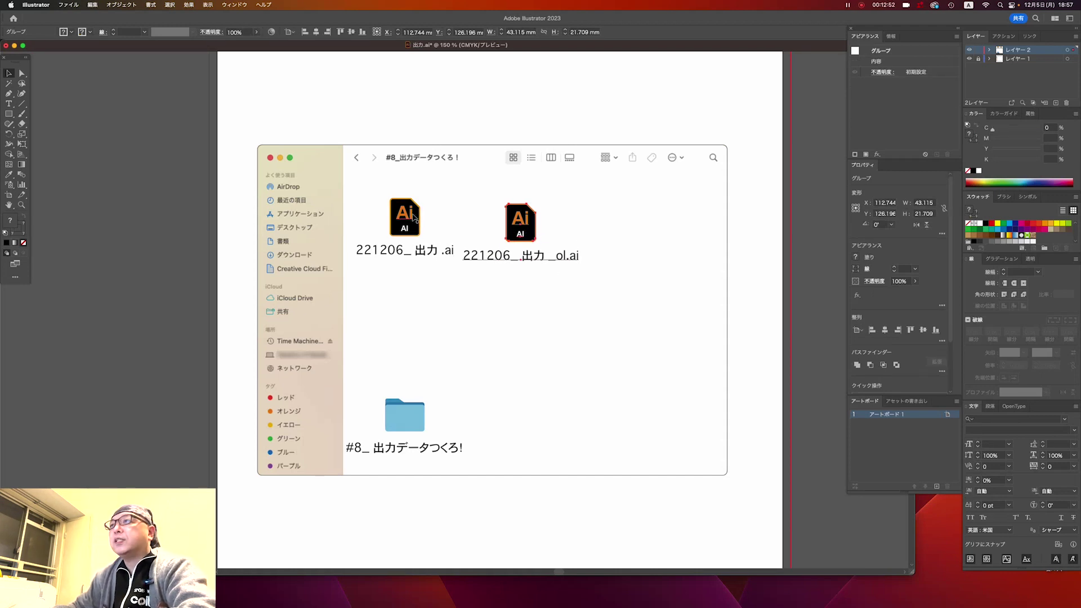
{"action": "left_click_drag", "start_coordinate": [515, 220], "coordinate": [518, 215]}
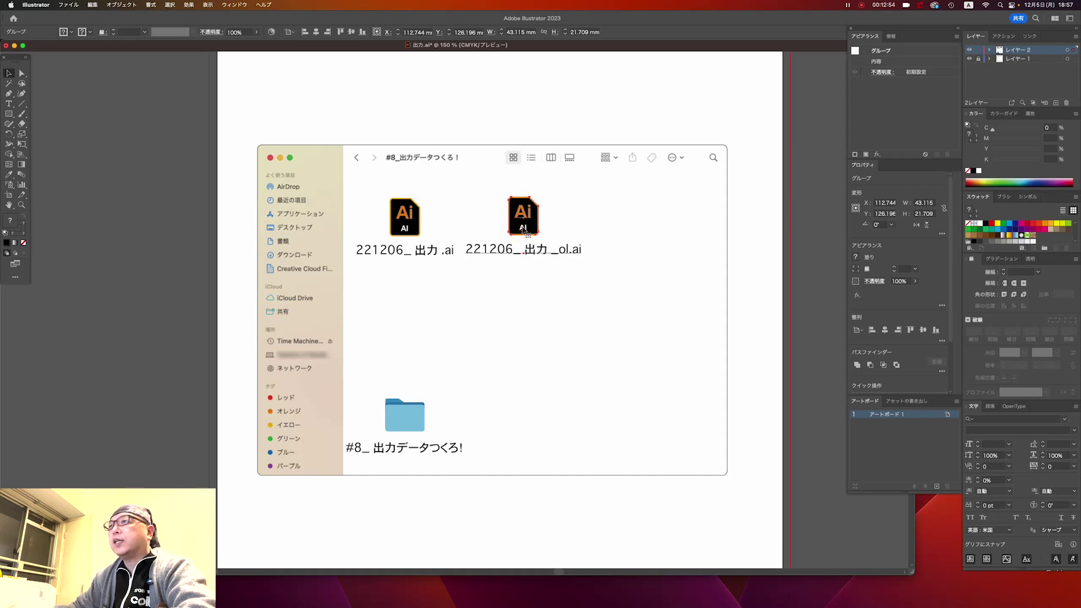
{"action": "left_click", "coordinate": [534, 280]}
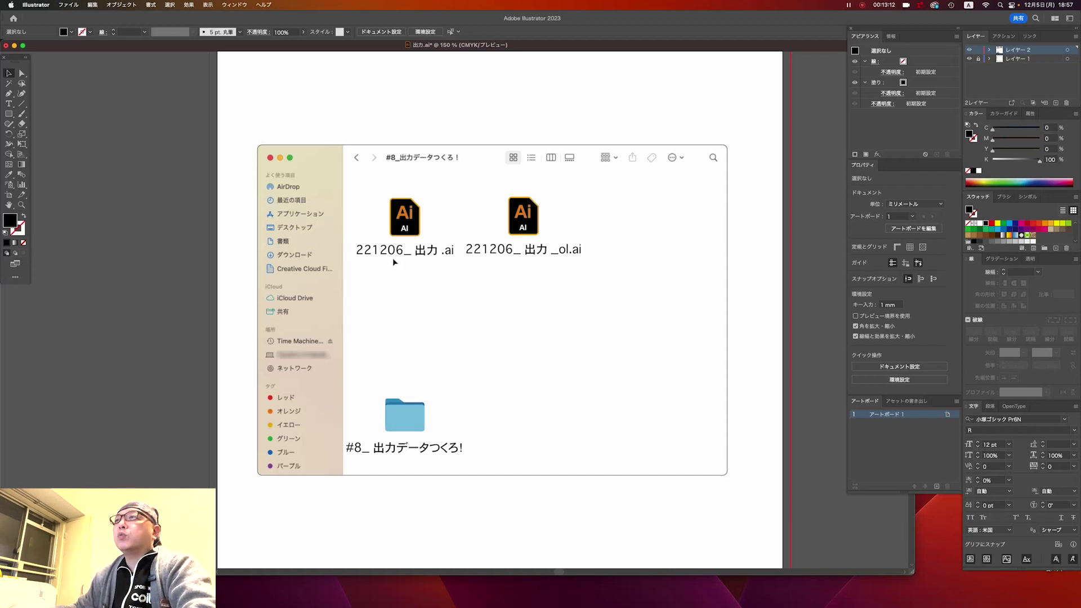
Close and save the mock-up document, then open the 221205_年賀状_フォルダー folder in Finder
{"action": "left_click", "coordinate": [5, 46]}
{"action": "left_click", "coordinate": [539, 333]}
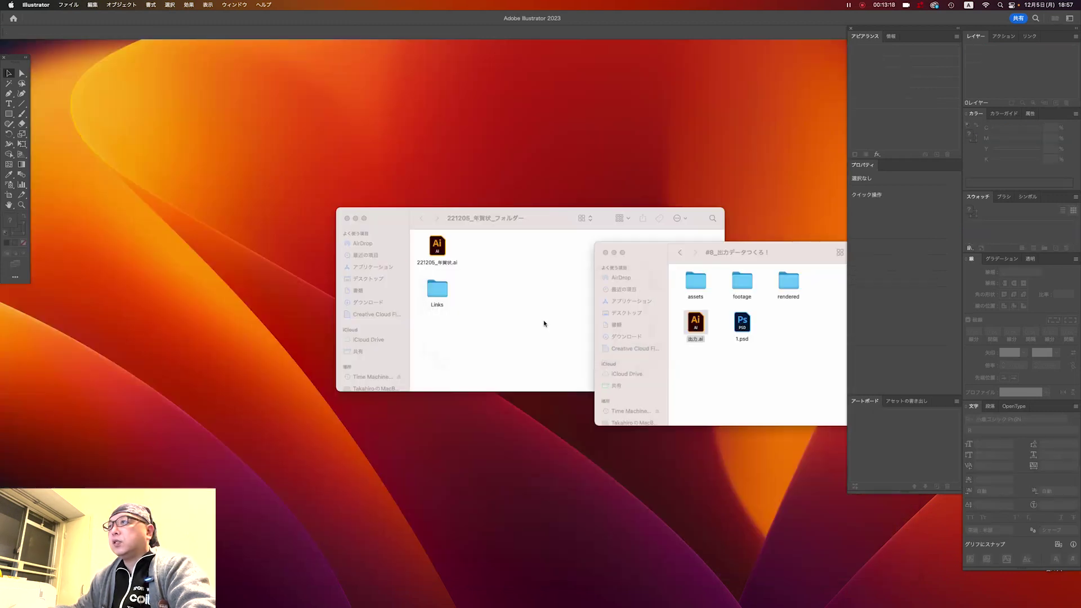
{"action": "left_click", "coordinate": [767, 364]}
{"action": "left_click", "coordinate": [614, 252]}
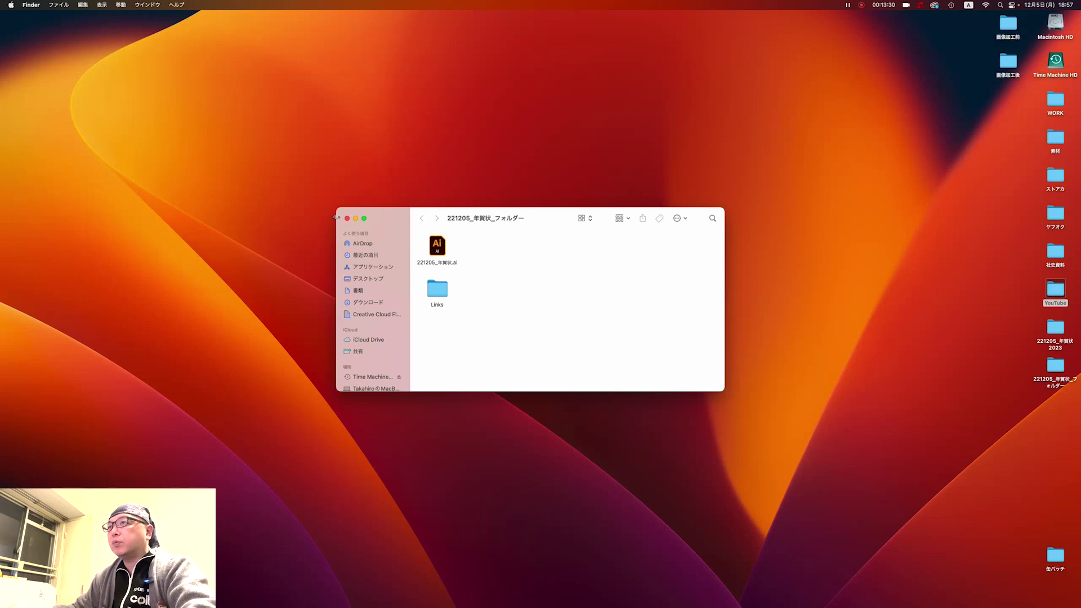
{"action": "key", "text": "super+w"}
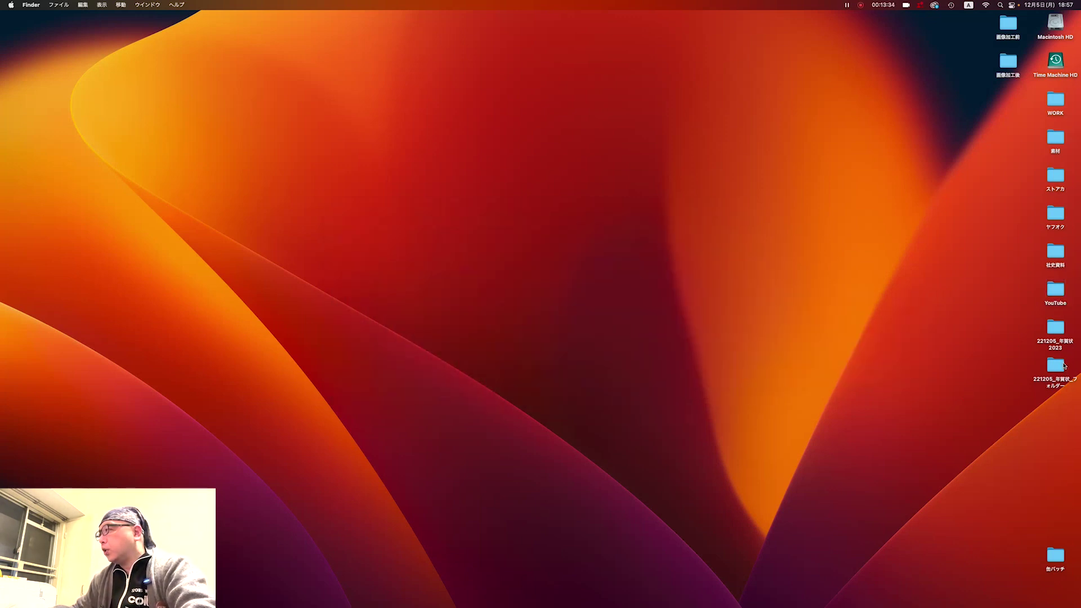
{"action": "double_click", "coordinate": [1063, 366]}
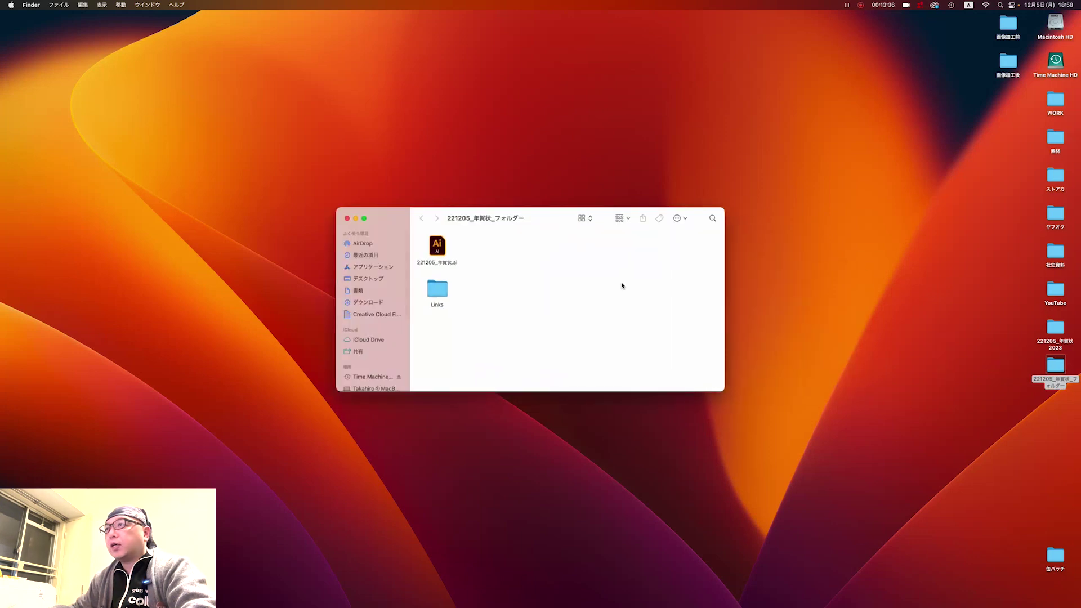
Briefly reopen 221205_年賀状.ai to inspect the greeting text, then close it
{"action": "double_click", "coordinate": [438, 246]}
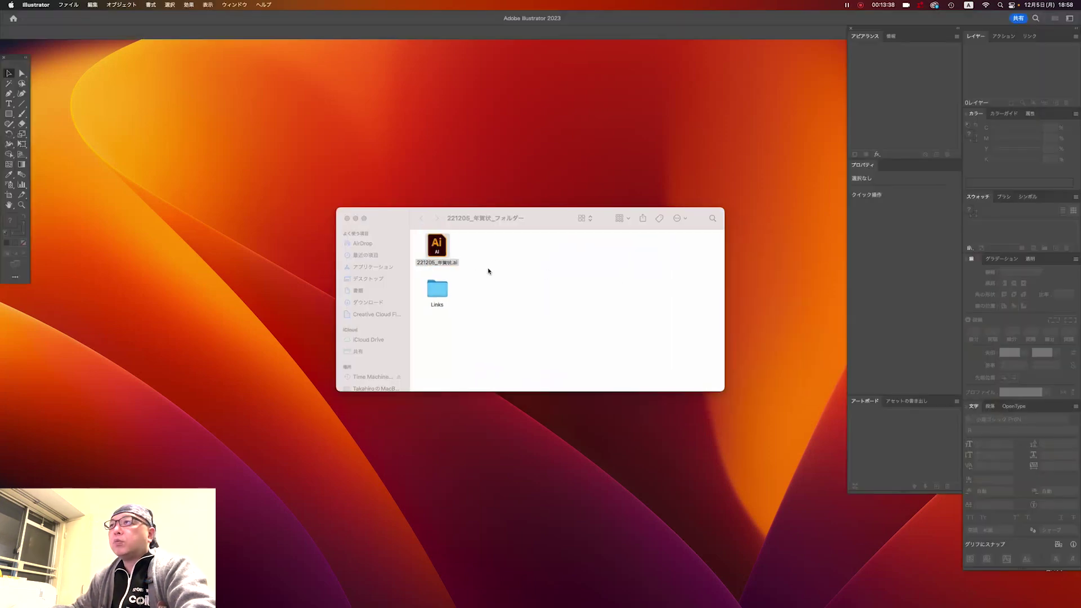
{"action": "key", "text": "super+a"}
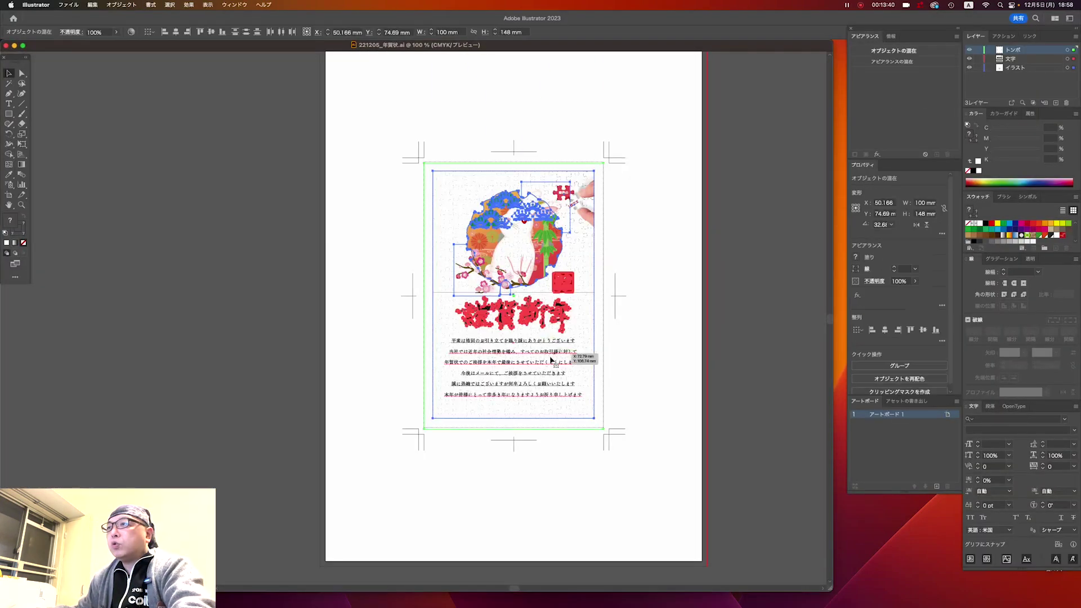
{"action": "left_click", "coordinate": [574, 403]}
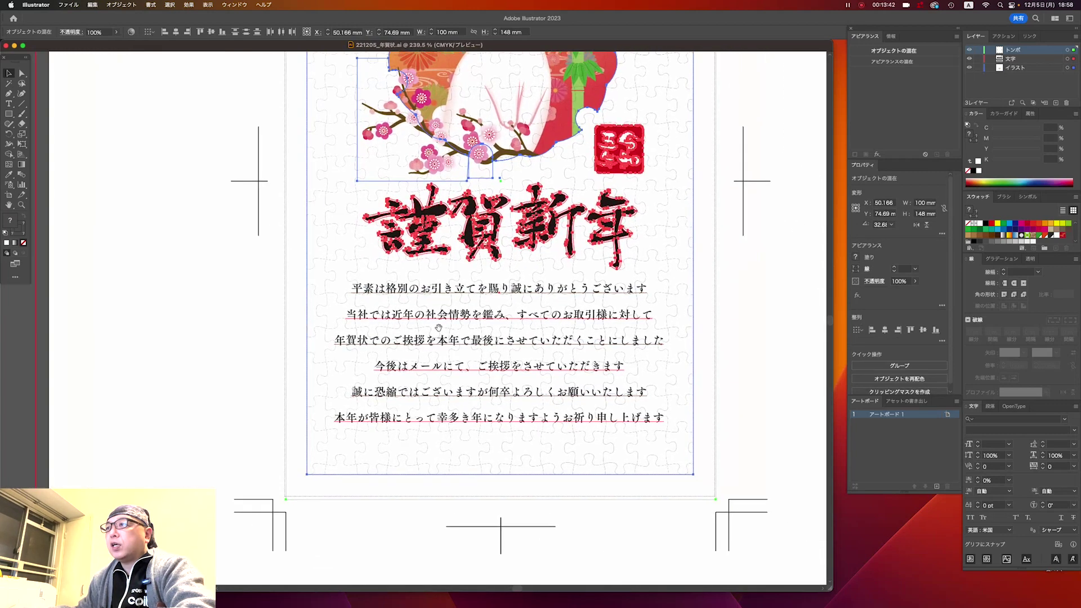
{"action": "left_click", "coordinate": [6, 45]}
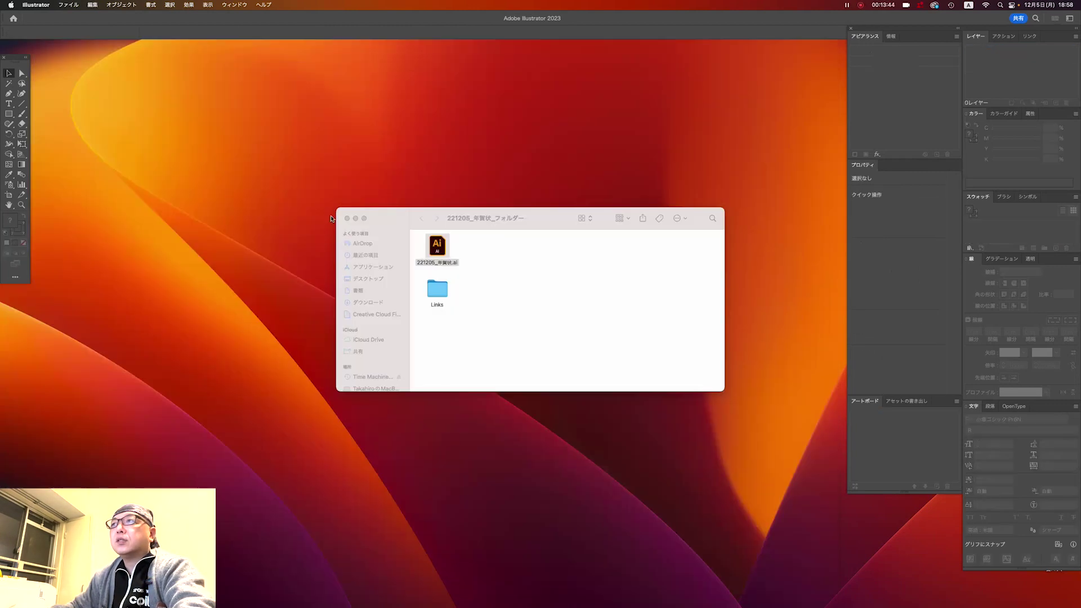
{"action": "left_click", "coordinate": [507, 307]}
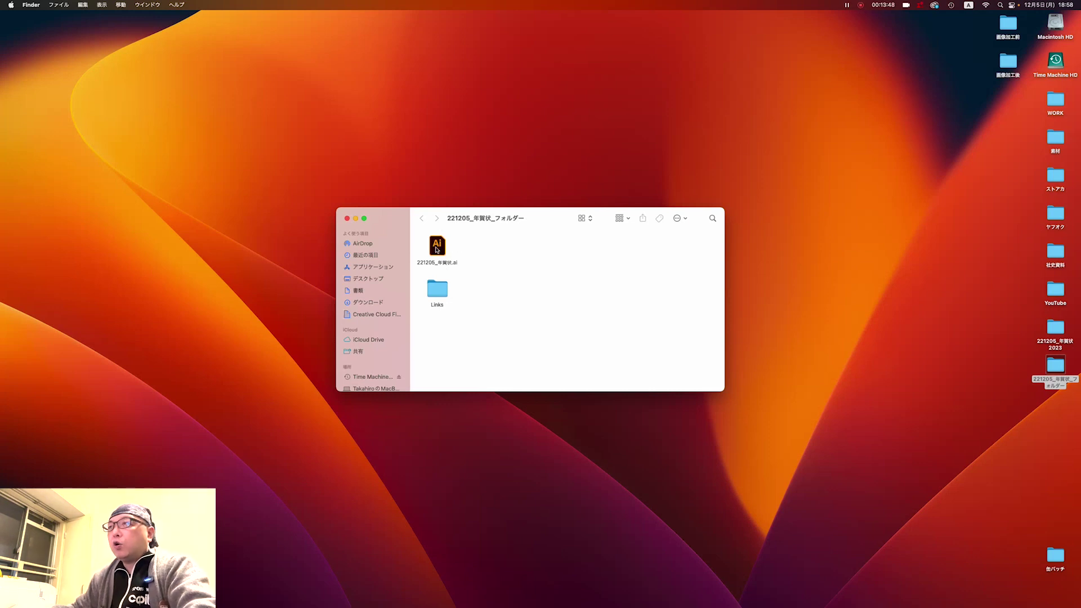
Duplicate 221205_年賀状.ai, rename the copy 221205_年賀状_ol.ai, and open it in Illustrator
{"action": "key", "text": "alt"}
{"action": "left_click_drag", "start_coordinate": [438, 249], "coordinate": [489, 251]}
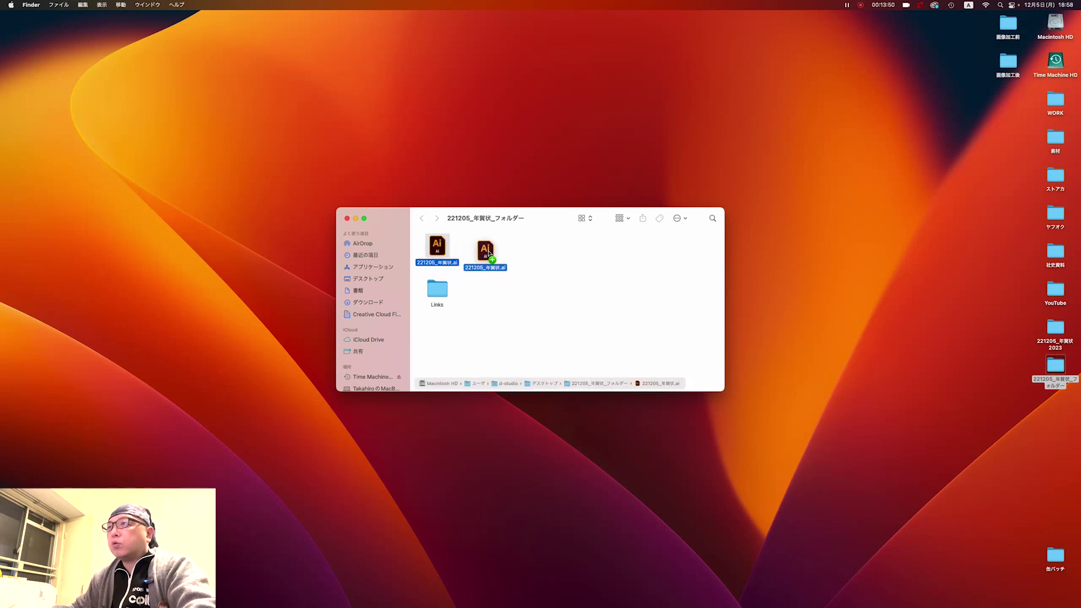
{"action": "left_click", "coordinate": [544, 259]}
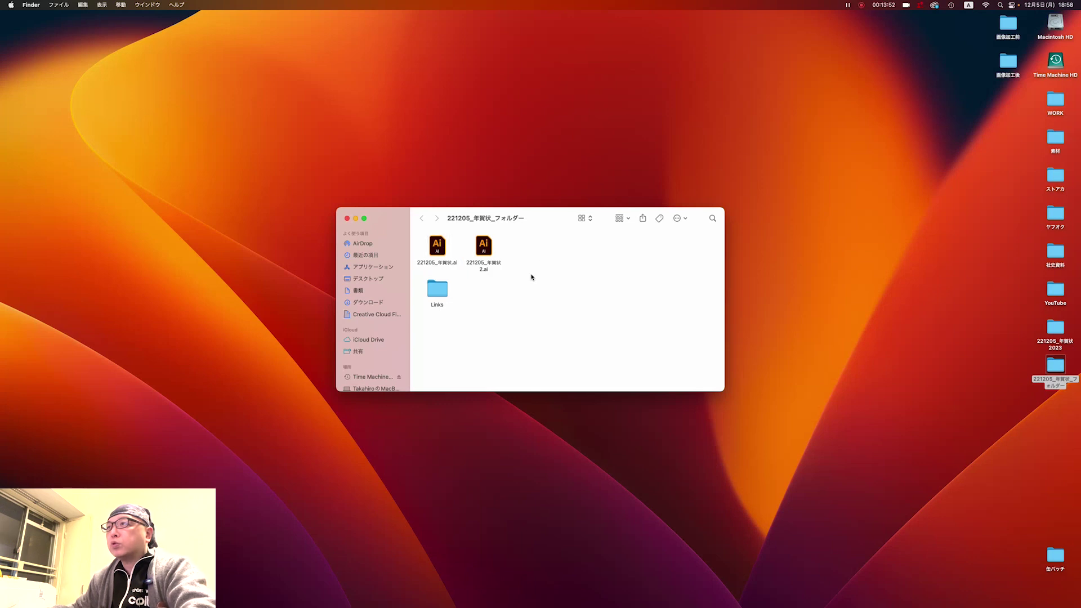
{"action": "left_click", "coordinate": [483, 255]}
{"action": "key", "text": "Return"}
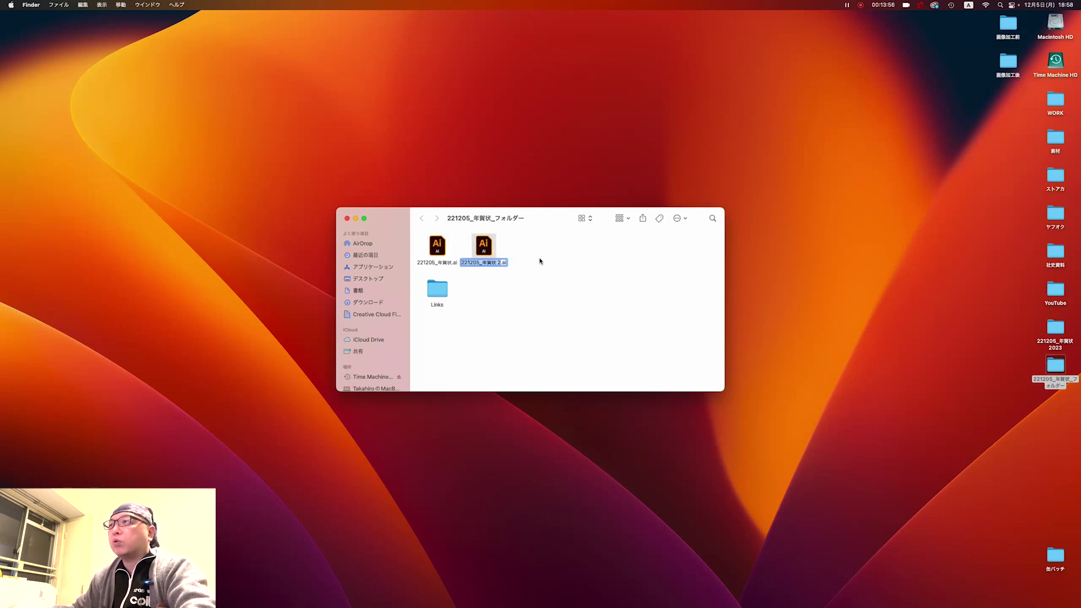
{"action": "key", "text": "Right"}
{"action": "key", "text": "BackSpace"}
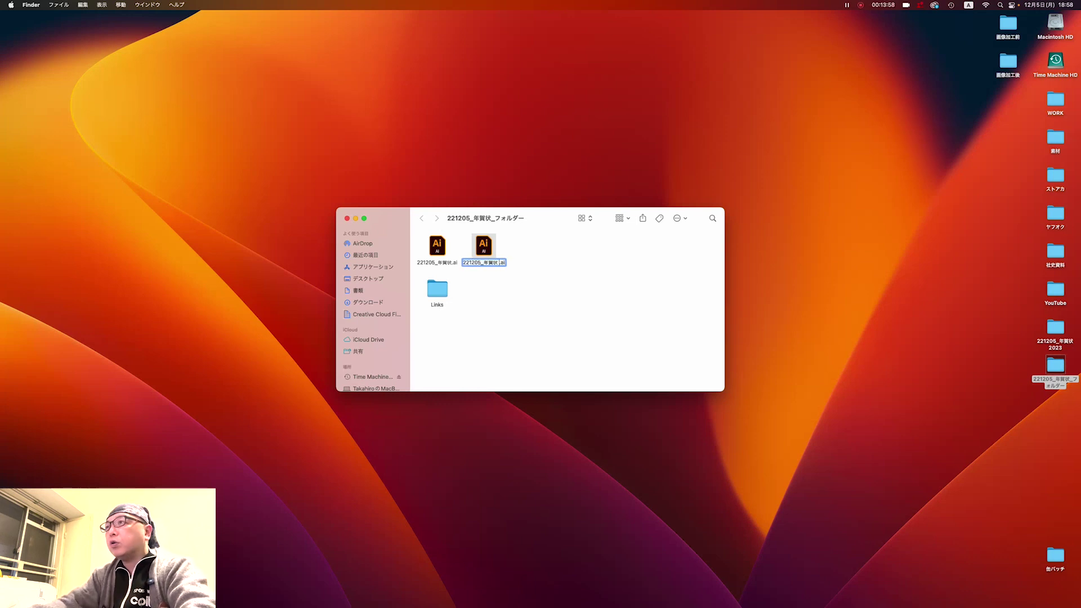
{"action": "type", "text": "_ol"}
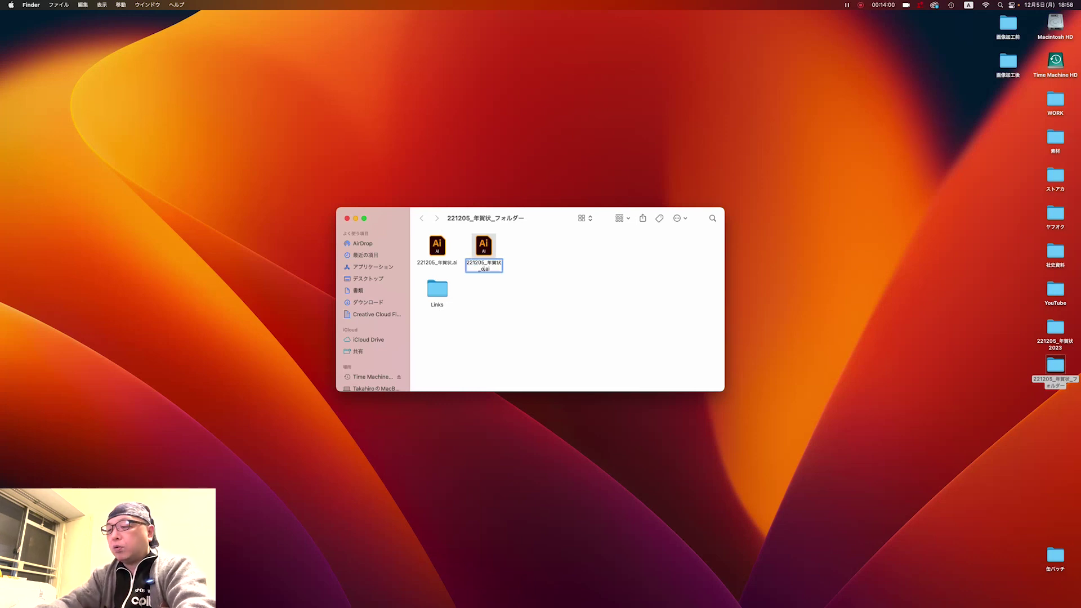
{"action": "left_click", "coordinate": [502, 289]}
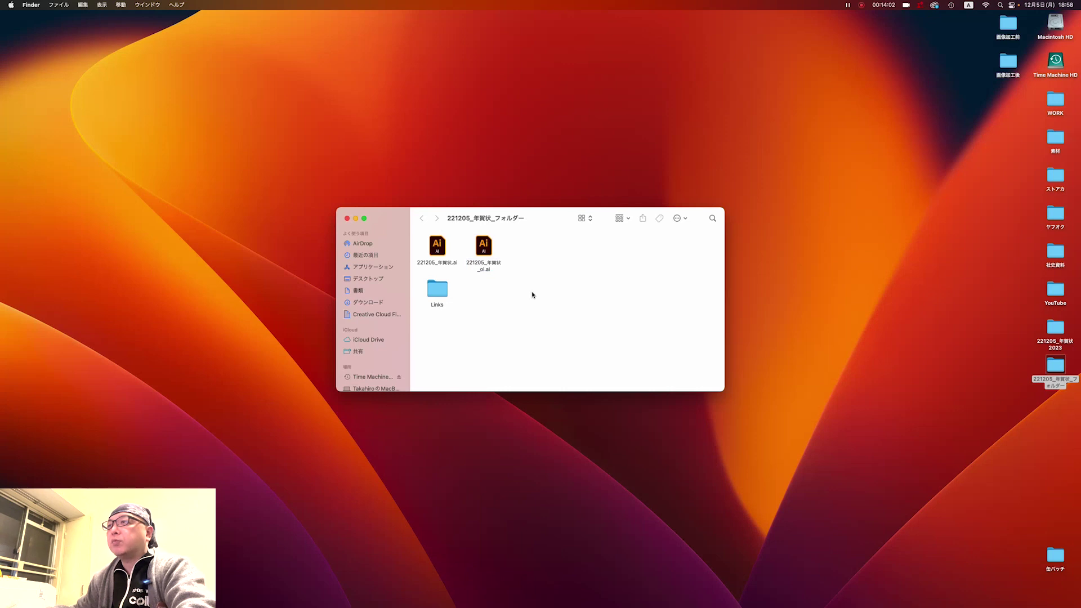
{"action": "double_click", "coordinate": [486, 248]}
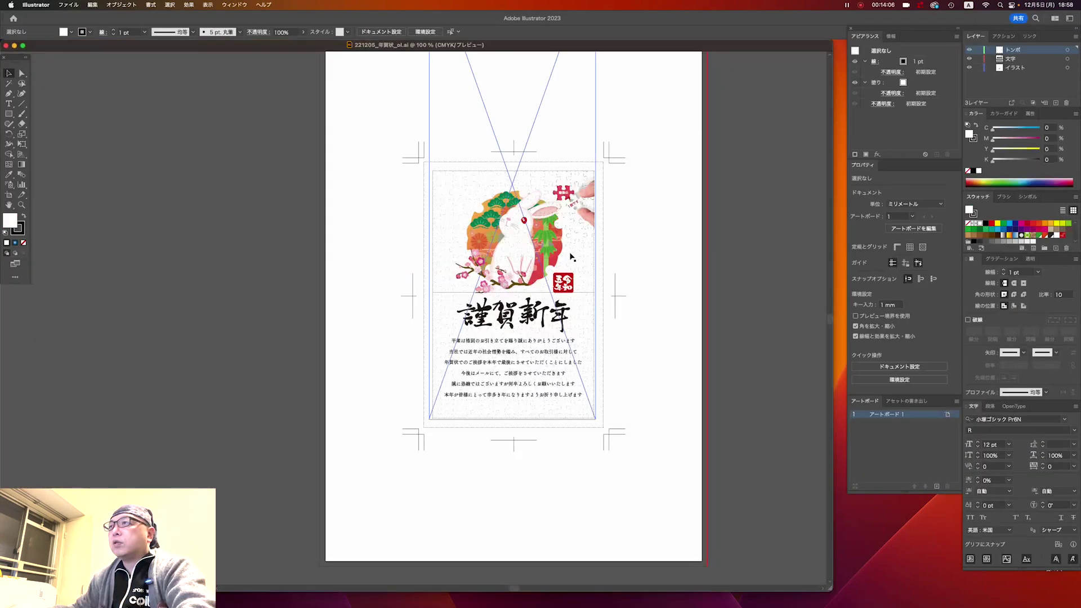
Hide the guides, then select all the artwork and convert all text to outlines
{"action": "key", "text": "super+semicolon"}
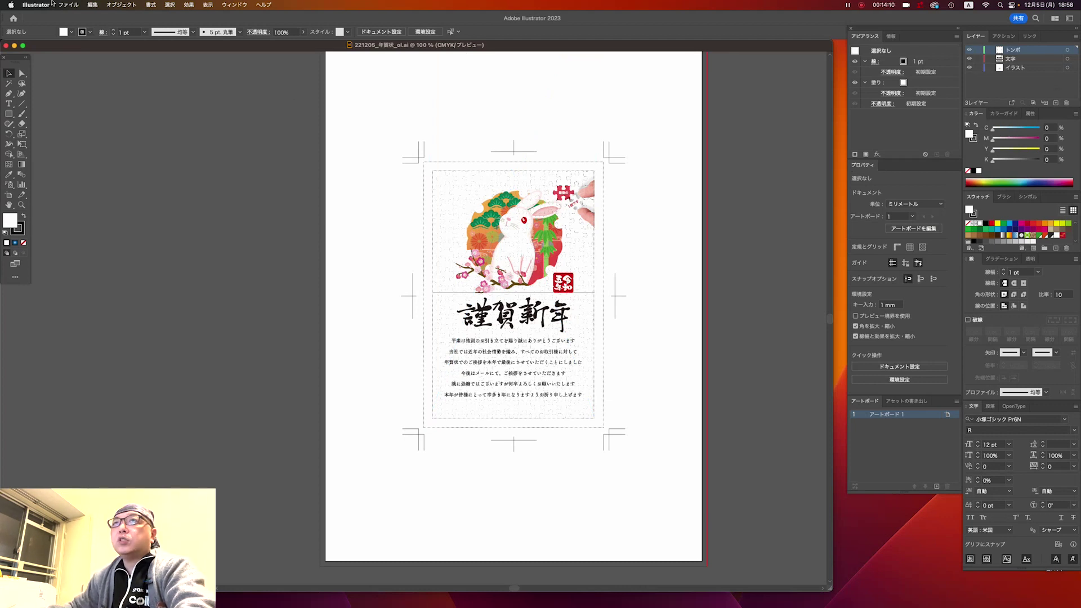
{"action": "left_click", "coordinate": [70, 4]}
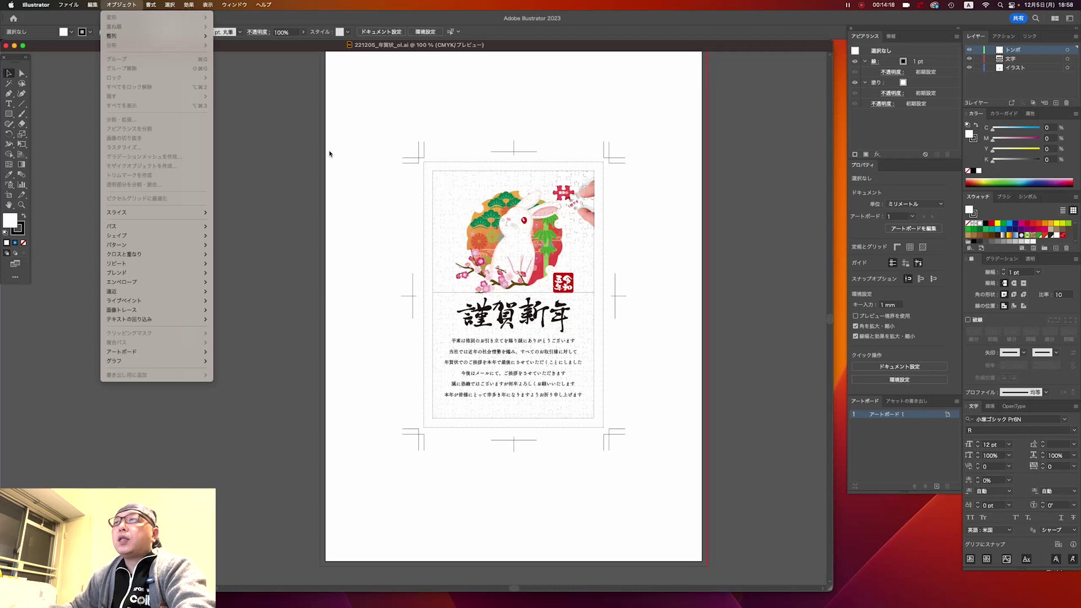
{"action": "left_click", "coordinate": [313, 140]}
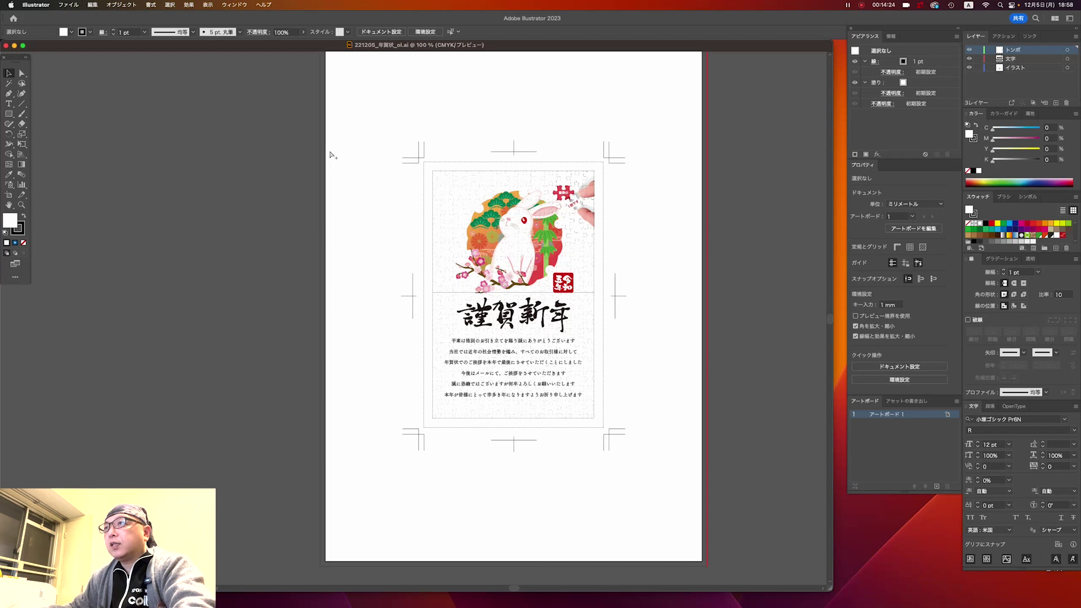
{"action": "key", "text": "super+a"}
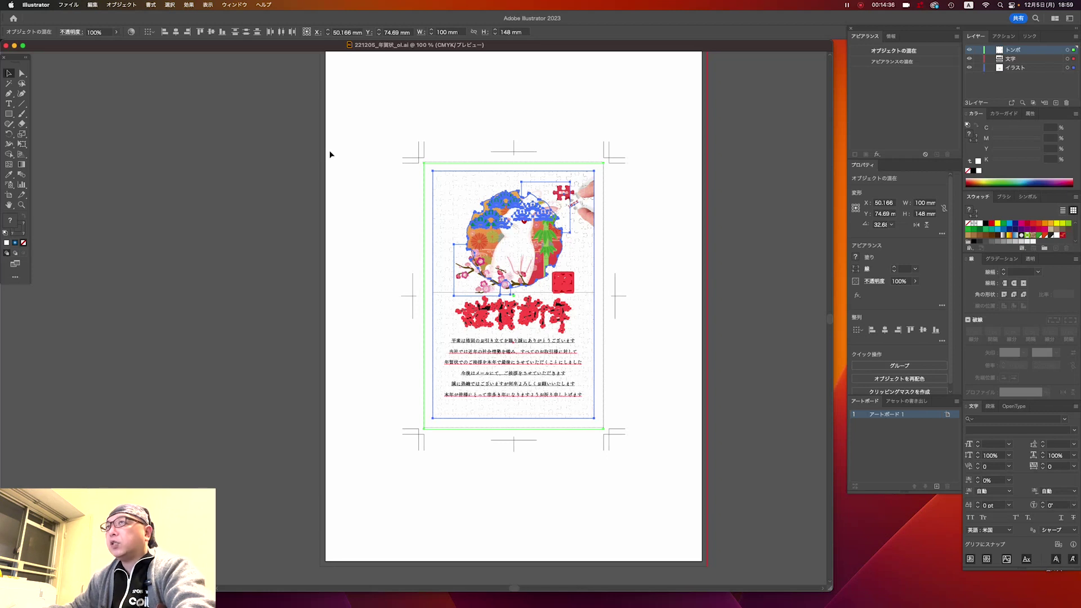
{"action": "left_click", "coordinate": [152, 4]}
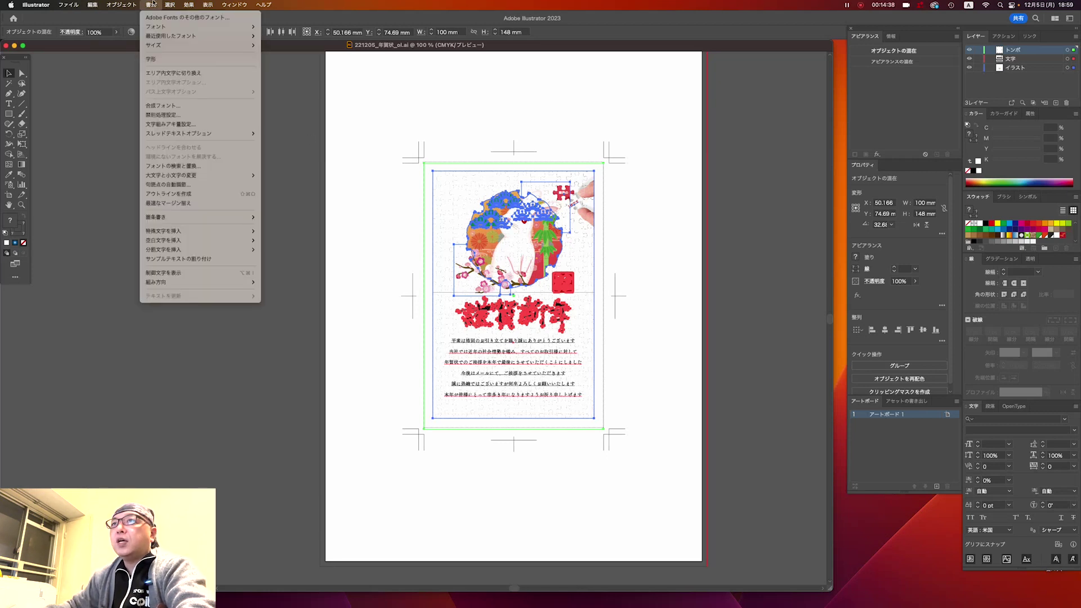
{"action": "left_click", "coordinate": [204, 195]}
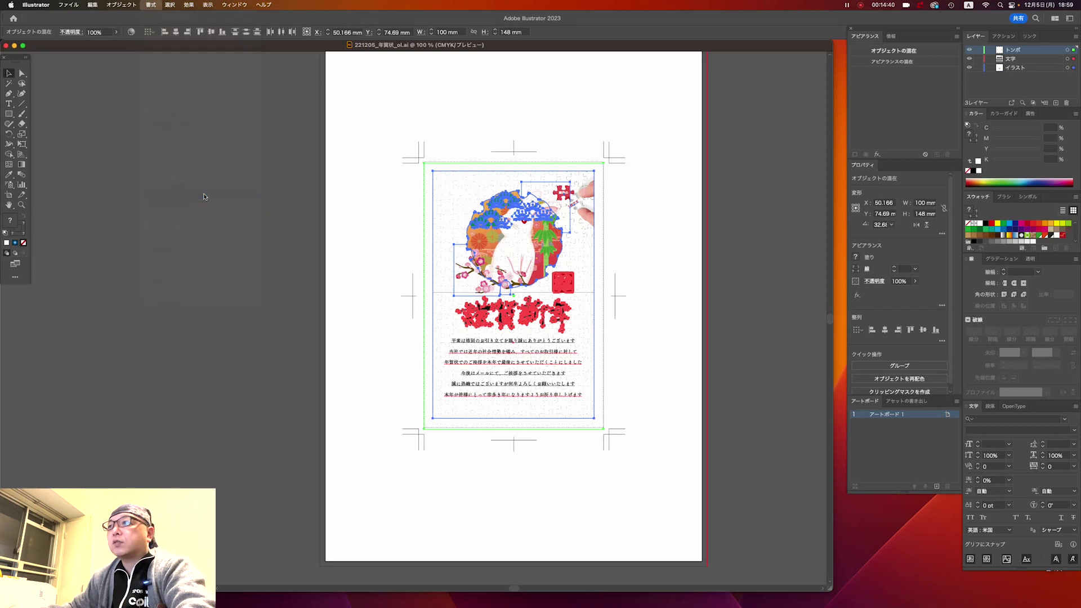
Deselect, inspect the outlined greeting text, and zoom back out to 100%
{"action": "left_click", "coordinate": [691, 303]}
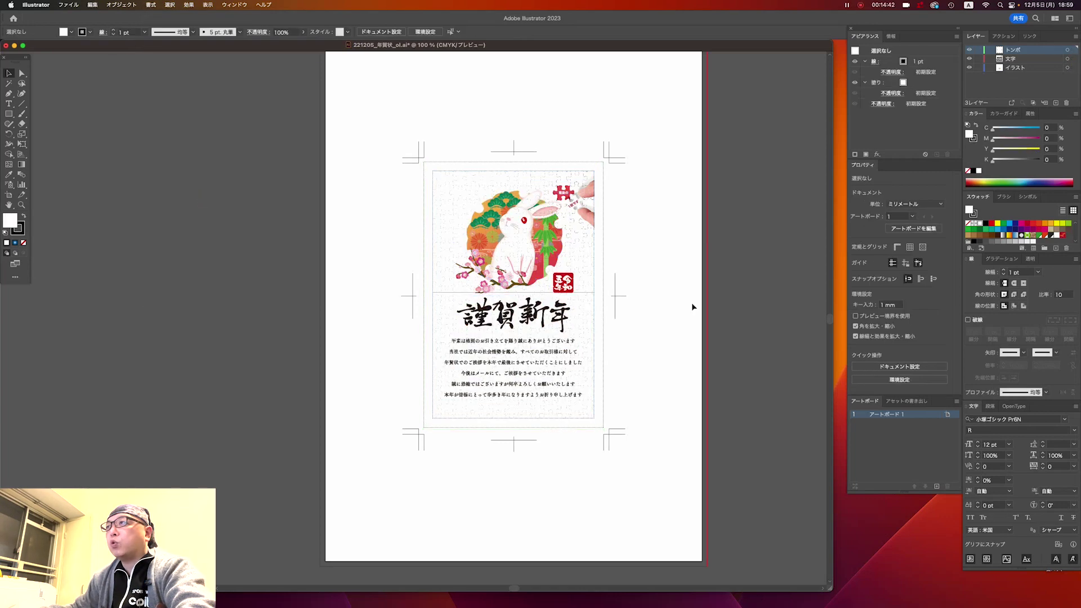
{"action": "left_click", "coordinate": [547, 373]}
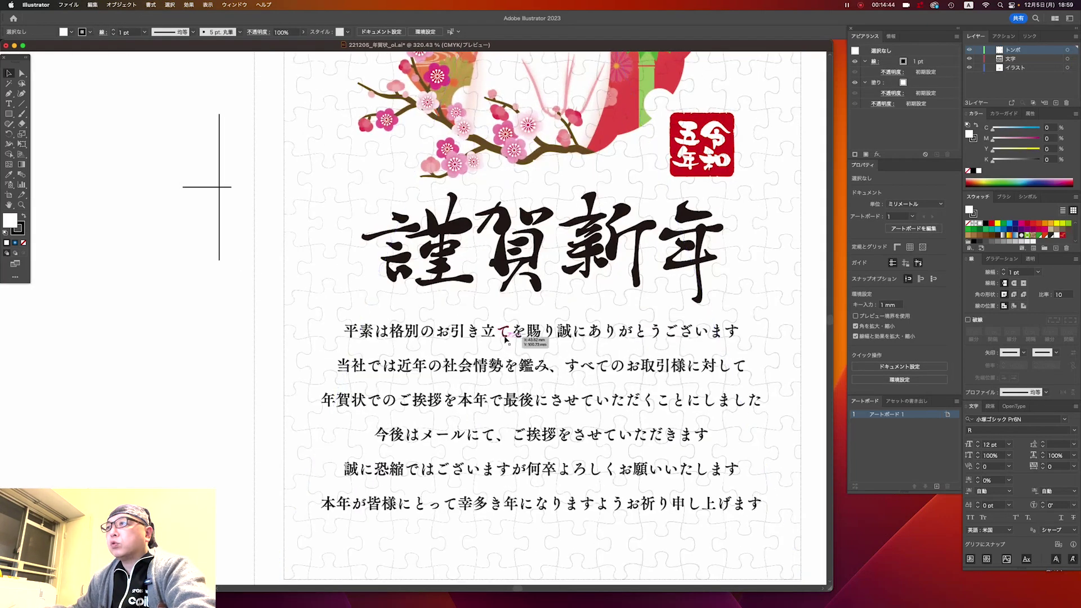
{"action": "left_click", "coordinate": [349, 333]}
{"action": "left_click", "coordinate": [164, 345]}
{"action": "key", "text": "ctrl+0"}
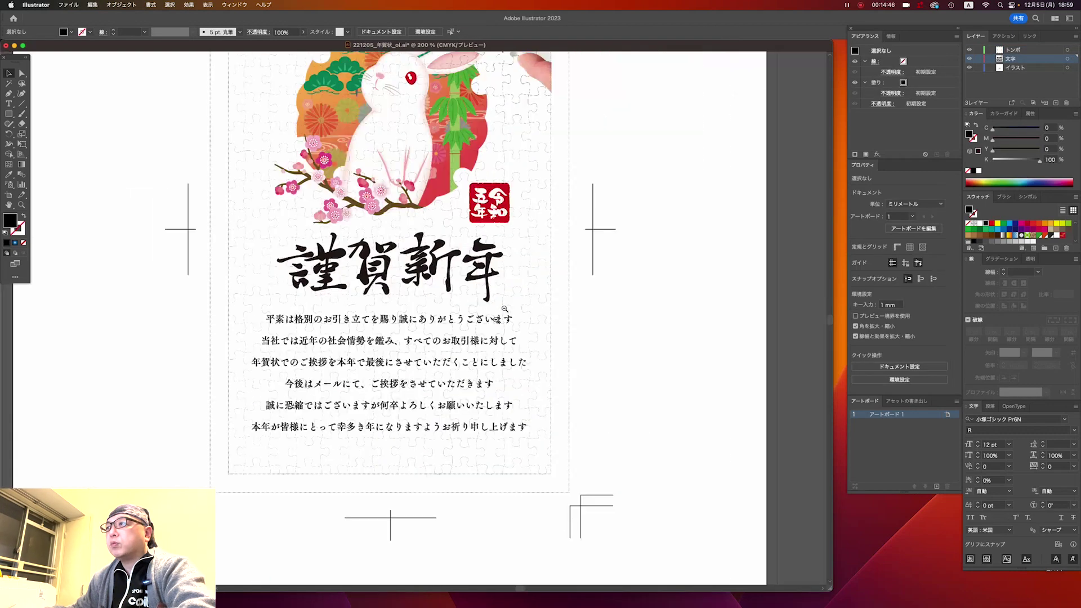
{"action": "left_click", "coordinate": [421, 331]}
{"action": "key", "text": "ctrl+0"}
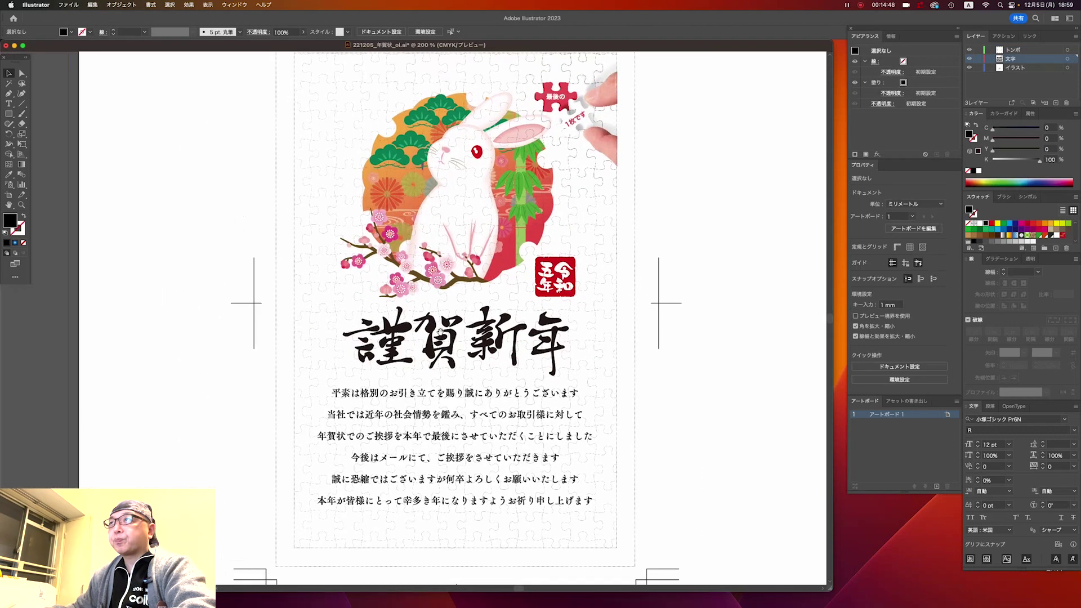
{"action": "key", "text": "ctrl+minus"}
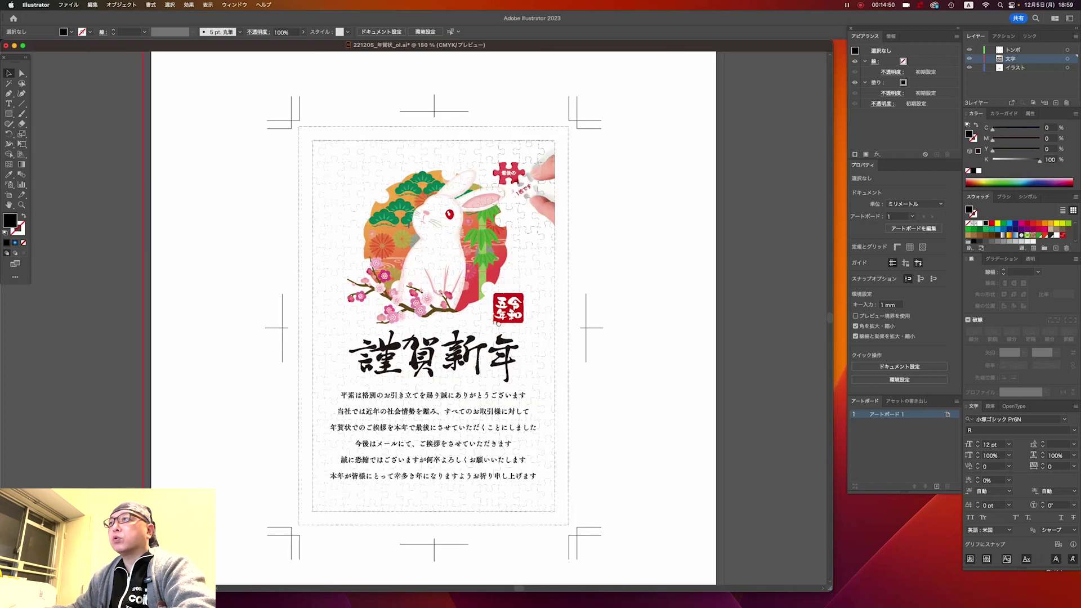
{"action": "scroll", "coordinate": [658, 348], "scroll_direction": "left", "scroll_amount": 3}
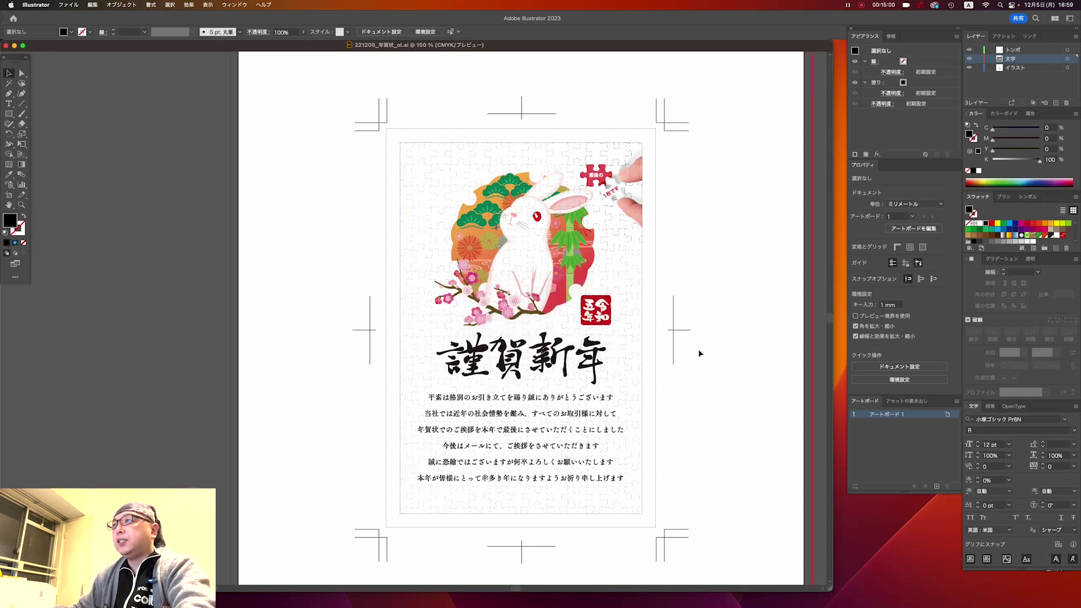
{"action": "key", "text": "super+1"}
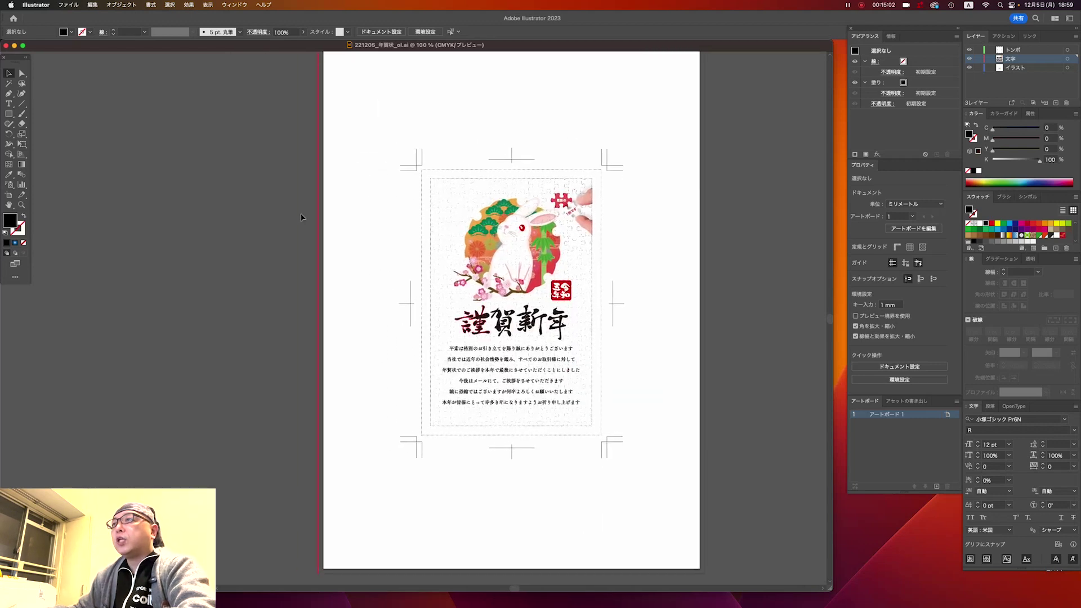
Save As Adobe PDF, exporting 221205_年賀状_ol.pdf with the [高品質印刷] preset
{"action": "left_click", "coordinate": [70, 5]}
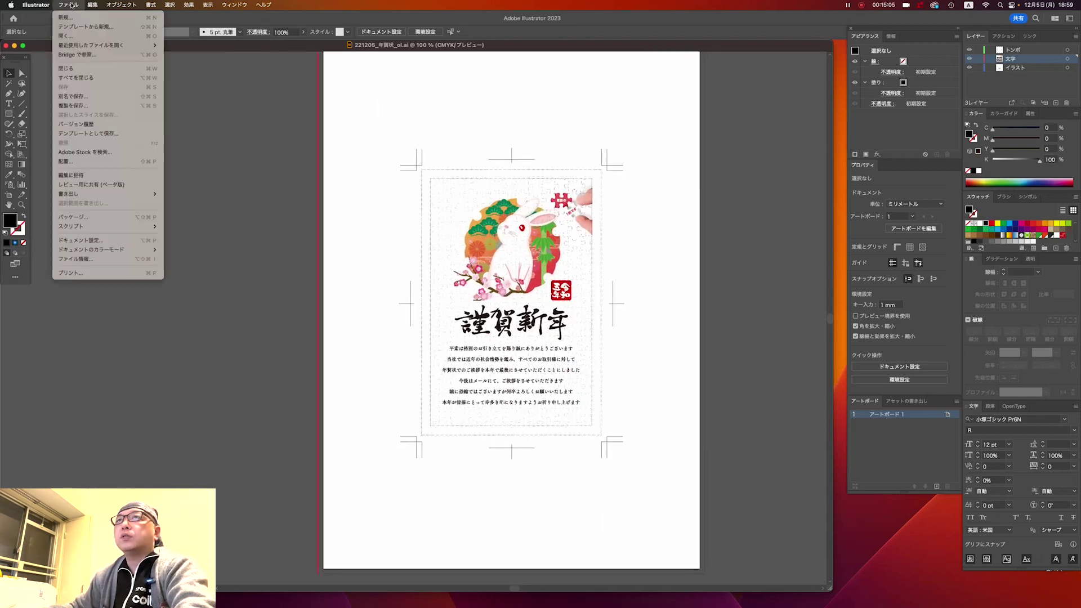
{"action": "left_click", "coordinate": [115, 101]}
{"action": "left_click", "coordinate": [560, 204]}
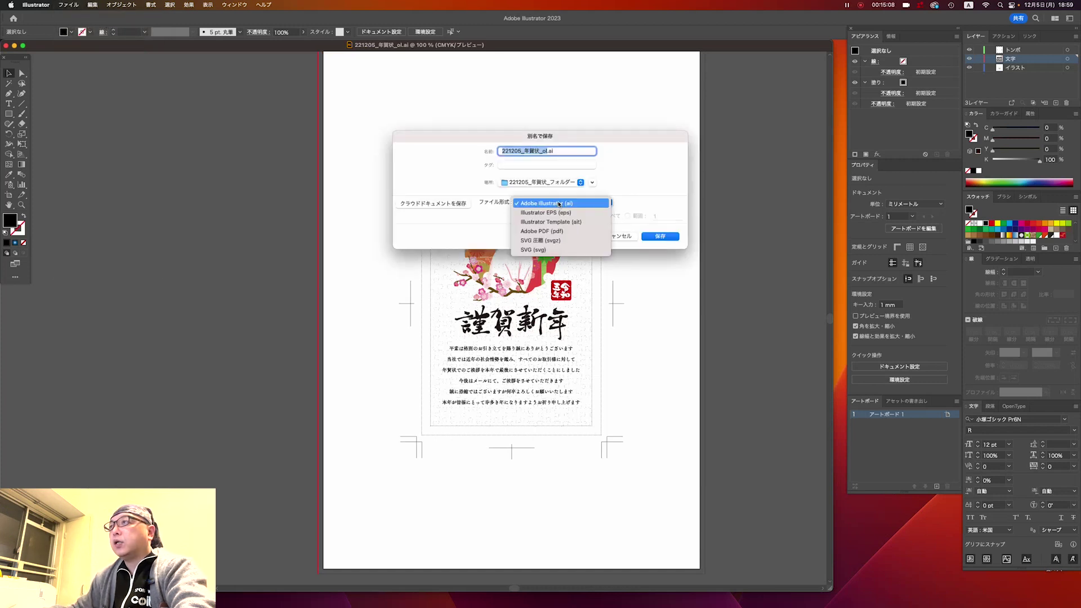
{"action": "left_click", "coordinate": [562, 231]}
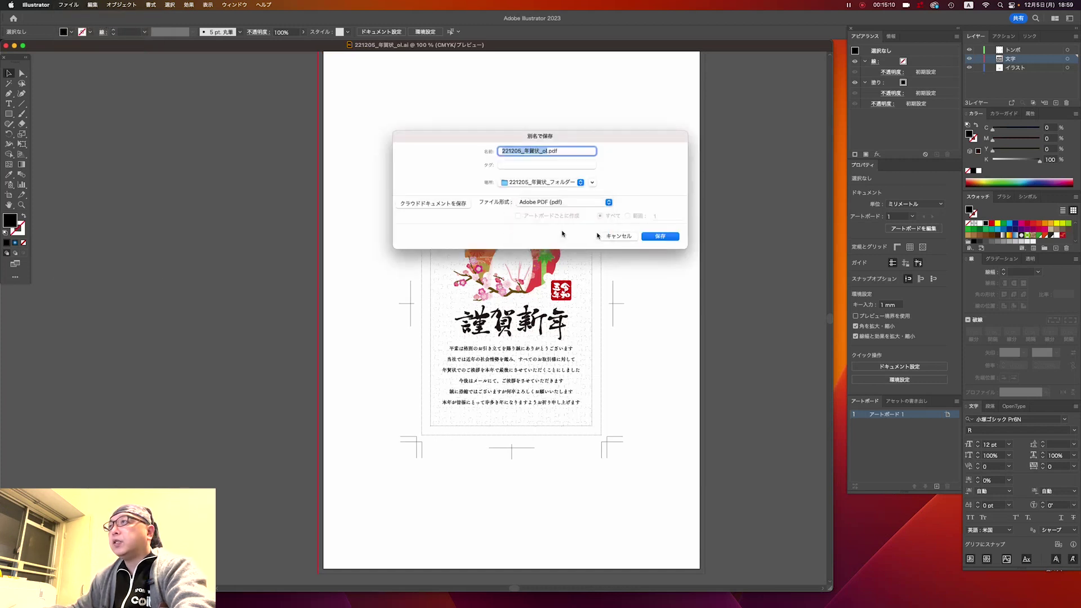
{"action": "left_click", "coordinate": [661, 236]}
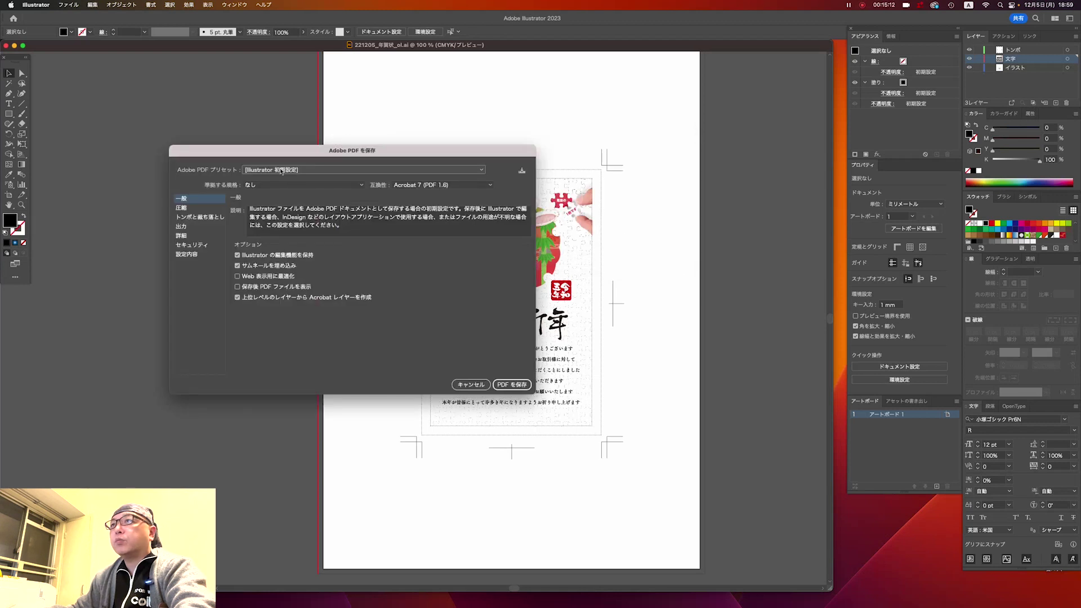
{"action": "left_click", "coordinate": [281, 172]}
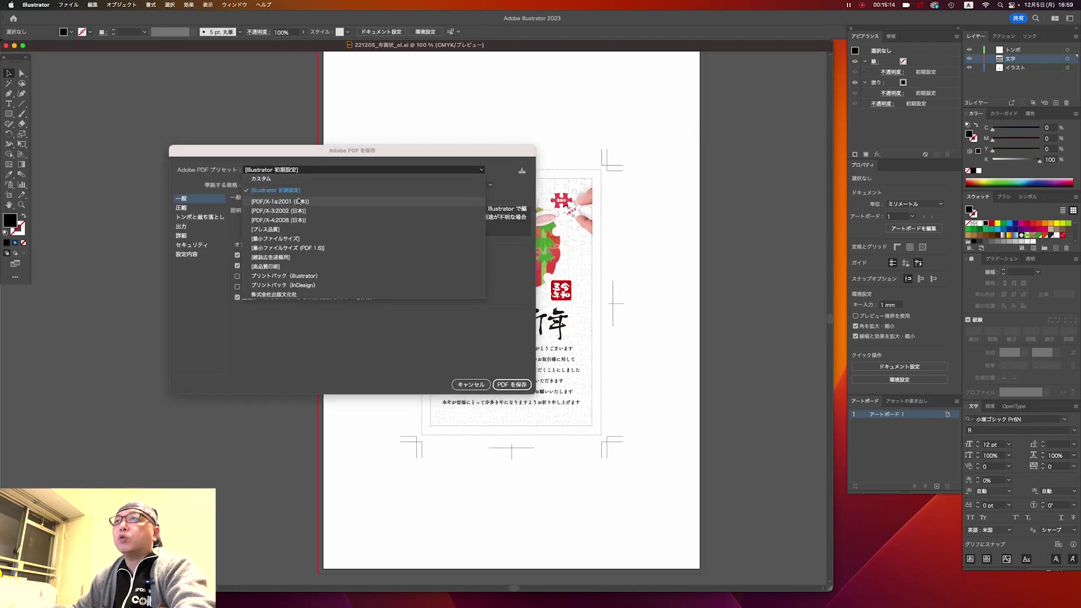
{"action": "left_click", "coordinate": [330, 267]}
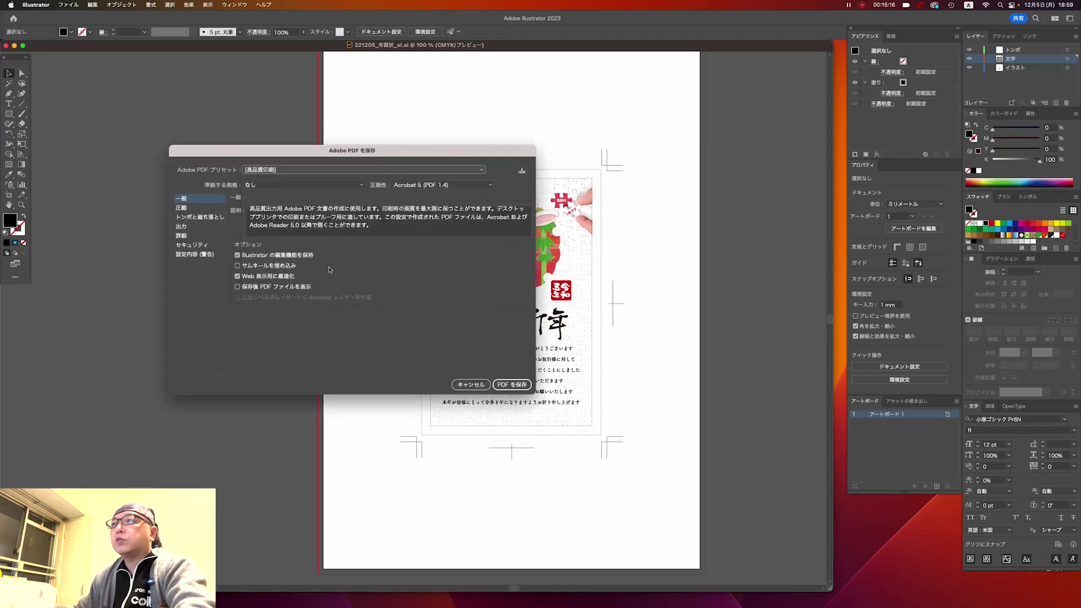
{"action": "left_click", "coordinate": [518, 384]}
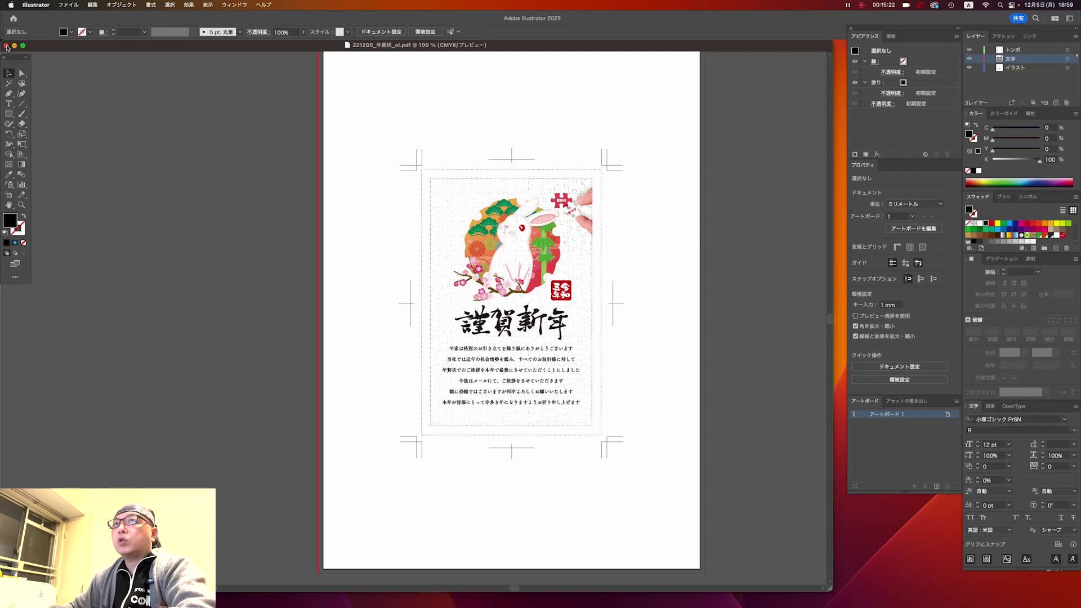
Close the Illustrator document and reopen the card's folder in Finder with Cmd+O
{"action": "left_click", "coordinate": [6, 45]}
{"action": "left_click", "coordinate": [592, 319]}
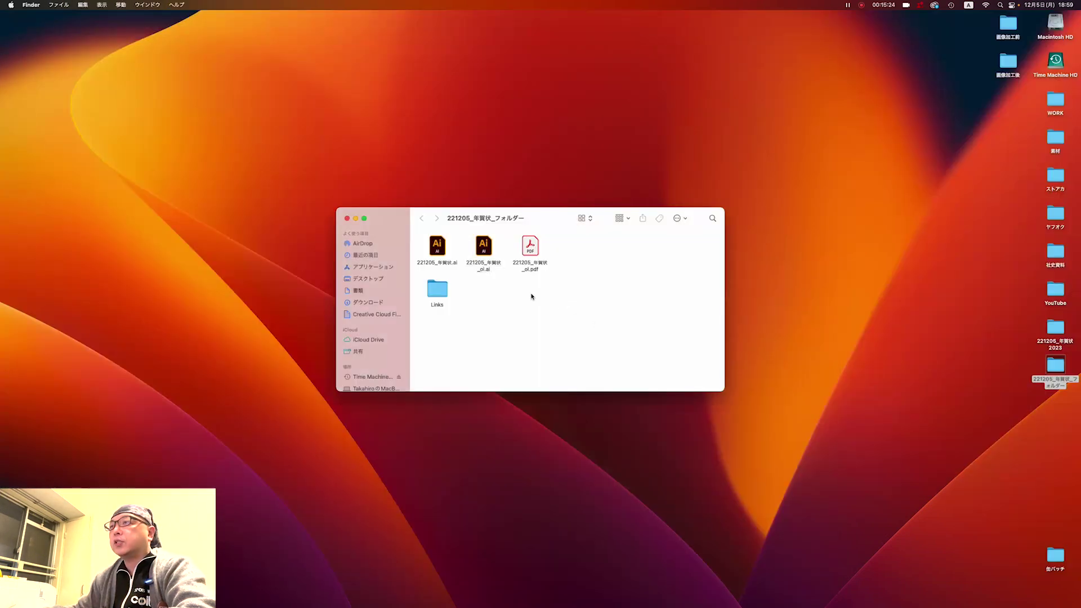
{"action": "left_click", "coordinate": [347, 218]}
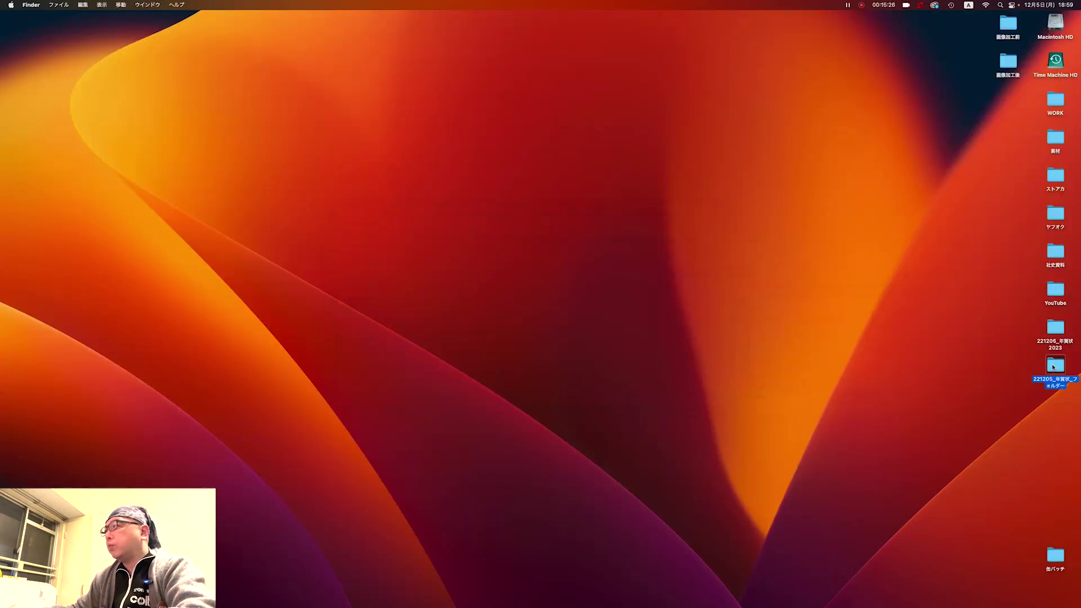
{"action": "key", "text": "super+o"}
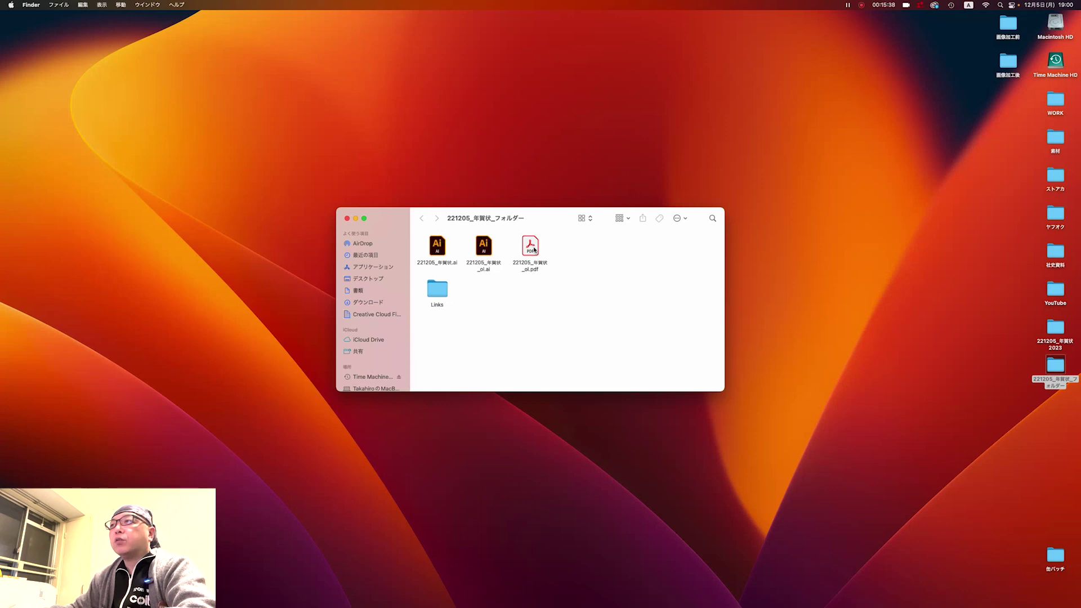
Open 221205_年賀状_ol.pdf in Acrobat, scroll through it, zoom out, and close it
{"action": "double_click", "coordinate": [531, 247]}
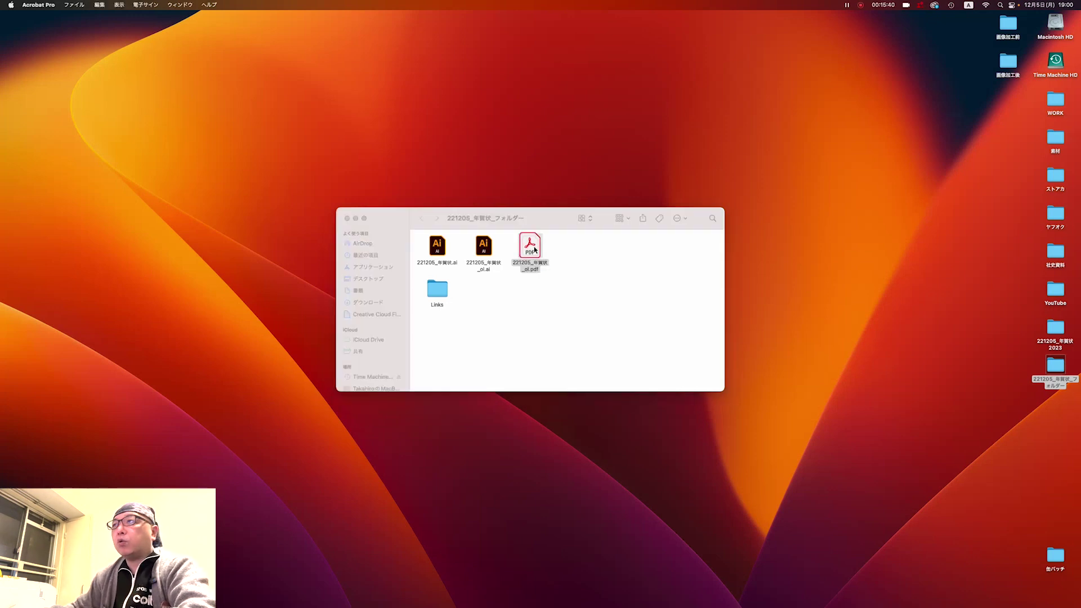
{"action": "scroll", "coordinate": [518, 226], "scroll_direction": "down", "scroll_amount": 1}
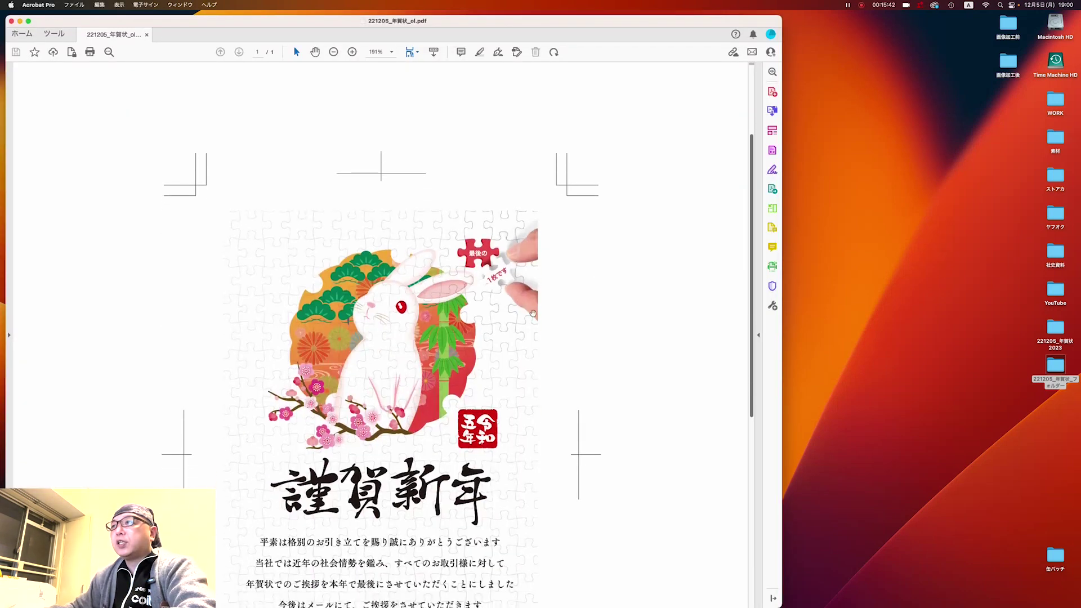
{"action": "scroll", "coordinate": [524, 253], "scroll_direction": "down", "scroll_amount": 2}
{"action": "scroll", "coordinate": [532, 293], "scroll_direction": "down", "scroll_amount": 2}
{"action": "scroll", "coordinate": [536, 312], "scroll_direction": "down", "scroll_amount": 1}
{"action": "scroll", "coordinate": [537, 312], "scroll_direction": "down", "scroll_amount": 1}
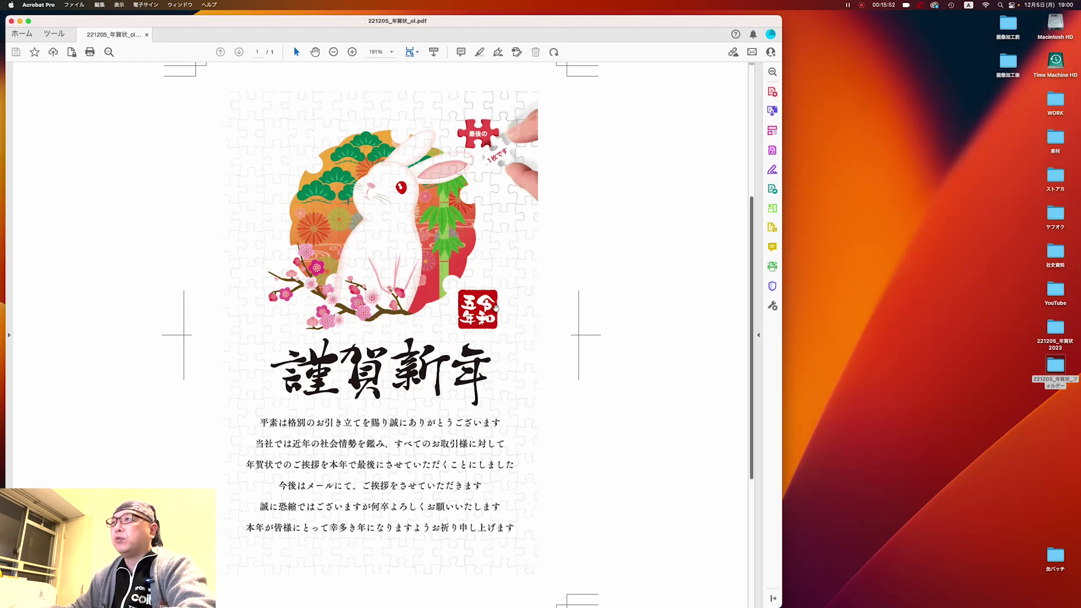
{"action": "key", "text": "super+minus"}
{"action": "scroll", "coordinate": [460, 301], "scroll_direction": "down", "scroll_amount": 1}
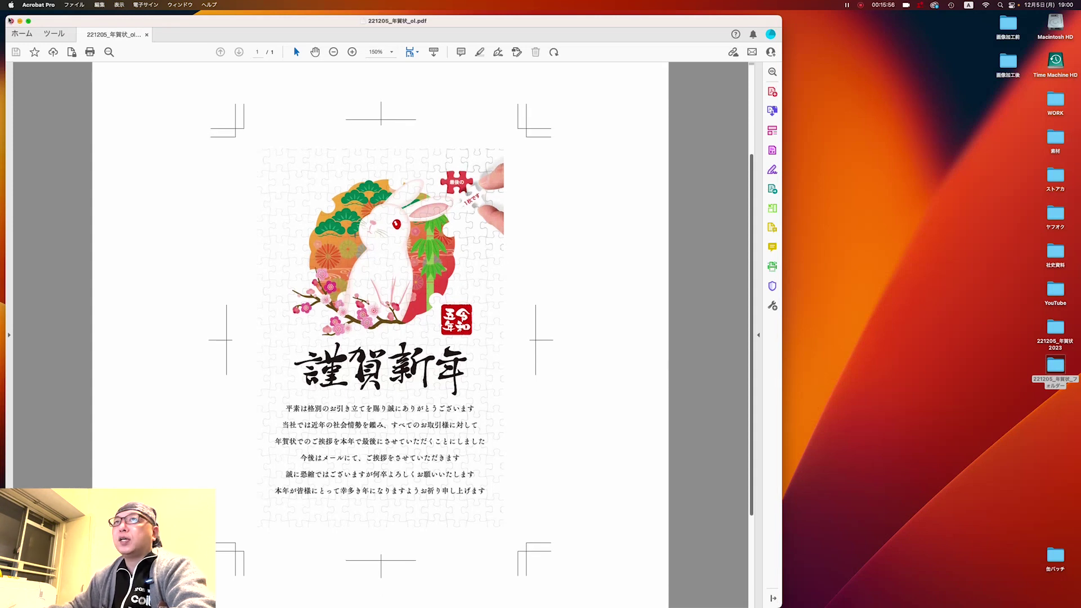
{"action": "left_click", "coordinate": [9, 20]}
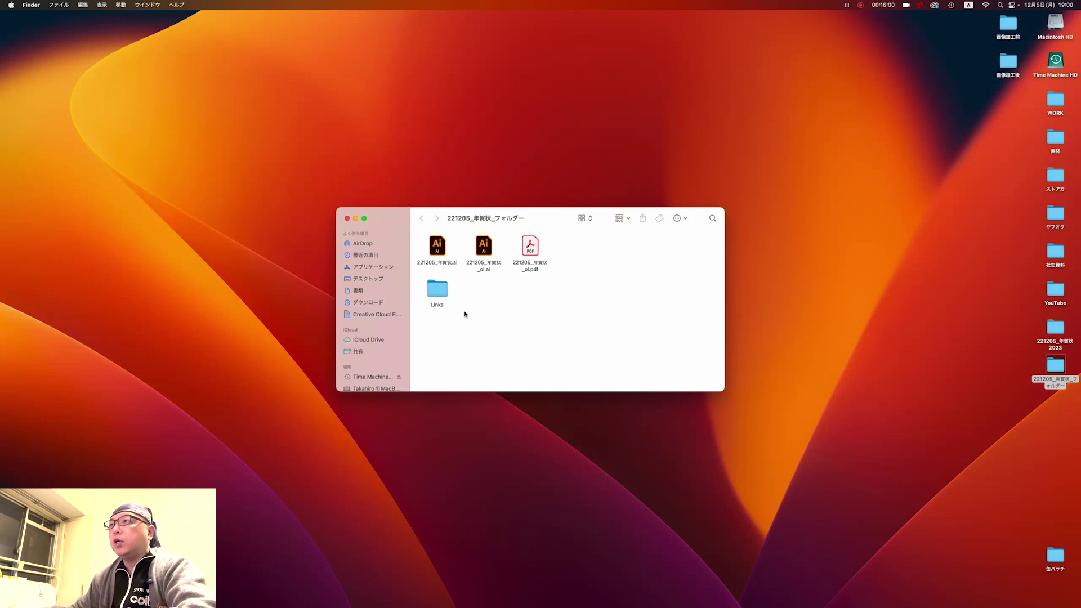
Close the Finder window and reopen 221205_年賀状_フォルダー from the desktop
{"action": "left_click", "coordinate": [347, 218]}
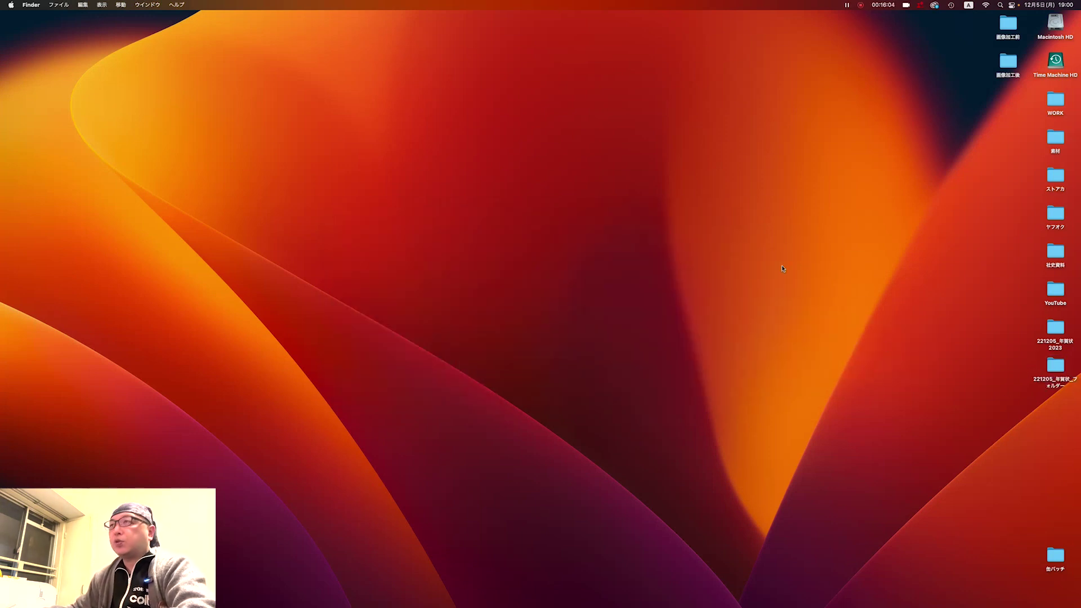
{"action": "double_click", "coordinate": [1062, 373]}
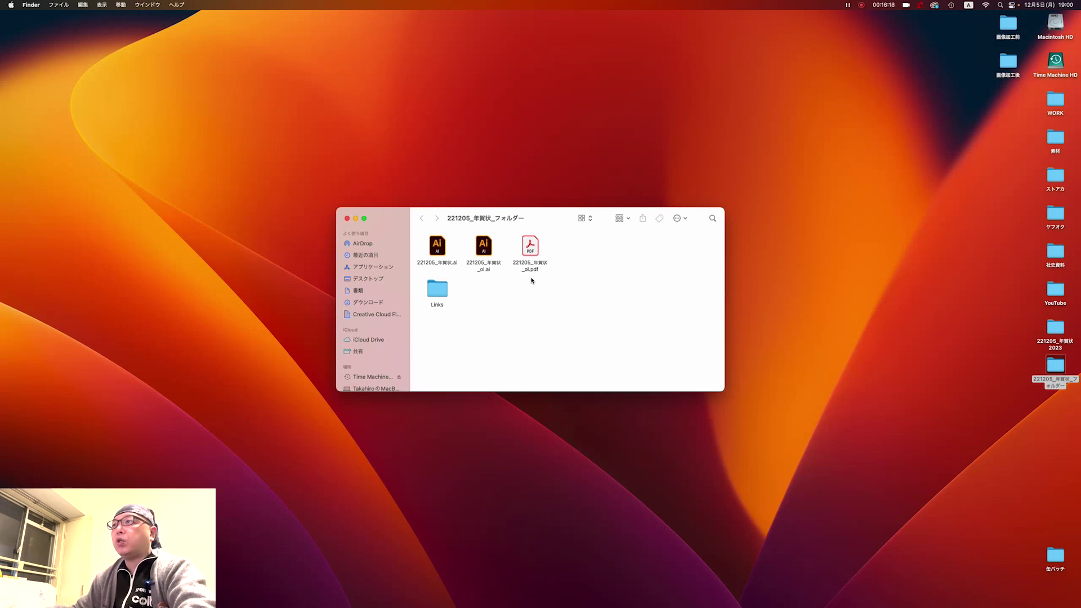
Reopen 221205_年賀状_ol.pdf in Acrobat, scroll down the page, and close it
{"action": "double_click", "coordinate": [529, 257]}
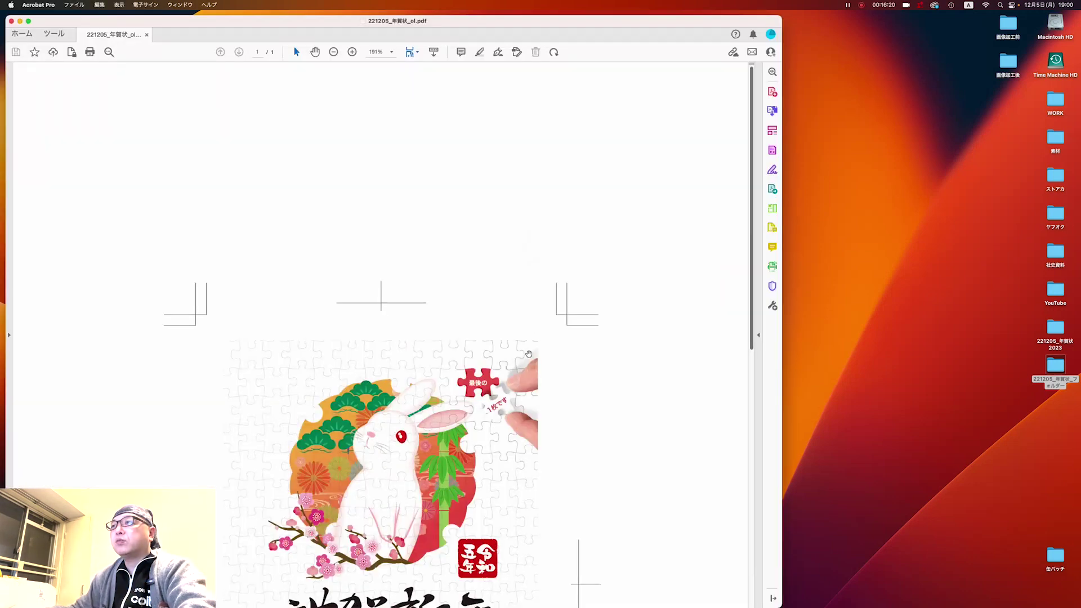
{"action": "scroll", "coordinate": [550, 406], "scroll_direction": "down", "scroll_amount": 2}
{"action": "scroll", "coordinate": [555, 290], "scroll_direction": "down", "scroll_amount": 4}
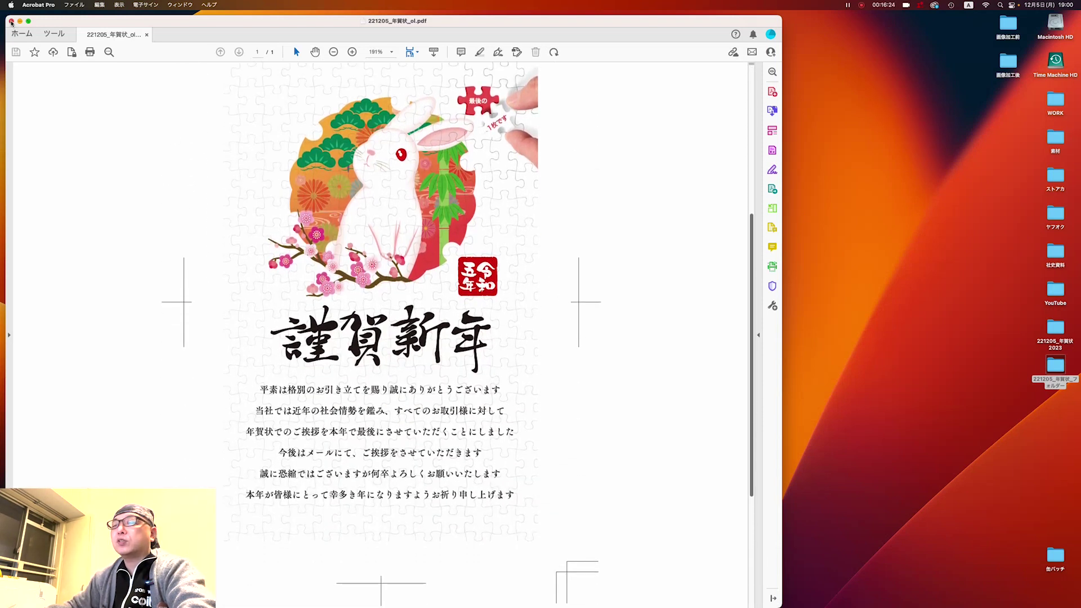
{"action": "left_click", "coordinate": [11, 22]}
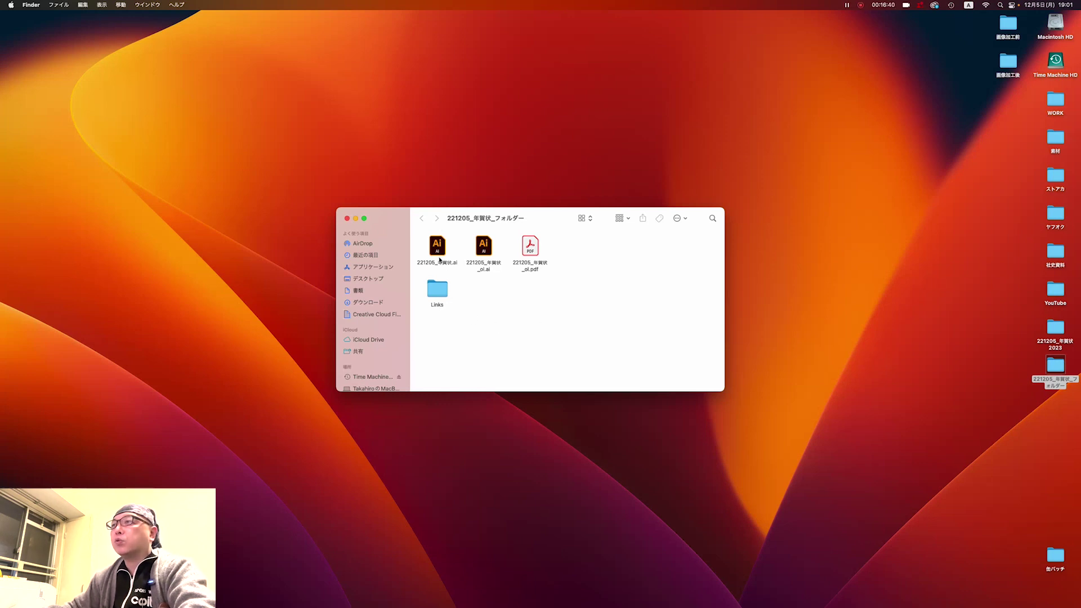
{"action": "left_click", "coordinate": [487, 272]}
{"action": "key", "text": "Return"}
{"action": "left_click", "coordinate": [530, 271]}
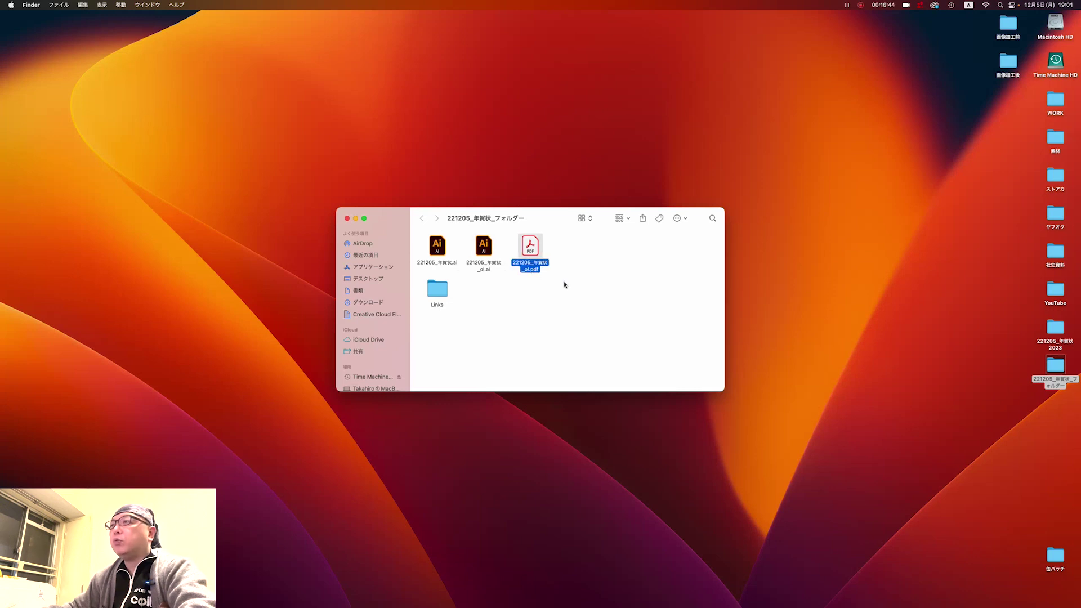
{"action": "left_click", "coordinate": [594, 295]}
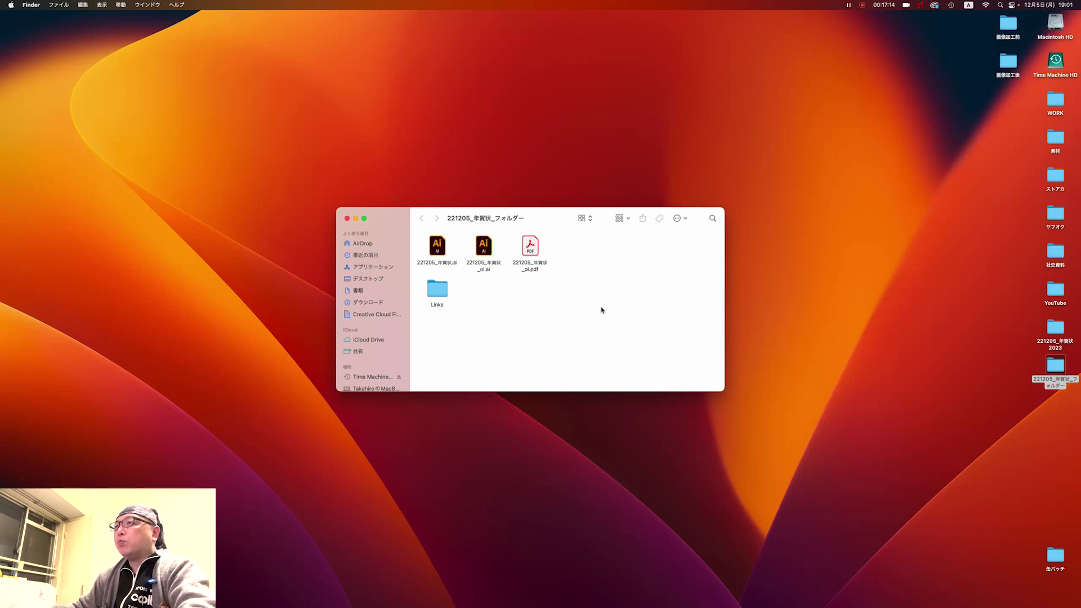
Confirm 221205_年賀状.ai still has live text, then move the file onto the desktop
{"action": "double_click", "coordinate": [439, 248]}
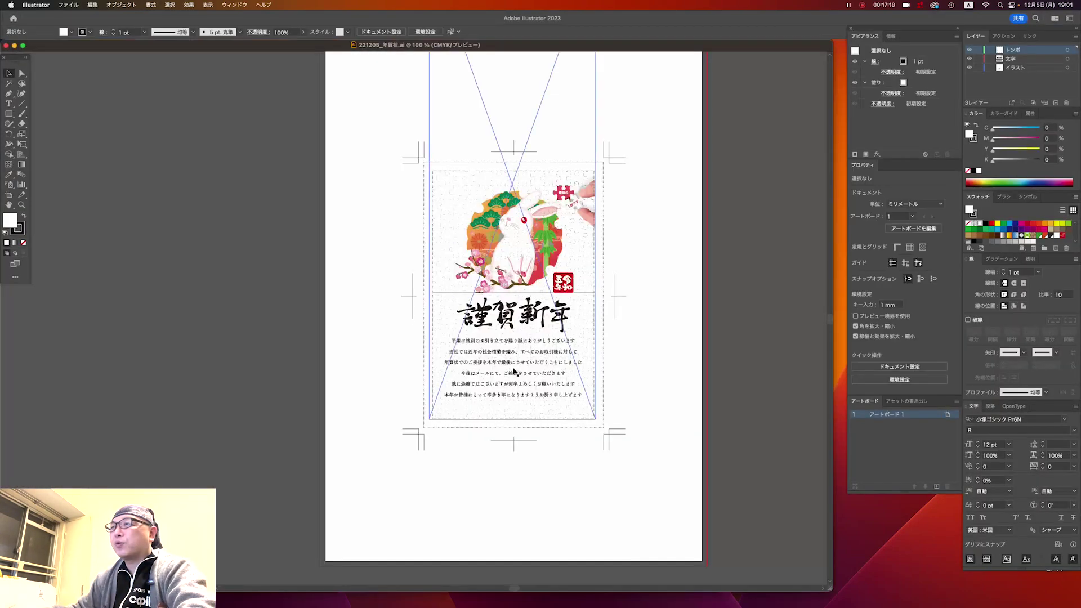
{"action": "left_click", "coordinate": [513, 371]}
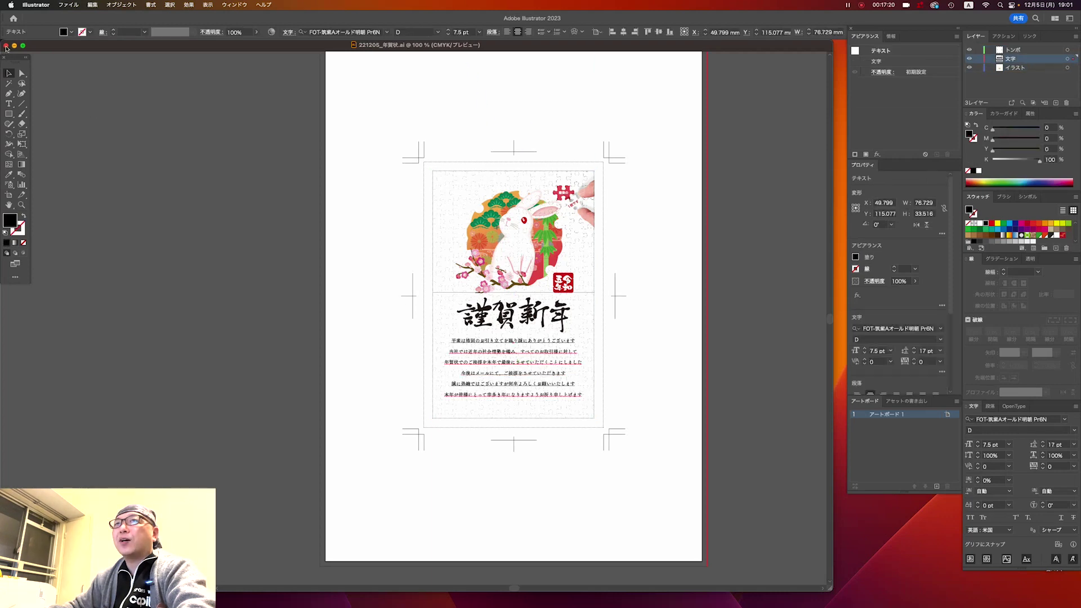
{"action": "left_click", "coordinate": [6, 46]}
{"action": "left_click_drag", "start_coordinate": [443, 260], "coordinate": [676, 479]}
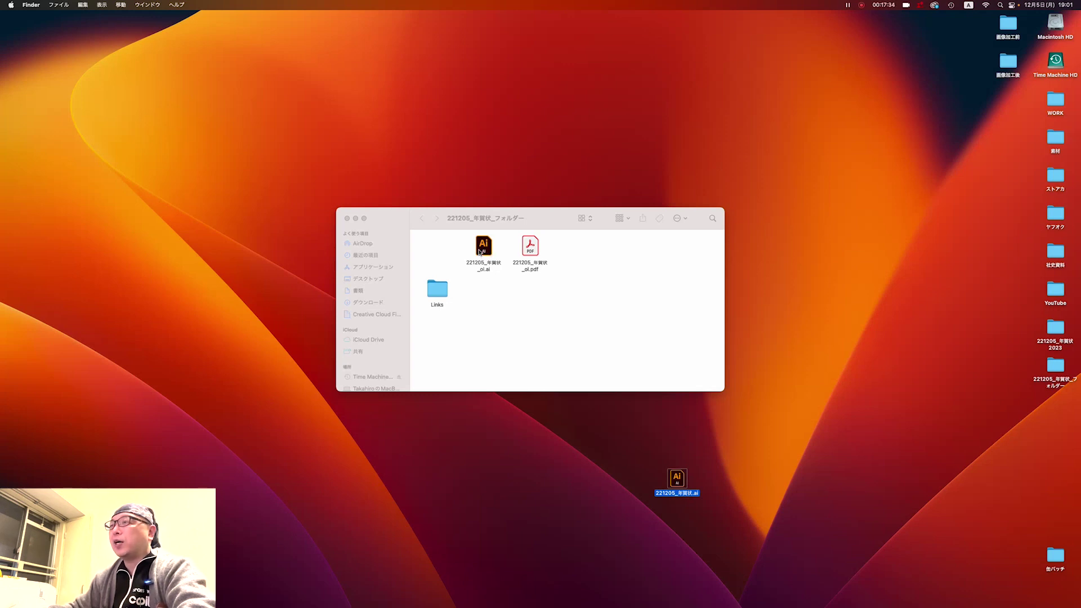
Briefly open 221205_年賀状_ol.ai, then move the desktop 221205_年賀状.ai back into the folder
{"action": "double_click", "coordinate": [481, 247]}
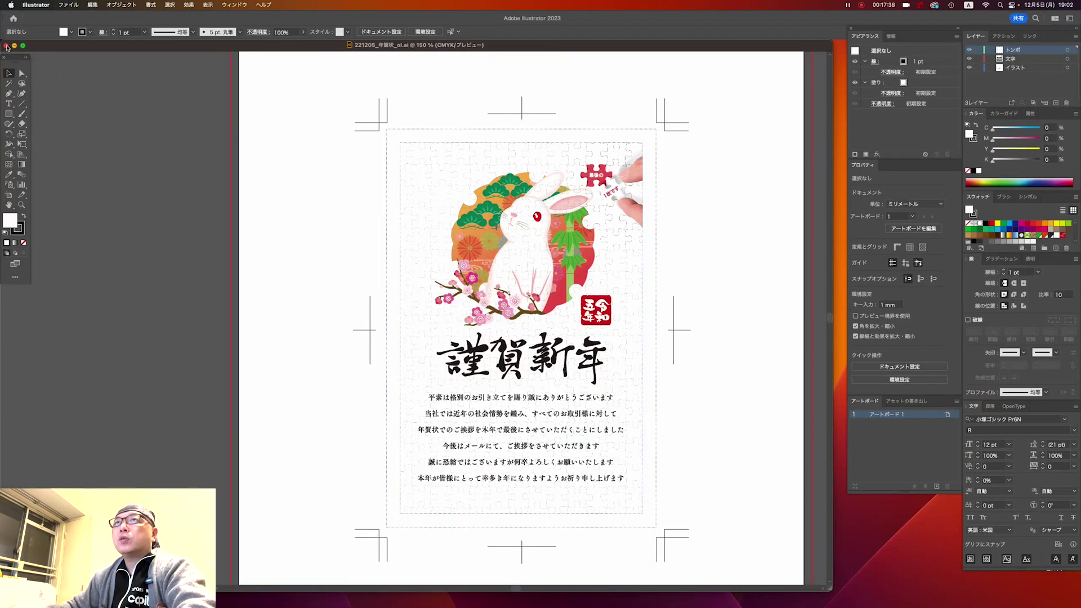
{"action": "left_click", "coordinate": [6, 47]}
{"action": "left_click", "coordinate": [584, 297]}
{"action": "mouse_move", "coordinate": [495, 298]}
{"action": "left_mouse_down"}
{"action": "mouse_move", "coordinate": [498, 246]}
{"action": "mouse_move", "coordinate": [597, 362]}
{"action": "left_mouse_up"}
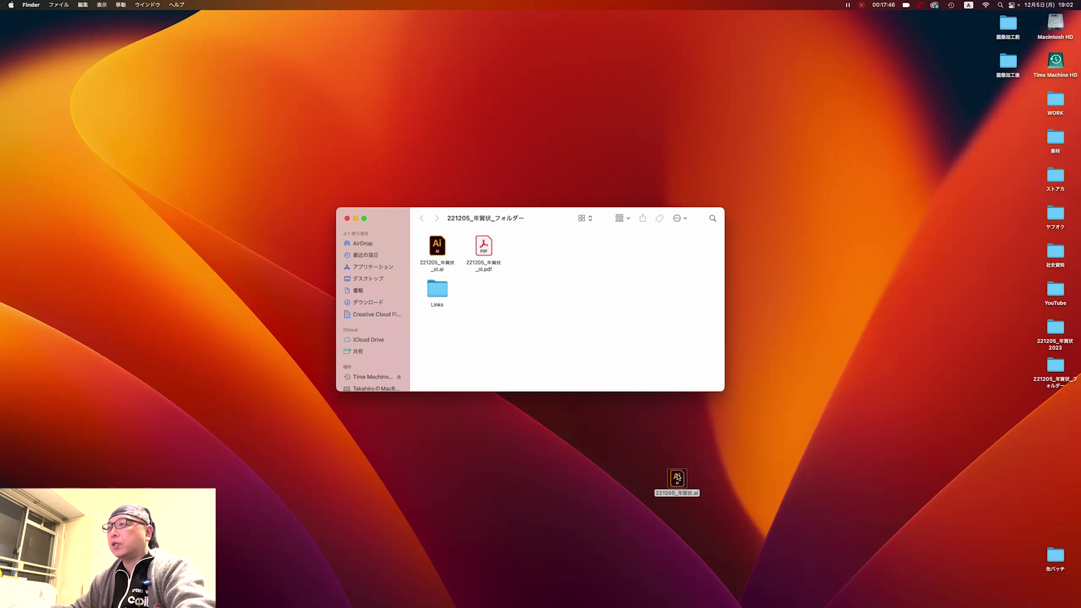
{"action": "key", "text": "super+a"}
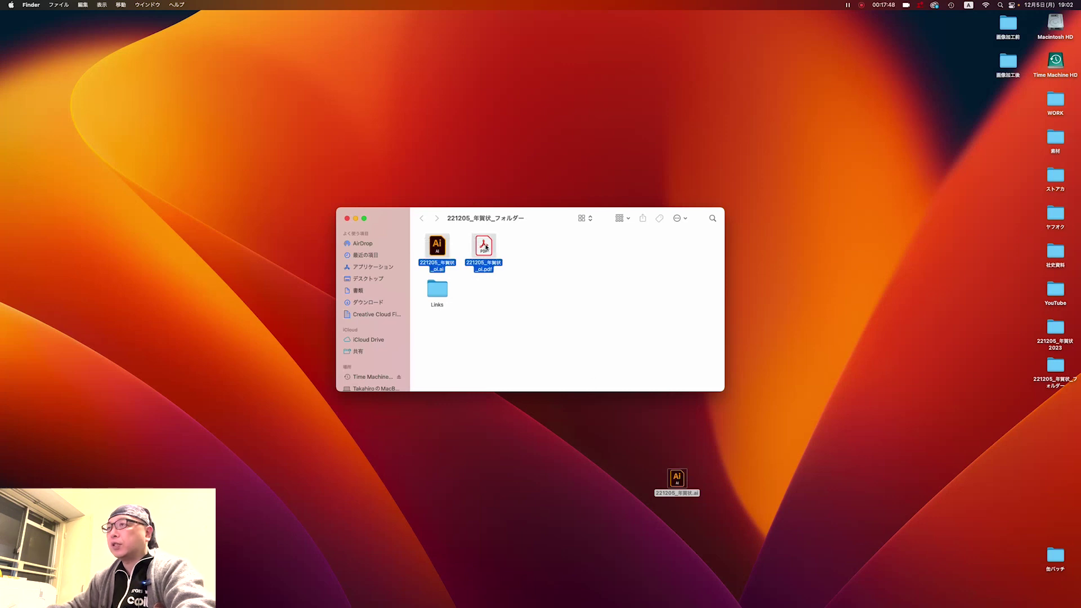
{"action": "left_click_drag", "start_coordinate": [431, 241], "coordinate": [605, 333]}
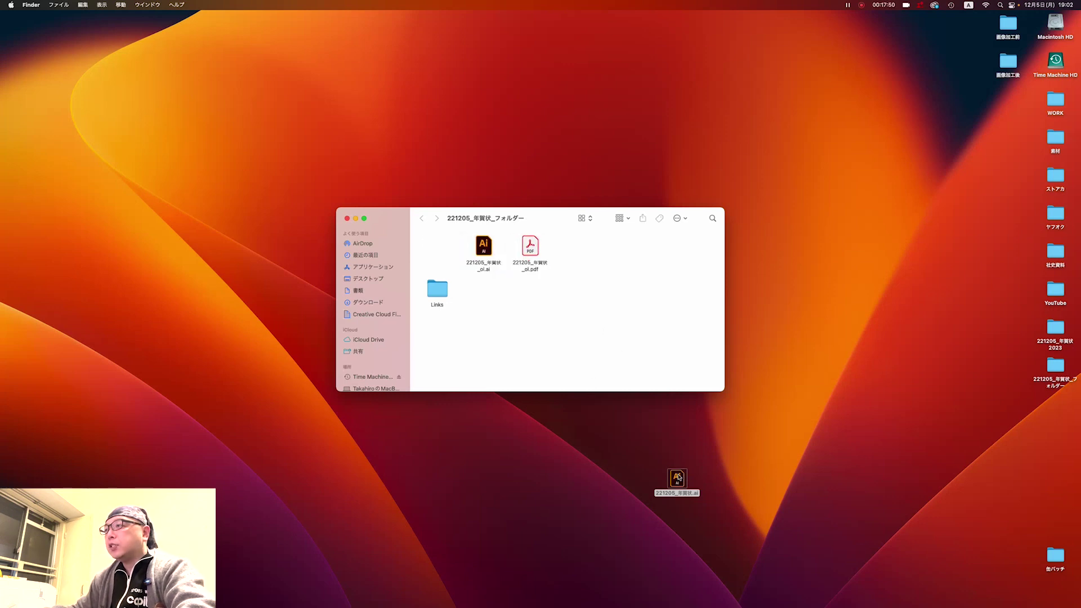
{"action": "left_click_drag", "start_coordinate": [678, 478], "coordinate": [444, 248]}
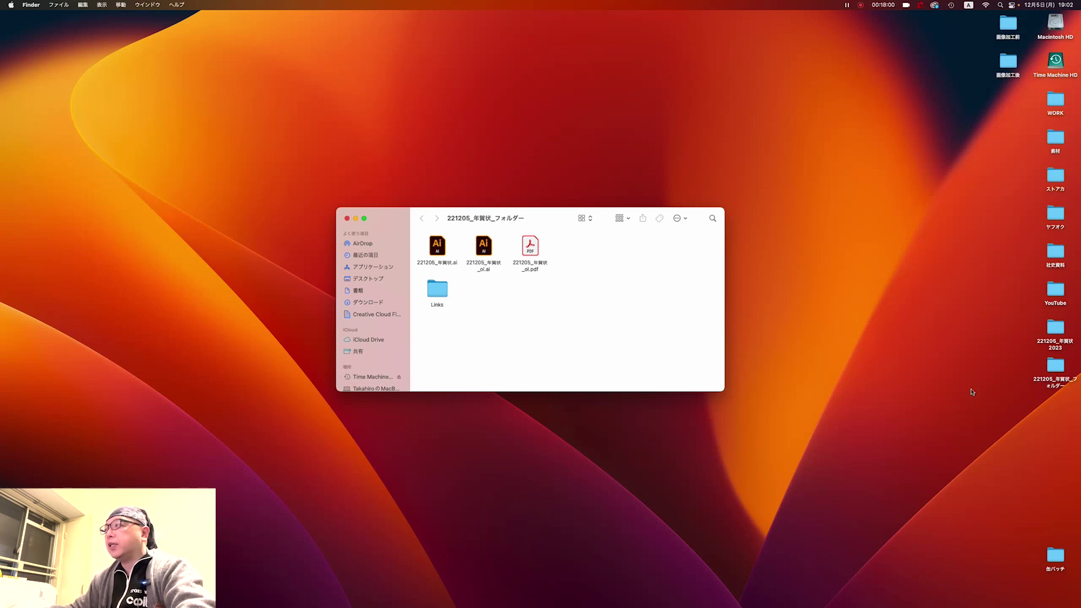
Reposition the folder icon and window, then open 221205_年賀状_ol.ai in Illustrator
{"action": "left_click_drag", "start_coordinate": [1052, 365], "coordinate": [1055, 392]}
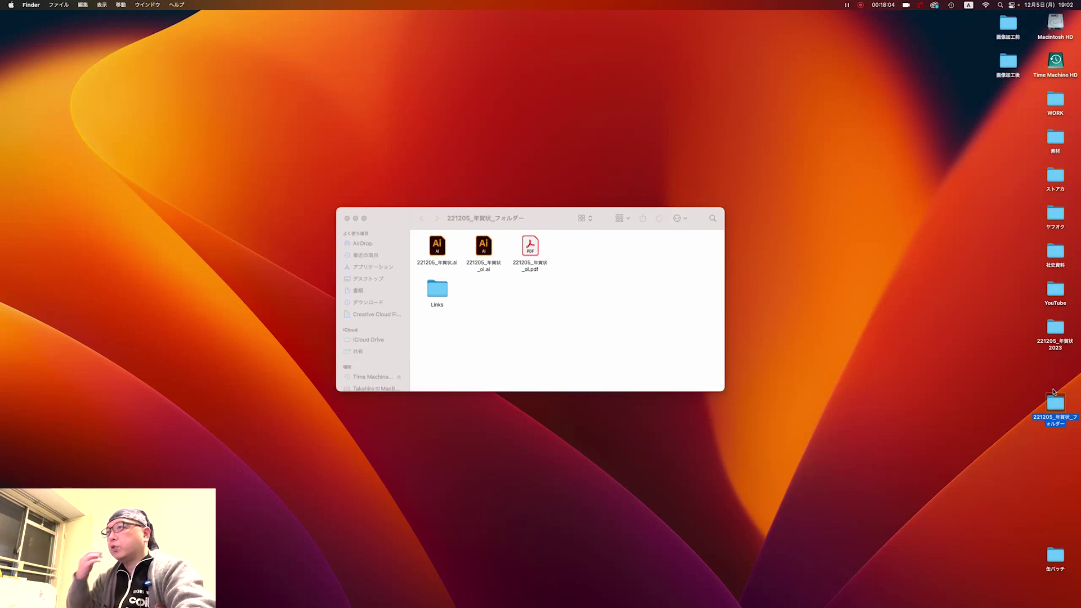
{"action": "left_click", "coordinate": [668, 313]}
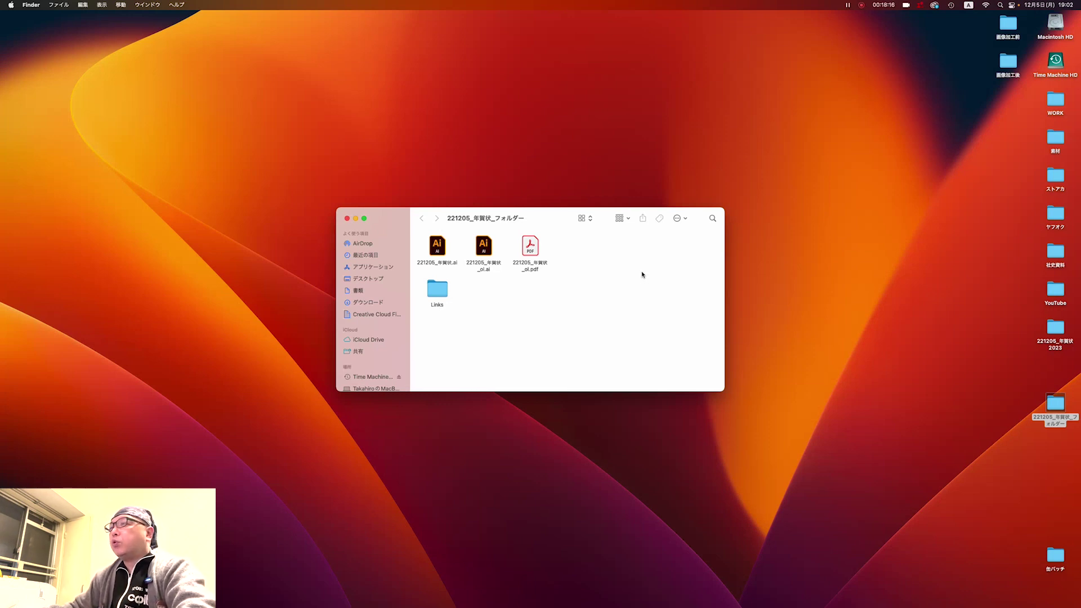
{"action": "left_click_drag", "start_coordinate": [545, 217], "coordinate": [540, 210]}
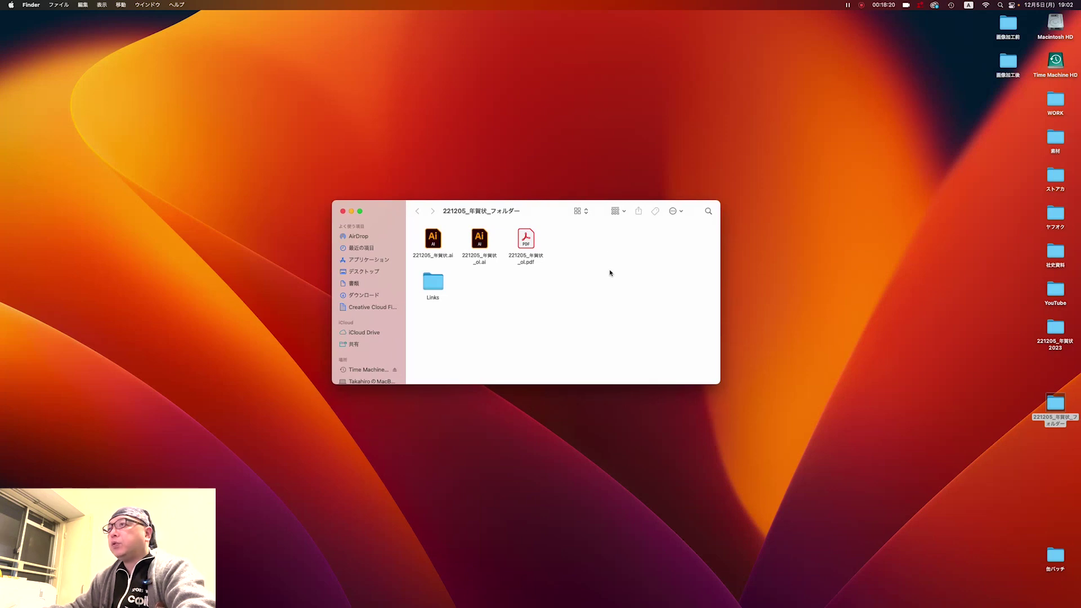
{"action": "double_click", "coordinate": [477, 241]}
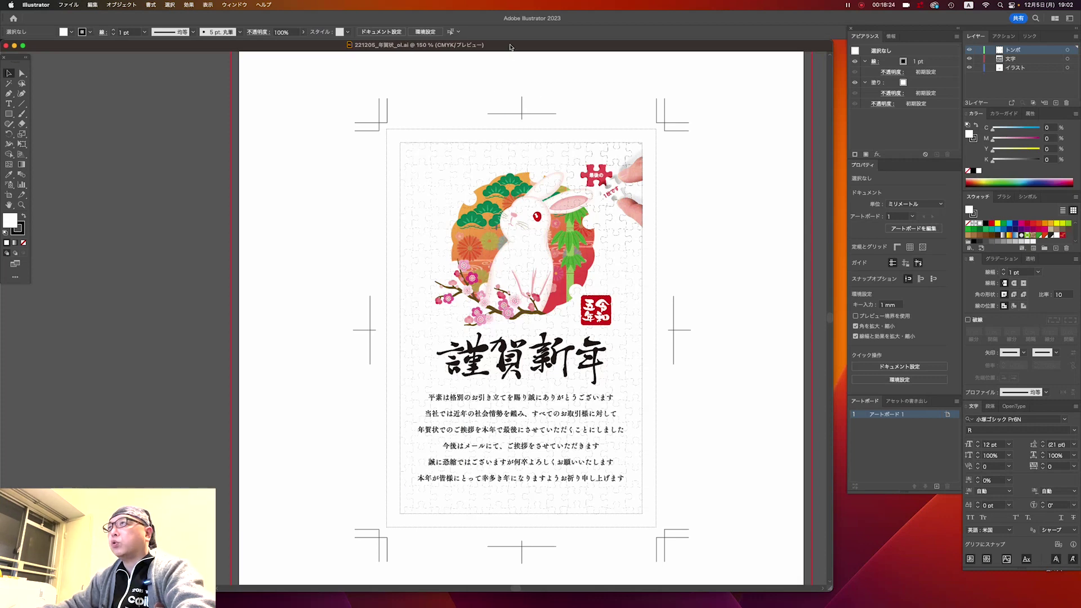
Minimize the postcard and move the old 221205_年賀状_ol.pdf to the Trash
{"action": "double_click", "coordinate": [511, 46]}
{"action": "left_click", "coordinate": [555, 295]}
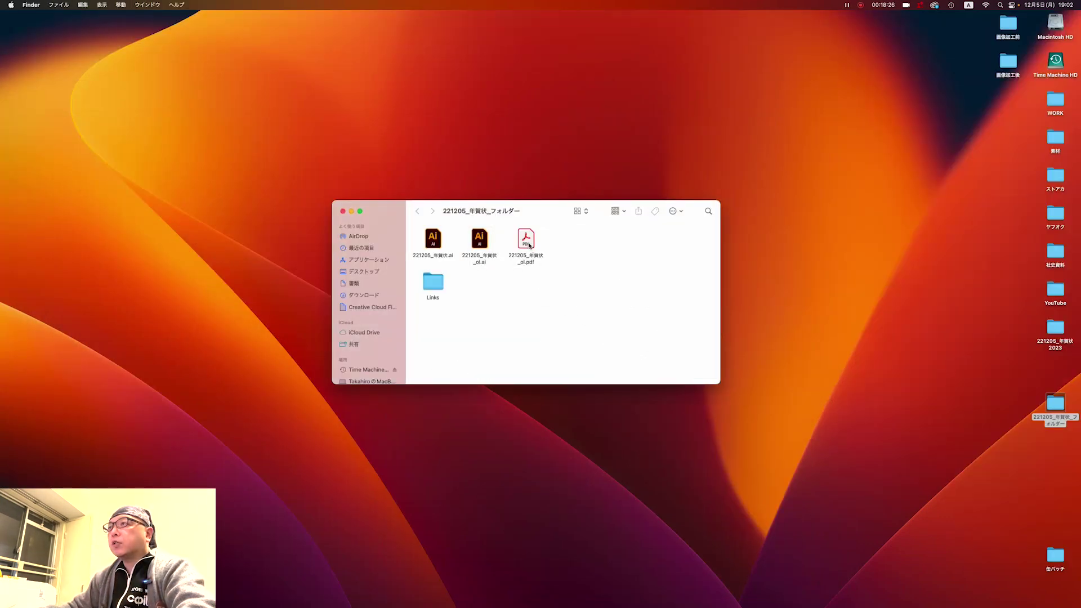
{"action": "mouse_move", "coordinate": [529, 245]}
{"action": "left_mouse_down"}
{"action": "mouse_move", "coordinate": [824, 602]}
{"action": "mouse_move", "coordinate": [808, 595]}
{"action": "left_mouse_up"}
Restore the outlined postcard, nudge its view, and bring up the printpac guide in Safari
{"action": "left_click", "coordinate": [793, 596]}
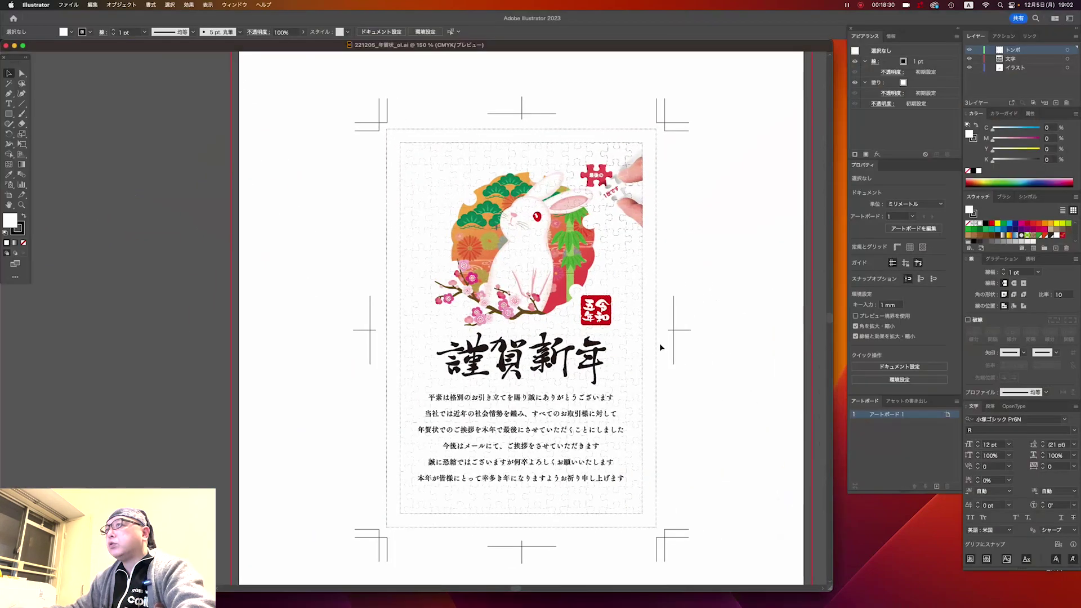
{"action": "scroll", "coordinate": [660, 343], "scroll_direction": "right", "scroll_amount": 5}
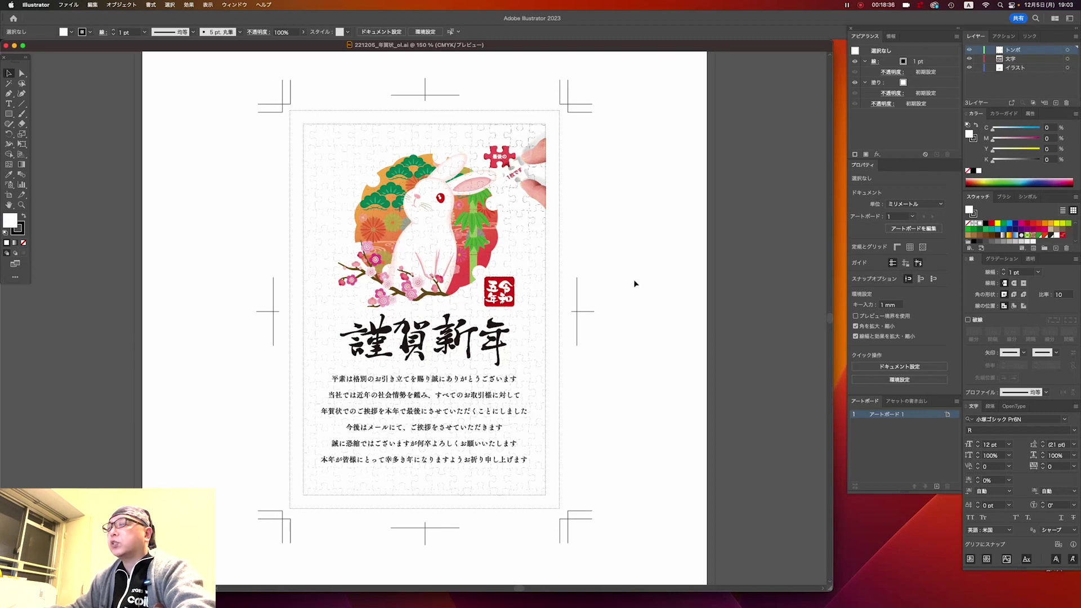
{"action": "scroll", "coordinate": [619, 285], "scroll_direction": "left", "scroll_amount": 2}
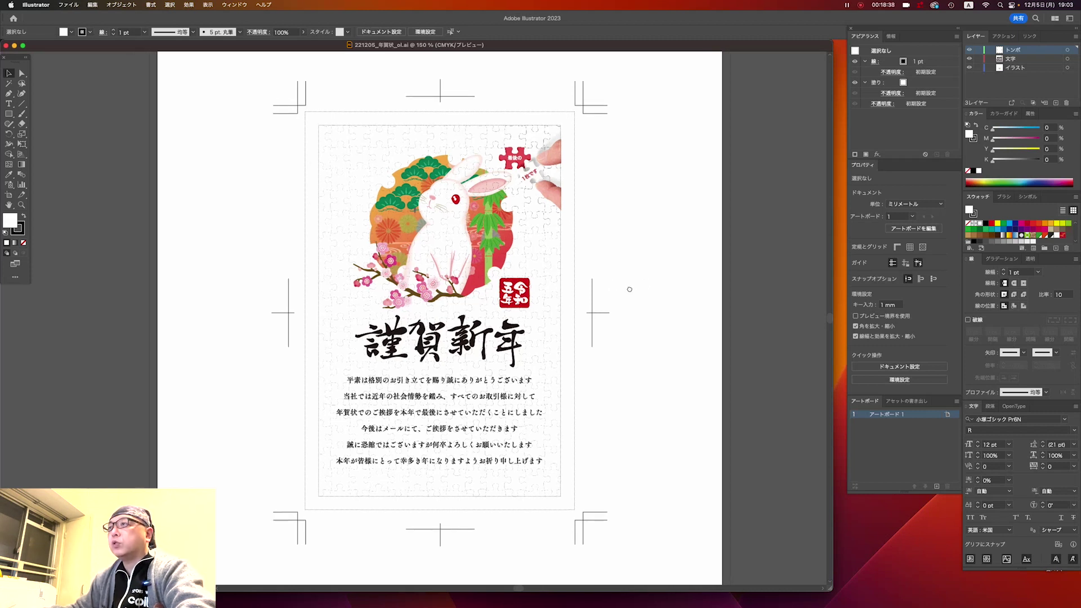
{"action": "scroll", "coordinate": [462, 269], "scroll_direction": "down", "scroll_amount": 1}
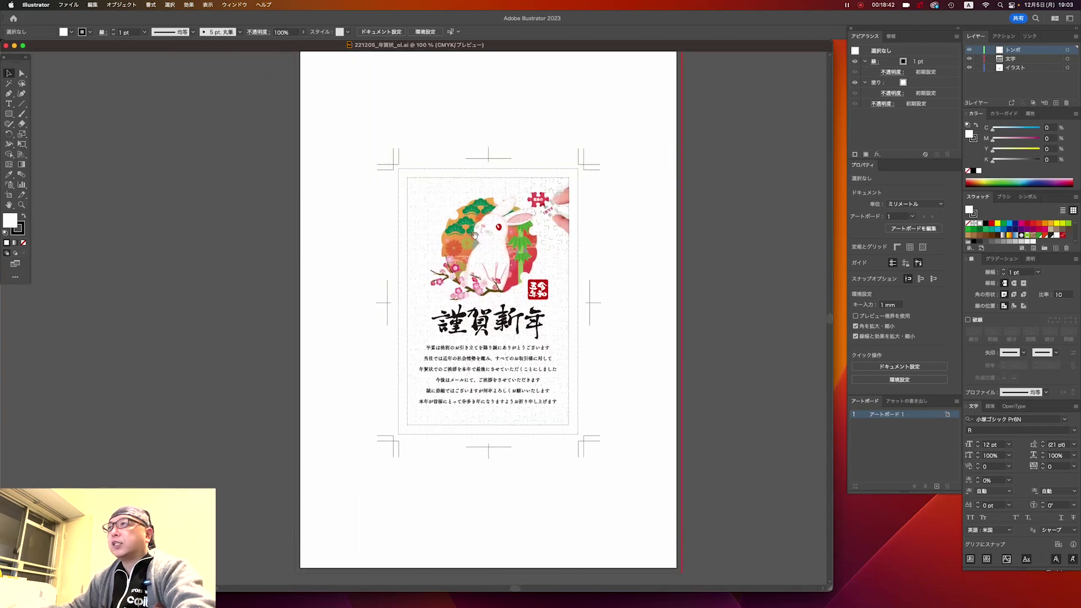
{"action": "scroll", "coordinate": [541, 214], "scroll_direction": "up", "scroll_amount": 1}
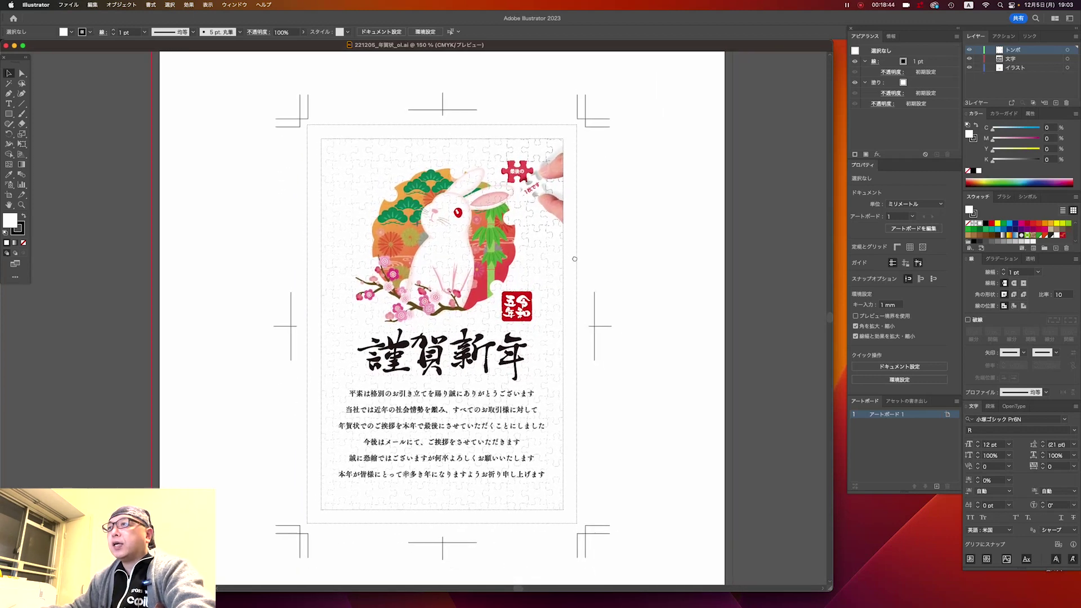
{"action": "scroll", "coordinate": [619, 264], "scroll_direction": "down", "scroll_amount": 1}
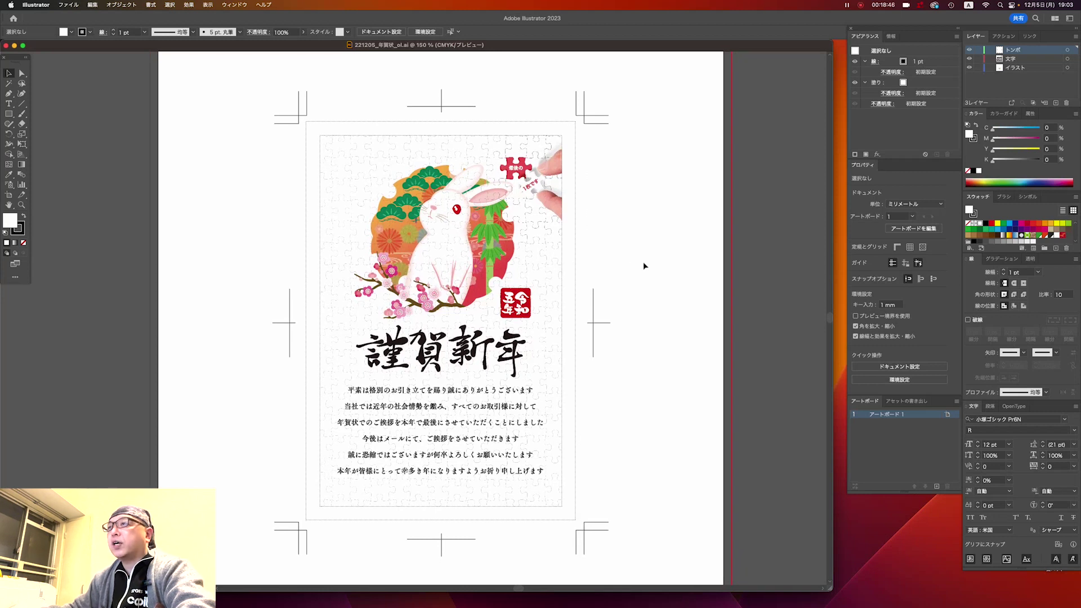
{"action": "left_click_drag", "start_coordinate": [636, 266], "coordinate": [606, 260]}
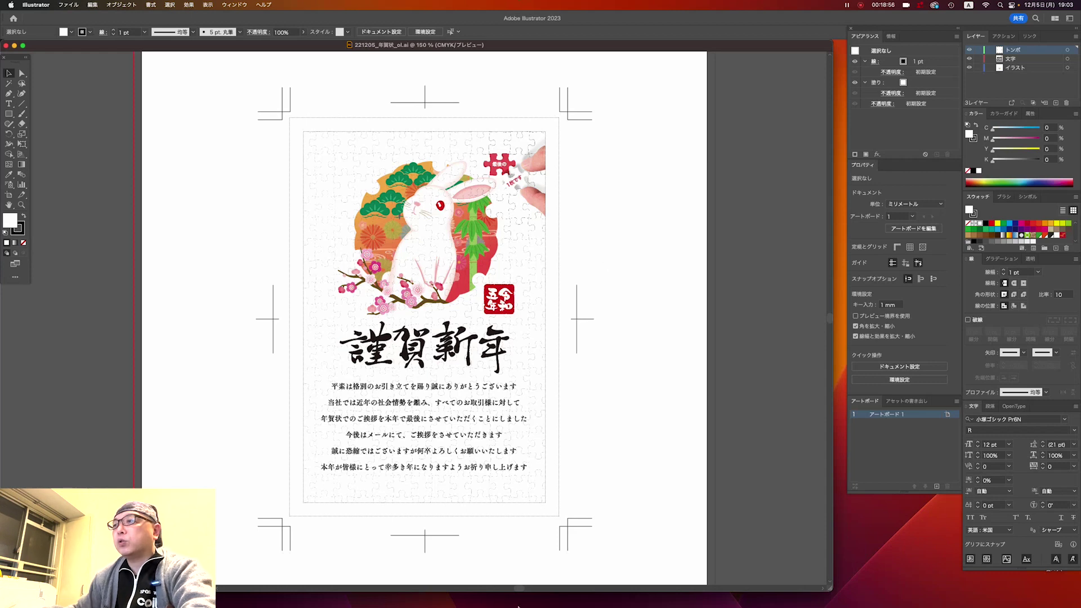
{"action": "left_click", "coordinate": [314, 592]}
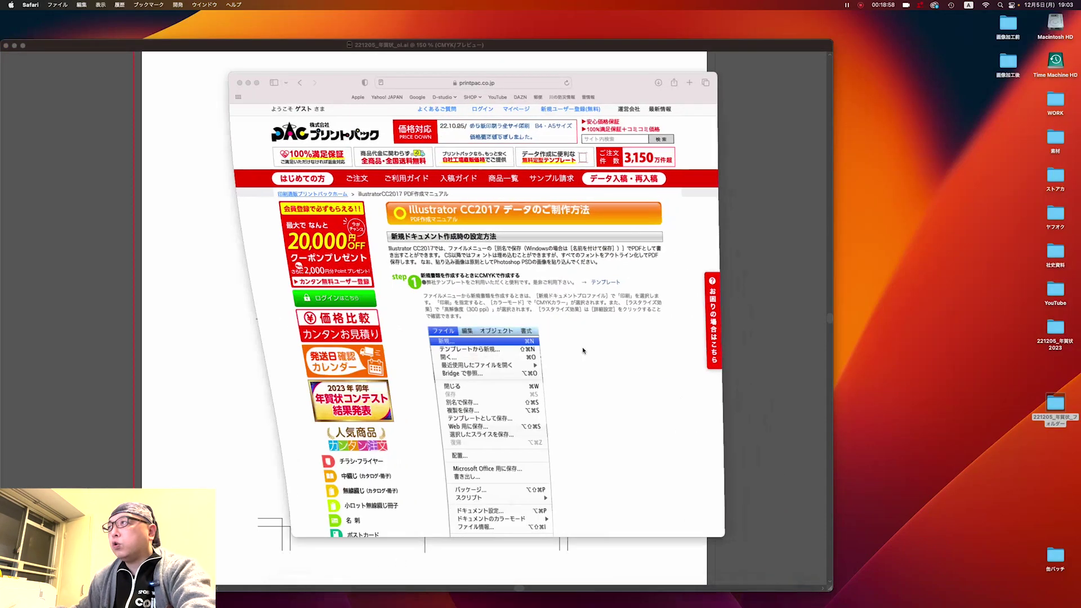
Move the guide beside the postcard and scroll through its A4, CMYK, 300 ppi new-document example
{"action": "left_click_drag", "start_coordinate": [358, 82], "coordinate": [608, 88]}
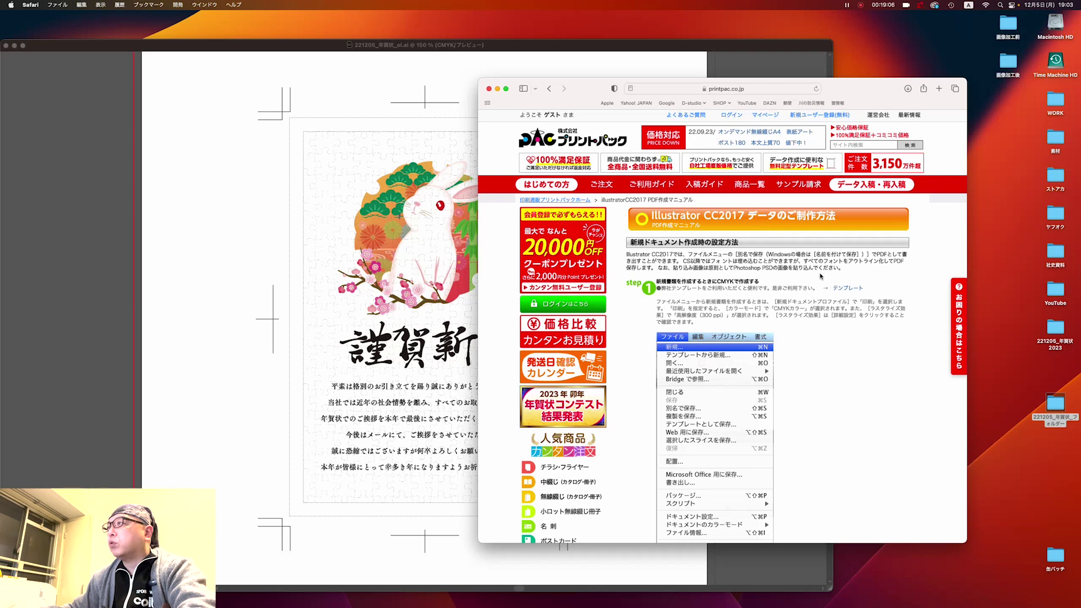
{"action": "scroll", "coordinate": [821, 276], "scroll_direction": "down", "scroll_amount": 1}
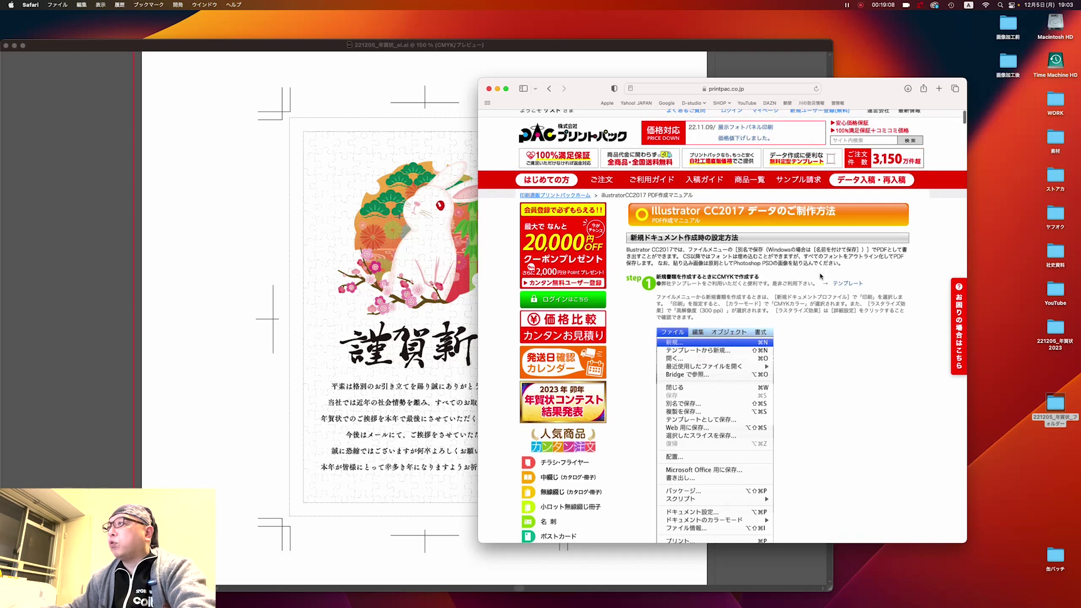
{"action": "scroll", "coordinate": [820, 276], "scroll_direction": "up", "scroll_amount": 1}
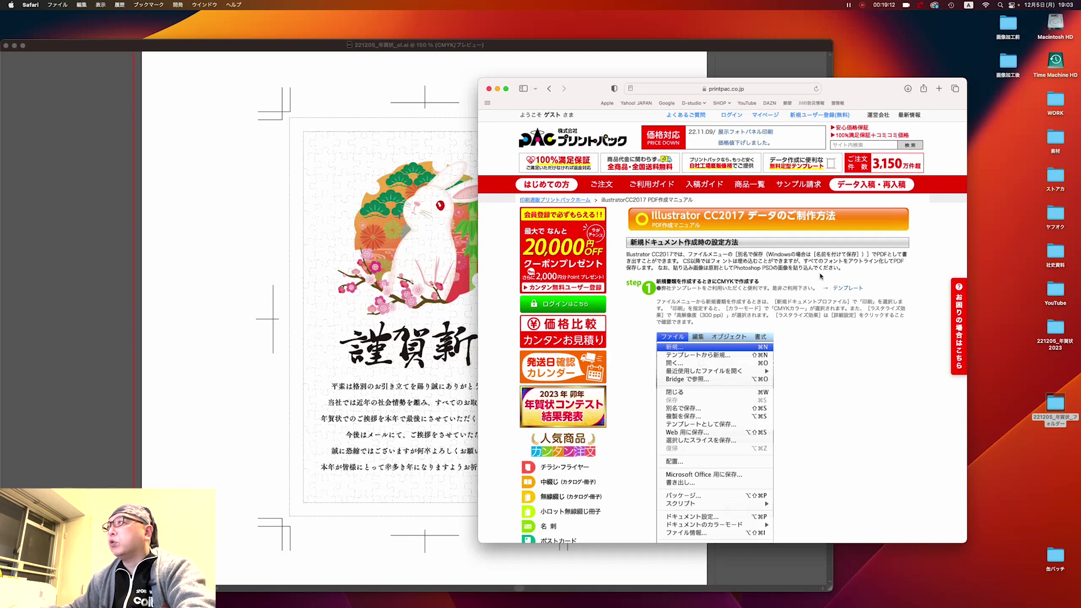
{"action": "scroll", "coordinate": [821, 276], "scroll_direction": "down", "scroll_amount": 1}
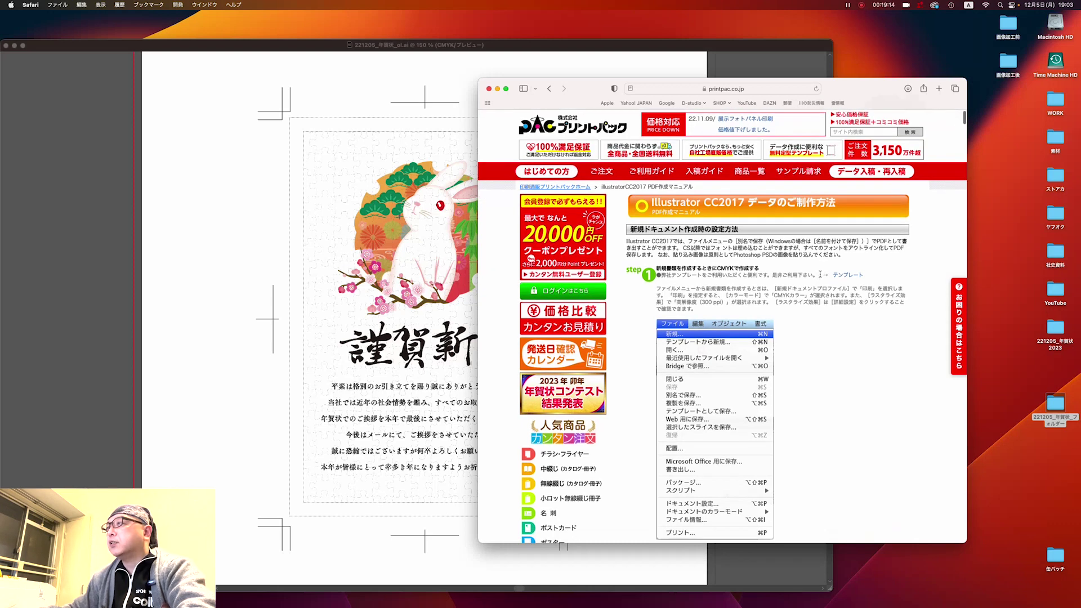
{"action": "scroll", "coordinate": [820, 276], "scroll_direction": "down", "scroll_amount": 1}
{"action": "scroll", "coordinate": [821, 276], "scroll_direction": "down", "scroll_amount": 5}
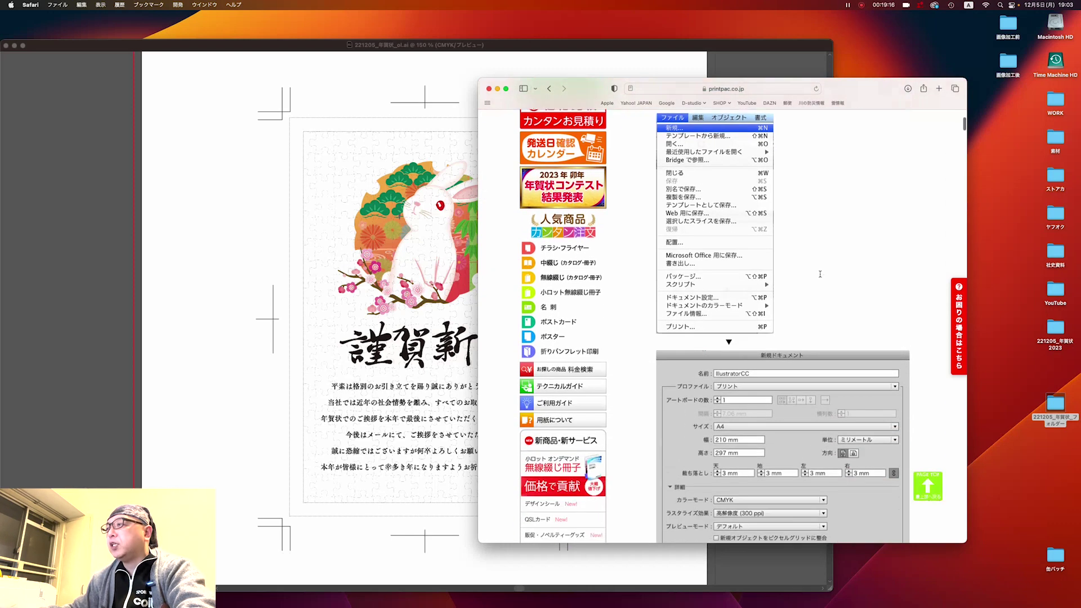
Shift the guide further right, check the postcard, and scroll the guide back to step 1
{"action": "left_click_drag", "start_coordinate": [555, 88], "coordinate": [659, 85]}
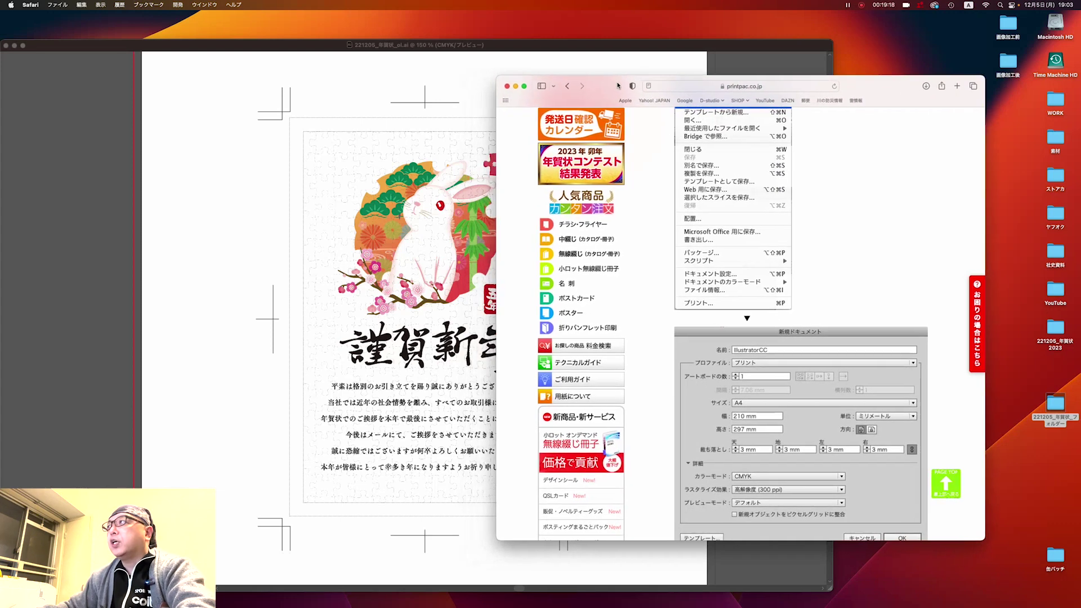
{"action": "left_click", "coordinate": [545, 58]}
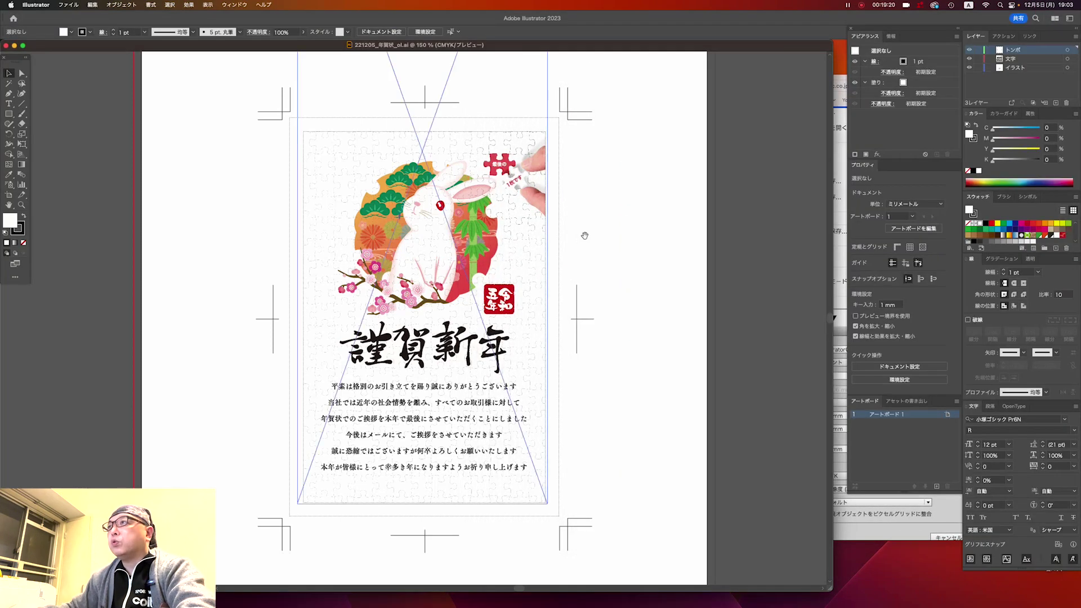
{"action": "scroll", "coordinate": [582, 234], "scroll_direction": "right", "scroll_amount": 5}
{"action": "left_click", "coordinate": [893, 523]}
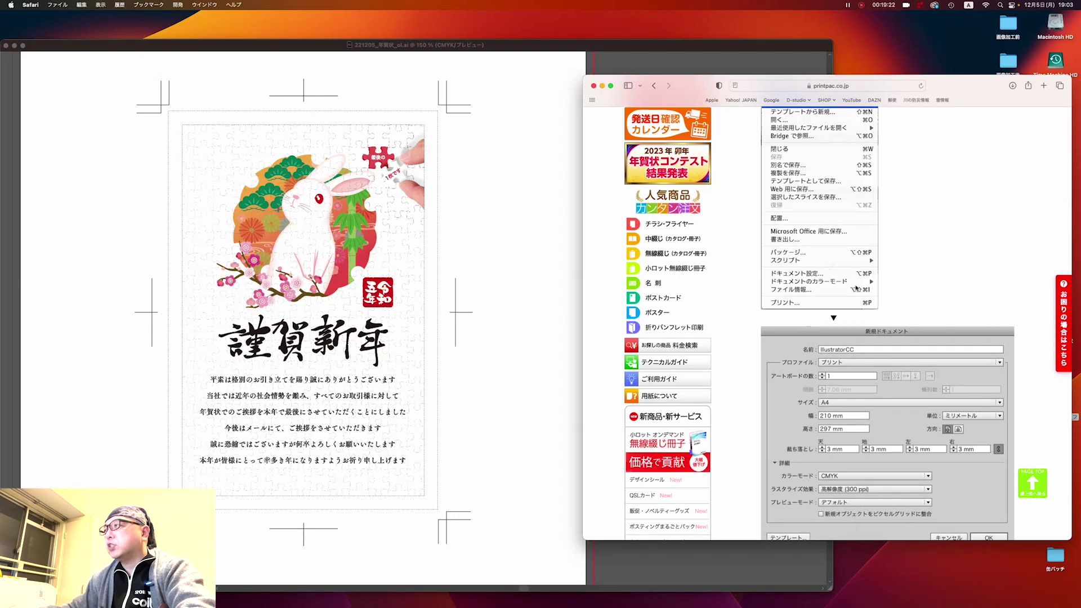
{"action": "scroll", "coordinate": [856, 280], "scroll_direction": "up", "scroll_amount": 5}
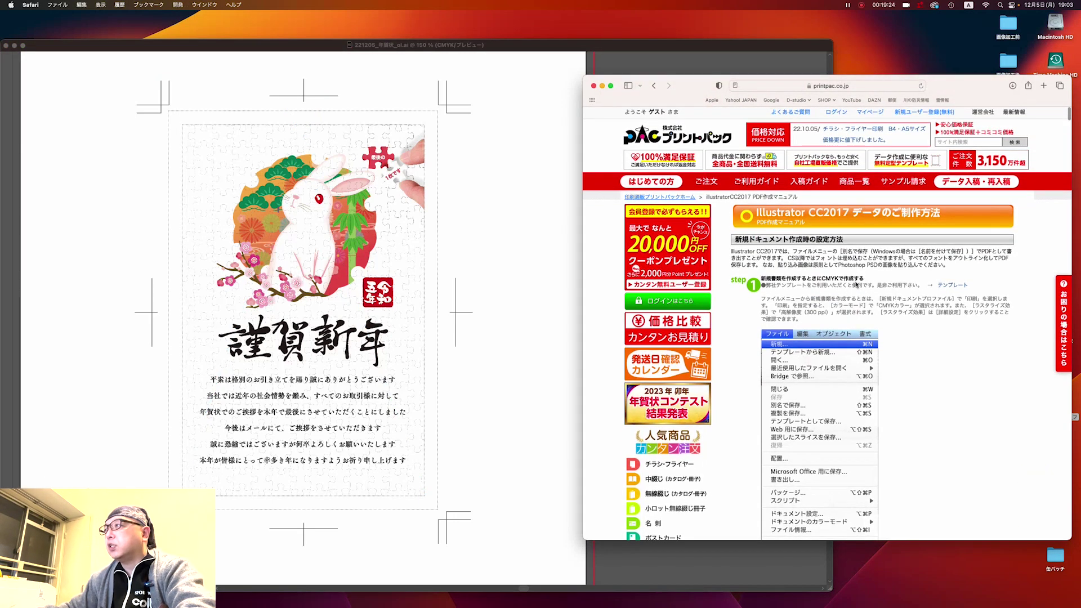
Scroll the printpac guide down to step 6's ベクトル100 flattener preset, then return to Illustrator
{"action": "scroll", "coordinate": [856, 285], "scroll_direction": "down", "scroll_amount": 3}
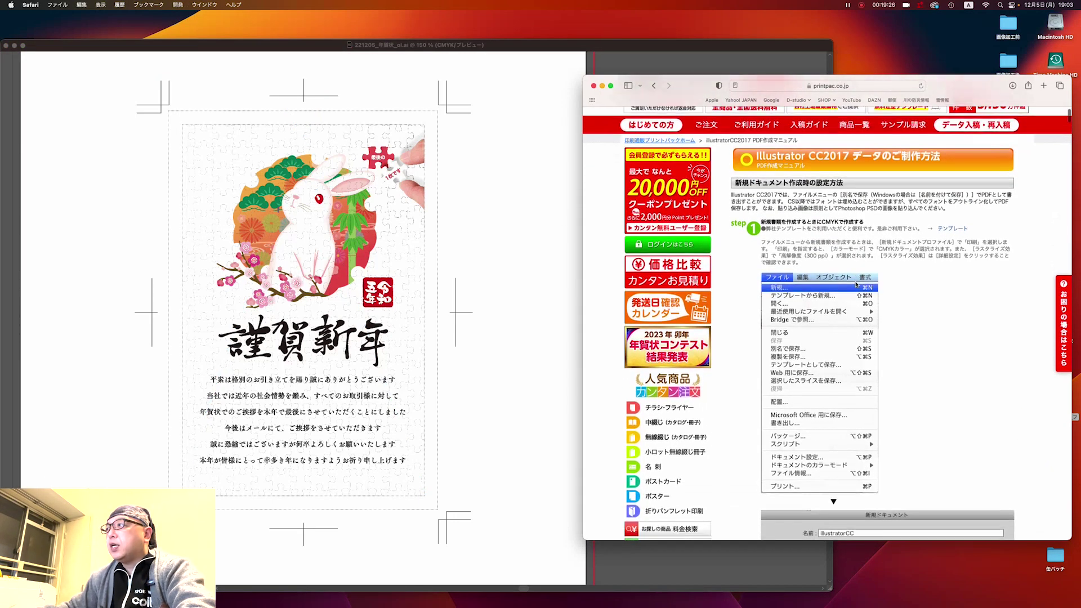
{"action": "scroll", "coordinate": [856, 285], "scroll_direction": "down", "scroll_amount": 3}
{"action": "scroll", "coordinate": [856, 285], "scroll_direction": "down", "scroll_amount": 3}
{"action": "scroll", "coordinate": [856, 285], "scroll_direction": "down", "scroll_amount": 3}
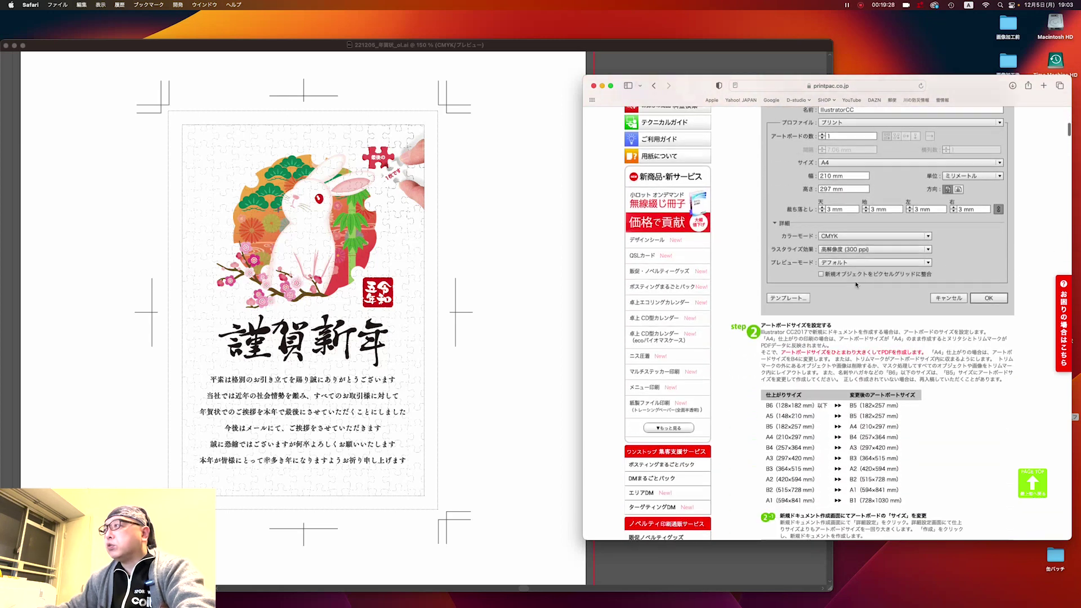
{"action": "scroll", "coordinate": [856, 286], "scroll_direction": "down", "scroll_amount": 3}
{"action": "scroll", "coordinate": [856, 284], "scroll_direction": "down", "scroll_amount": 5}
{"action": "scroll", "coordinate": [856, 285], "scroll_direction": "down", "scroll_amount": 5}
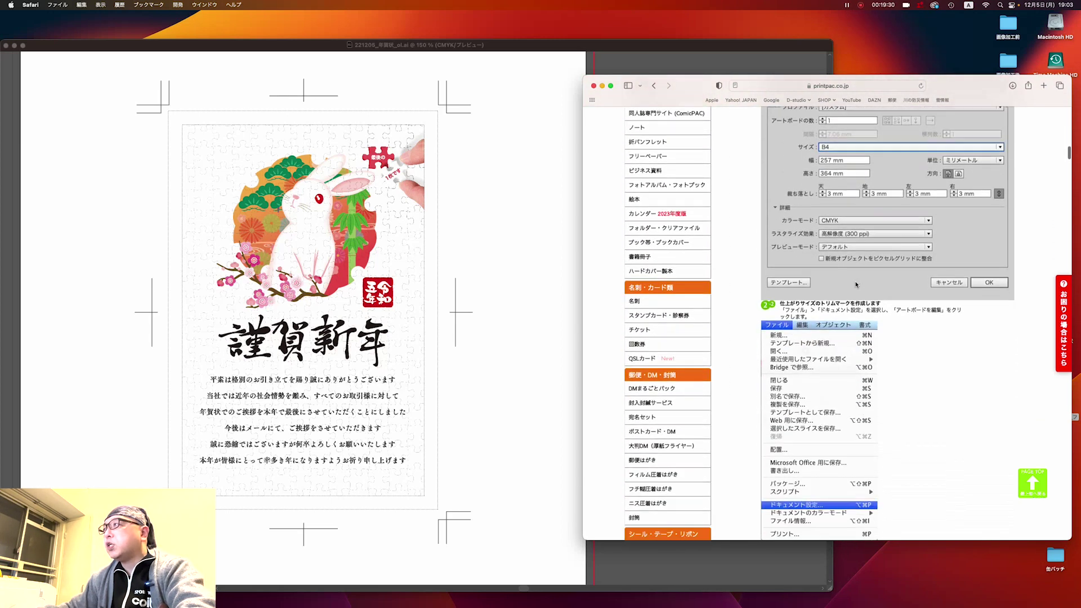
{"action": "scroll", "coordinate": [856, 284], "scroll_direction": "down", "scroll_amount": 5}
{"action": "scroll", "coordinate": [856, 284], "scroll_direction": "down", "scroll_amount": 5}
{"action": "scroll", "coordinate": [857, 285], "scroll_direction": "down", "scroll_amount": 5}
{"action": "scroll", "coordinate": [856, 285], "scroll_direction": "down", "scroll_amount": 5}
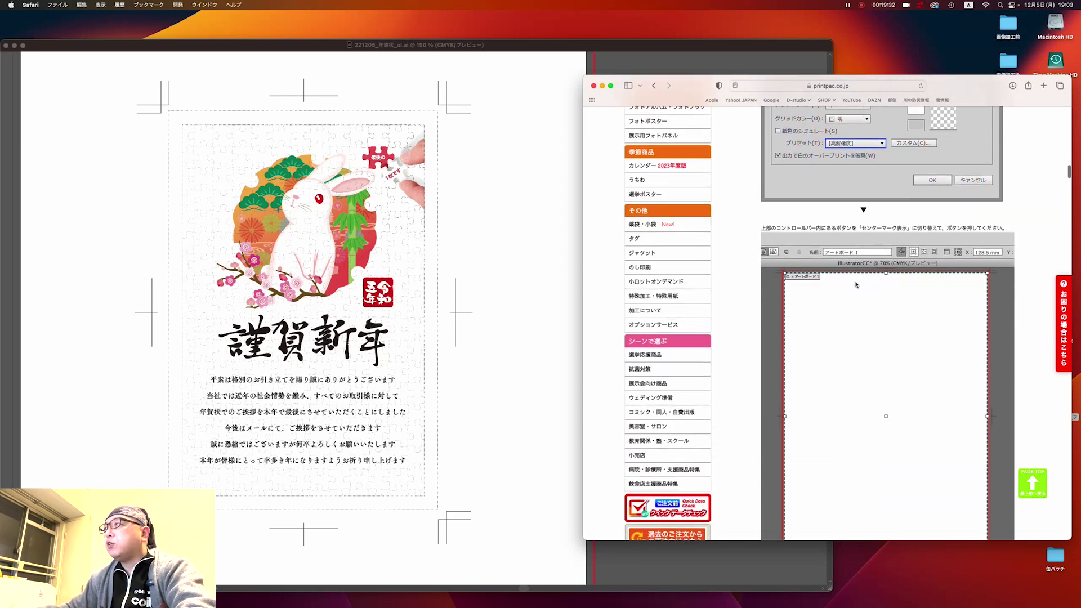
{"action": "scroll", "coordinate": [856, 284], "scroll_direction": "down", "scroll_amount": 5}
{"action": "scroll", "coordinate": [856, 285], "scroll_direction": "down", "scroll_amount": 5}
{"action": "scroll", "coordinate": [856, 284], "scroll_direction": "down", "scroll_amount": 5}
{"action": "scroll", "coordinate": [856, 284], "scroll_direction": "down", "scroll_amount": 5}
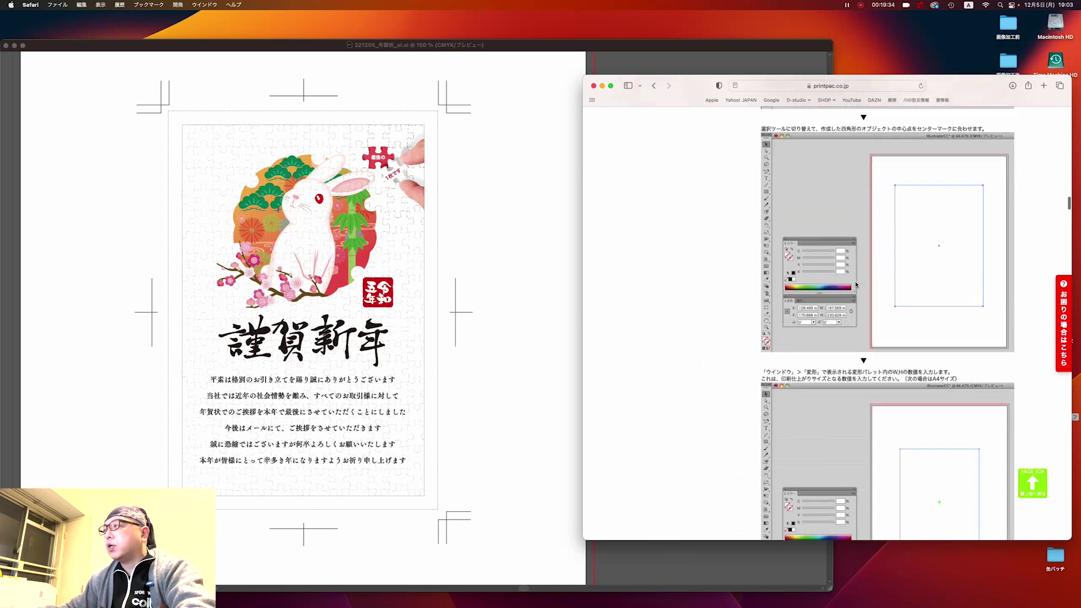
{"action": "scroll", "coordinate": [857, 285], "scroll_direction": "down", "scroll_amount": 5}
{"action": "scroll", "coordinate": [856, 285], "scroll_direction": "down", "scroll_amount": 5}
{"action": "scroll", "coordinate": [856, 285], "scroll_direction": "down", "scroll_amount": 5}
{"action": "scroll", "coordinate": [856, 284], "scroll_direction": "down", "scroll_amount": 5}
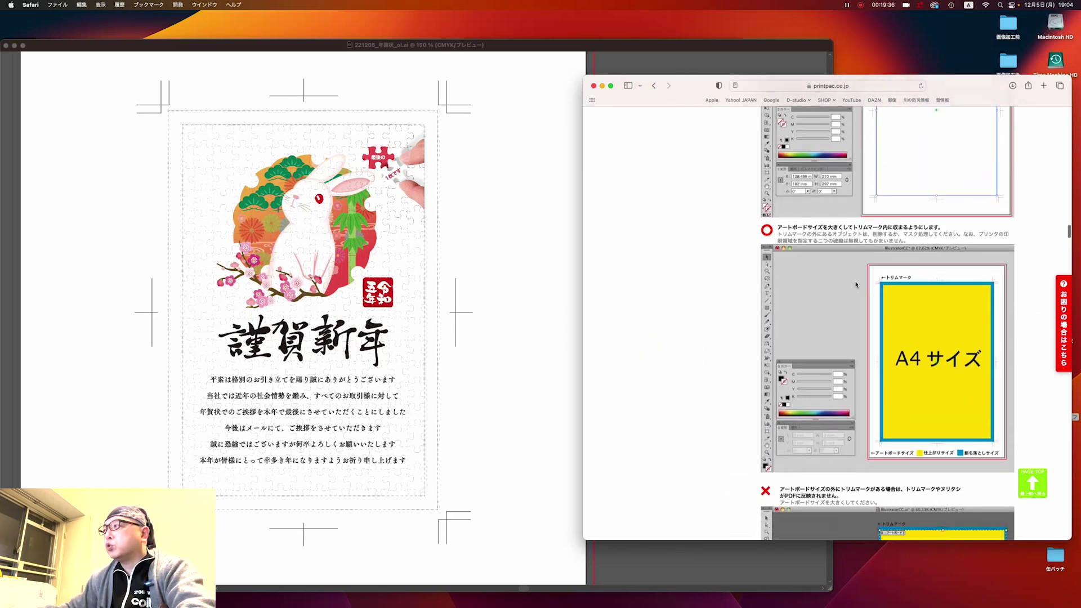
{"action": "scroll", "coordinate": [856, 284], "scroll_direction": "down", "scroll_amount": 5}
{"action": "scroll", "coordinate": [856, 285], "scroll_direction": "down", "scroll_amount": 5}
{"action": "scroll", "coordinate": [856, 284], "scroll_direction": "down", "scroll_amount": 5}
{"action": "scroll", "coordinate": [856, 284], "scroll_direction": "down", "scroll_amount": 5}
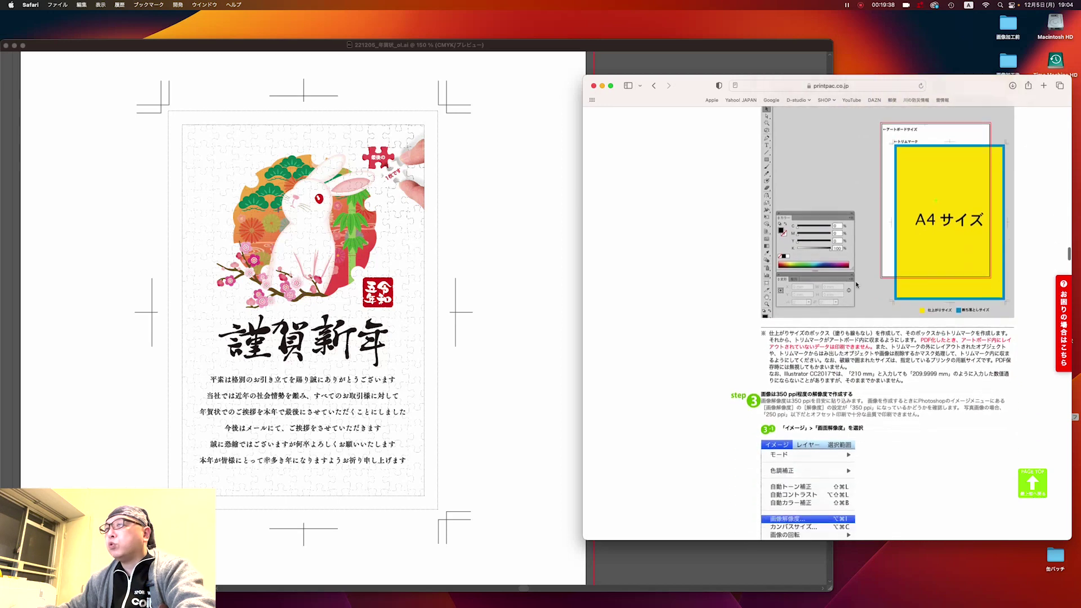
{"action": "scroll", "coordinate": [856, 285], "scroll_direction": "down", "scroll_amount": 5}
{"action": "scroll", "coordinate": [857, 285], "scroll_direction": "down", "scroll_amount": 5}
{"action": "scroll", "coordinate": [856, 285], "scroll_direction": "down", "scroll_amount": 5}
{"action": "scroll", "coordinate": [856, 284], "scroll_direction": "down", "scroll_amount": 3}
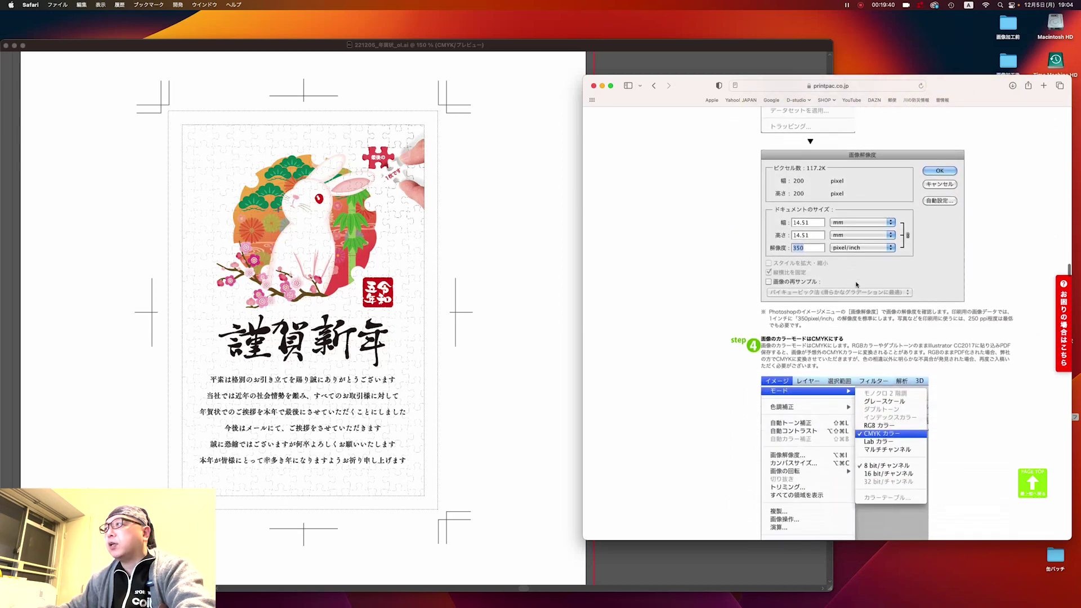
{"action": "scroll", "coordinate": [856, 284], "scroll_direction": "down", "scroll_amount": 3}
{"action": "scroll", "coordinate": [856, 284], "scroll_direction": "down", "scroll_amount": 3}
{"action": "scroll", "coordinate": [856, 284], "scroll_direction": "down", "scroll_amount": 3}
{"action": "scroll", "coordinate": [857, 285], "scroll_direction": "down", "scroll_amount": 3}
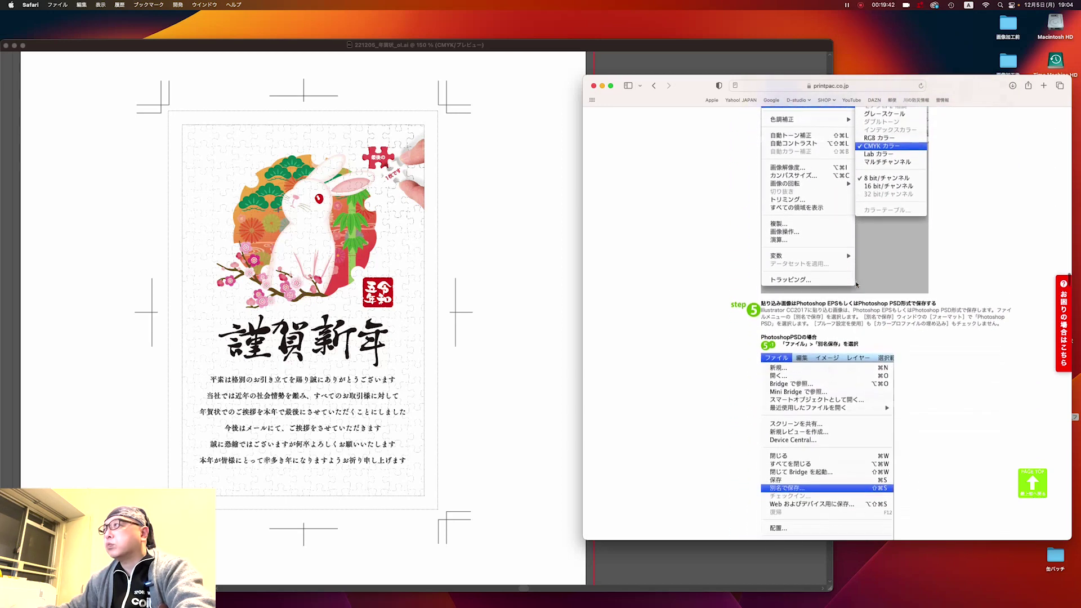
{"action": "scroll", "coordinate": [856, 285], "scroll_direction": "down", "scroll_amount": 3}
{"action": "scroll", "coordinate": [856, 285], "scroll_direction": "down", "scroll_amount": 3}
{"action": "scroll", "coordinate": [857, 284], "scroll_direction": "down", "scroll_amount": 3}
{"action": "scroll", "coordinate": [856, 285], "scroll_direction": "down", "scroll_amount": 3}
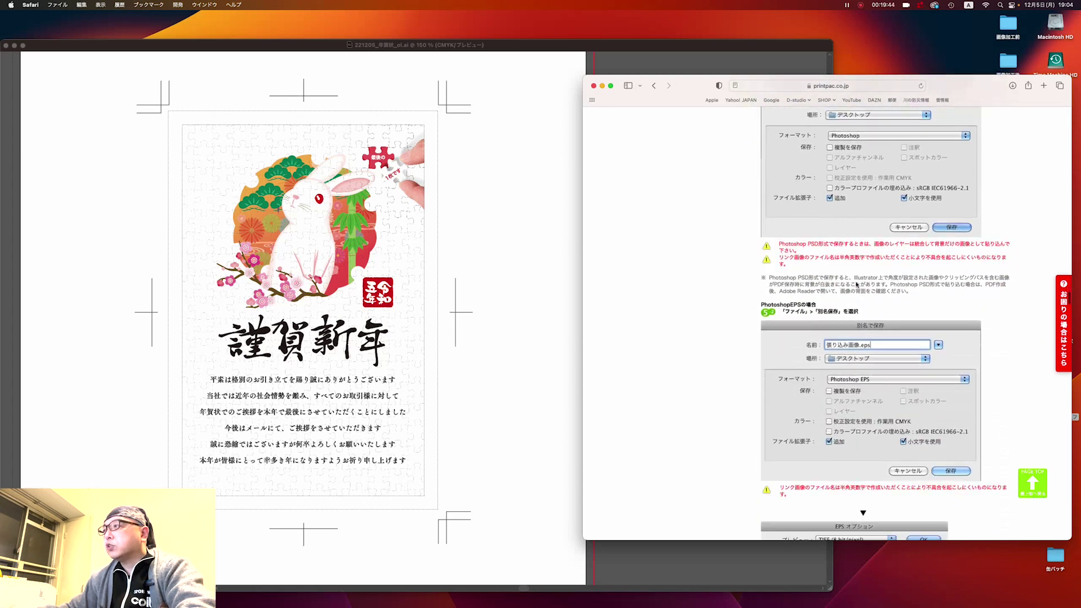
{"action": "scroll", "coordinate": [857, 284], "scroll_direction": "down", "scroll_amount": 3}
{"action": "scroll", "coordinate": [857, 284], "scroll_direction": "down", "scroll_amount": 3}
{"action": "scroll", "coordinate": [856, 284], "scroll_direction": "down", "scroll_amount": 3}
{"action": "scroll", "coordinate": [857, 284], "scroll_direction": "down", "scroll_amount": 2}
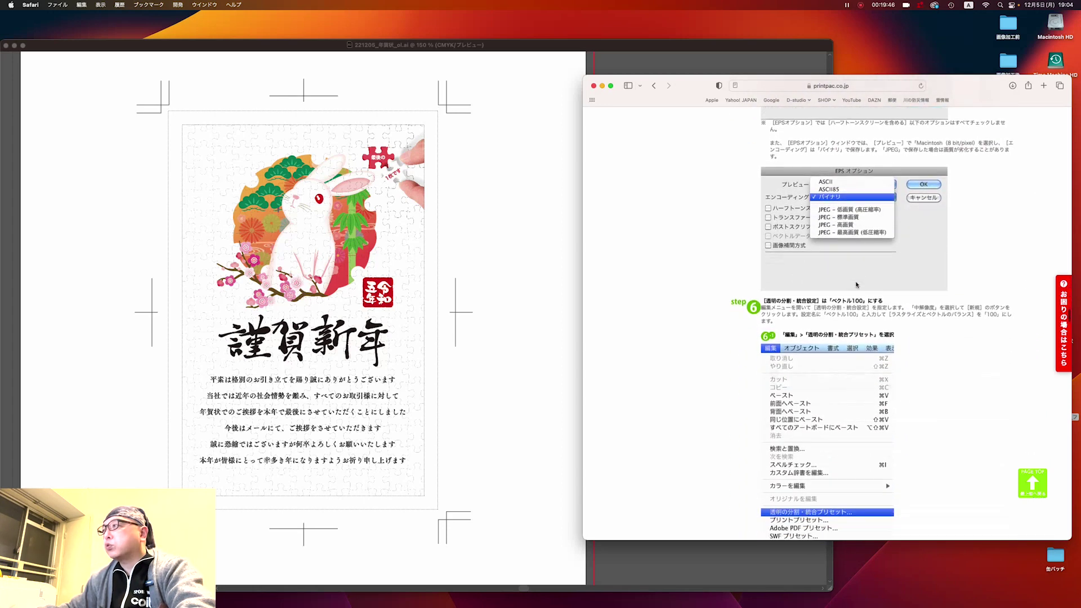
{"action": "scroll", "coordinate": [857, 285], "scroll_direction": "down", "scroll_amount": 4}
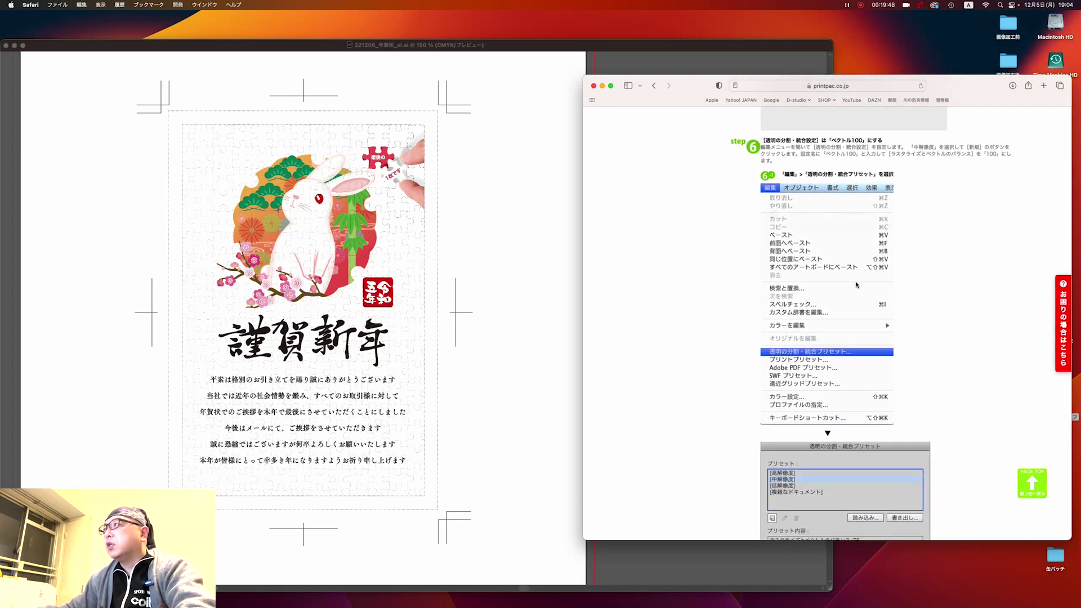
{"action": "scroll", "coordinate": [857, 284], "scroll_direction": "down", "scroll_amount": 1}
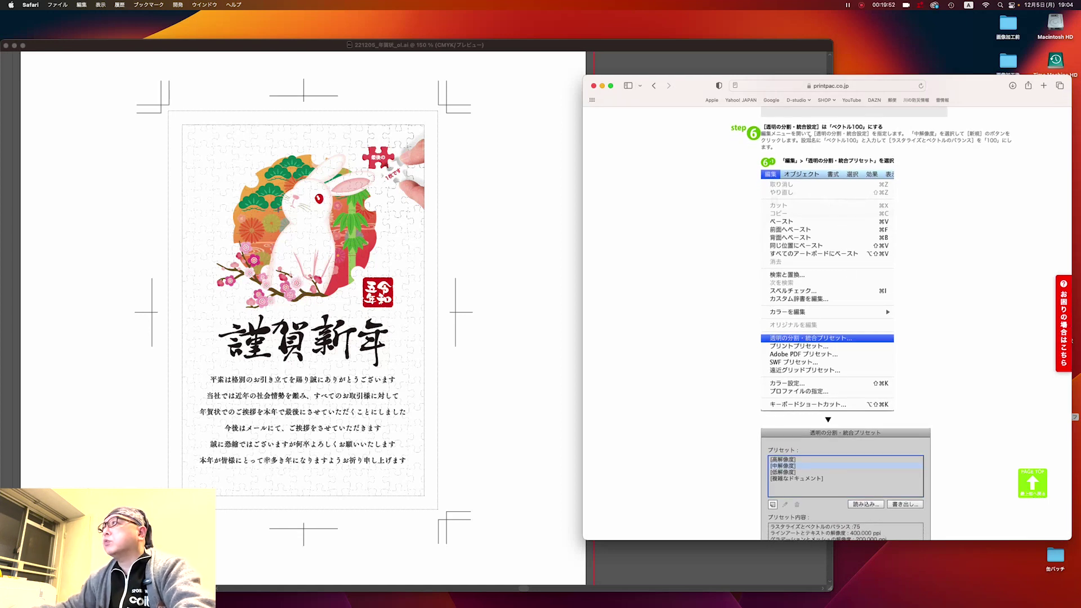
{"action": "left_click", "coordinate": [442, 182]}
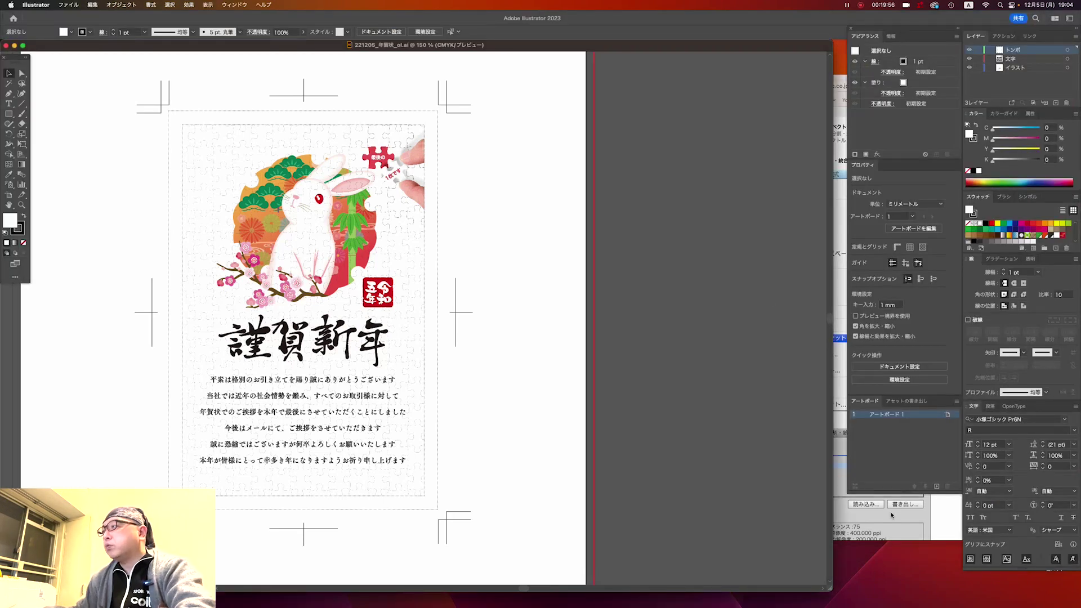
Compare the print shop guide against the postcard, switching between Safari and Illustrator
{"action": "left_click", "coordinate": [840, 466]}
{"action": "left_click", "coordinate": [539, 237]}
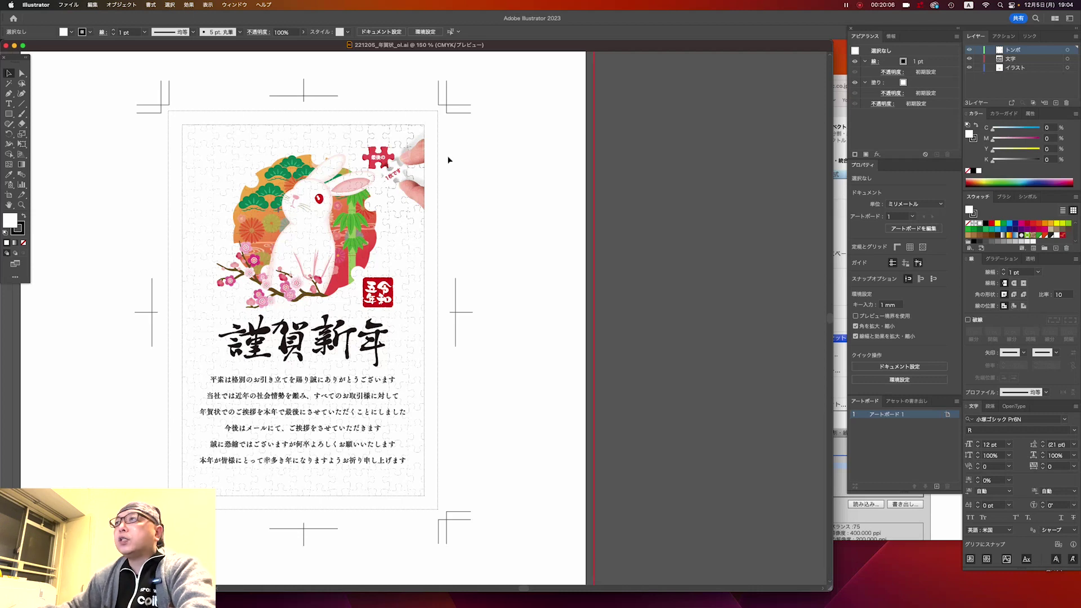
{"action": "left_click", "coordinate": [936, 528]}
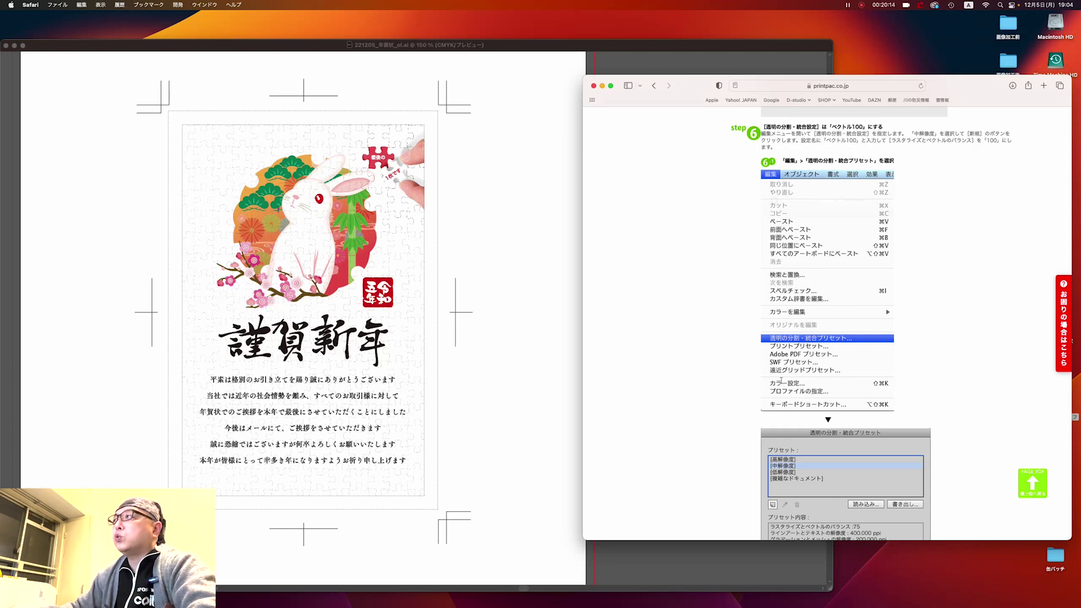
{"action": "left_click", "coordinate": [537, 212]}
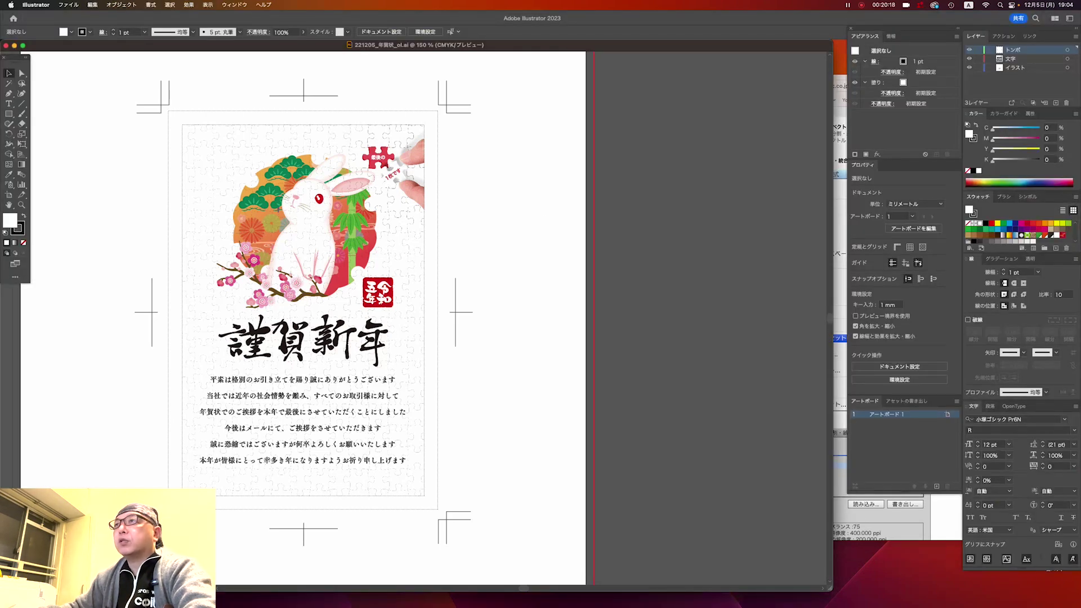
Open Illustrator's Edit (編集) menu to reach 透明の分割・統合プリセット…
{"action": "scroll", "coordinate": [502, 302], "scroll_direction": "left", "scroll_amount": 2}
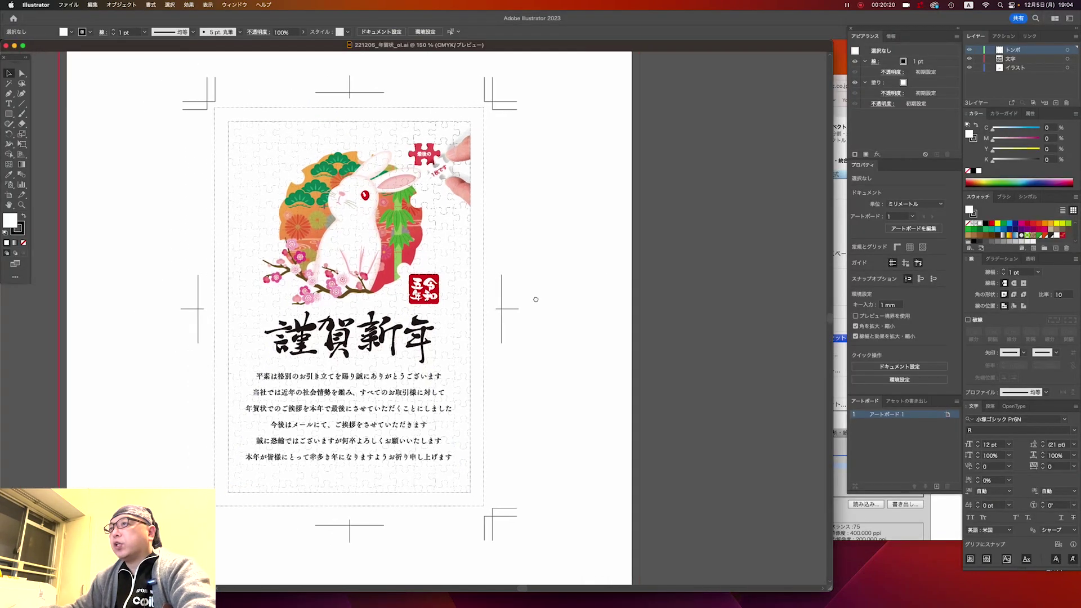
{"action": "left_click", "coordinate": [874, 526]}
{"action": "left_click", "coordinate": [101, 66]}
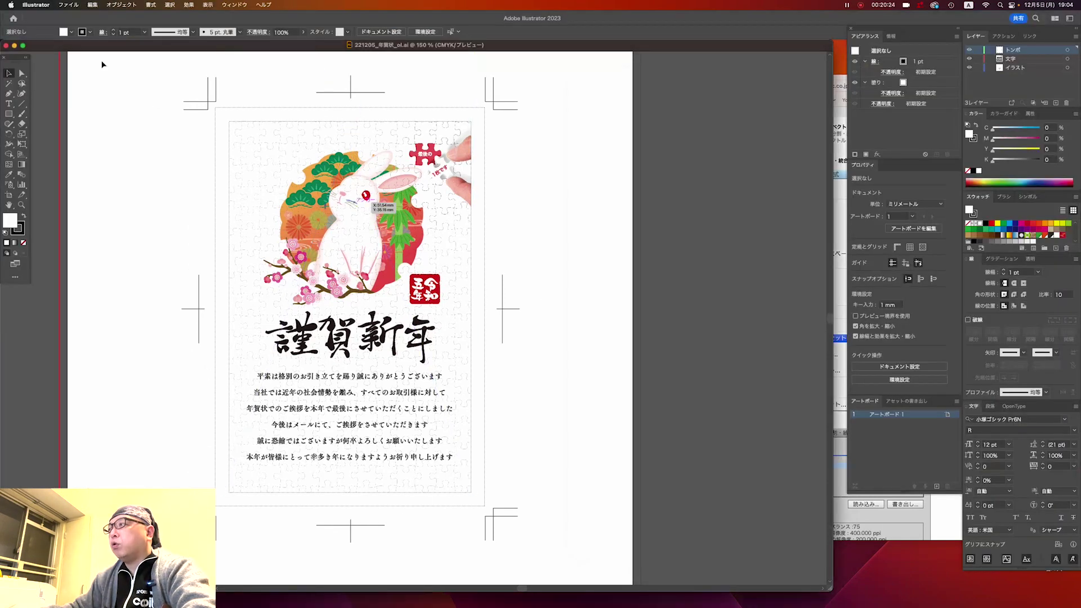
{"action": "left_click", "coordinate": [90, 5]}
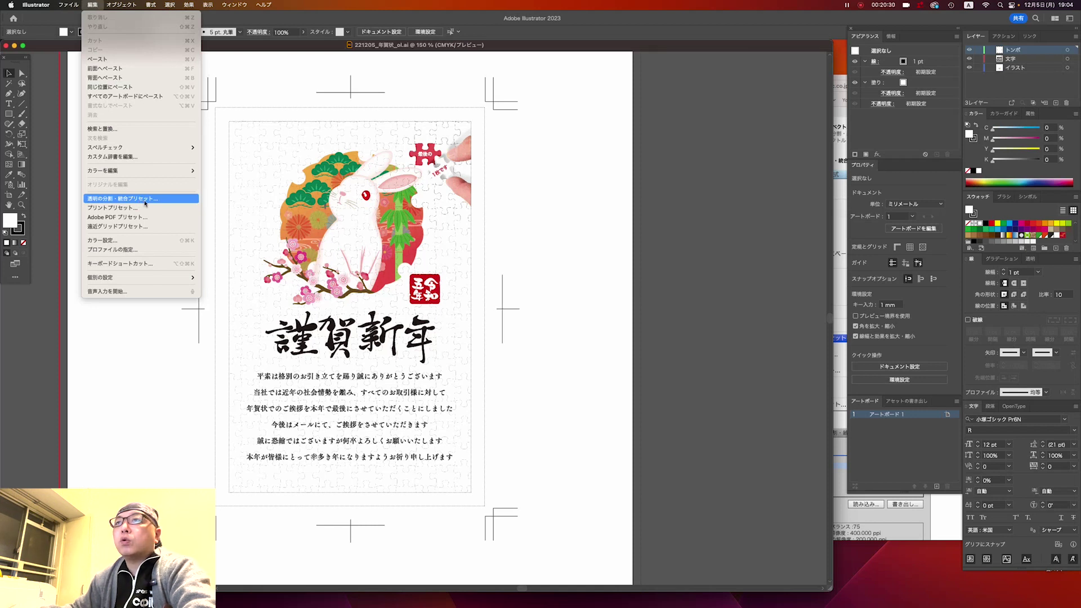
Open 透明の分割・統合プリセット…, move the dialog off the artwork, and scroll the guide
{"action": "left_click", "coordinate": [145, 198]}
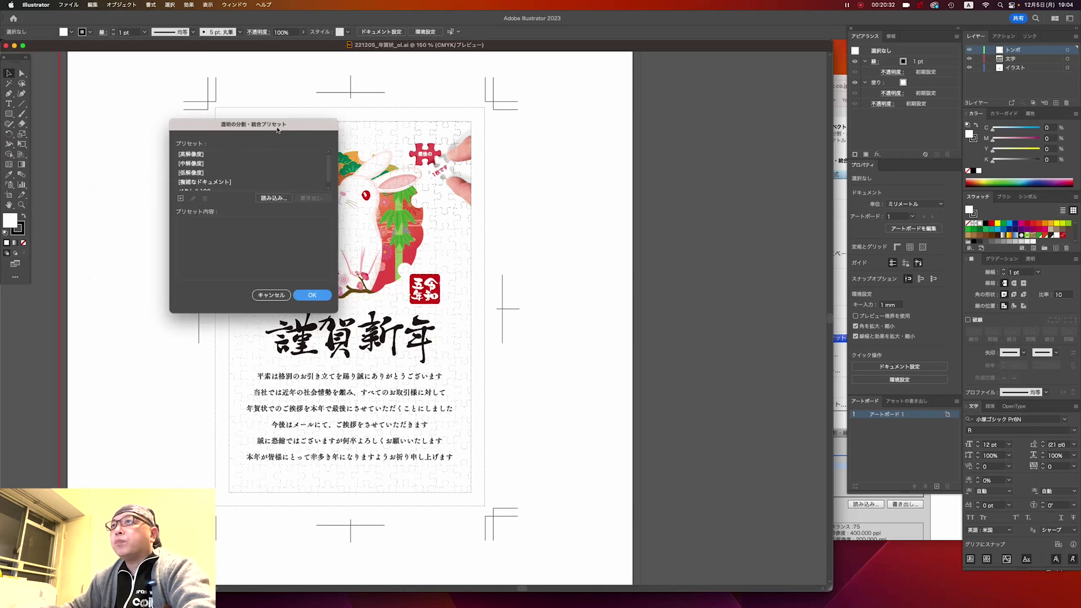
{"action": "left_click_drag", "start_coordinate": [277, 131], "coordinate": [583, 199]}
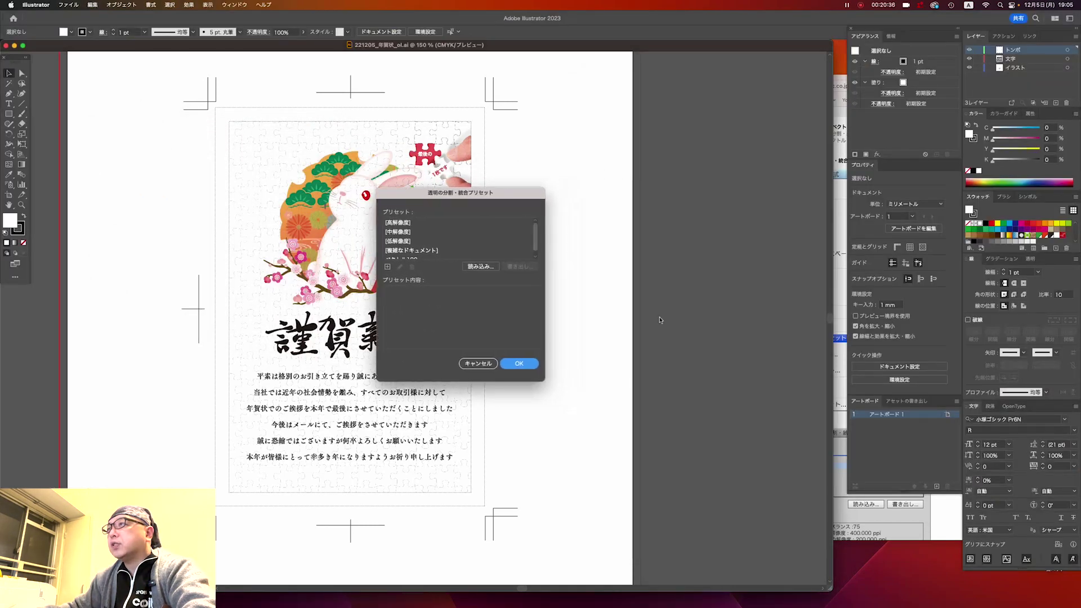
{"action": "key", "text": "super+Tab"}
{"action": "scroll", "coordinate": [832, 423], "scroll_direction": "down", "scroll_amount": 2}
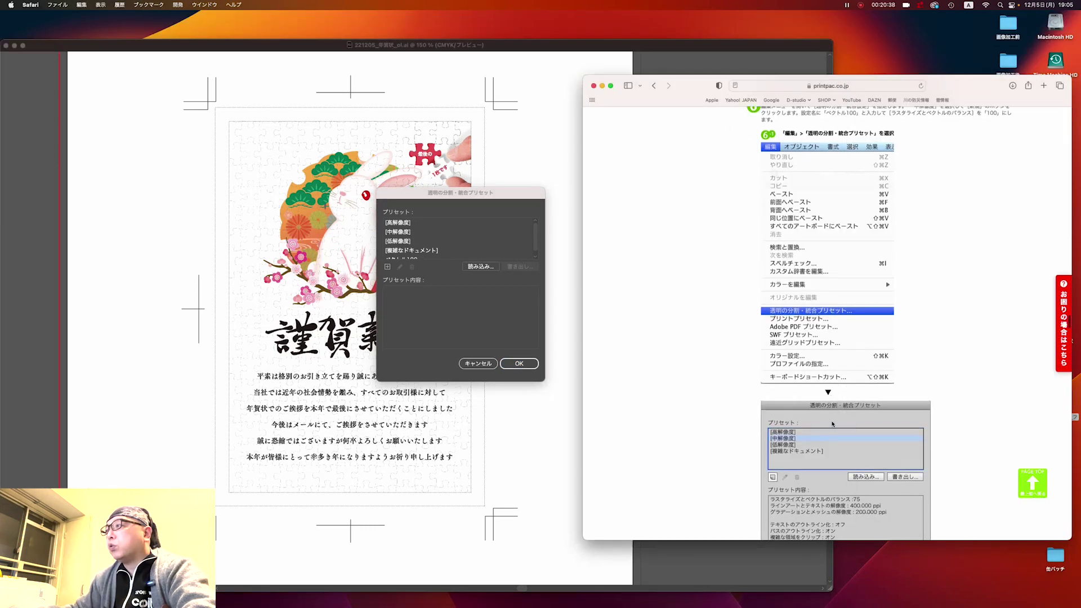
{"action": "scroll", "coordinate": [832, 424], "scroll_direction": "down", "scroll_amount": 1}
{"action": "scroll", "coordinate": [789, 404], "scroll_direction": "down", "scroll_amount": 1}
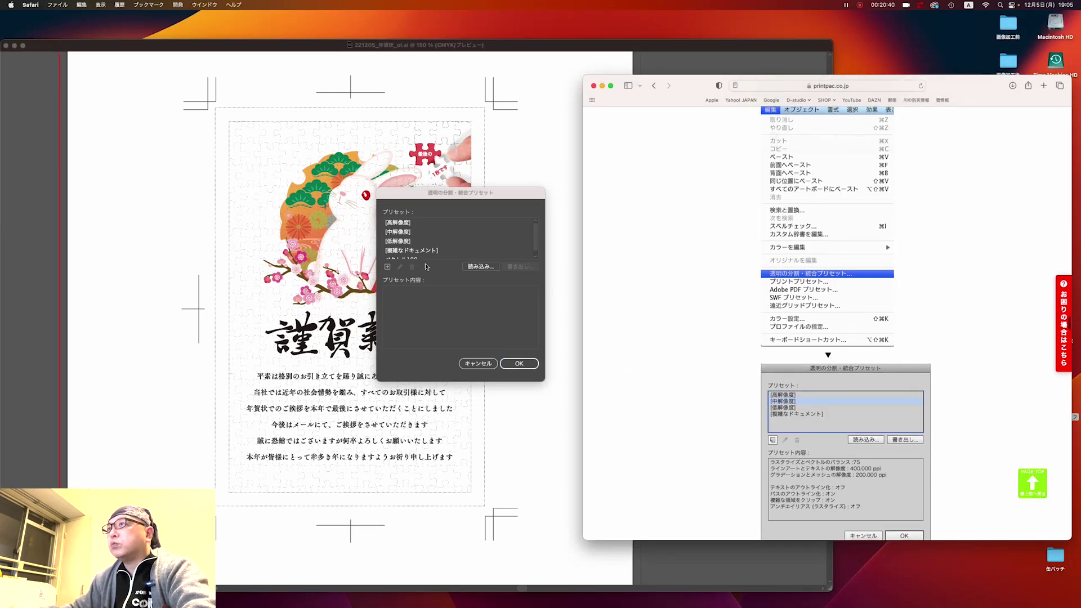
Select the [中解像度] preset (balance 75, 400 ppi, 200 ppi) and compare it with the guide
{"action": "left_click", "coordinate": [399, 234]}
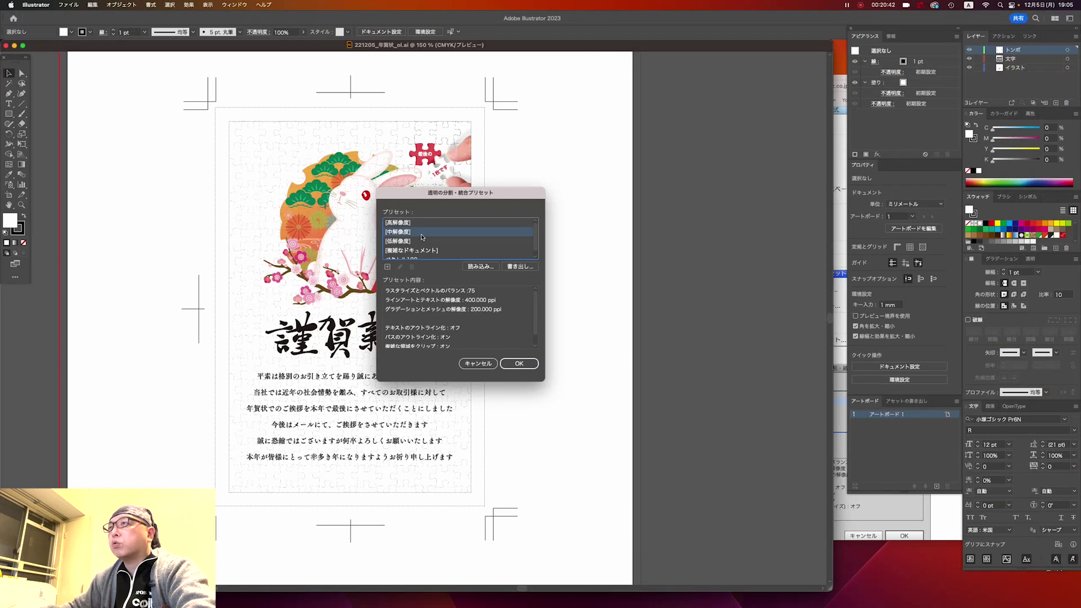
{"action": "key", "text": "super+Tab"}
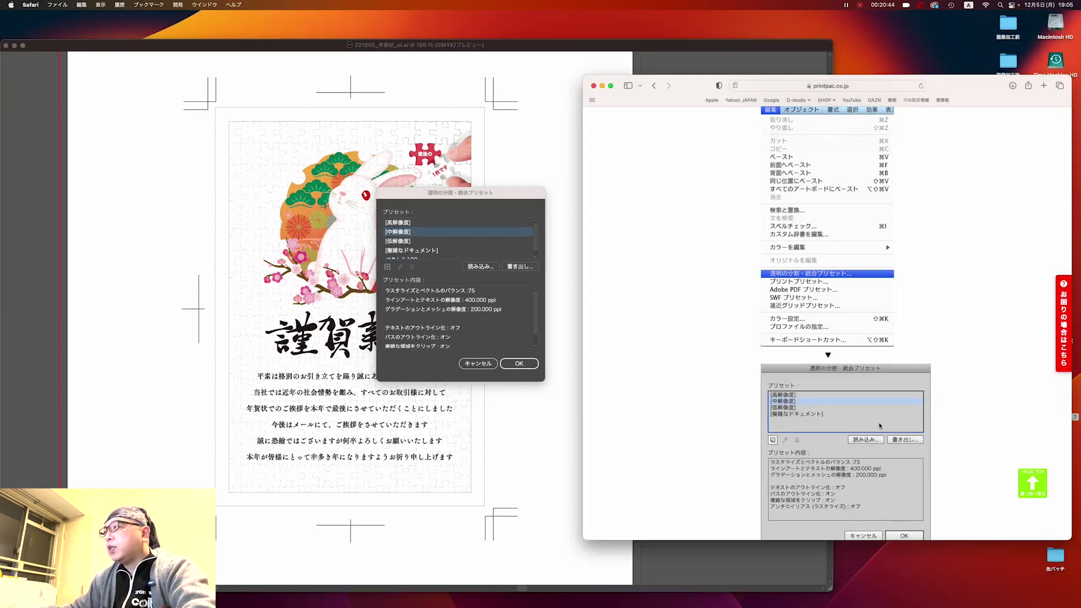
{"action": "scroll", "coordinate": [881, 426], "scroll_direction": "down", "scroll_amount": 1}
{"action": "scroll", "coordinate": [880, 426], "scroll_direction": "down", "scroll_amount": 2}
{"action": "scroll", "coordinate": [881, 426], "scroll_direction": "down", "scroll_amount": 2}
{"action": "scroll", "coordinate": [880, 426], "scroll_direction": "down", "scroll_amount": 1}
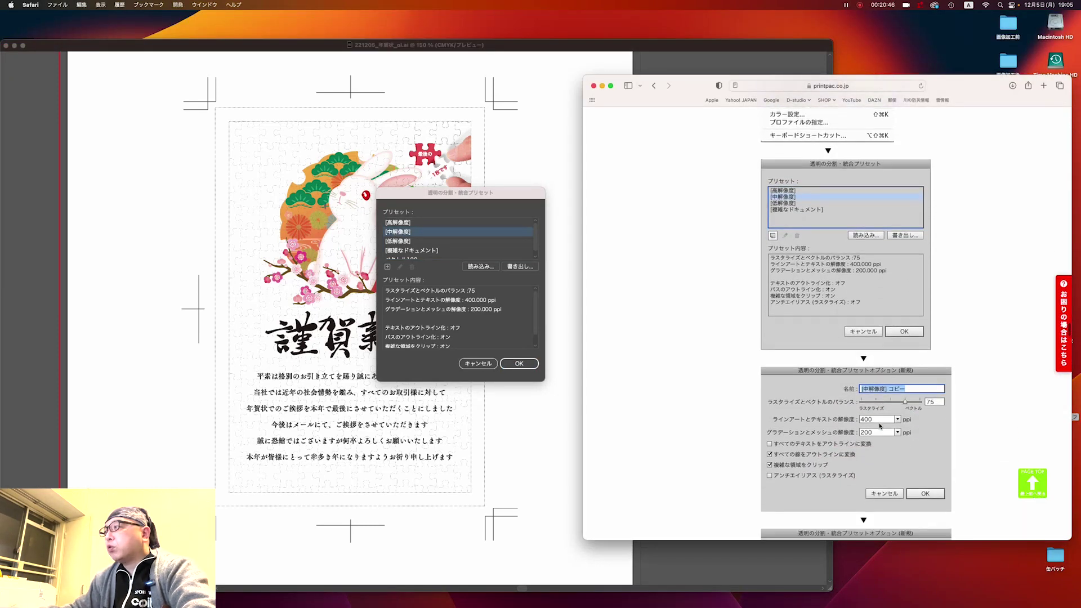
{"action": "scroll", "coordinate": [880, 426], "scroll_direction": "down", "scroll_amount": 1}
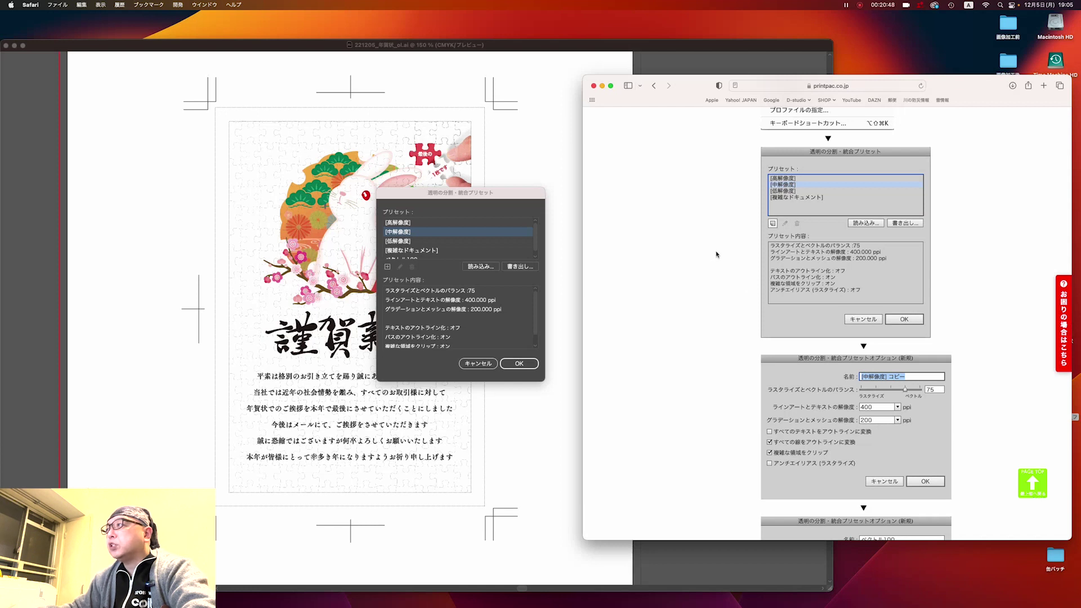
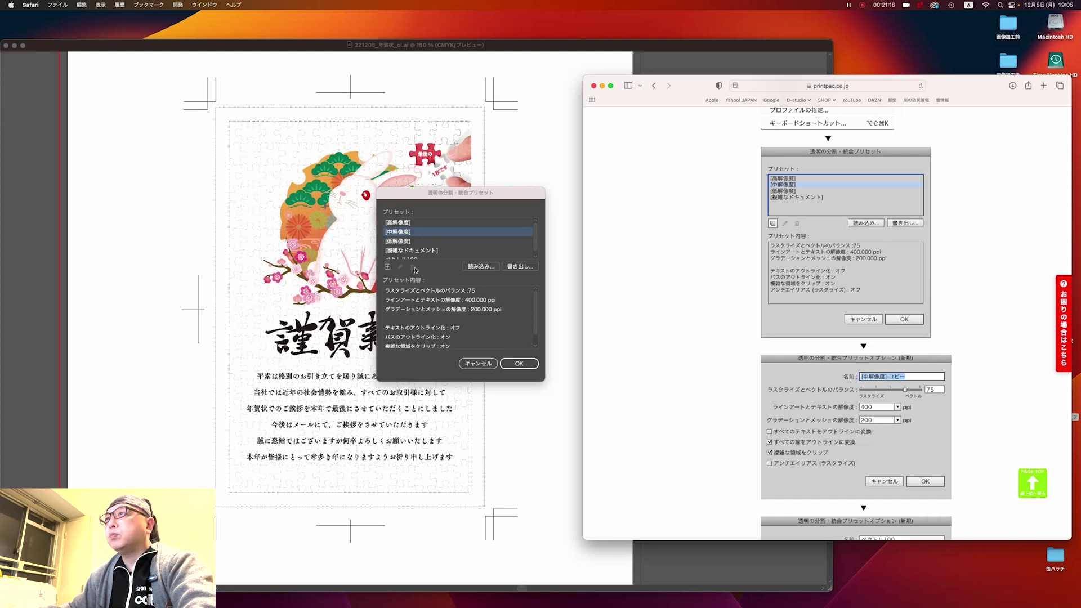
Create a new flattener preset based on [中解像度], consulting the print shop's guide
{"action": "left_click", "coordinate": [387, 268]}
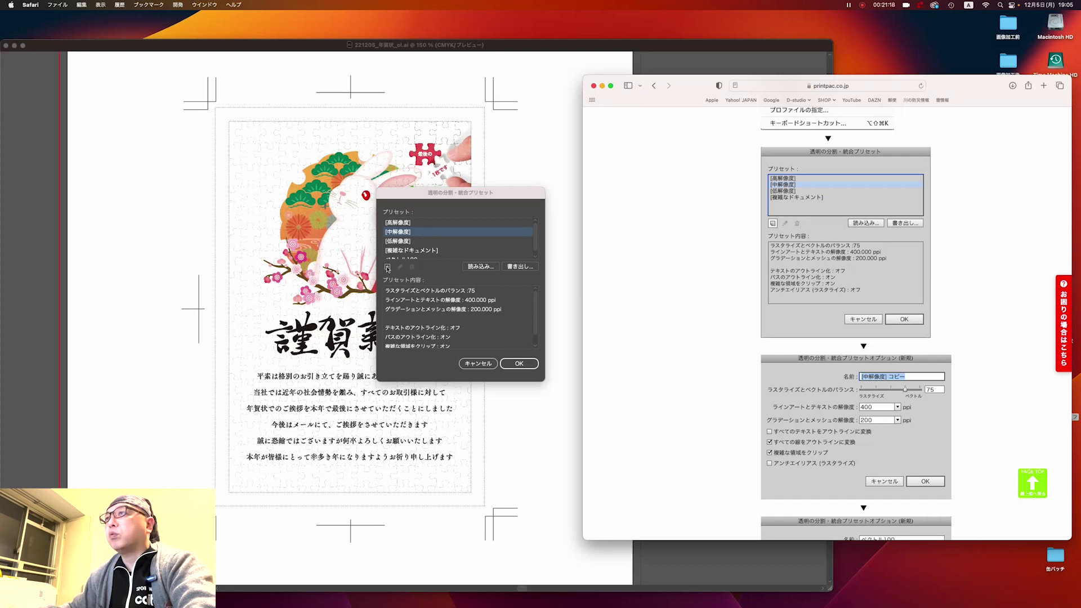
{"action": "left_click", "coordinate": [387, 268]}
{"action": "left_click", "coordinate": [387, 268]}
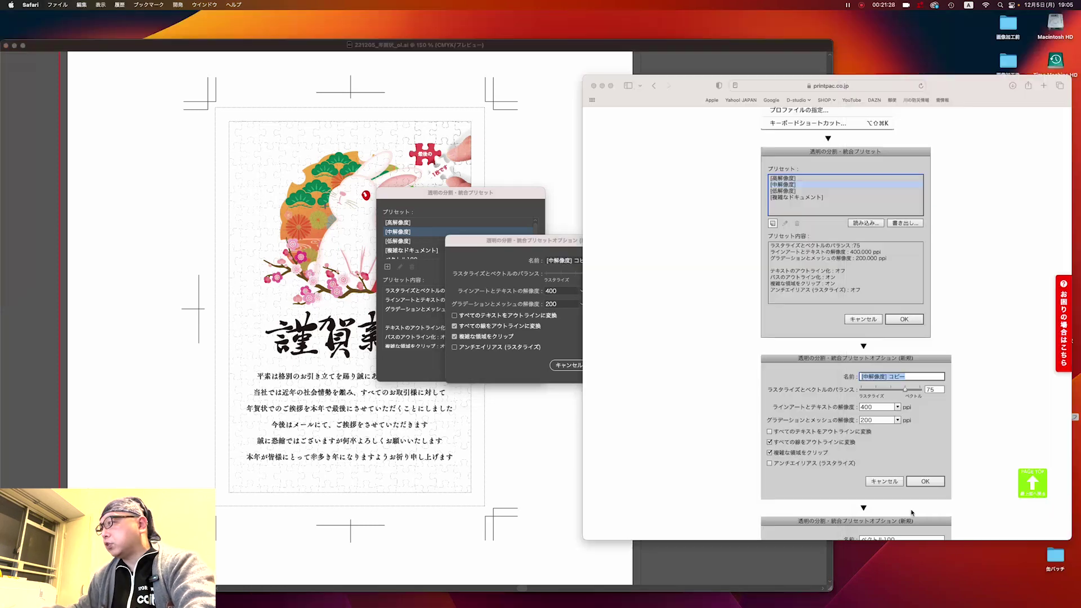
{"action": "left_click", "coordinate": [840, 420]}
{"action": "scroll", "coordinate": [868, 338], "scroll_direction": "down", "scroll_amount": 2}
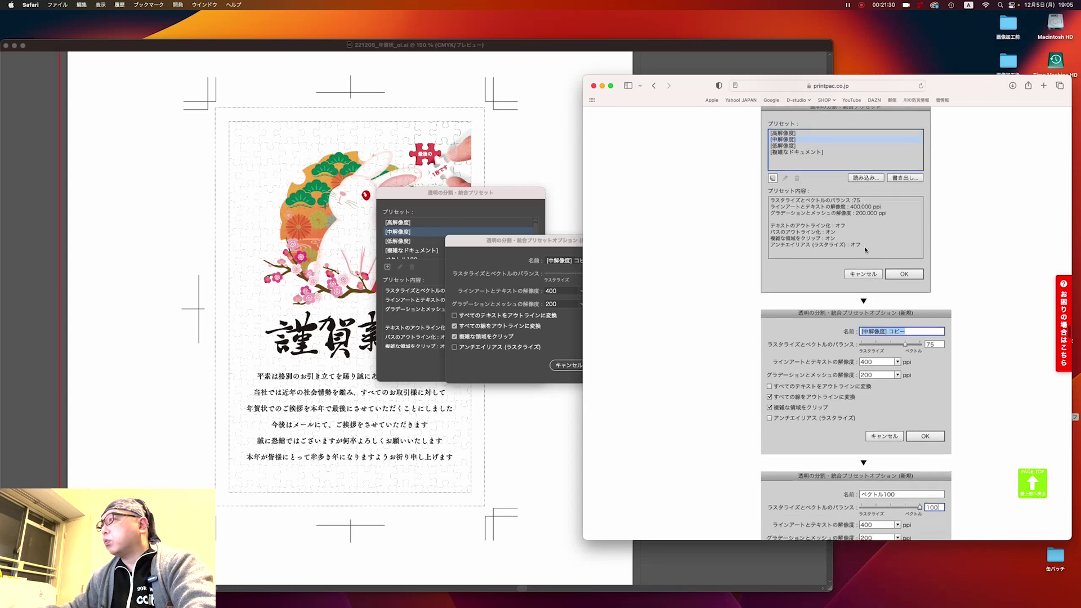
{"action": "scroll", "coordinate": [866, 250], "scroll_direction": "up", "scroll_amount": 3}
{"action": "scroll", "coordinate": [866, 250], "scroll_direction": "down", "scroll_amount": 3}
{"action": "scroll", "coordinate": [908, 356], "scroll_direction": "down", "scroll_amount": 2}
{"action": "scroll", "coordinate": [908, 356], "scroll_direction": "down", "scroll_amount": 2}
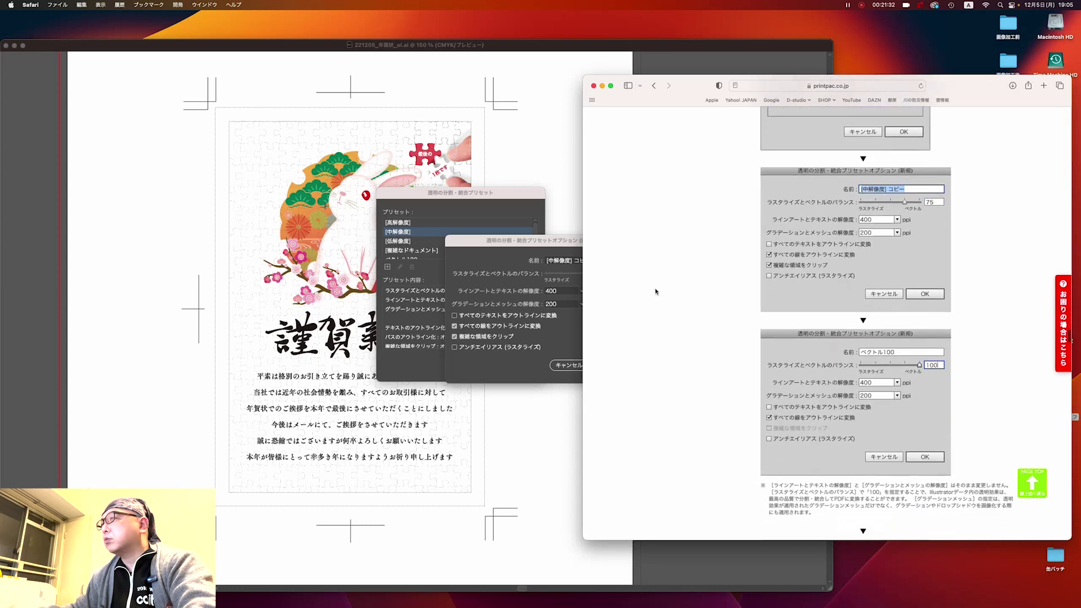
Name the new preset ベクトル100 and compare it with the guide's recommended settings
{"action": "left_click", "coordinate": [560, 265]}
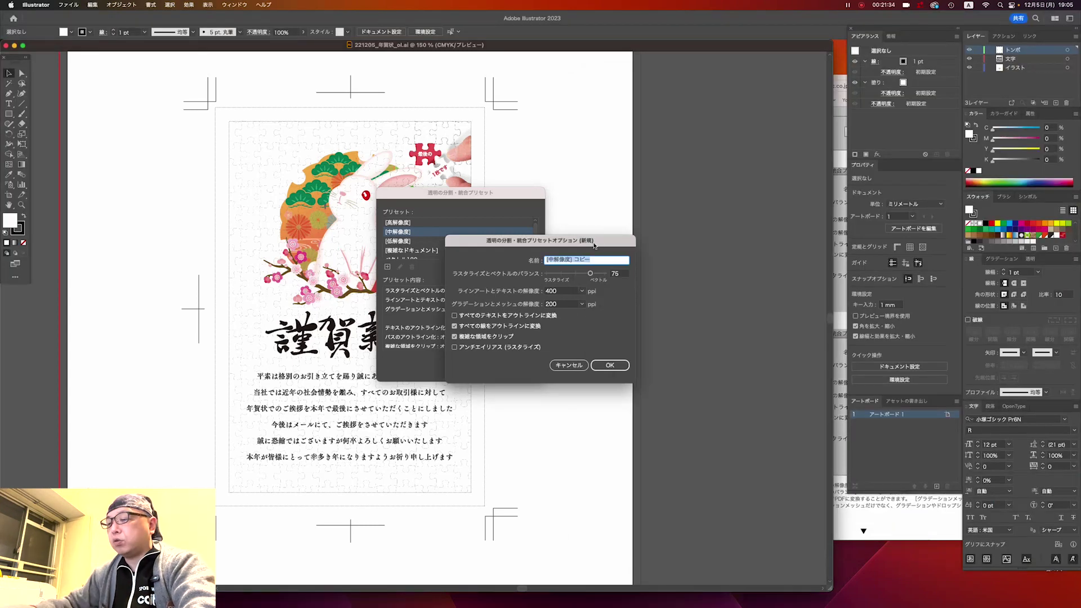
{"action": "type", "text": "ベクトル"}
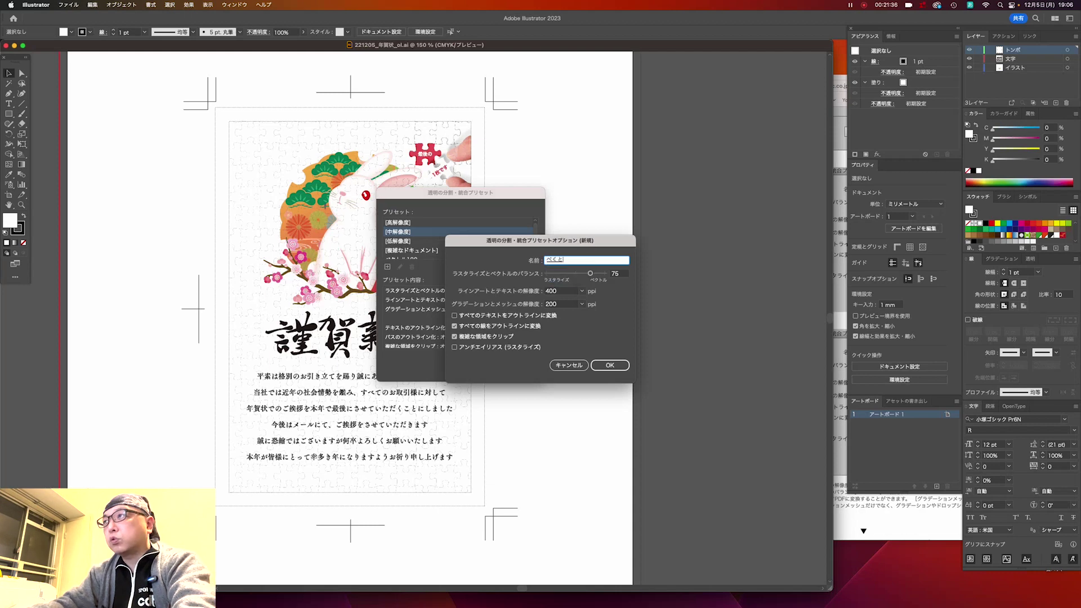
{"action": "type", "text": "100"}
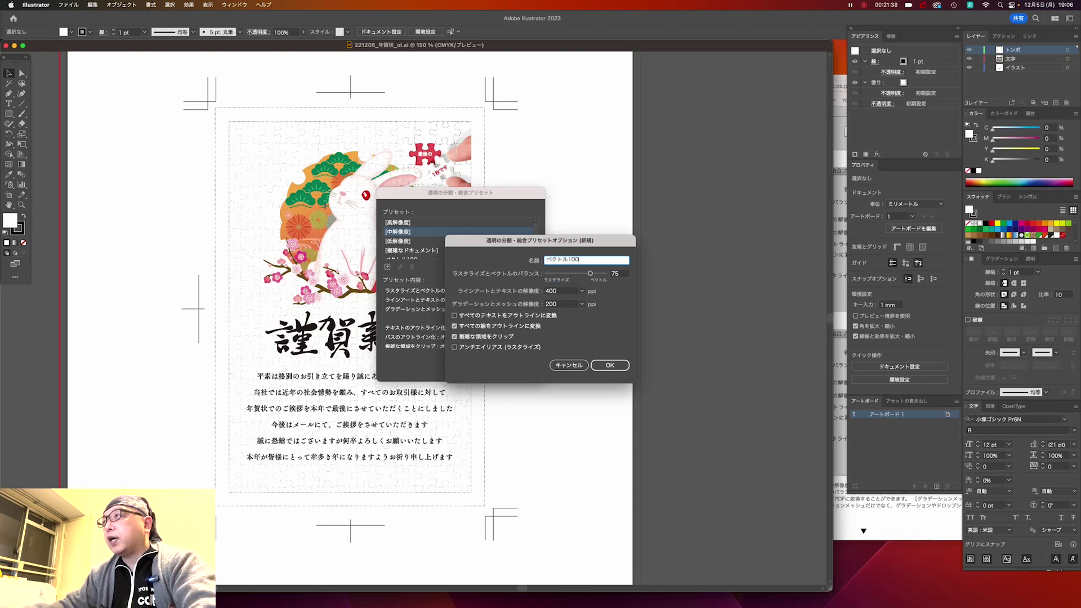
{"action": "left_click", "coordinate": [840, 242]}
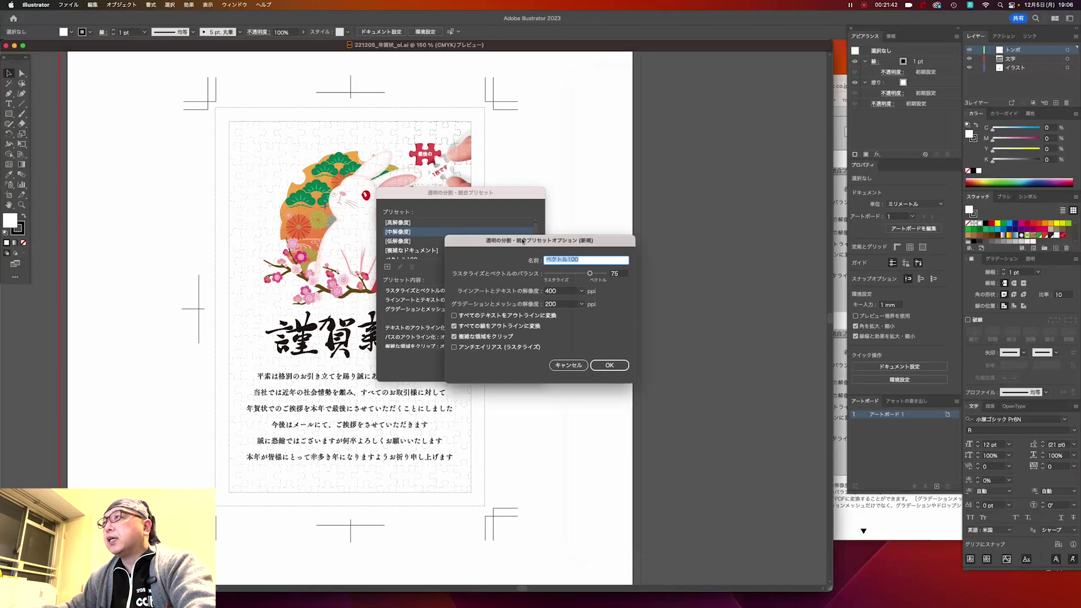
{"action": "left_click_drag", "start_coordinate": [523, 243], "coordinate": [399, 241]}
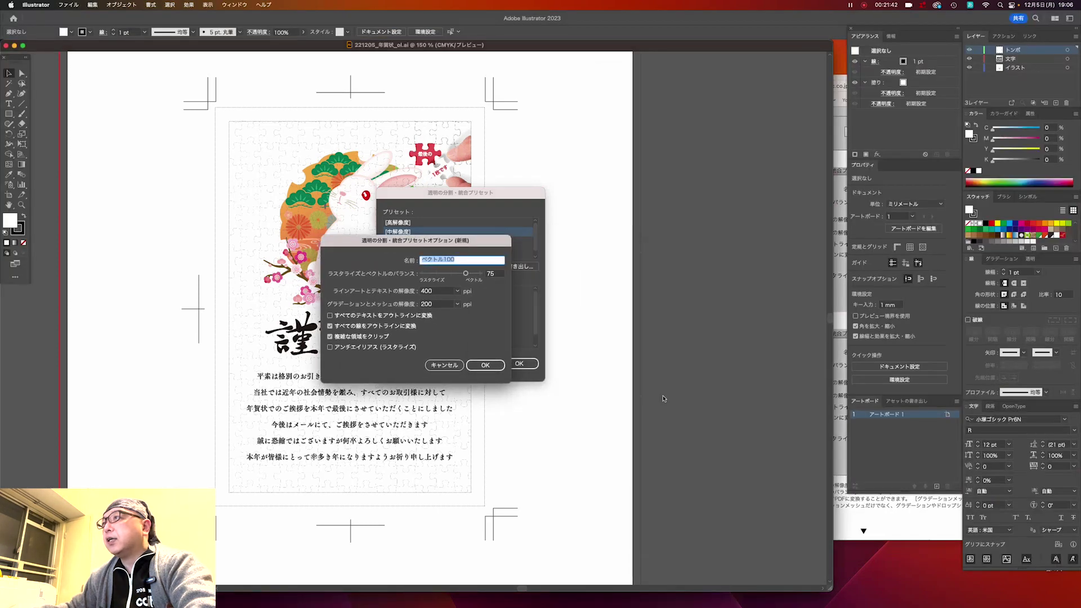
Raise the ベクトル100 raster/vector balance from 75 to 100, check the guide, and save the preset
{"action": "left_click", "coordinate": [887, 522]}
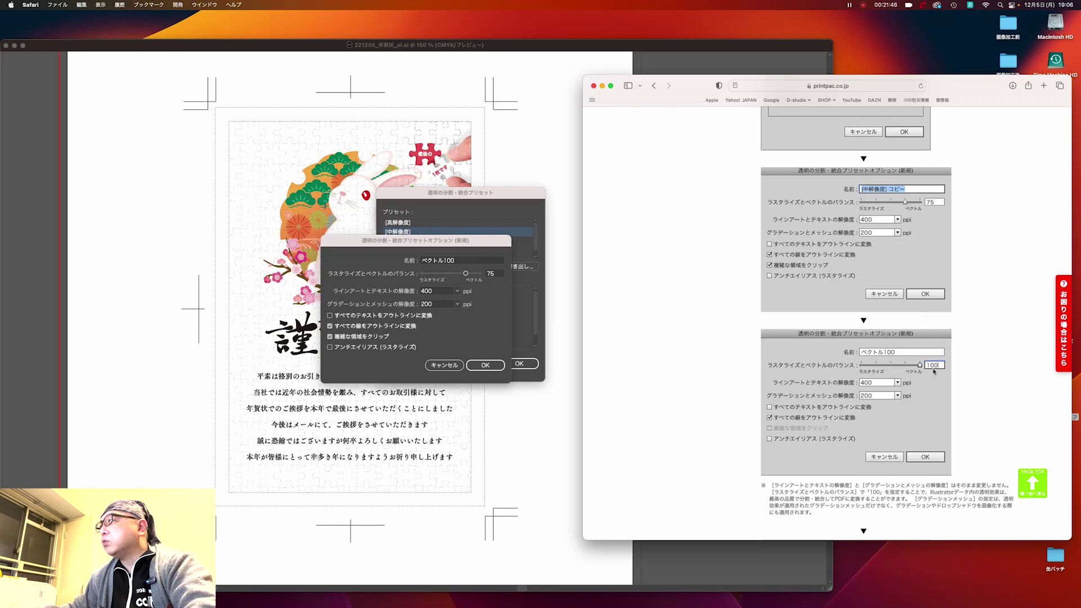
{"action": "left_click", "coordinate": [467, 278]}
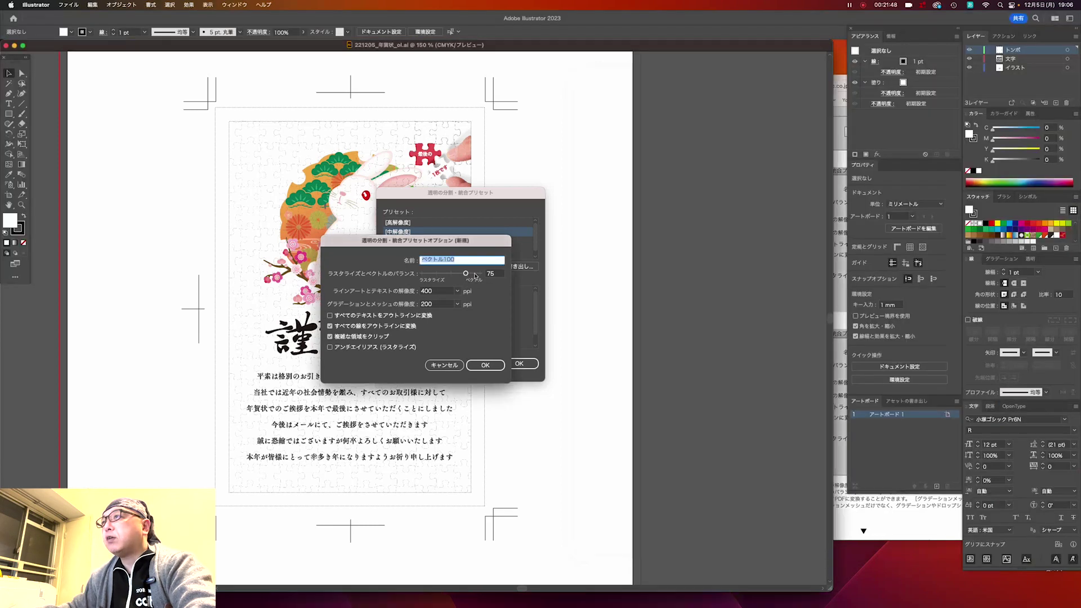
{"action": "left_click_drag", "start_coordinate": [468, 275], "coordinate": [495, 281]}
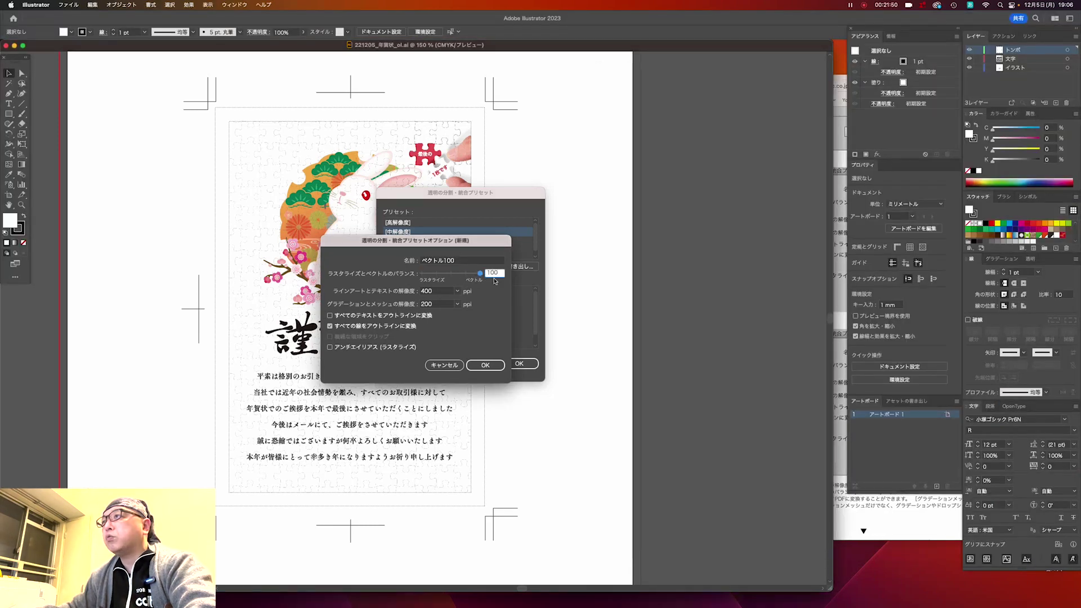
{"action": "left_click", "coordinate": [955, 519]}
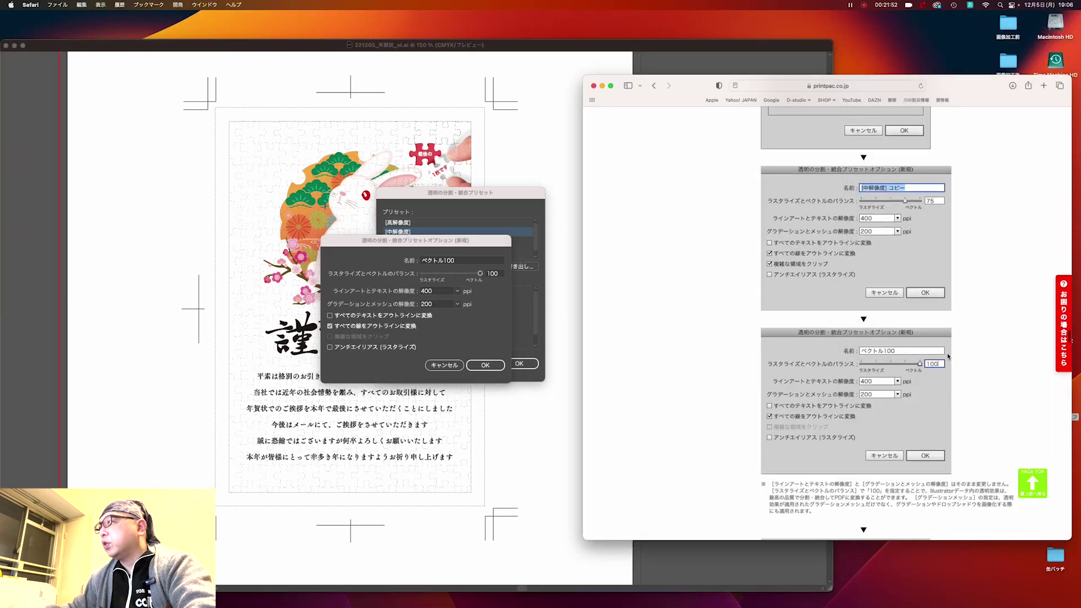
{"action": "scroll", "coordinate": [949, 356], "scroll_direction": "down", "scroll_amount": 3}
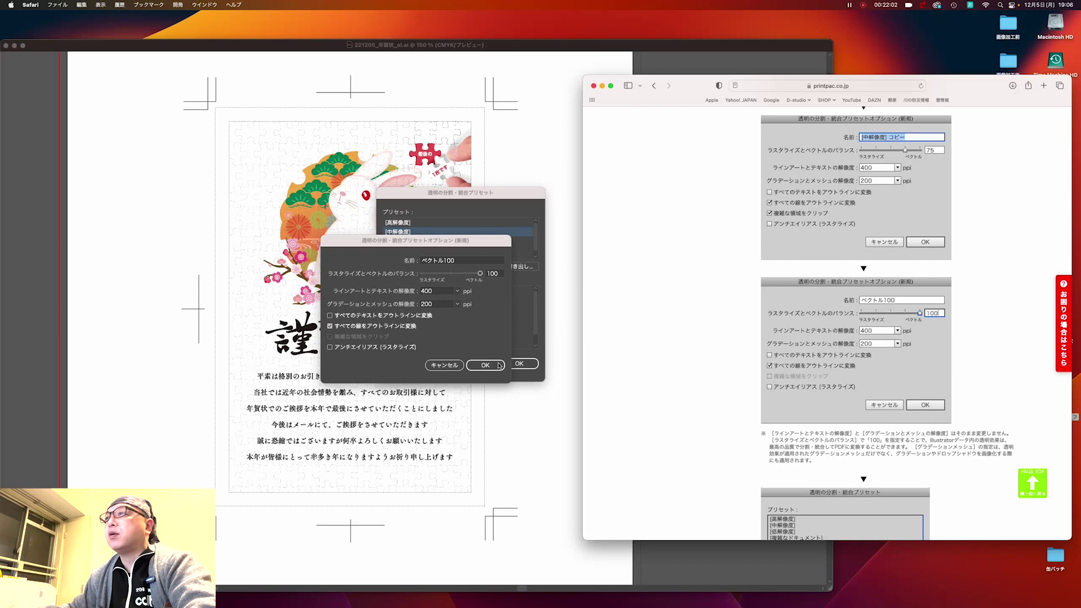
{"action": "left_click", "coordinate": [476, 367]}
Select ベクトル100 in the presets list, confirm its balance of 100, and close the presets
{"action": "left_click", "coordinate": [445, 366]}
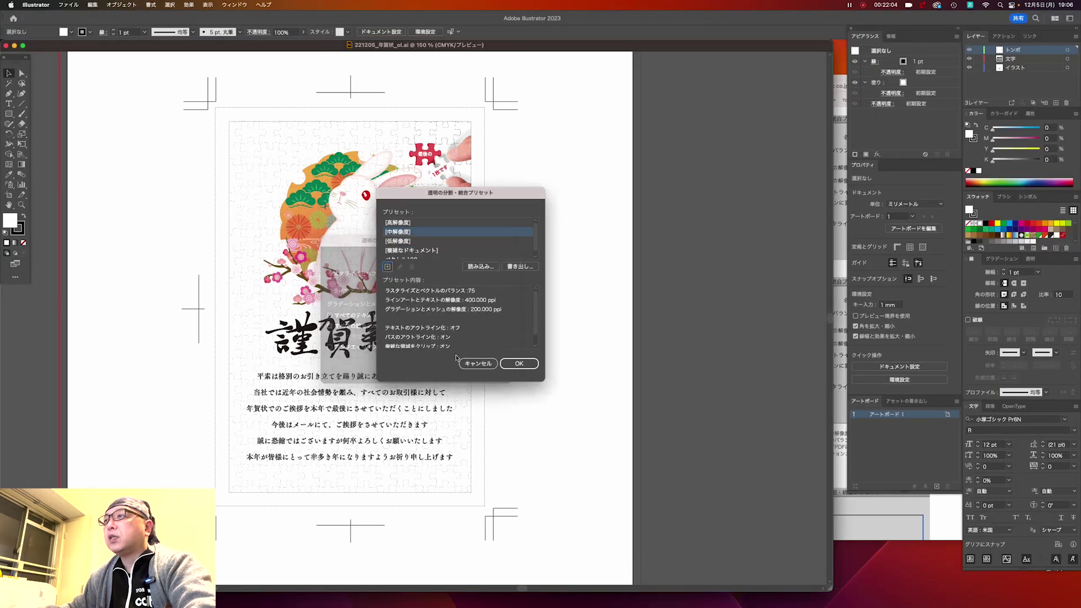
{"action": "scroll", "coordinate": [432, 234], "scroll_direction": "down", "scroll_amount": 1}
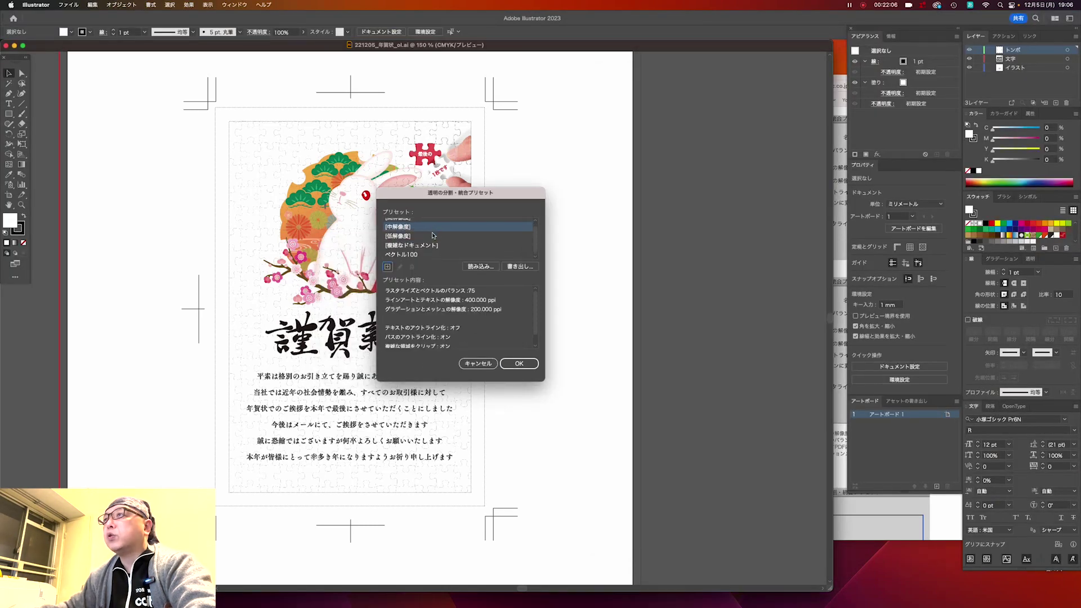
{"action": "left_click", "coordinate": [405, 255]}
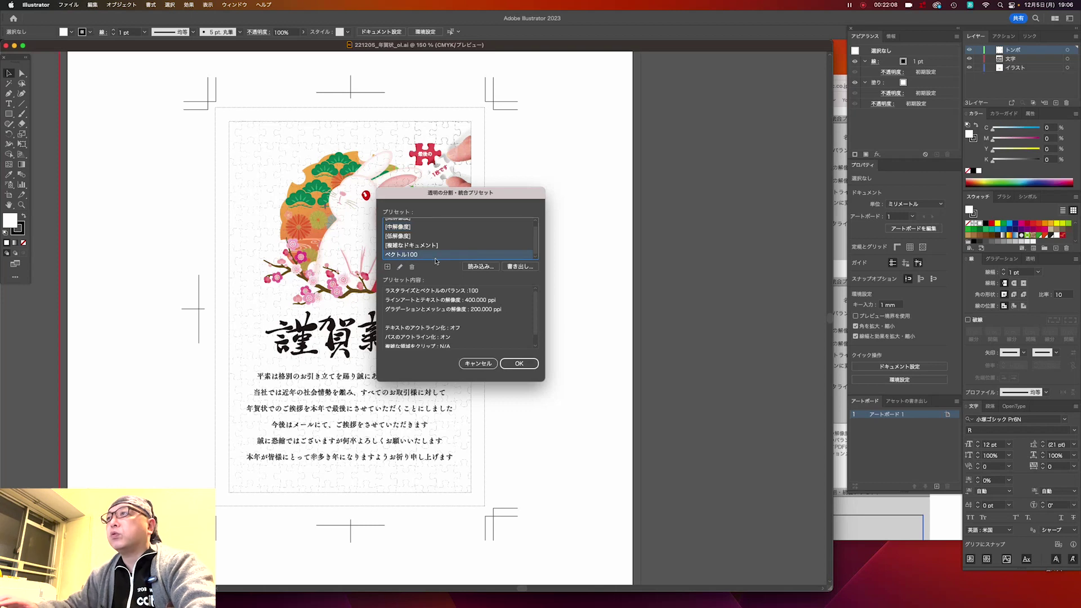
{"action": "left_click", "coordinate": [878, 498]}
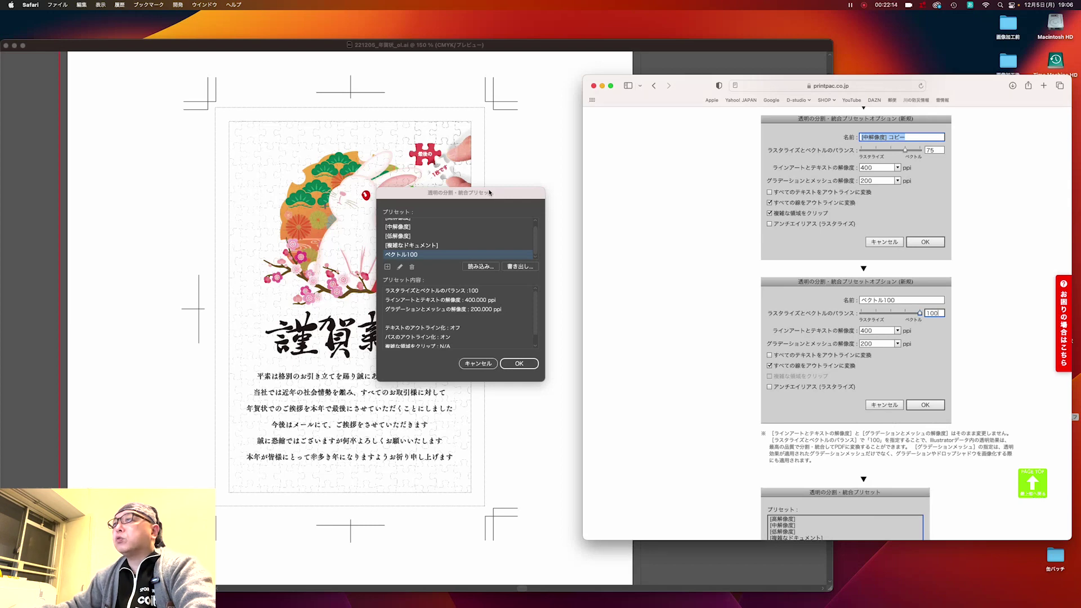
{"action": "left_click", "coordinate": [409, 255]}
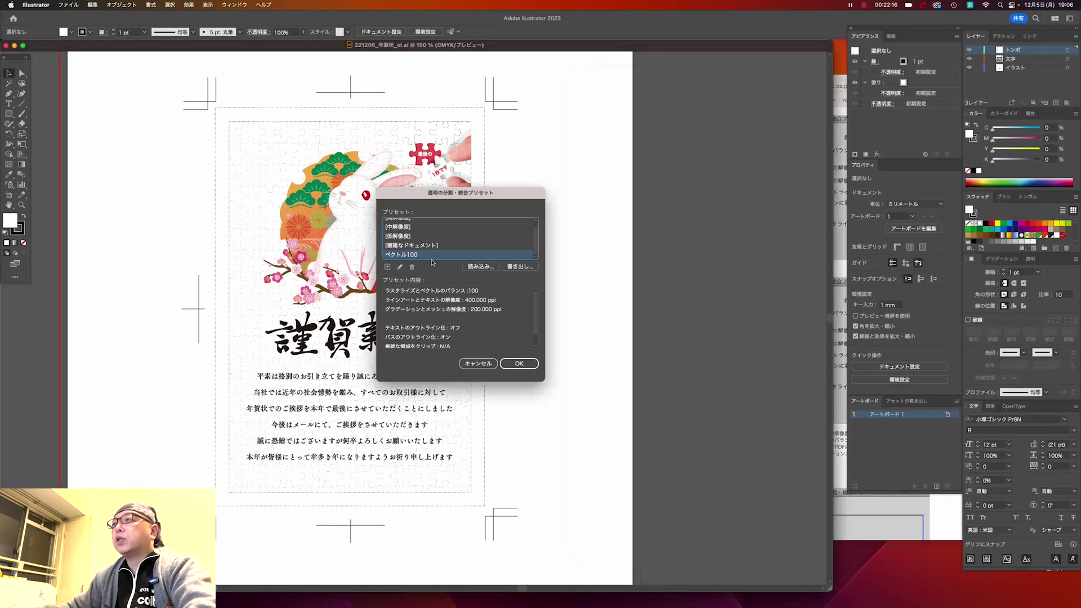
{"action": "left_click", "coordinate": [519, 363]}
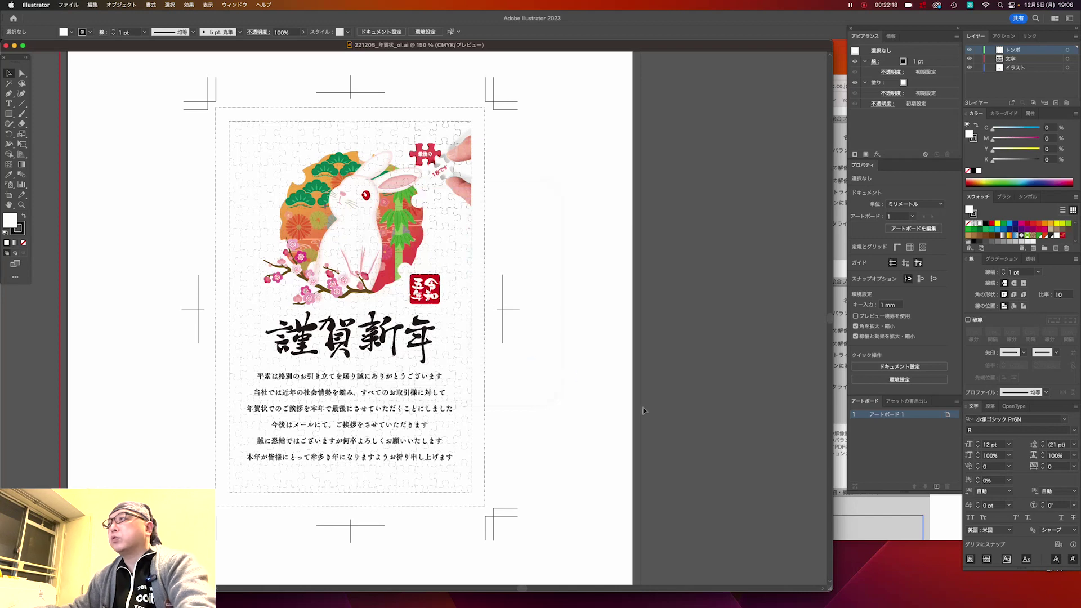
Scroll the print guide to its next step, Document Raster Effects Settings
{"action": "left_click", "coordinate": [870, 526]}
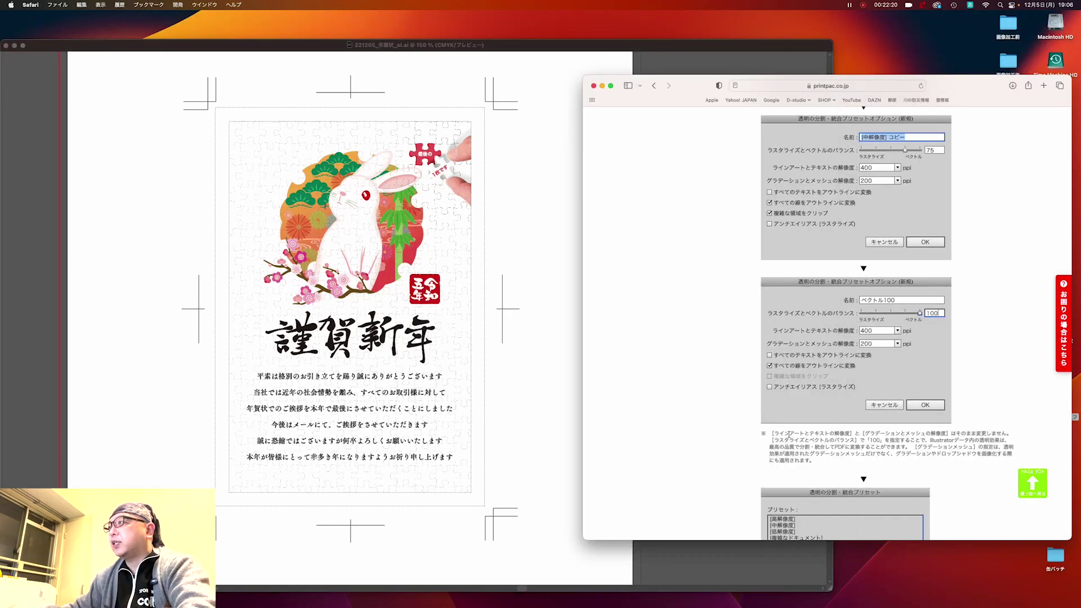
{"action": "scroll", "coordinate": [789, 434], "scroll_direction": "down", "scroll_amount": 2}
{"action": "scroll", "coordinate": [790, 434], "scroll_direction": "down", "scroll_amount": 2}
{"action": "scroll", "coordinate": [789, 435], "scroll_direction": "down", "scroll_amount": 2}
{"action": "scroll", "coordinate": [790, 436], "scroll_direction": "down", "scroll_amount": 2}
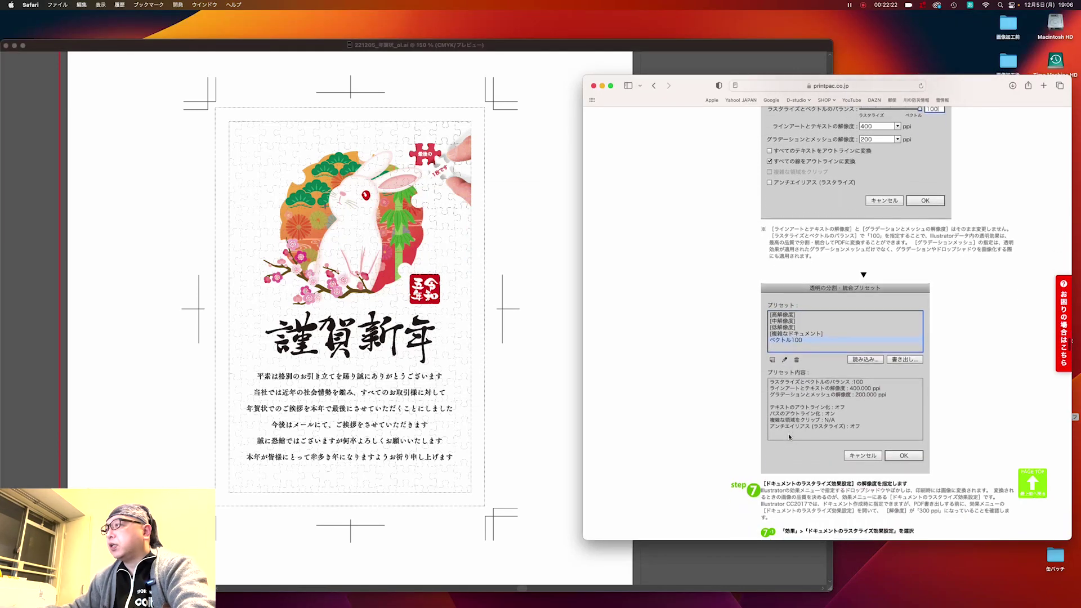
{"action": "scroll", "coordinate": [790, 436], "scroll_direction": "down", "scroll_amount": 3}
{"action": "scroll", "coordinate": [790, 437], "scroll_direction": "down", "scroll_amount": 2}
{"action": "scroll", "coordinate": [789, 436], "scroll_direction": "down", "scroll_amount": 2}
{"action": "scroll", "coordinate": [790, 437], "scroll_direction": "down", "scroll_amount": 2}
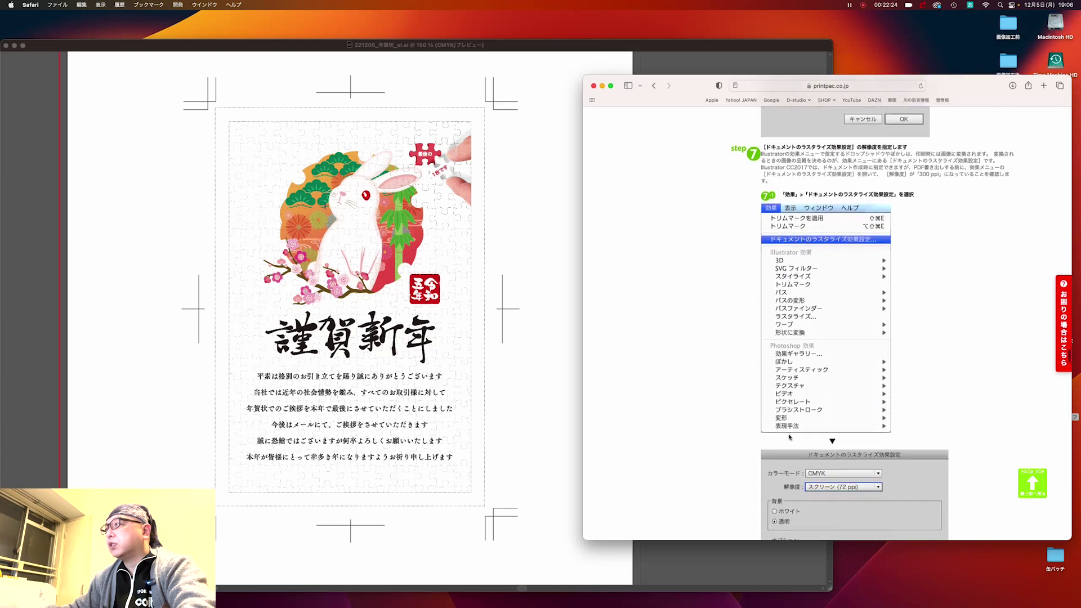
{"action": "scroll", "coordinate": [790, 437], "scroll_direction": "down", "scroll_amount": 1}
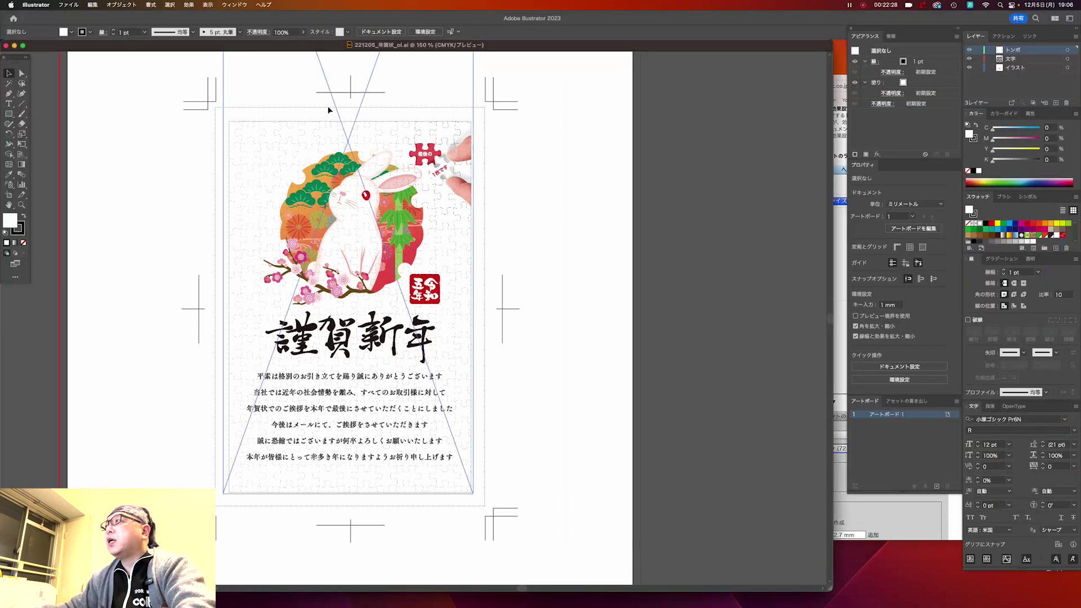
Open Document Raster Effects Settings and view its resolution choices
{"action": "left_click", "coordinate": [382, 128]}
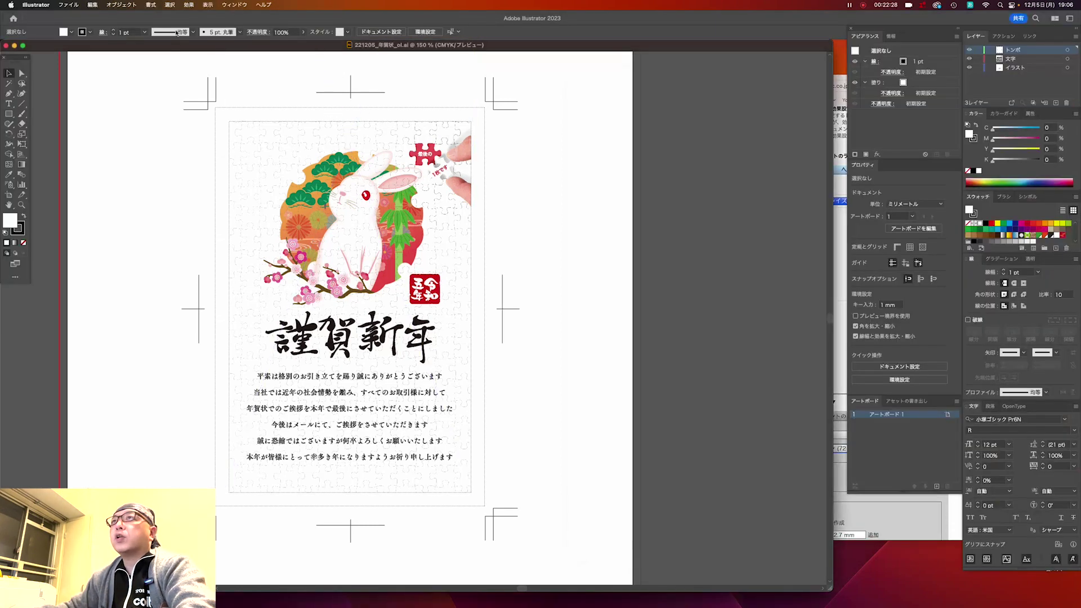
{"action": "left_click", "coordinate": [190, 5]}
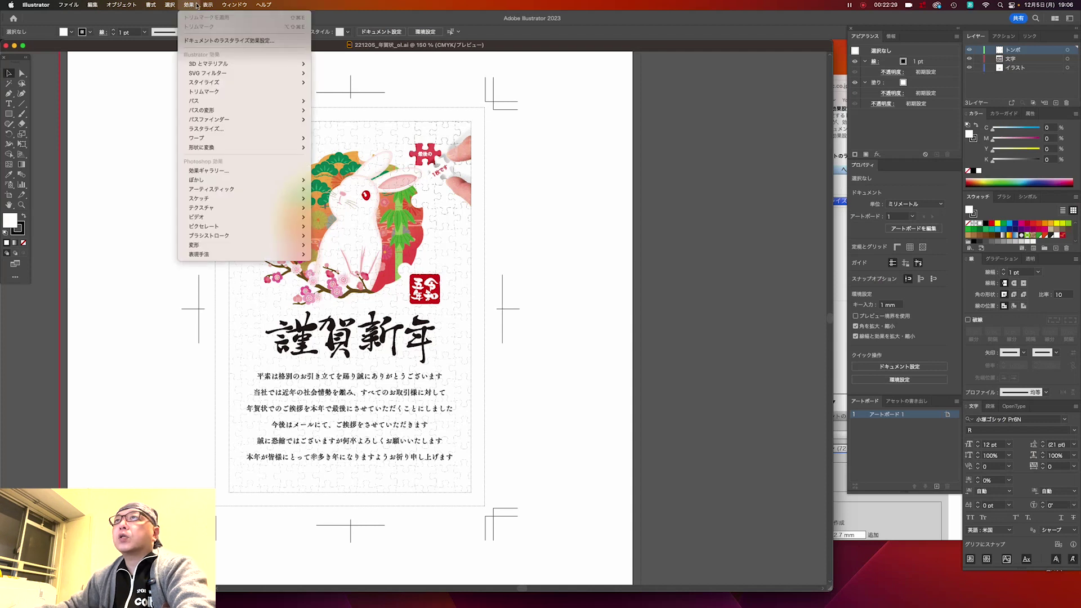
{"action": "left_click", "coordinate": [213, 41]}
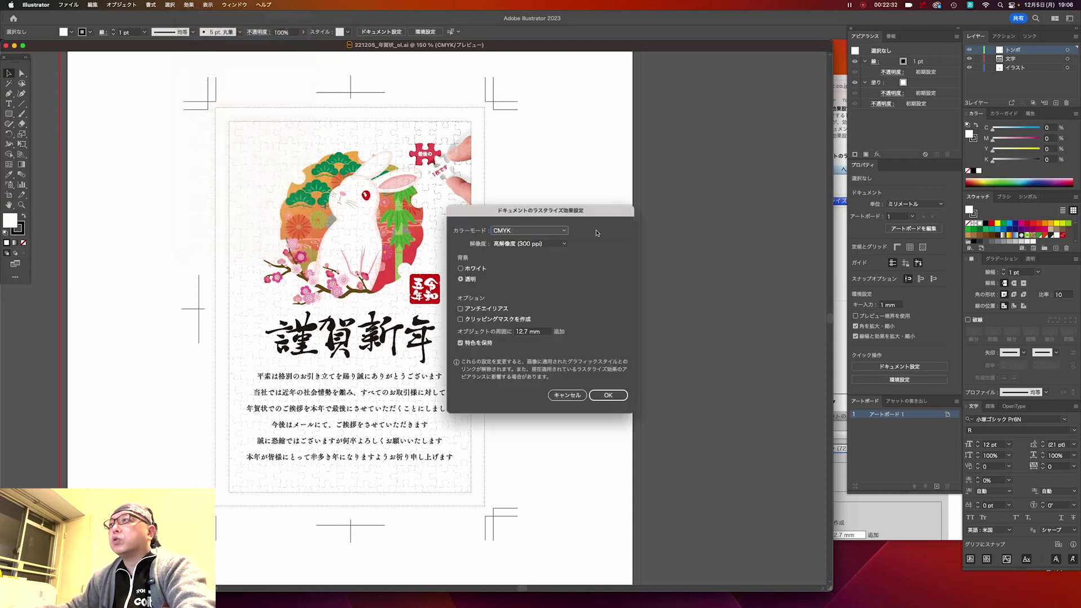
{"action": "left_click", "coordinate": [538, 244]}
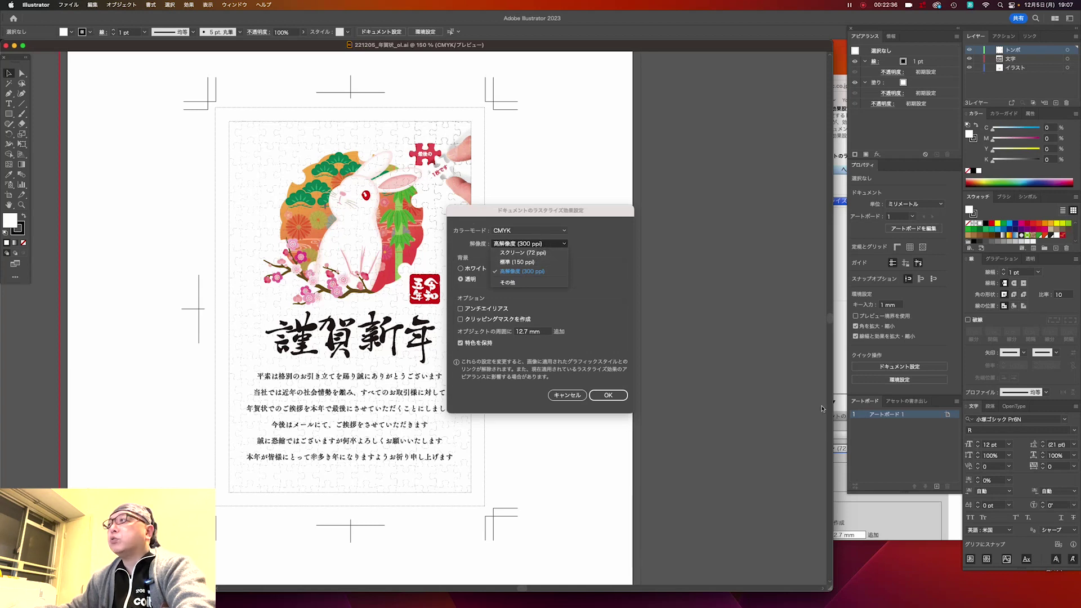
Compare CMYK and High (300 ppi) with the print guide, then cancel without changes
{"action": "left_click", "coordinate": [919, 515]}
{"action": "scroll", "coordinate": [875, 396], "scroll_direction": "down", "scroll_amount": 10}
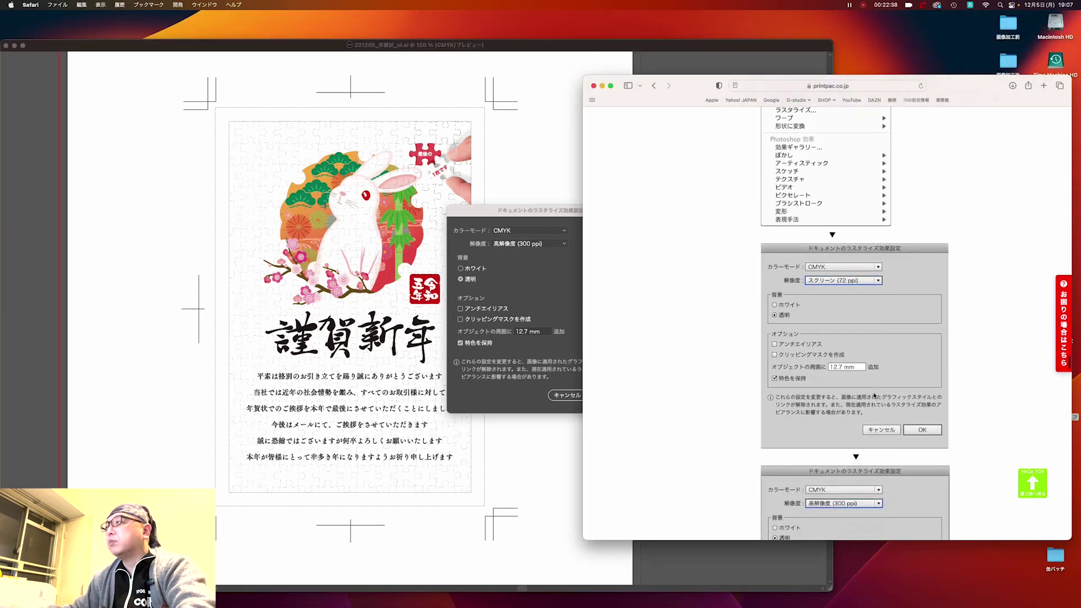
{"action": "scroll", "coordinate": [874, 396], "scroll_direction": "down", "scroll_amount": 2}
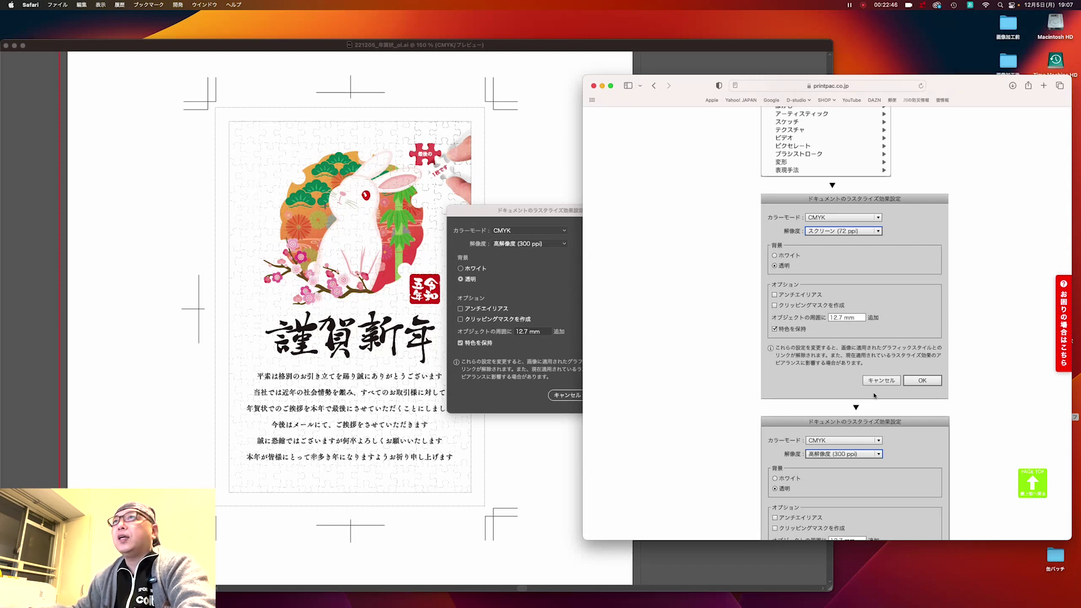
{"action": "left_click", "coordinate": [507, 280]}
{"action": "left_click", "coordinate": [62, 4]}
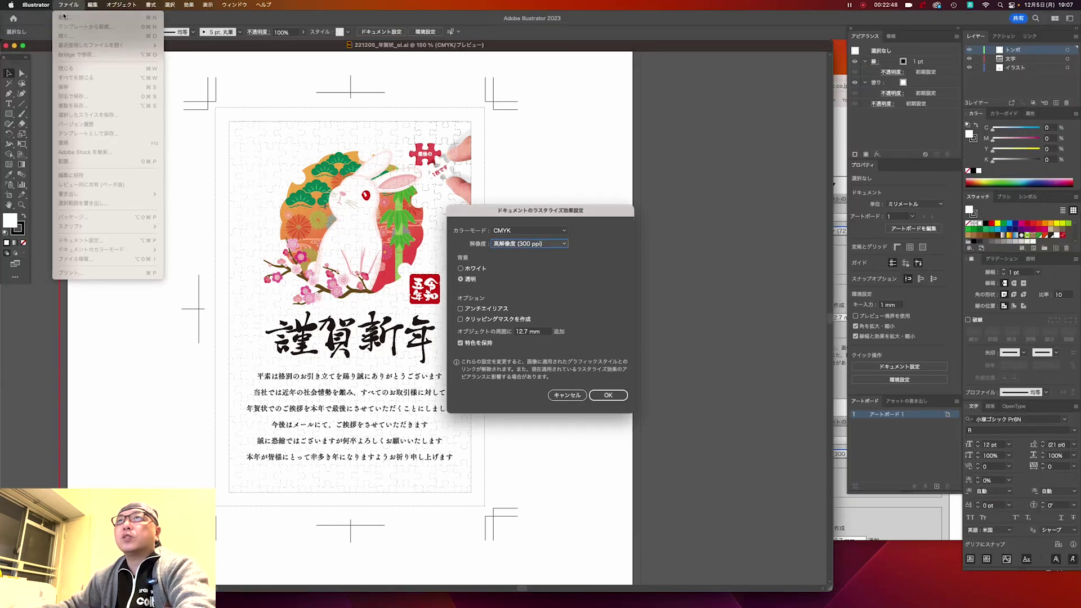
{"action": "left_click", "coordinate": [568, 396]}
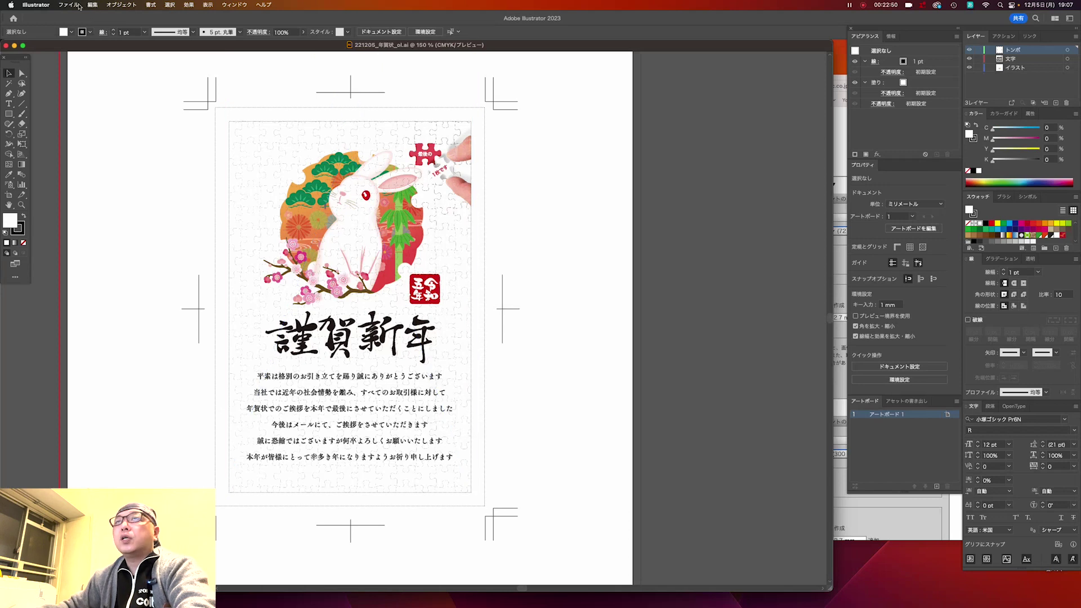
{"action": "left_click", "coordinate": [68, 4]}
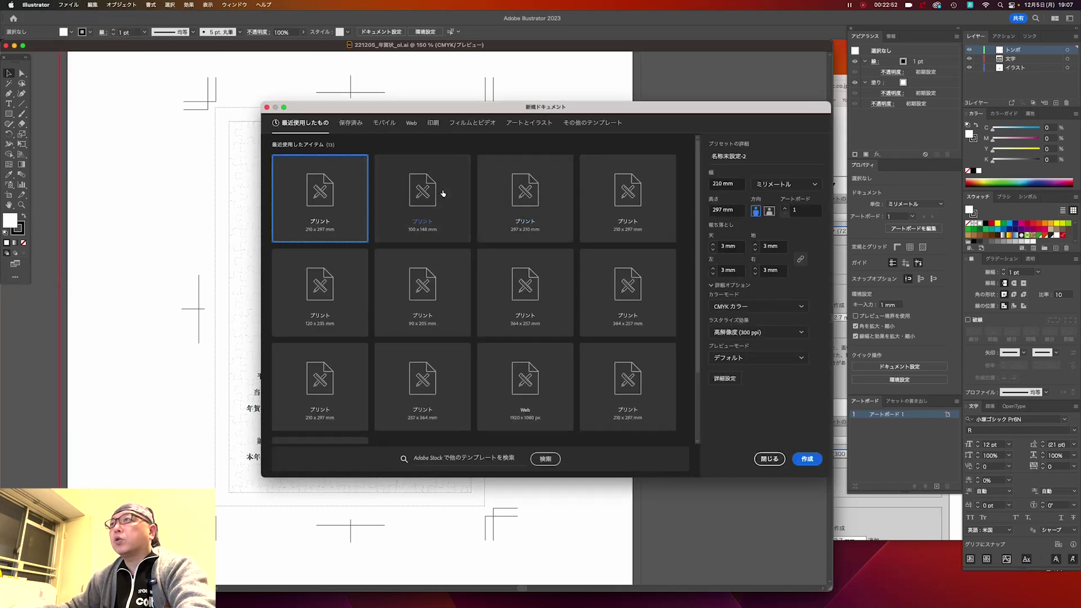
{"action": "left_click", "coordinate": [434, 123]}
{"action": "left_click", "coordinate": [411, 123]}
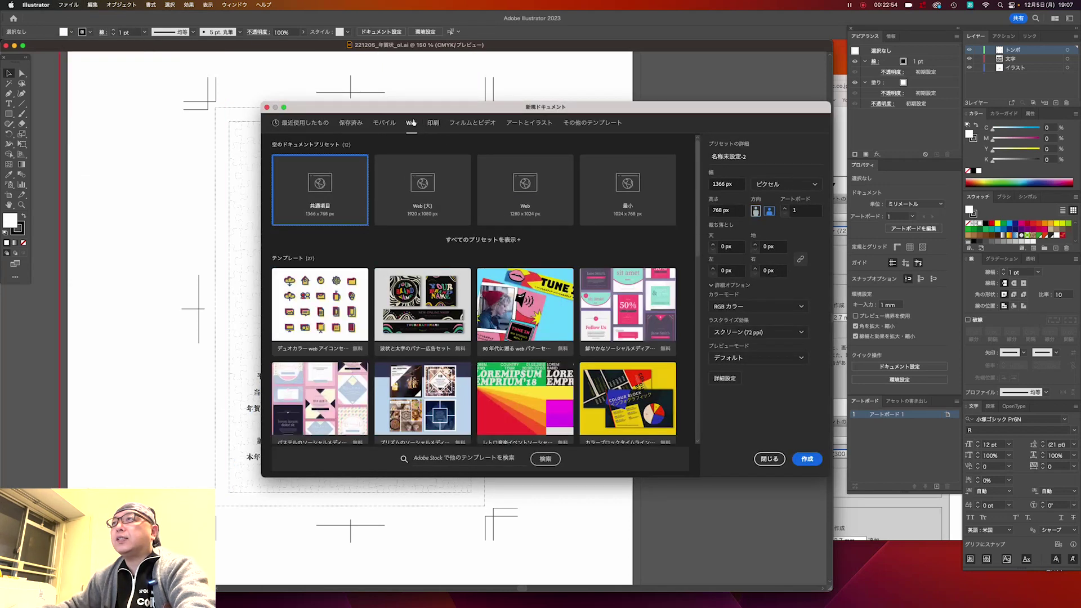
{"action": "left_click", "coordinate": [431, 123]}
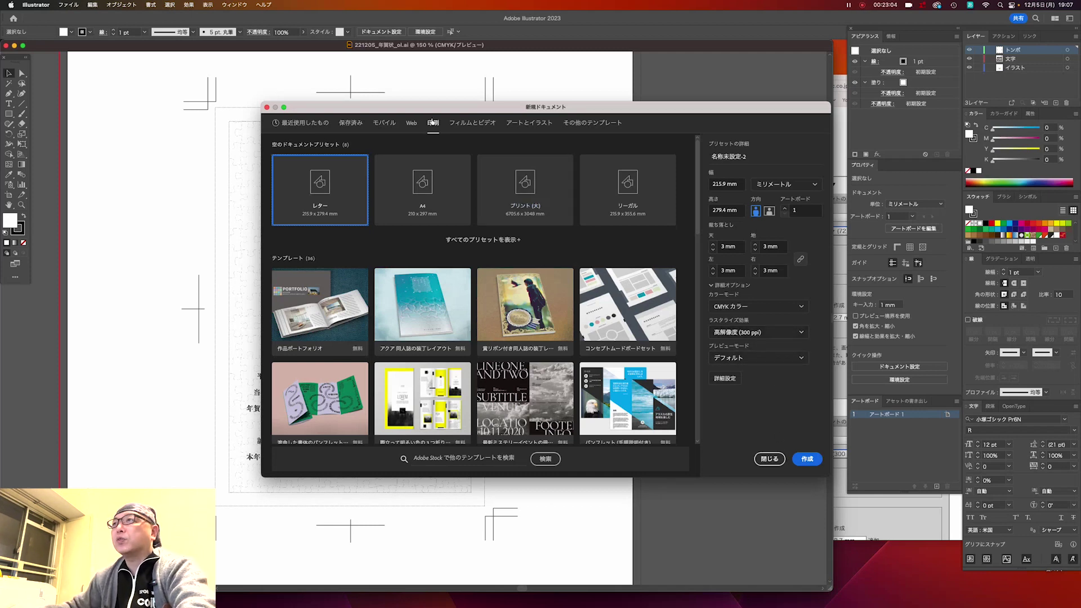
{"action": "left_click", "coordinate": [411, 122]}
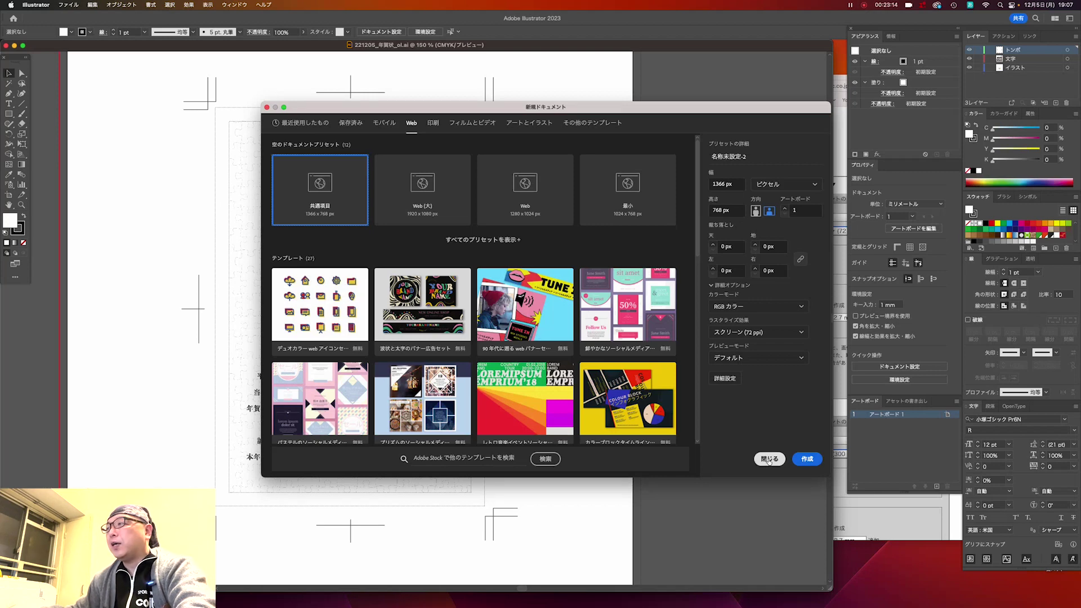
{"action": "left_click", "coordinate": [769, 459]}
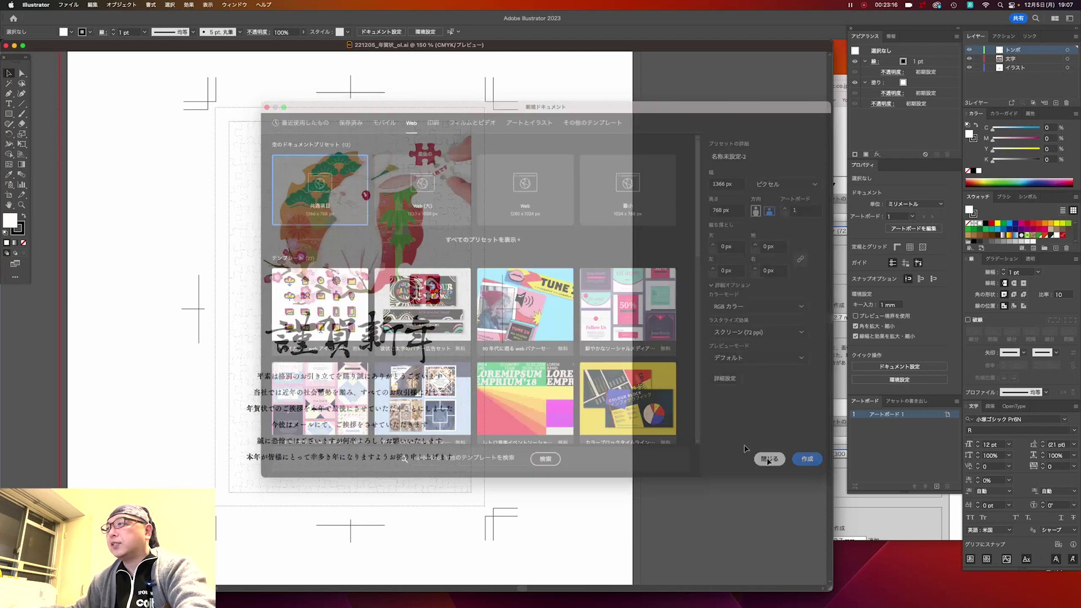
Open Document Raster Effects Settings and keep resolution at High (300 ppi)
{"action": "left_click", "coordinate": [158, 5]}
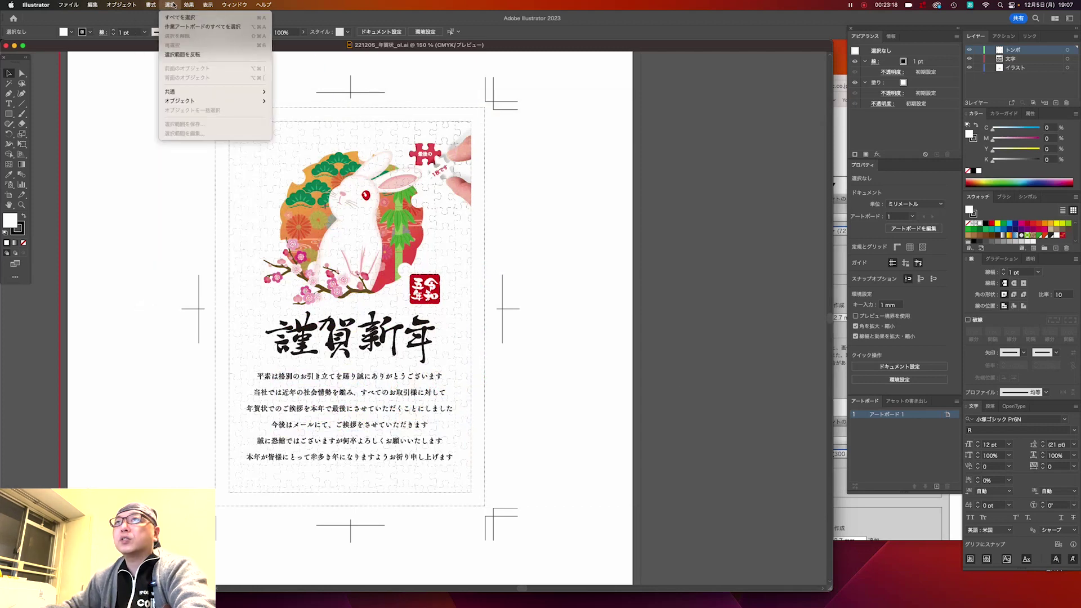
{"action": "left_click", "coordinate": [214, 40]}
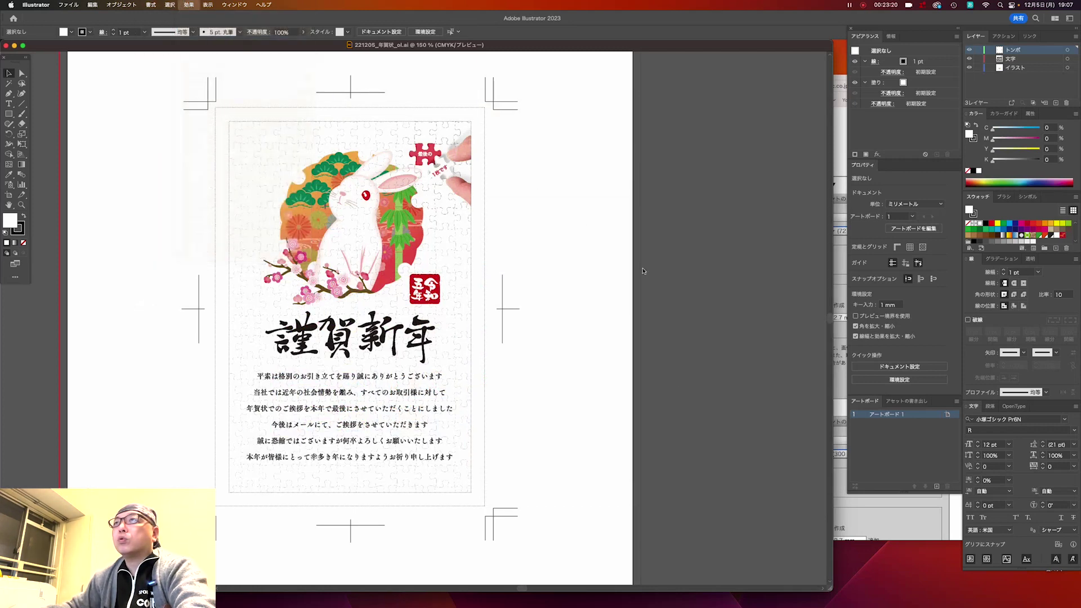
{"action": "left_click", "coordinate": [534, 244]}
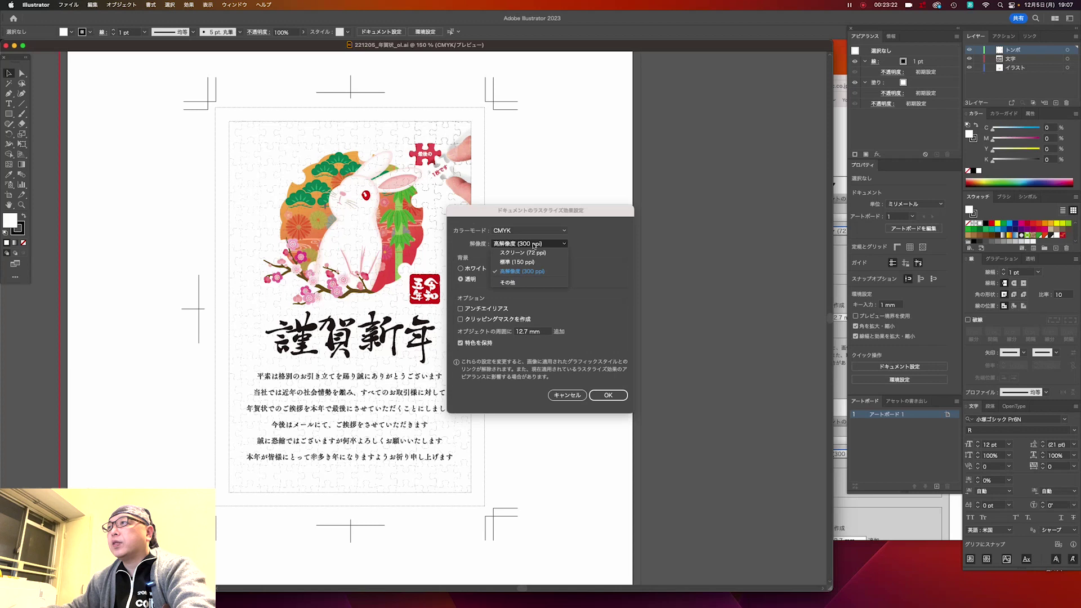
{"action": "left_click", "coordinate": [609, 255]}
Scroll the print guide to its raster effects recommendations
{"action": "left_click", "coordinate": [840, 363]}
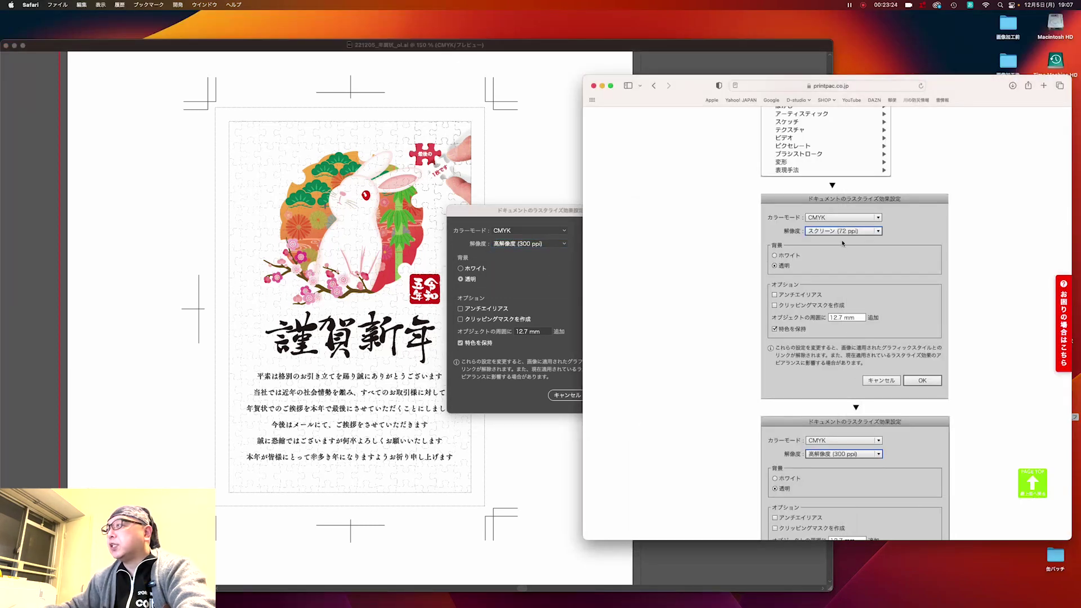
{"action": "scroll", "coordinate": [843, 243], "scroll_direction": "down", "scroll_amount": 5}
{"action": "scroll", "coordinate": [853, 322], "scroll_direction": "down", "scroll_amount": 4}
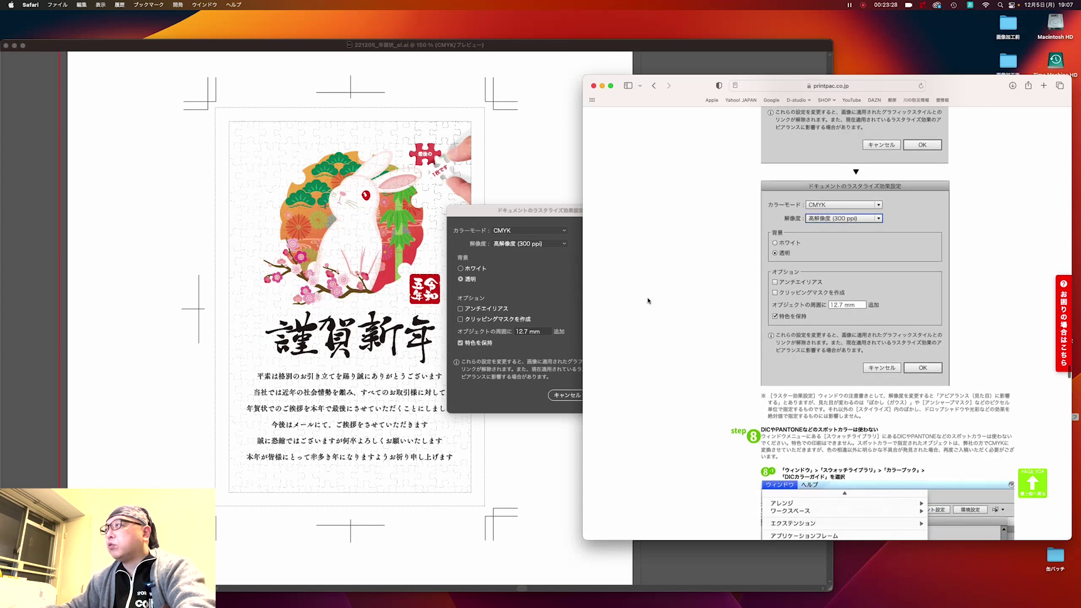
{"action": "scroll", "coordinate": [818, 291], "scroll_direction": "down", "scroll_amount": 2}
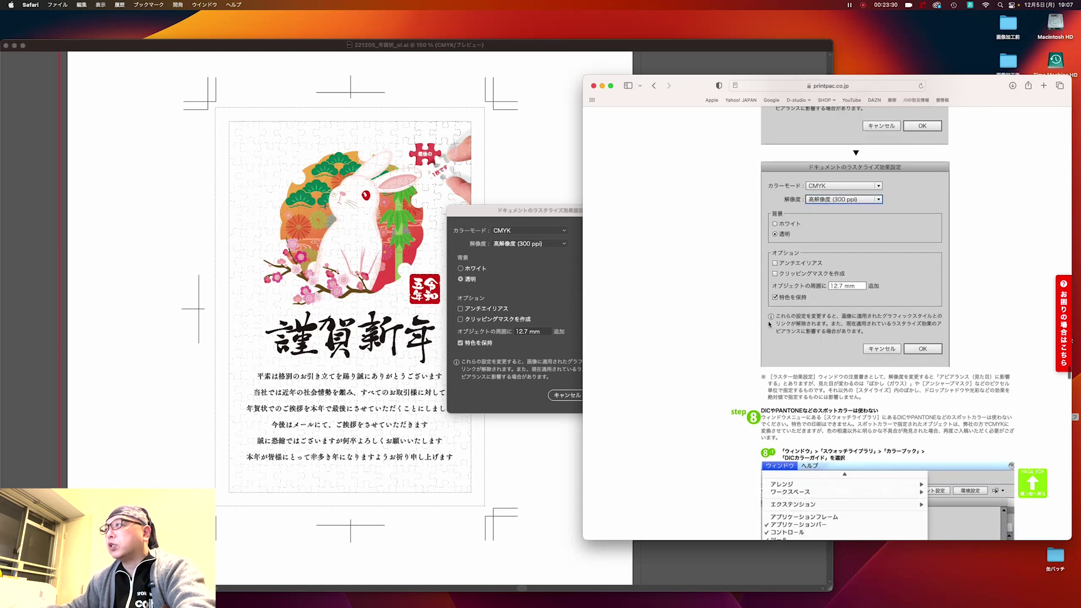
{"action": "scroll", "coordinate": [769, 324], "scroll_direction": "down", "scroll_amount": 3}
{"action": "scroll", "coordinate": [770, 324], "scroll_direction": "down", "scroll_amount": 2}
{"action": "scroll", "coordinate": [770, 325], "scroll_direction": "down", "scroll_amount": 3}
{"action": "scroll", "coordinate": [769, 324], "scroll_direction": "down", "scroll_amount": 2}
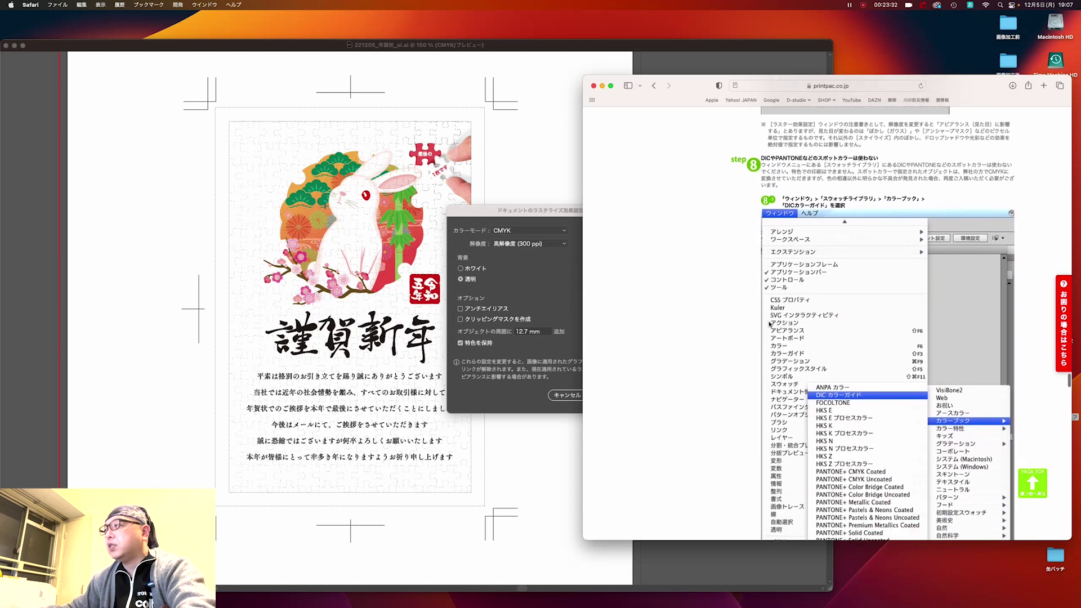
{"action": "scroll", "coordinate": [769, 325], "scroll_direction": "down", "scroll_amount": 3}
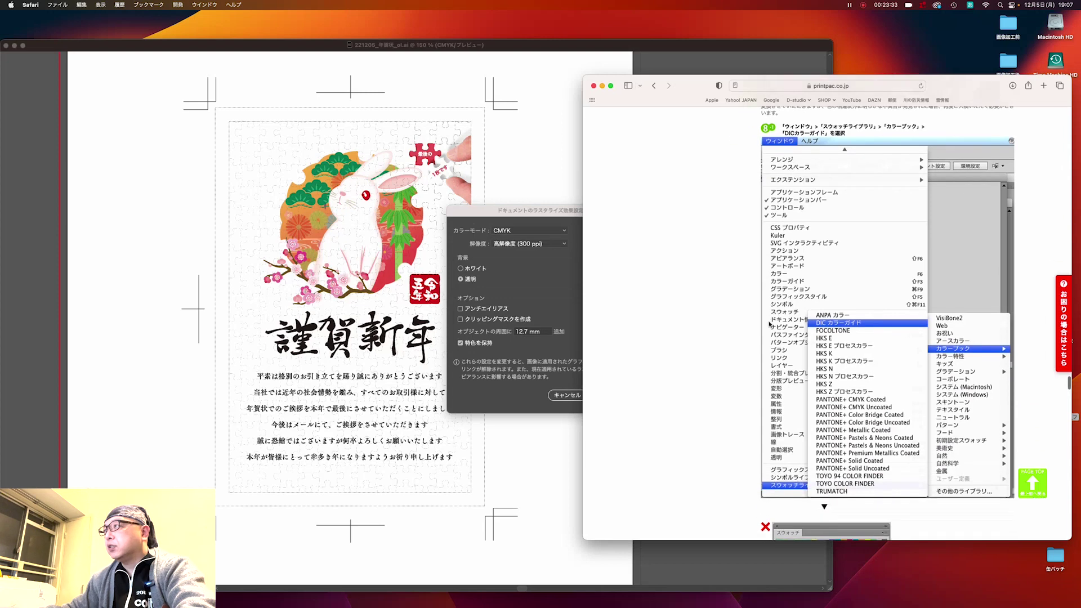
Keep the colour model at CMYK and confirm the raster effects settings
{"action": "left_click", "coordinate": [551, 306]}
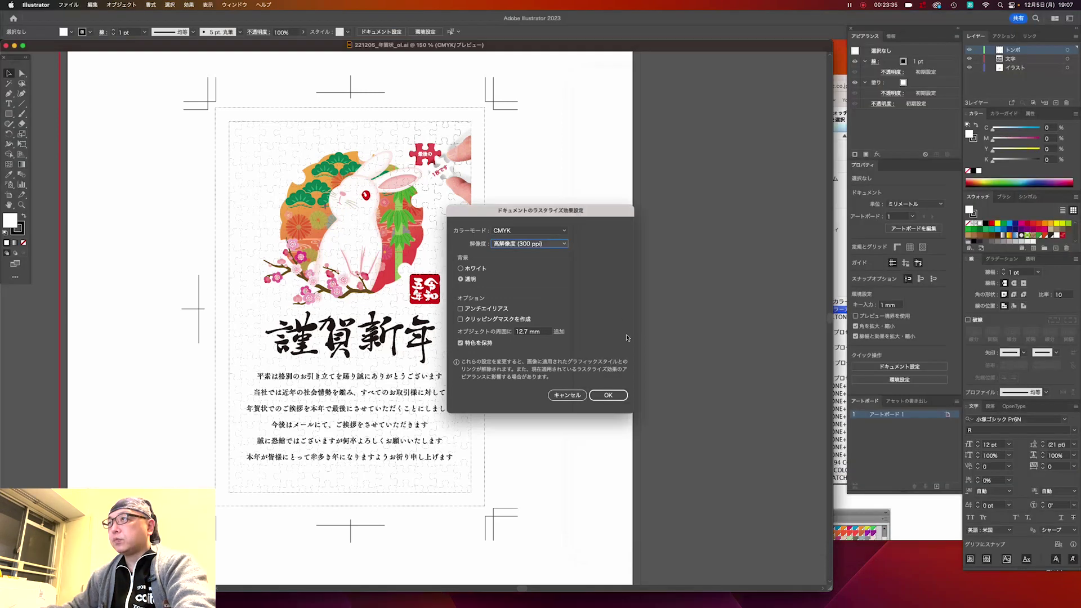
{"action": "left_click", "coordinate": [543, 231]}
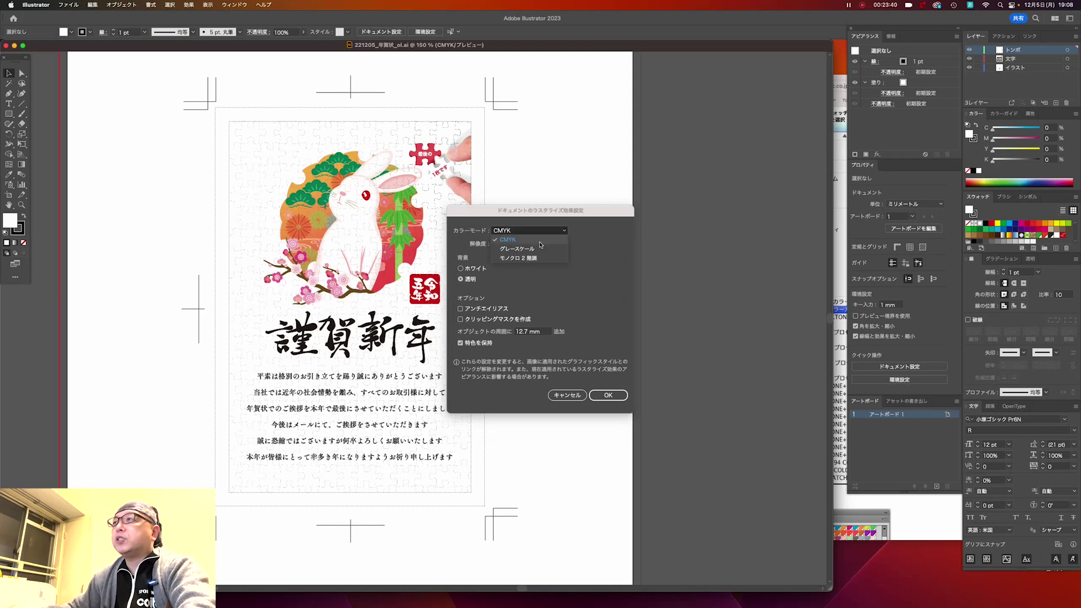
{"action": "left_click", "coordinate": [518, 240]}
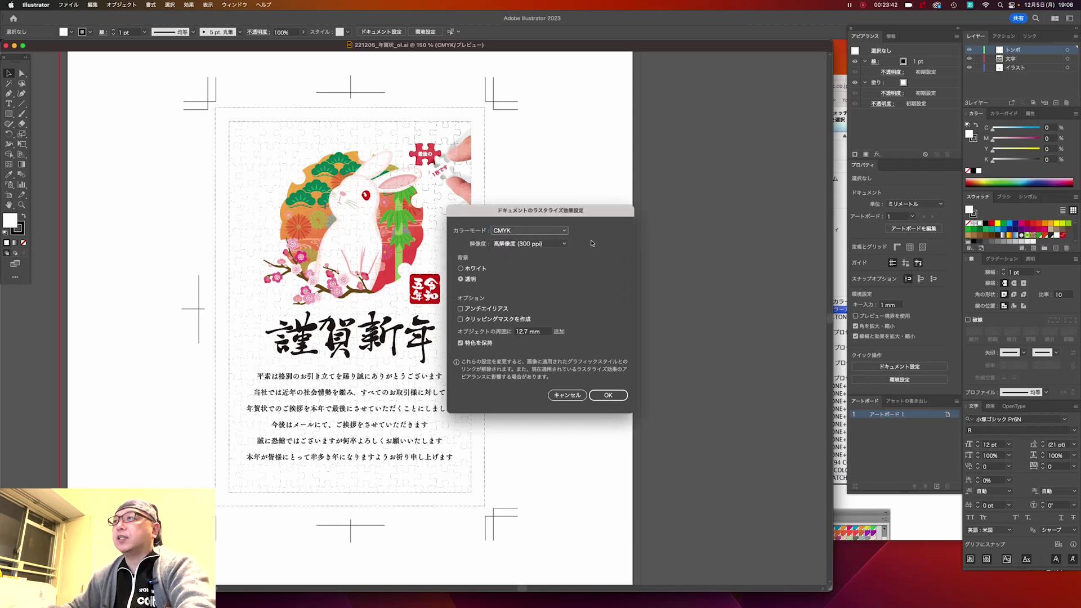
{"action": "left_click", "coordinate": [615, 396]}
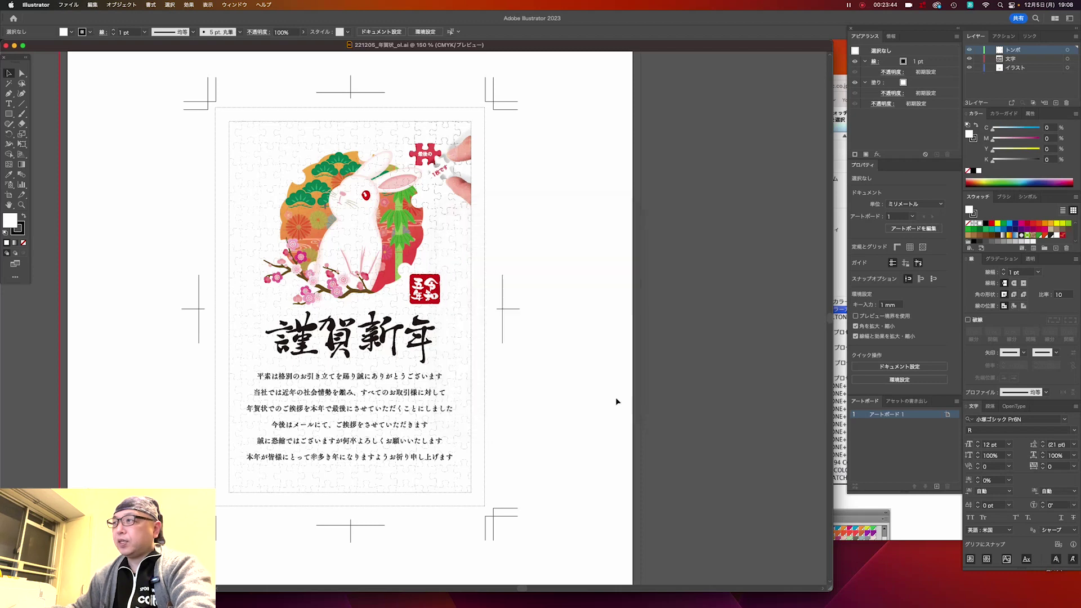
Scroll the Safari print guide to step 9, アウトラインを作成, and the 印刷用PDFの保存方法 section
{"action": "key", "text": "super+Tab"}
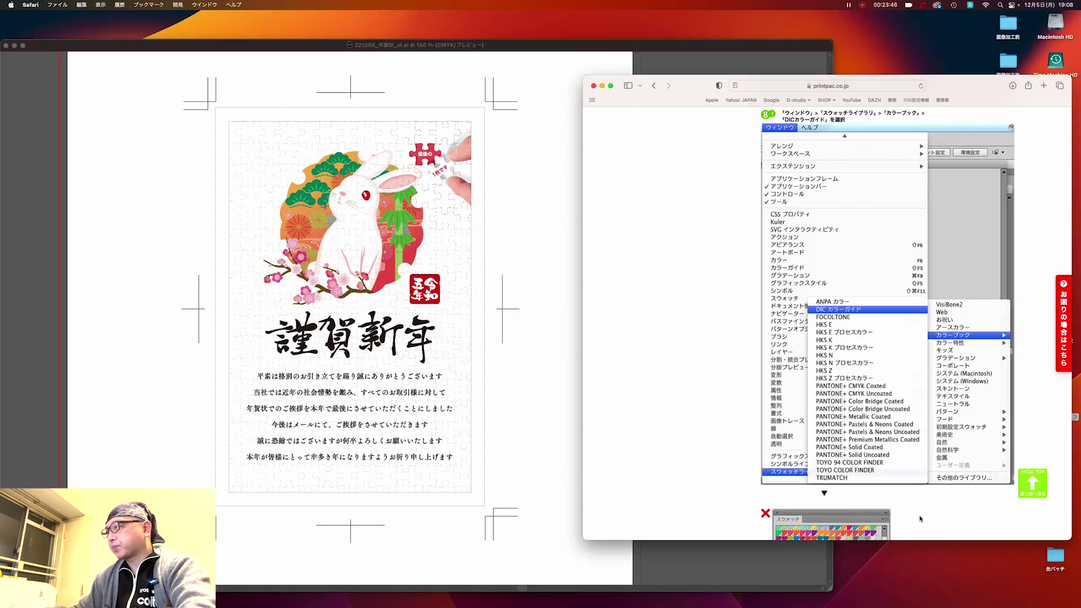
{"action": "scroll", "coordinate": [795, 271], "scroll_direction": "up", "scroll_amount": 2}
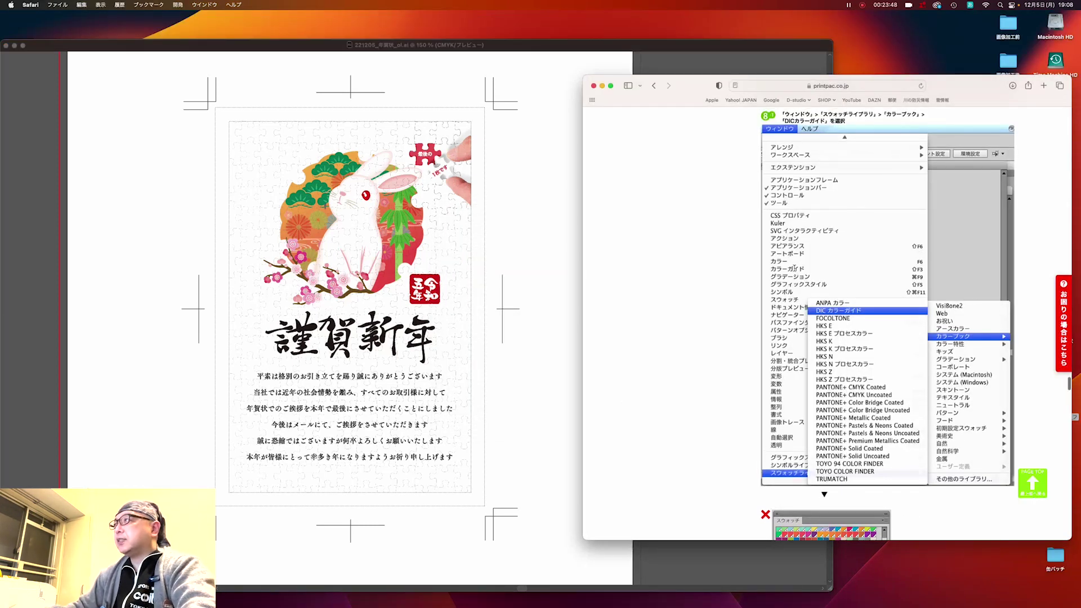
{"action": "scroll", "coordinate": [794, 268], "scroll_direction": "down", "scroll_amount": 3}
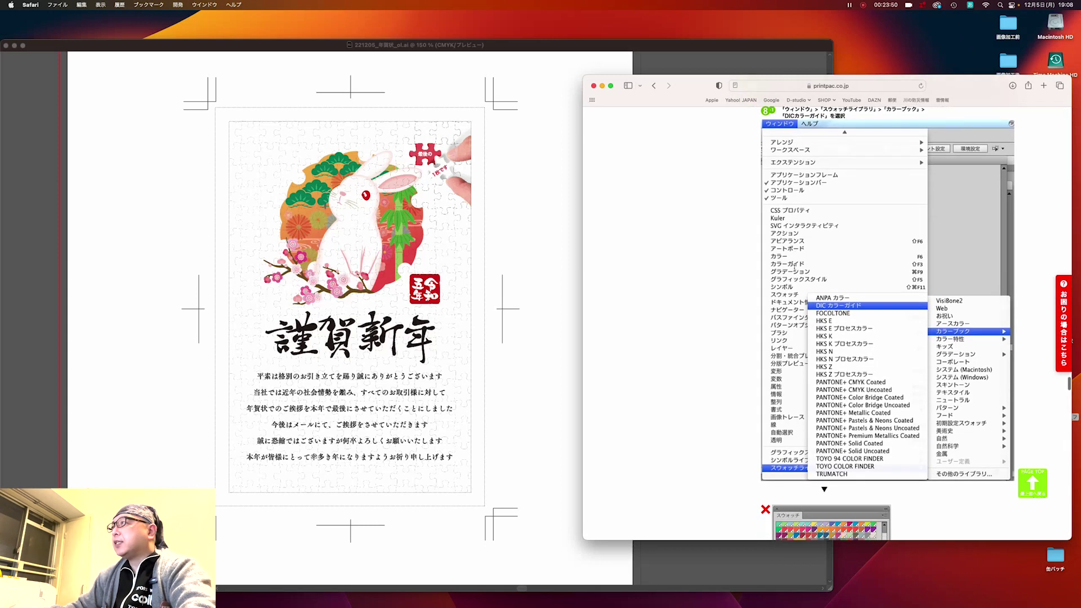
{"action": "scroll", "coordinate": [795, 268], "scroll_direction": "down", "scroll_amount": 4}
{"action": "scroll", "coordinate": [795, 270], "scroll_direction": "down", "scroll_amount": 2}
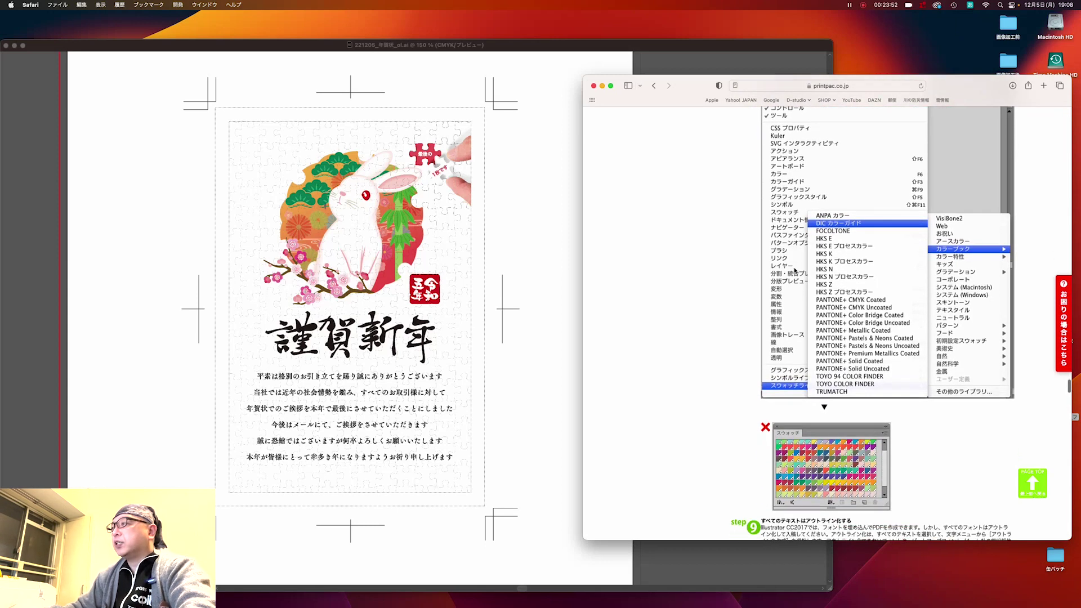
{"action": "scroll", "coordinate": [795, 270], "scroll_direction": "down", "scroll_amount": 3}
{"action": "scroll", "coordinate": [795, 271], "scroll_direction": "down", "scroll_amount": 5}
{"action": "scroll", "coordinate": [795, 270], "scroll_direction": "down", "scroll_amount": 3}
{"action": "scroll", "coordinate": [795, 270], "scroll_direction": "down", "scroll_amount": 1}
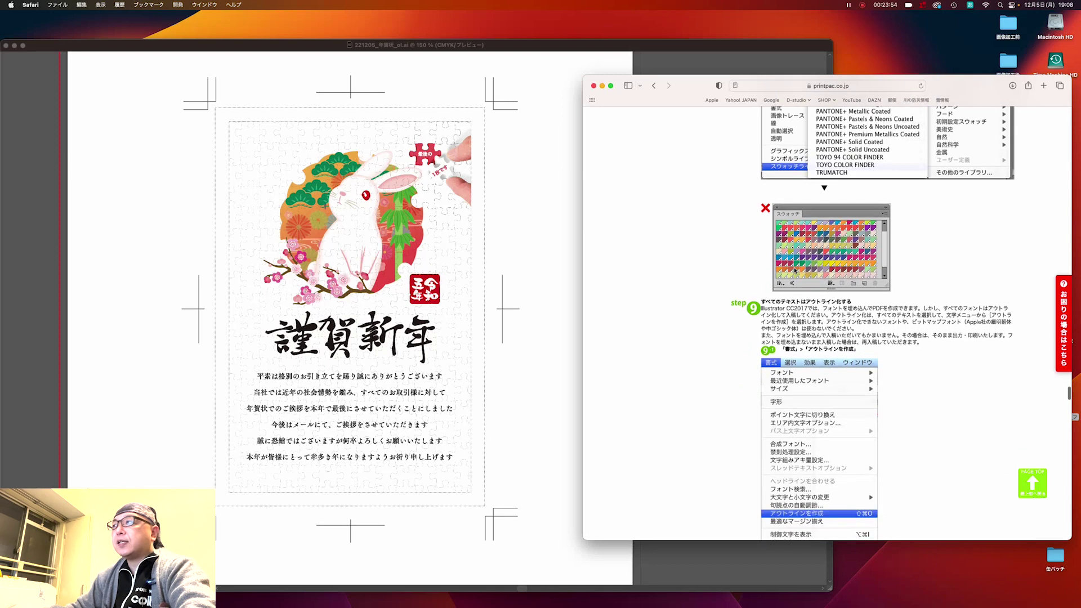
{"action": "scroll", "coordinate": [794, 271], "scroll_direction": "up", "scroll_amount": 4}
{"action": "scroll", "coordinate": [794, 271], "scroll_direction": "up", "scroll_amount": 5}
{"action": "scroll", "coordinate": [795, 270], "scroll_direction": "up", "scroll_amount": 2}
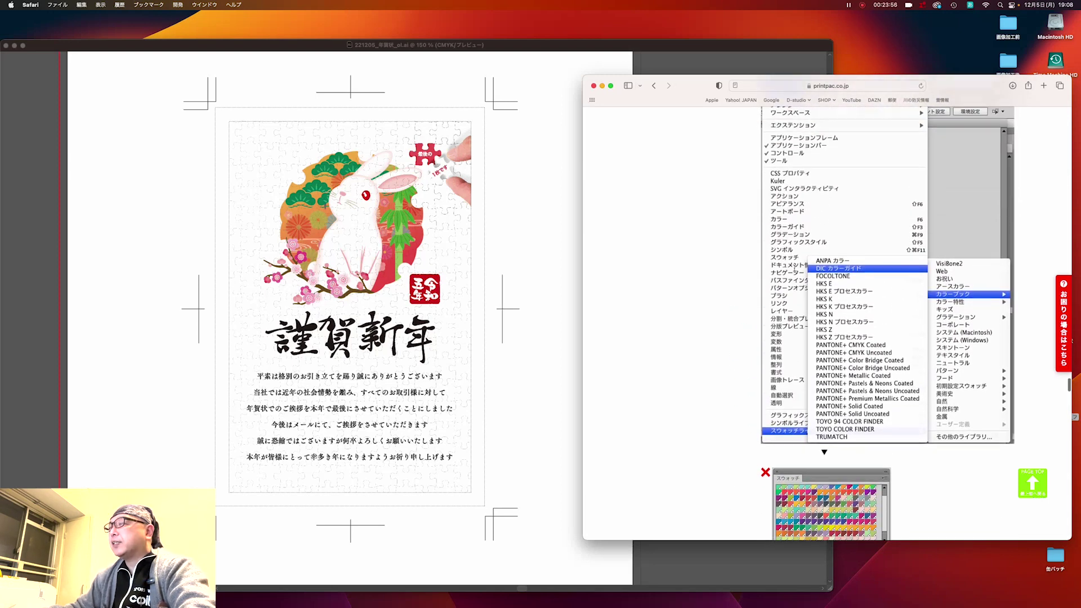
{"action": "scroll", "coordinate": [794, 270], "scroll_direction": "up", "scroll_amount": 2}
{"action": "scroll", "coordinate": [795, 270], "scroll_direction": "up", "scroll_amount": 3}
{"action": "scroll", "coordinate": [795, 271], "scroll_direction": "up", "scroll_amount": 1}
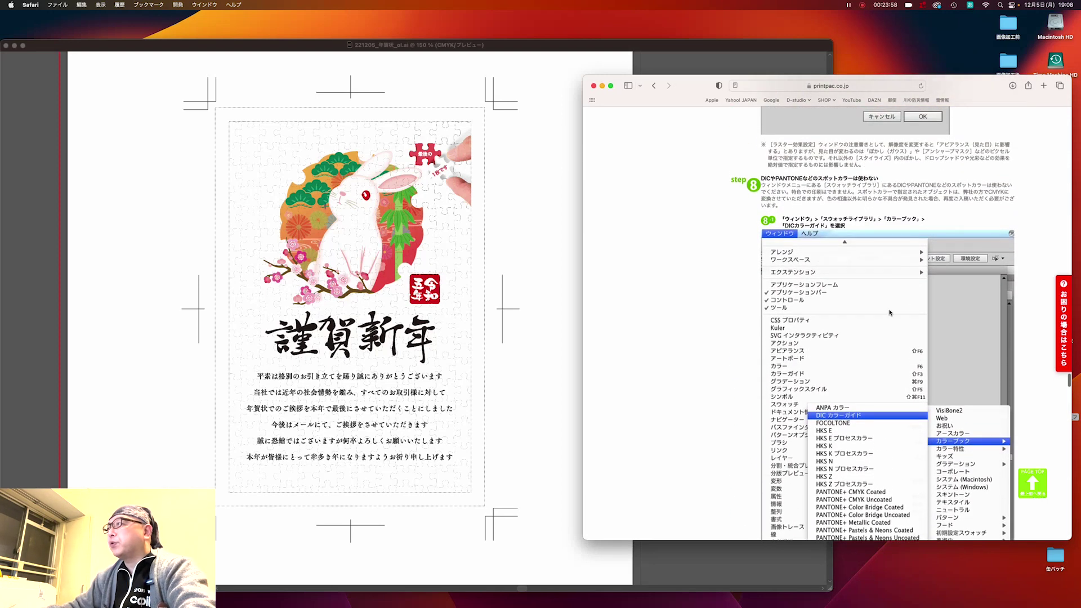
{"action": "scroll", "coordinate": [890, 313], "scroll_direction": "down", "scroll_amount": 2}
{"action": "scroll", "coordinate": [890, 313], "scroll_direction": "down", "scroll_amount": 5}
{"action": "scroll", "coordinate": [890, 313], "scroll_direction": "down", "scroll_amount": 1}
{"action": "scroll", "coordinate": [890, 312], "scroll_direction": "down", "scroll_amount": 1}
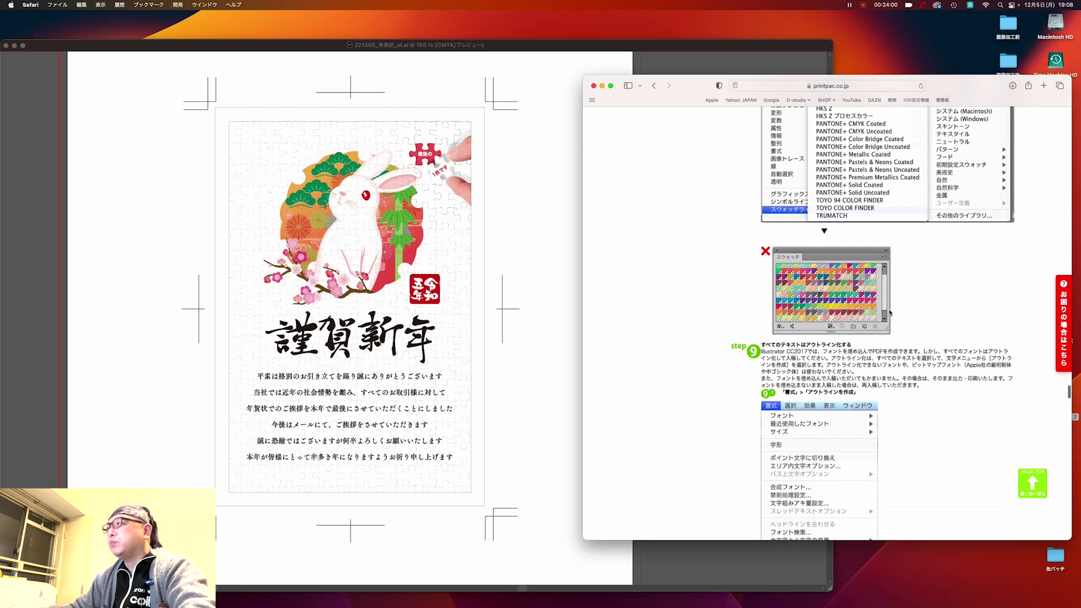
{"action": "scroll", "coordinate": [890, 313], "scroll_direction": "down", "scroll_amount": 1}
{"action": "scroll", "coordinate": [890, 313], "scroll_direction": "down", "scroll_amount": 2}
{"action": "scroll", "coordinate": [890, 313], "scroll_direction": "down", "scroll_amount": 1}
{"action": "scroll", "coordinate": [890, 313], "scroll_direction": "down", "scroll_amount": 1}
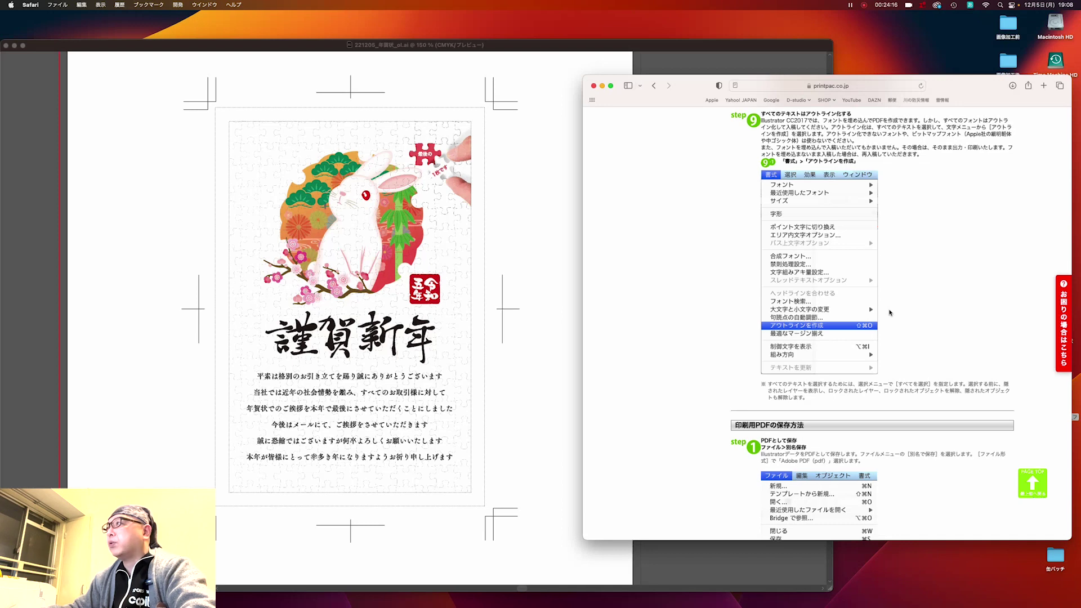
{"action": "scroll", "coordinate": [888, 305], "scroll_direction": "up", "scroll_amount": 3}
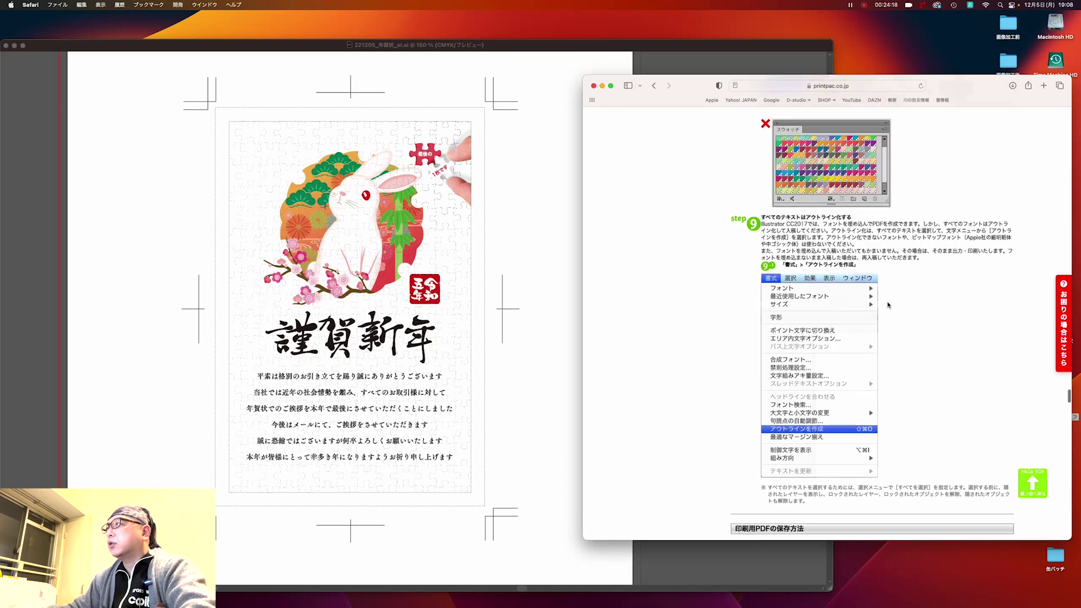
{"action": "scroll", "coordinate": [888, 305], "scroll_direction": "up", "scroll_amount": 3}
{"action": "scroll", "coordinate": [889, 305], "scroll_direction": "up", "scroll_amount": 5}
{"action": "scroll", "coordinate": [888, 306], "scroll_direction": "down", "scroll_amount": 5}
{"action": "scroll", "coordinate": [888, 305], "scroll_direction": "down", "scroll_amount": 3}
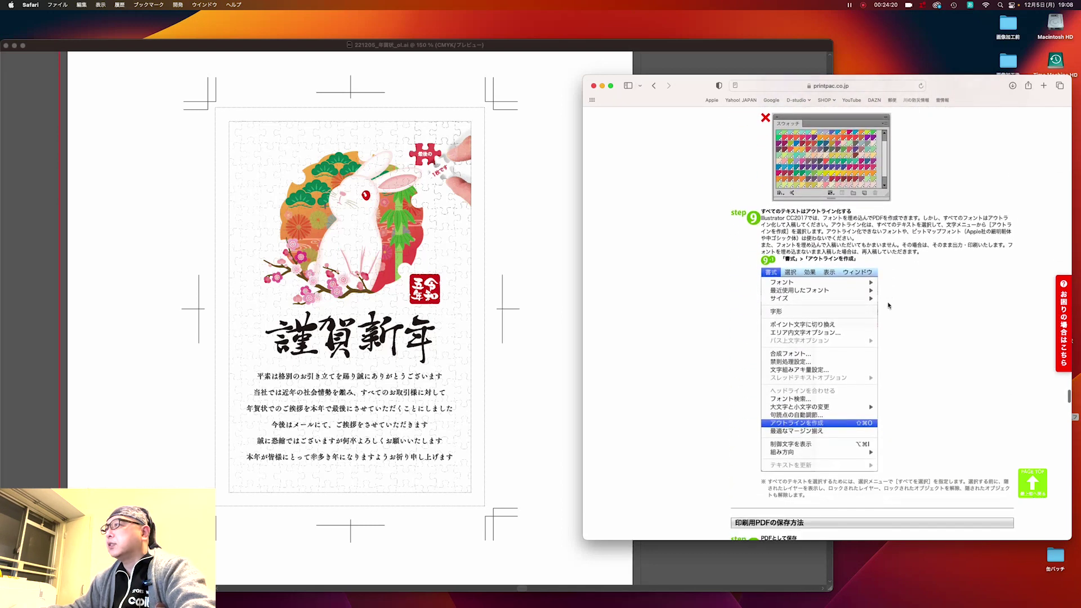
{"action": "scroll", "coordinate": [888, 305], "scroll_direction": "down", "scroll_amount": 3}
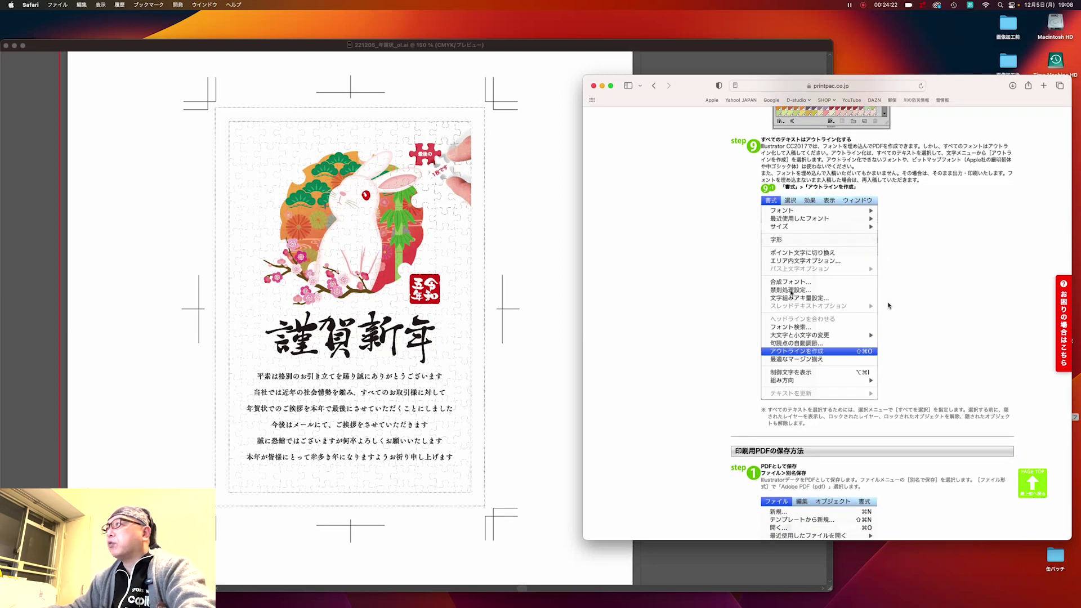
Select all the card's artwork and look at the type menu's Create Outlines command without running it
{"action": "left_click", "coordinate": [552, 322]}
{"action": "key", "text": "super+a"}
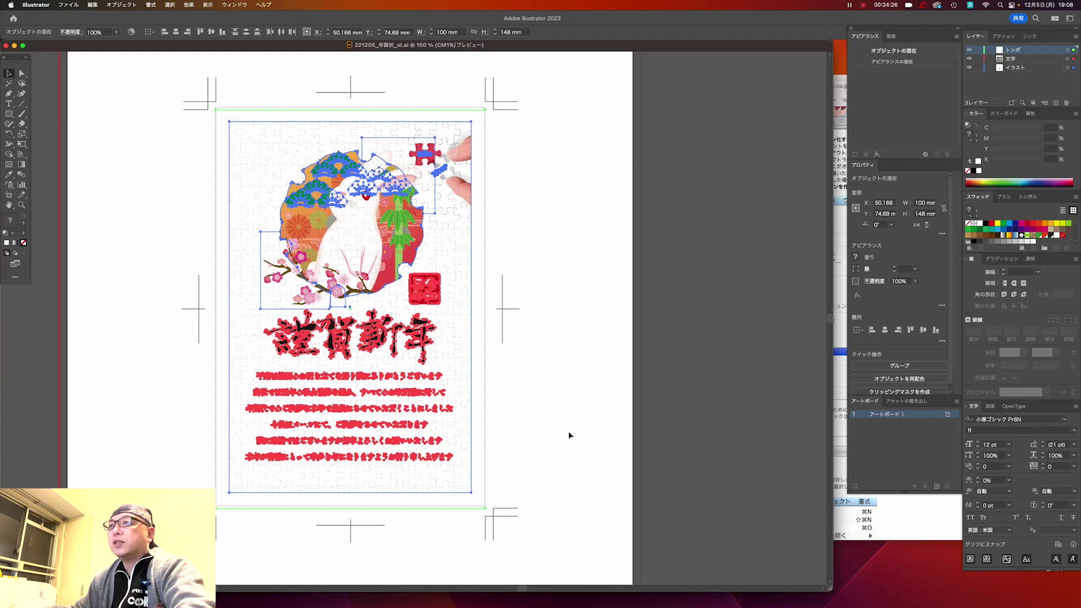
{"action": "left_click", "coordinate": [917, 534]}
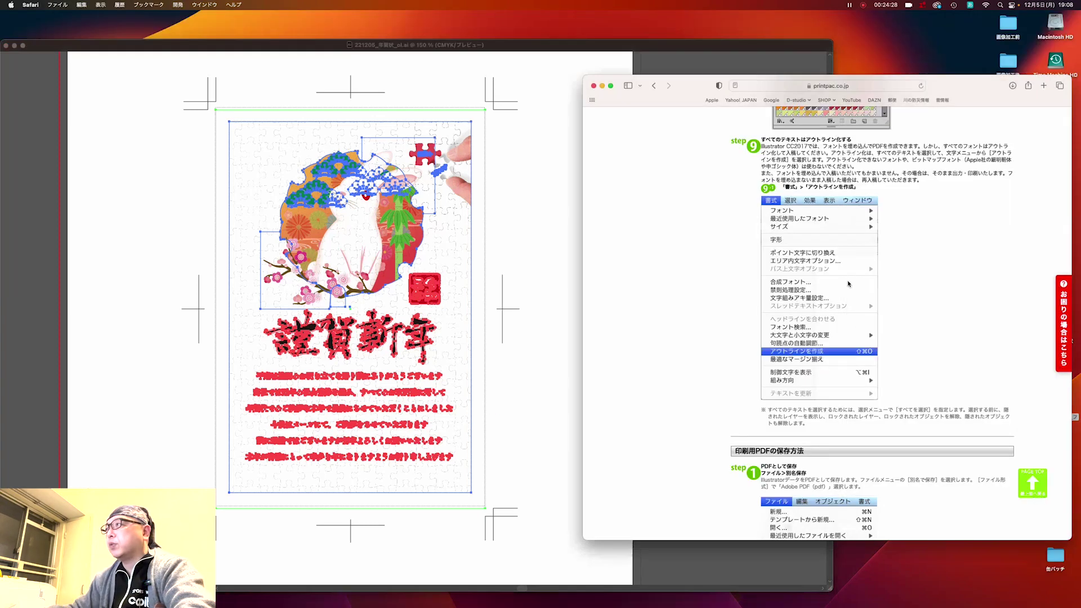
{"action": "left_click", "coordinate": [564, 254]}
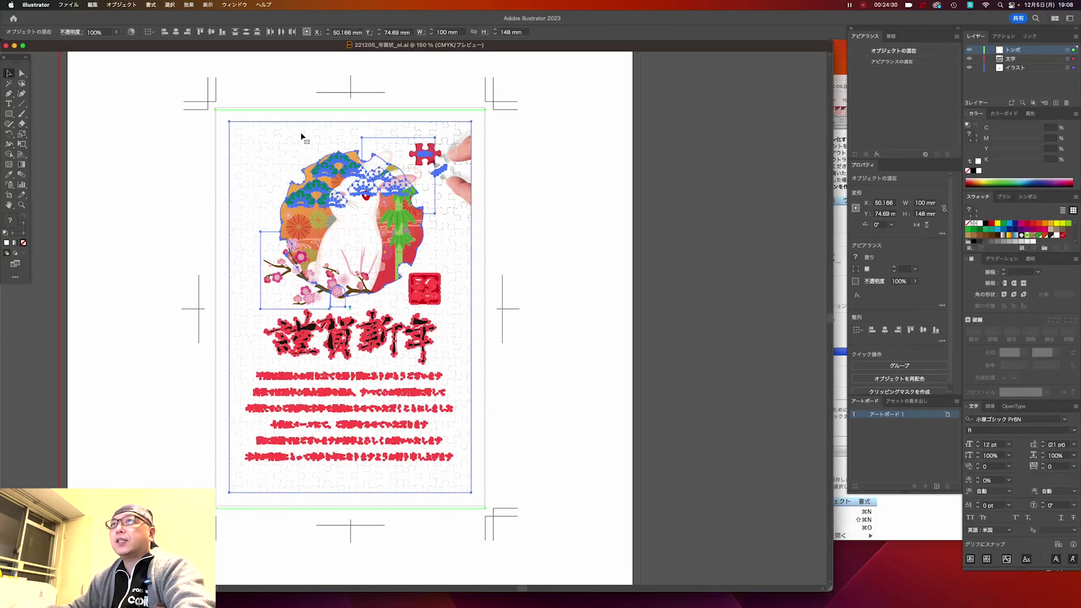
{"action": "left_click", "coordinate": [147, 6]}
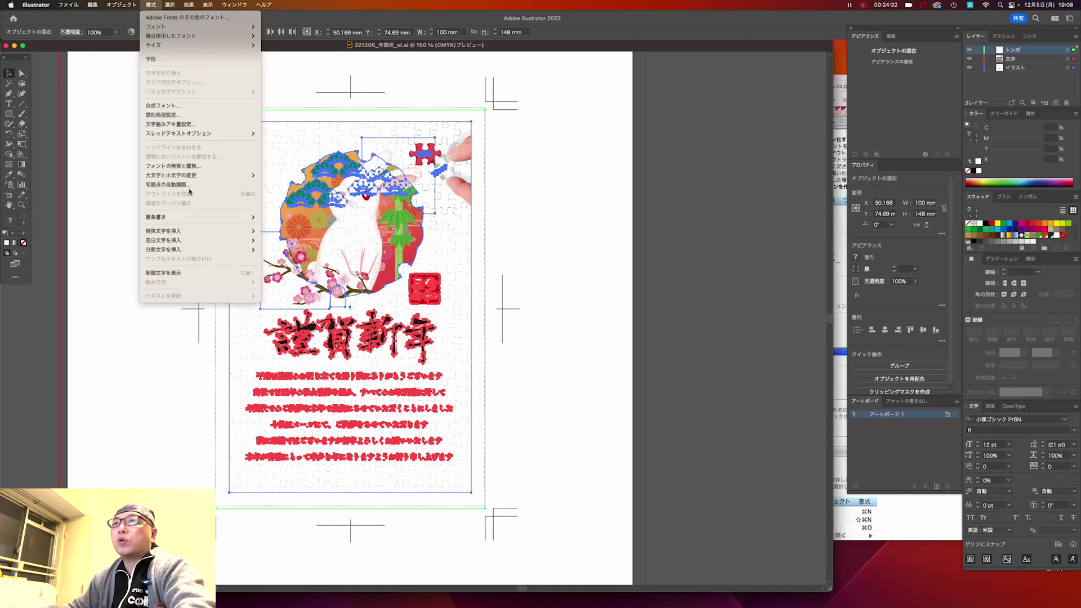
{"action": "left_click", "coordinate": [629, 228]}
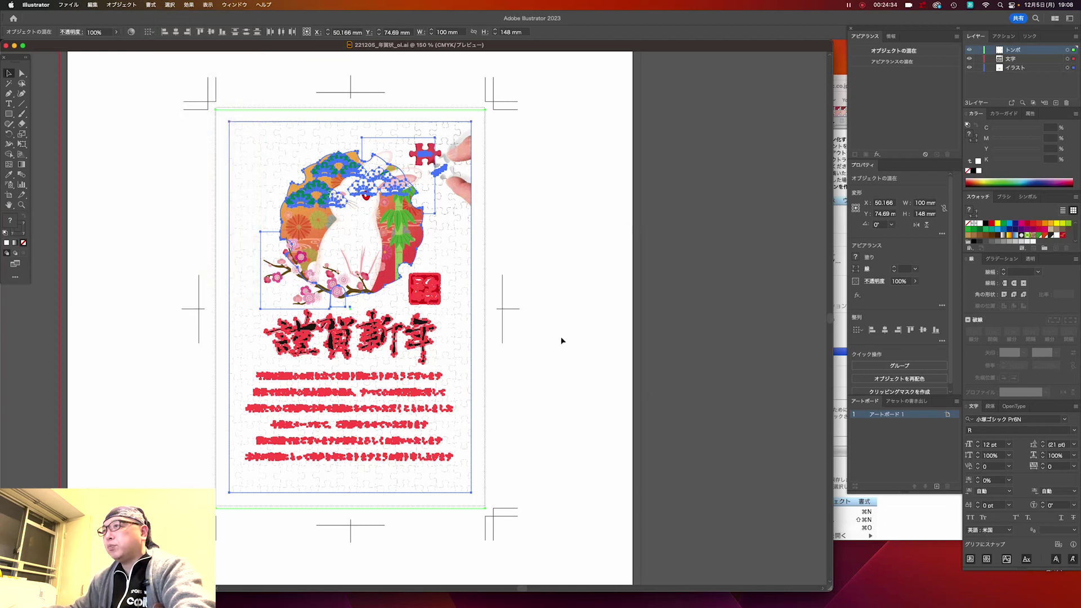
Read further down the print guide, then return to the card in Illustrator
{"action": "left_click", "coordinate": [880, 525]}
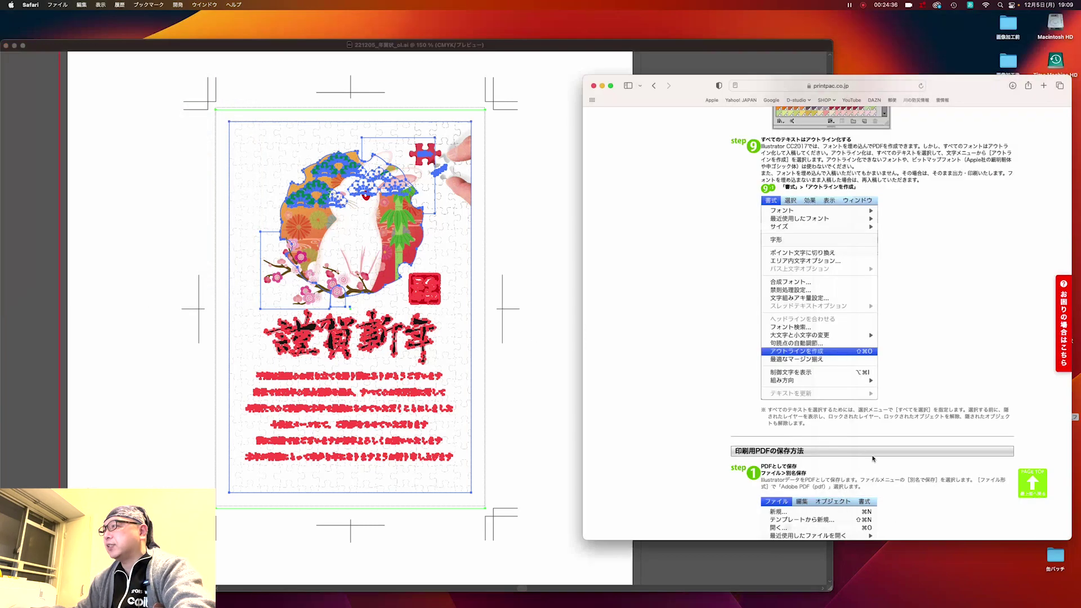
{"action": "scroll", "coordinate": [857, 347], "scroll_direction": "down", "scroll_amount": 4}
{"action": "scroll", "coordinate": [857, 348], "scroll_direction": "down", "scroll_amount": 3}
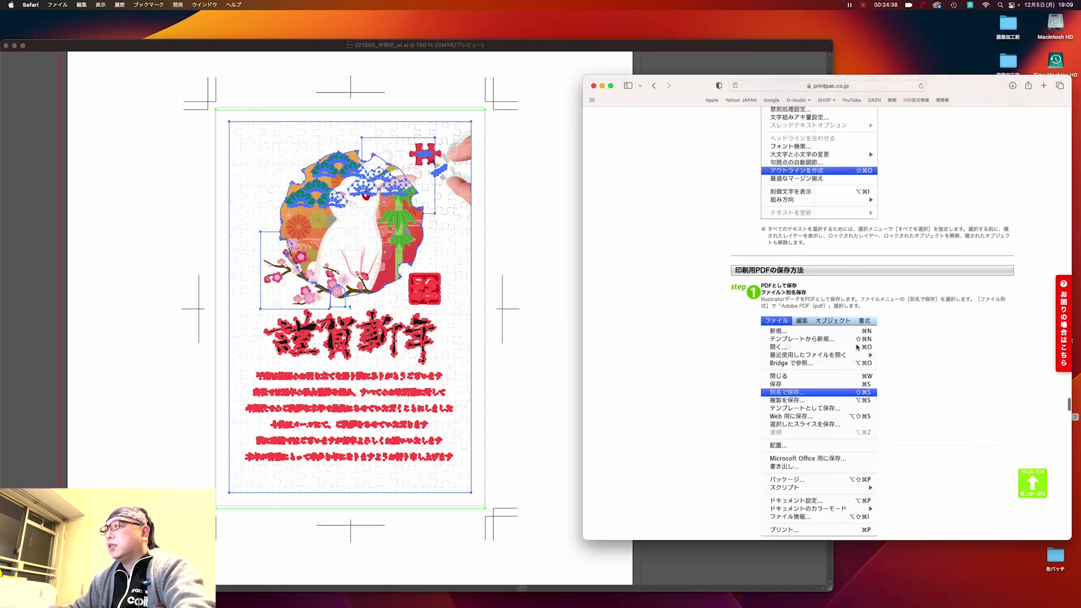
{"action": "scroll", "coordinate": [857, 348], "scroll_direction": "down", "scroll_amount": 3}
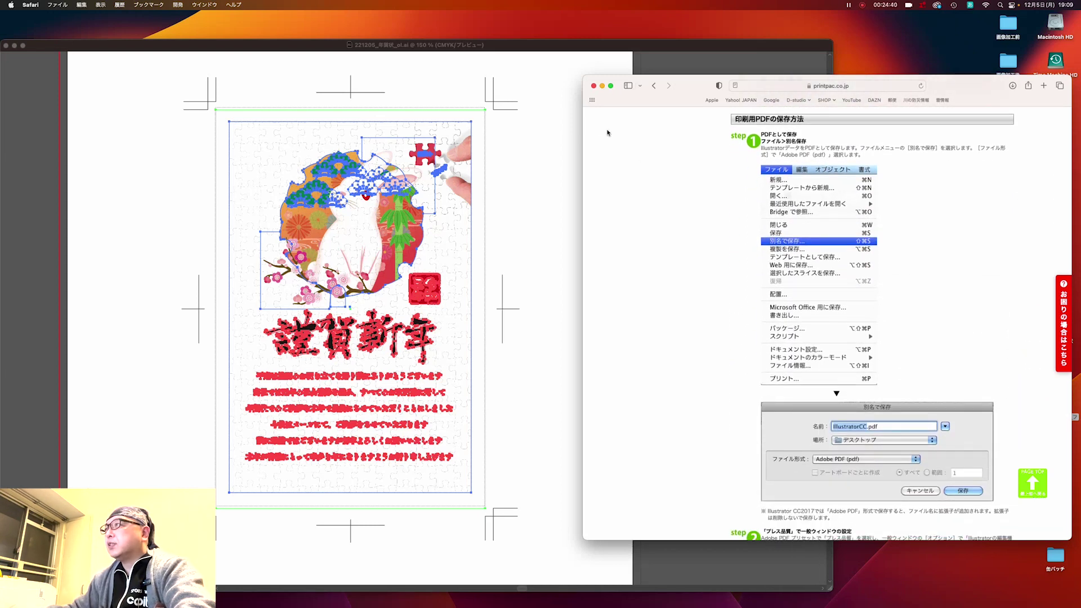
{"action": "left_click", "coordinate": [529, 152]}
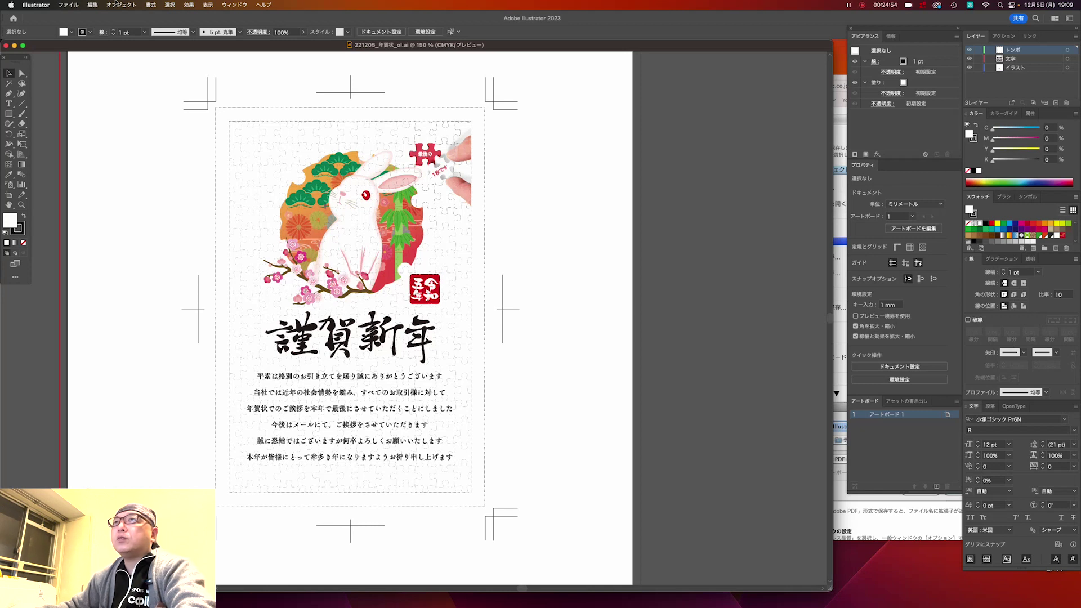
Look over the Object menu and the print guide without changing the card
{"action": "left_click", "coordinate": [116, 5]}
{"action": "left_click", "coordinate": [116, 5]}
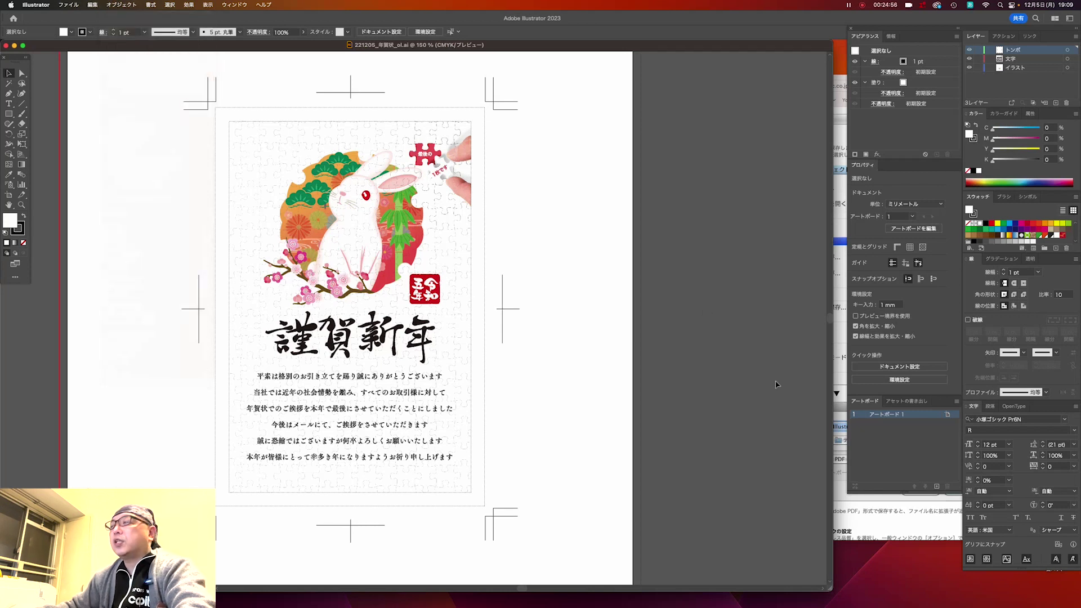
{"action": "left_click", "coordinate": [912, 515]}
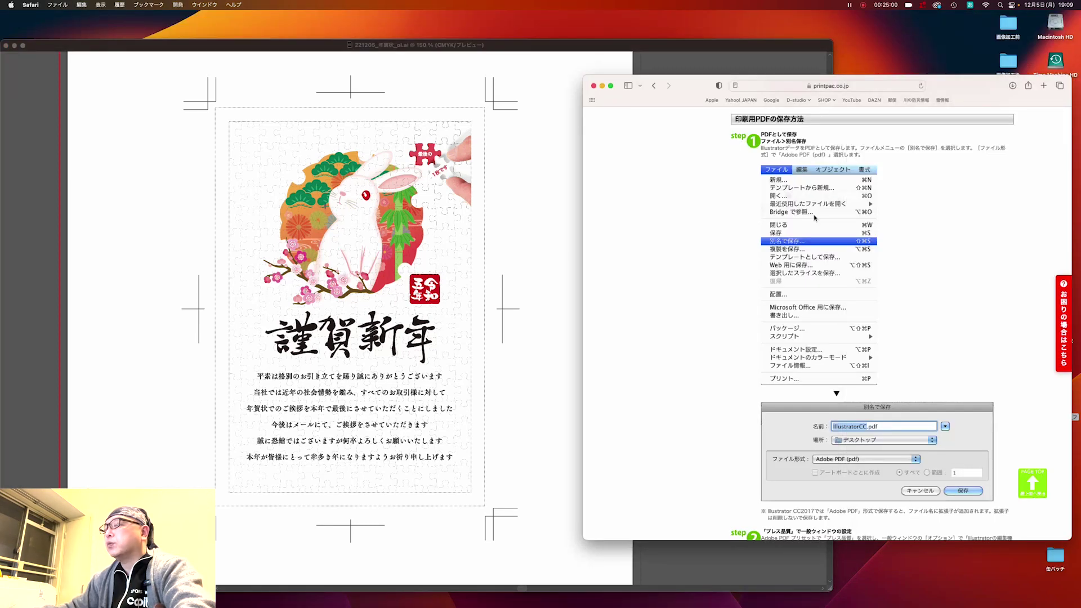
{"action": "left_click", "coordinate": [552, 187]}
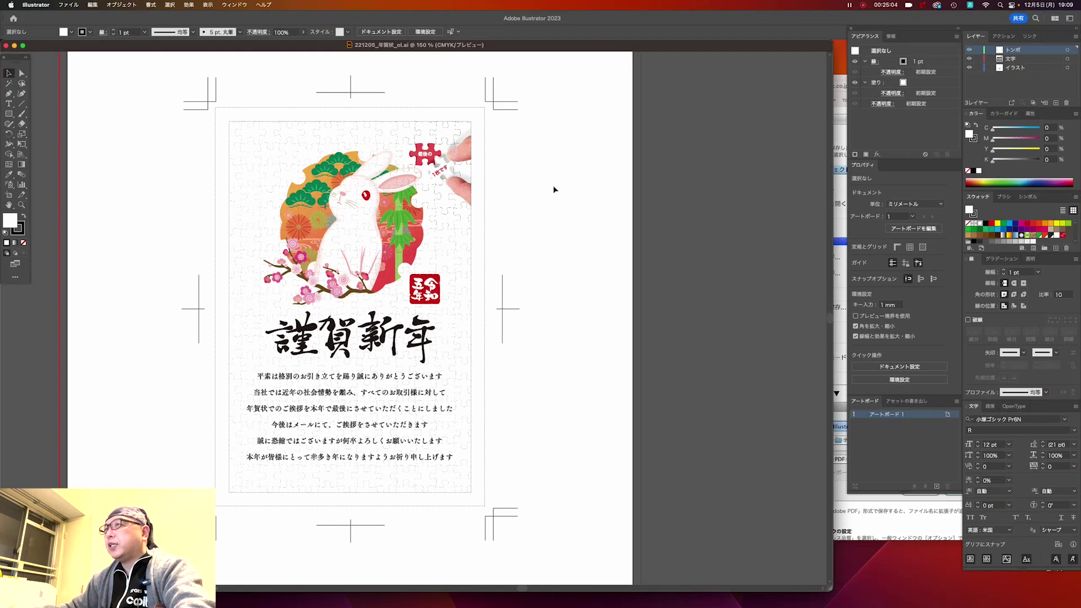
Save the card as 221205_年賀状_ol.pdf in Adobe PDF format
{"action": "left_click", "coordinate": [67, 5]}
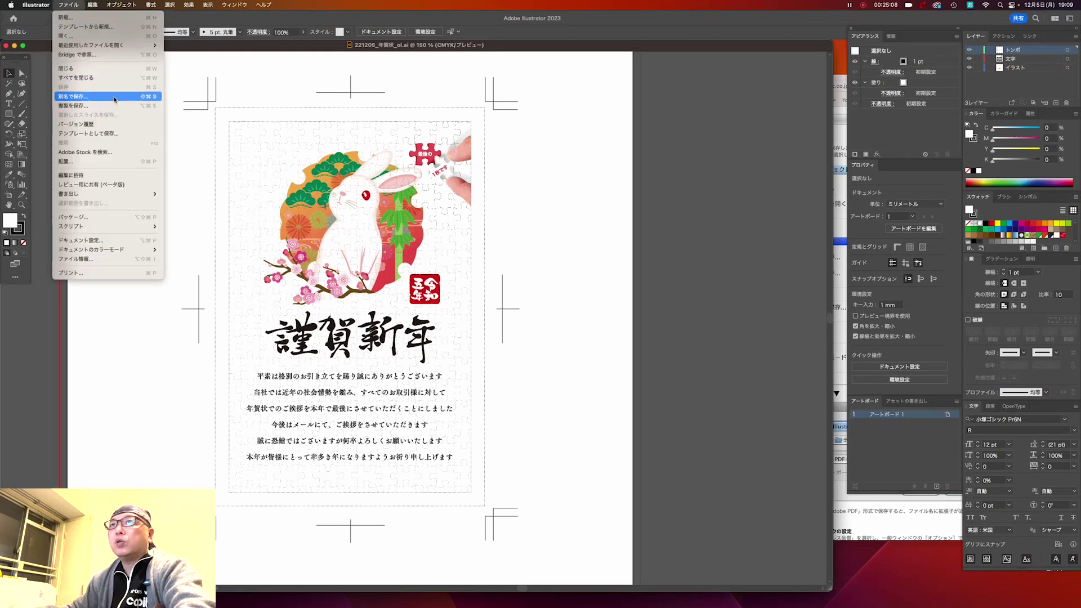
{"action": "left_click", "coordinate": [85, 96]}
{"action": "left_click", "coordinate": [562, 202]}
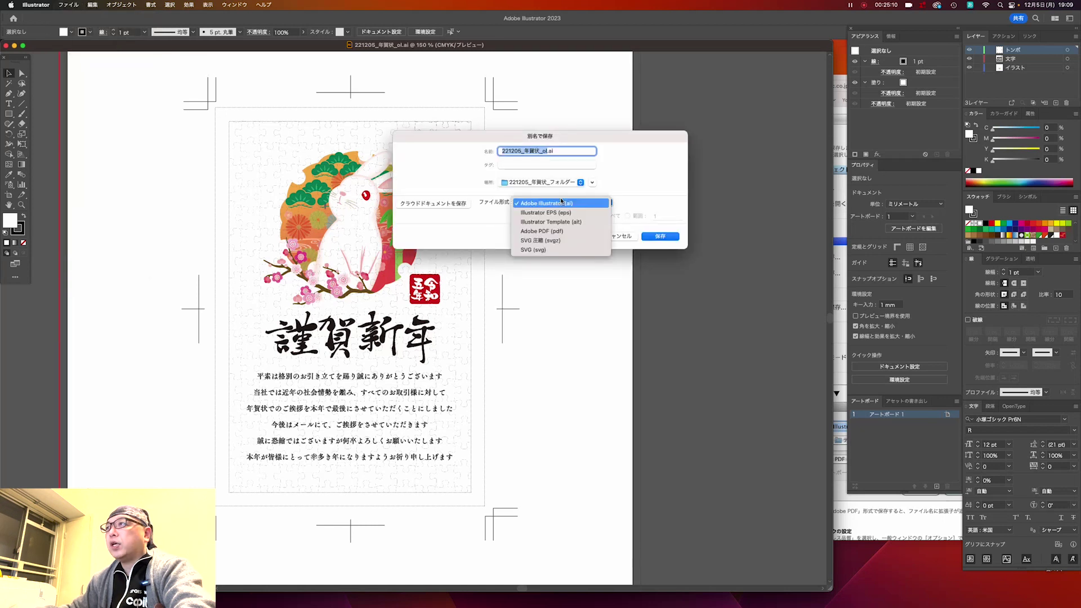
{"action": "left_click", "coordinate": [561, 231]}
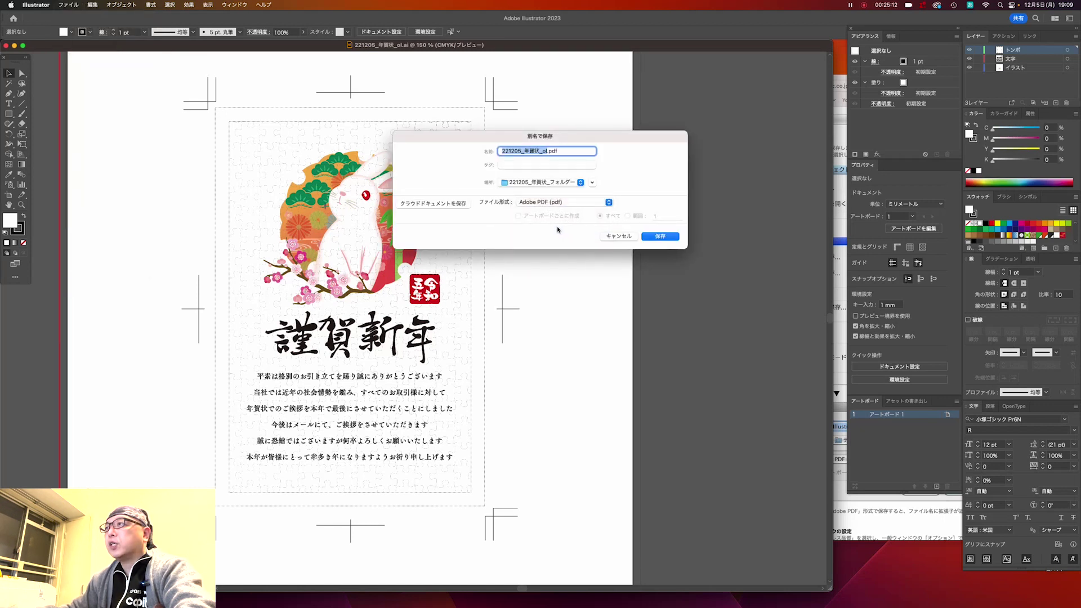
{"action": "left_click", "coordinate": [672, 237]}
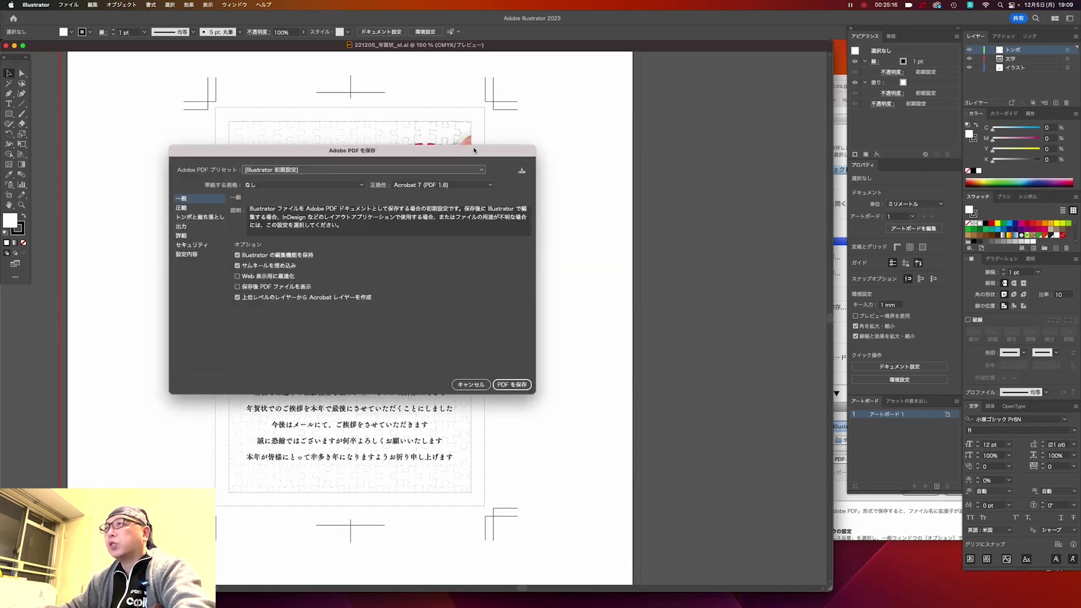
Move the PDF options aside and scroll the print guide to its PDF settings
{"action": "left_click_drag", "start_coordinate": [474, 150], "coordinate": [550, 180]}
{"action": "left_click", "coordinate": [895, 523]}
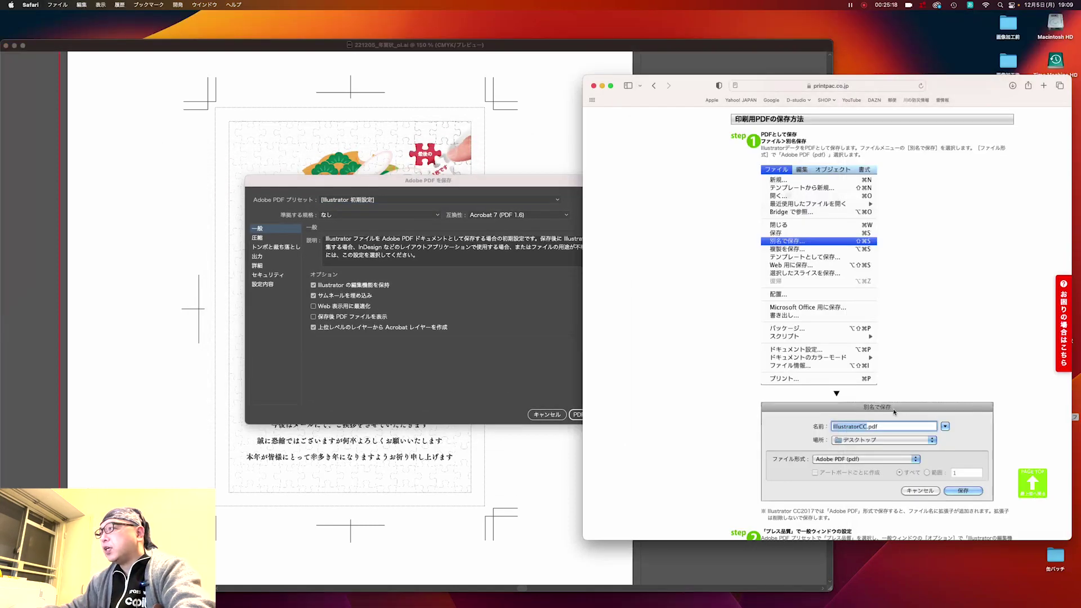
{"action": "scroll", "coordinate": [895, 411], "scroll_direction": "down", "scroll_amount": 1}
{"action": "scroll", "coordinate": [895, 412], "scroll_direction": "down", "scroll_amount": 2}
{"action": "scroll", "coordinate": [894, 412], "scroll_direction": "down", "scroll_amount": 2}
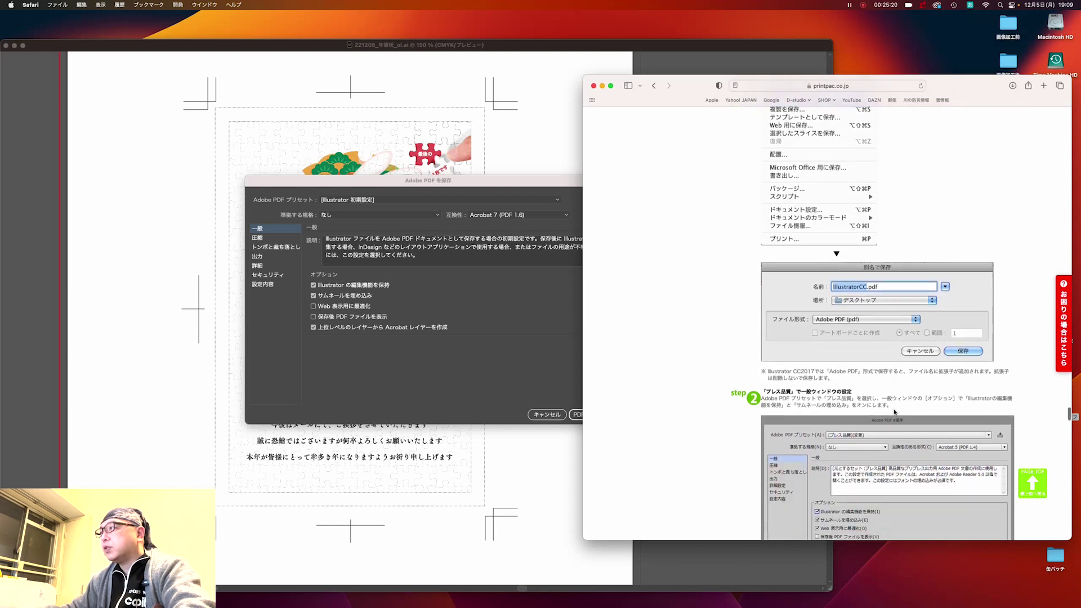
{"action": "scroll", "coordinate": [894, 411], "scroll_direction": "down", "scroll_amount": 2}
{"action": "scroll", "coordinate": [894, 412], "scroll_direction": "down", "scroll_amount": 2}
{"action": "scroll", "coordinate": [895, 411], "scroll_direction": "down", "scroll_amount": 1}
{"action": "scroll", "coordinate": [894, 412], "scroll_direction": "down", "scroll_amount": 1}
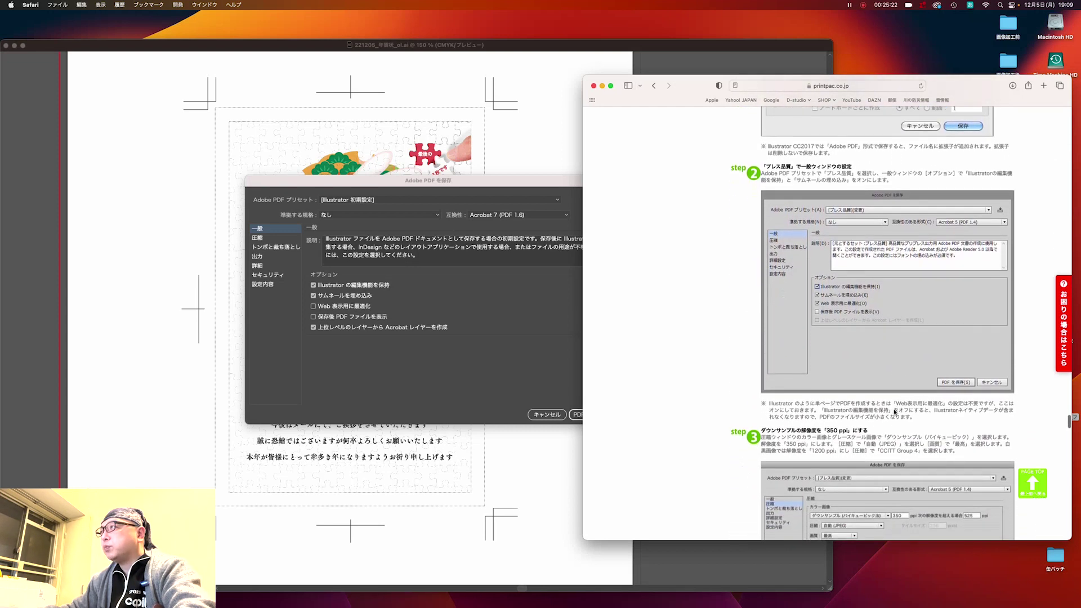
{"action": "scroll", "coordinate": [895, 412], "scroll_direction": "down", "scroll_amount": 1}
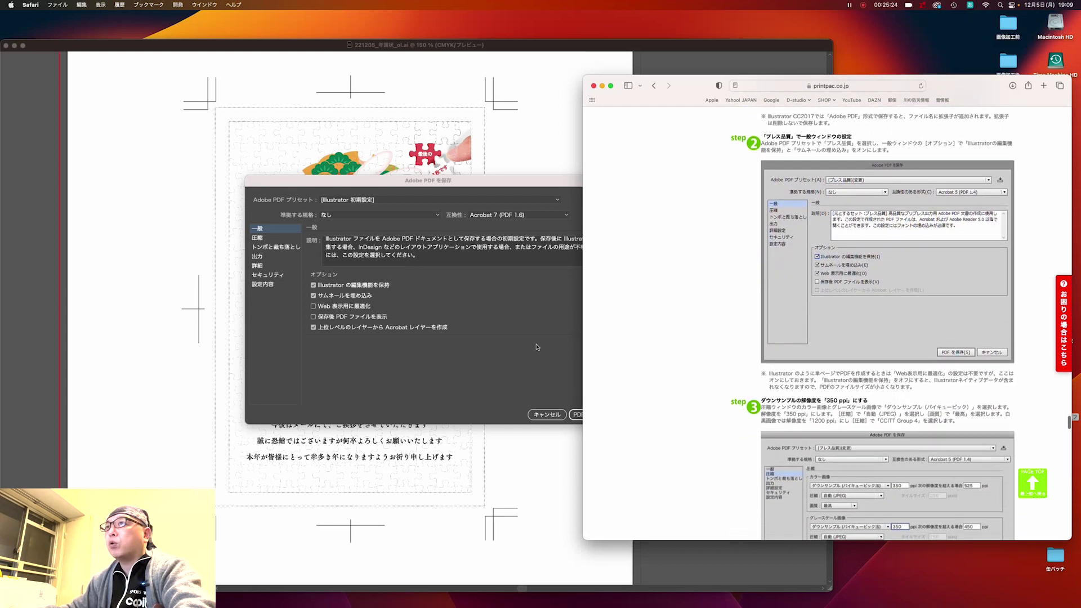
{"action": "left_click", "coordinate": [263, 317]}
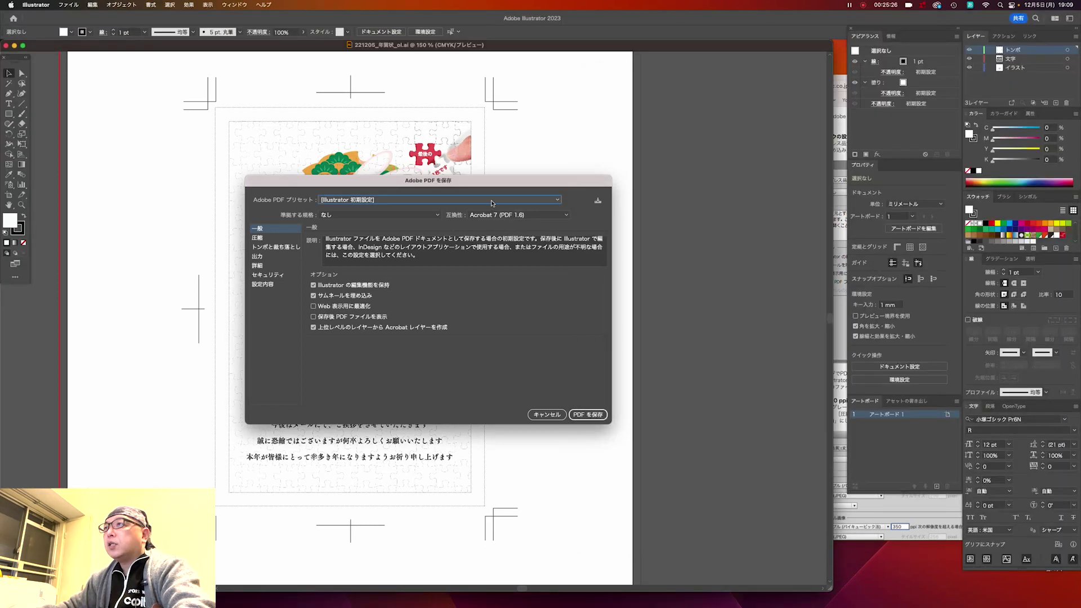
Apply the [プレス品質] preset and compare it with the guide's PDF settings
{"action": "left_click", "coordinate": [492, 201]}
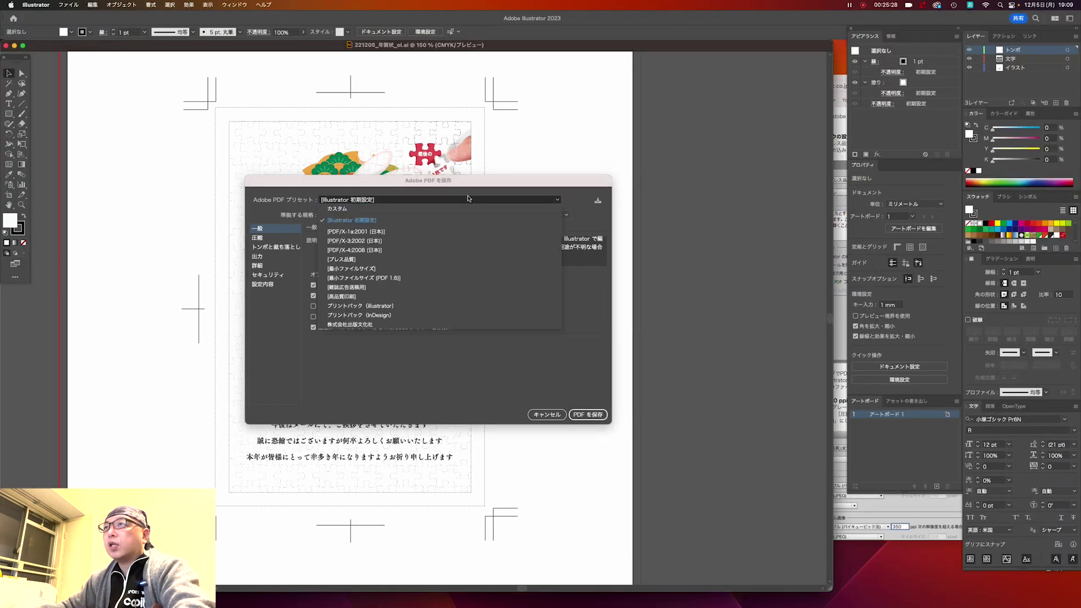
{"action": "left_click", "coordinate": [401, 257]}
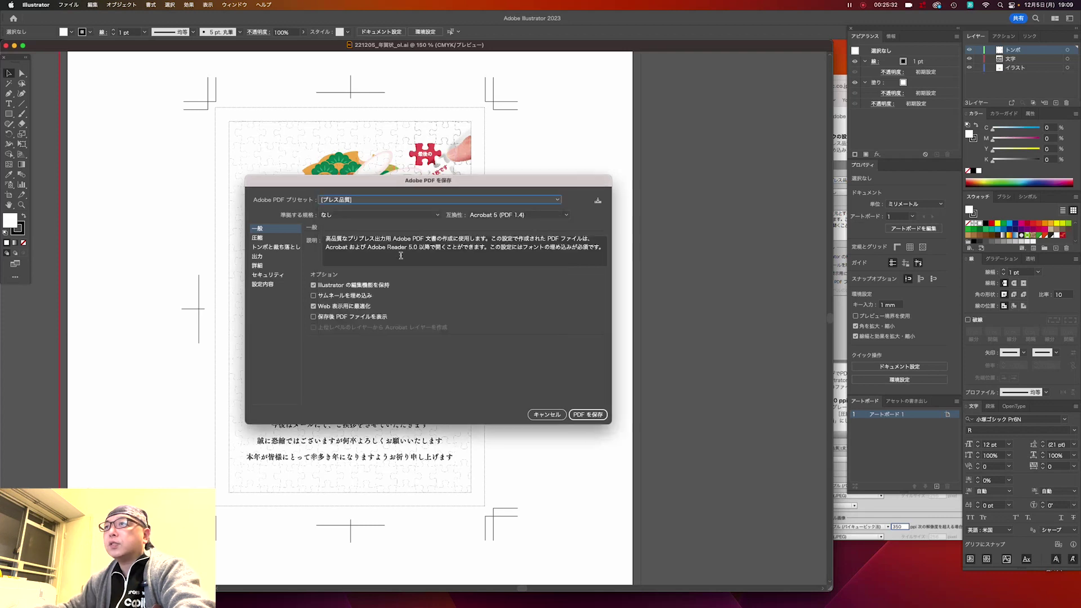
{"action": "left_click", "coordinate": [951, 542]}
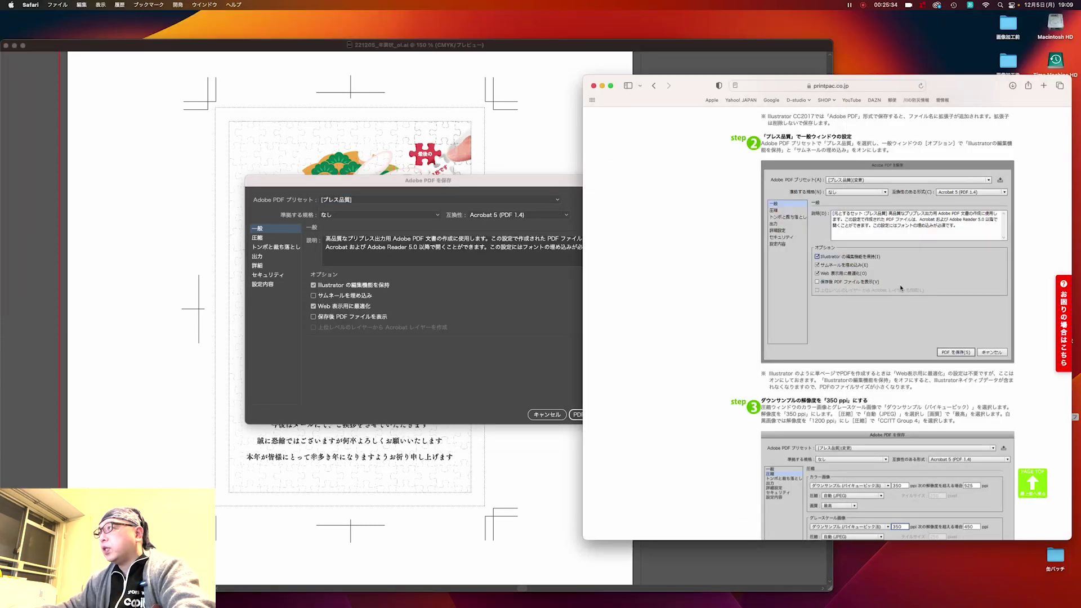
{"action": "scroll", "coordinate": [900, 286], "scroll_direction": "down", "scroll_amount": 2}
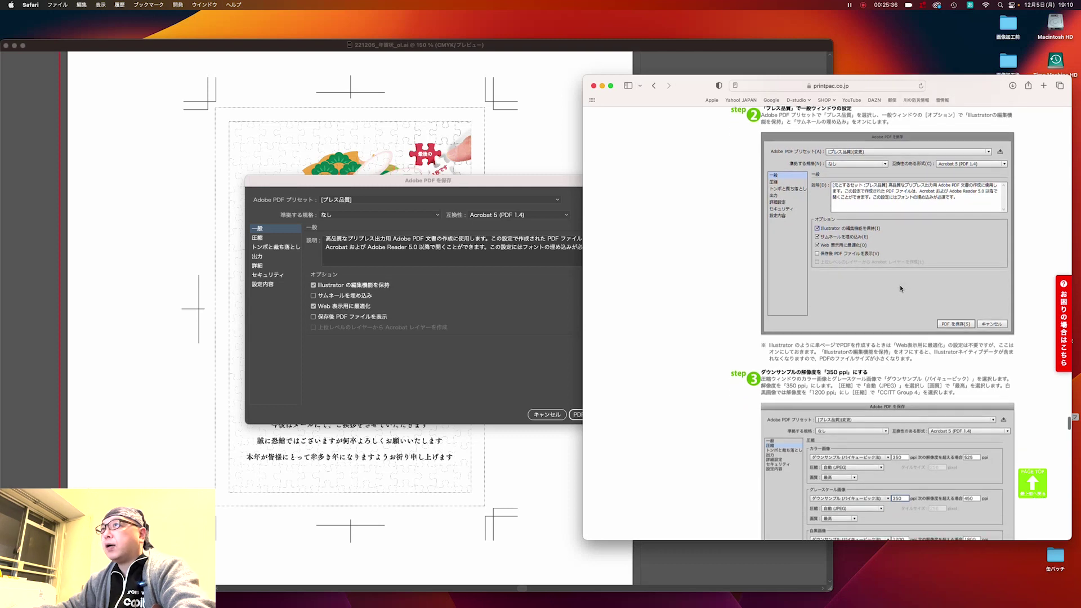
{"action": "scroll", "coordinate": [900, 287], "scroll_direction": "down", "scroll_amount": 3}
{"action": "scroll", "coordinate": [900, 286], "scroll_direction": "down", "scroll_amount": 3}
{"action": "scroll", "coordinate": [900, 287], "scroll_direction": "down", "scroll_amount": 2}
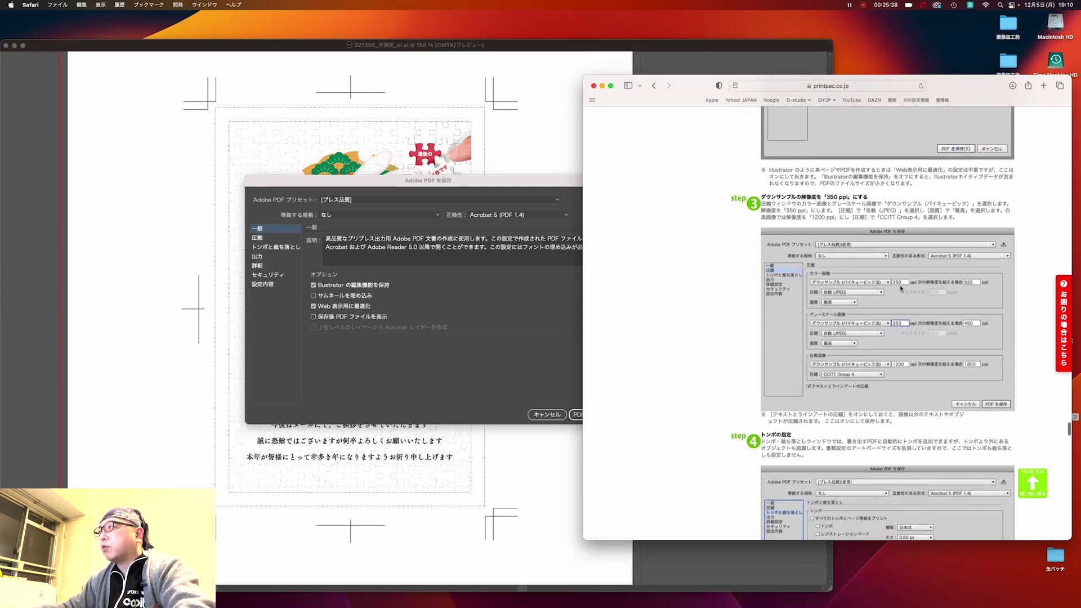
{"action": "scroll", "coordinate": [900, 286], "scroll_direction": "down", "scroll_amount": 1}
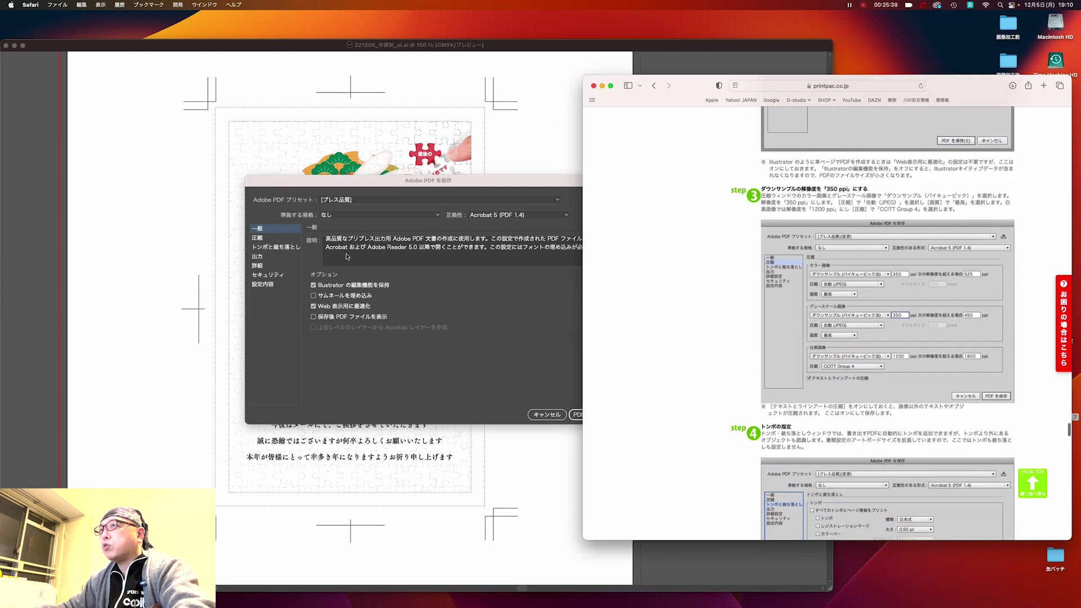
{"action": "left_click", "coordinate": [271, 229]}
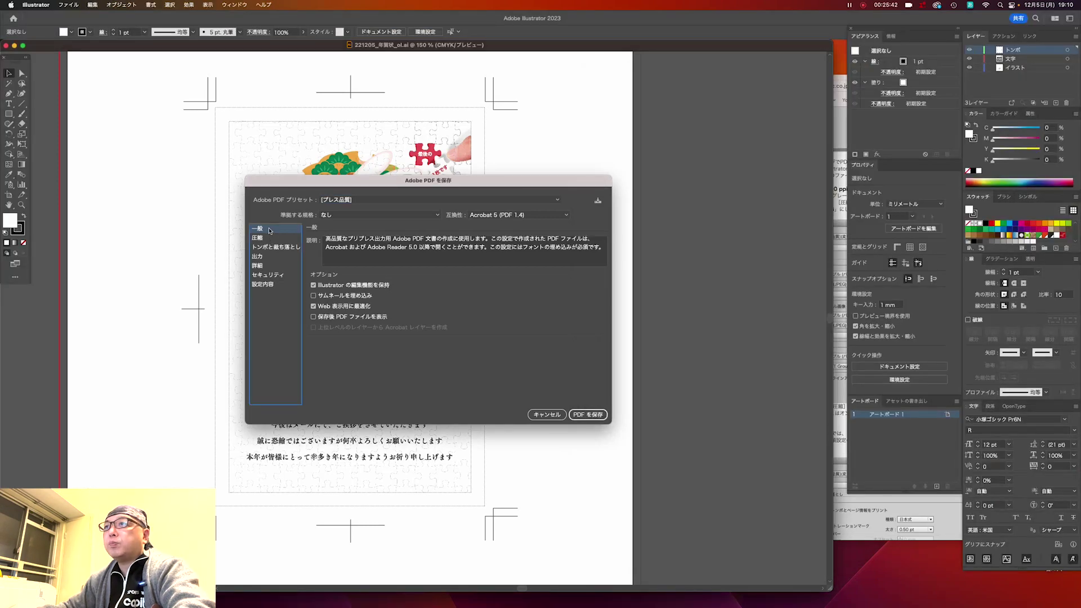
Set colour image downsampling to 350 ppi, following the guide's recommended compression values
{"action": "left_click", "coordinate": [267, 239]}
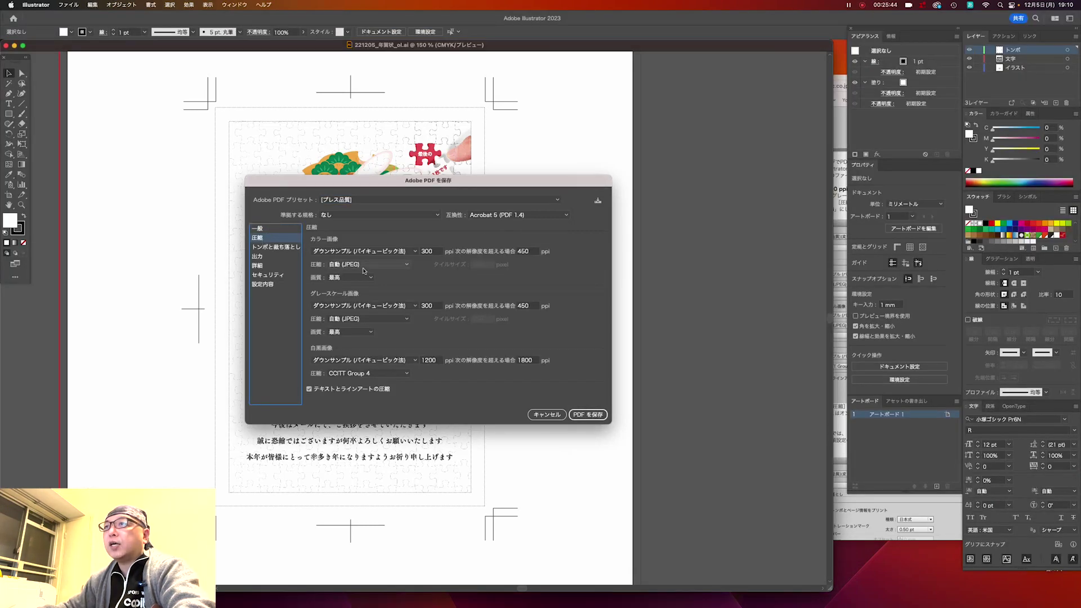
{"action": "left_click", "coordinate": [952, 538]}
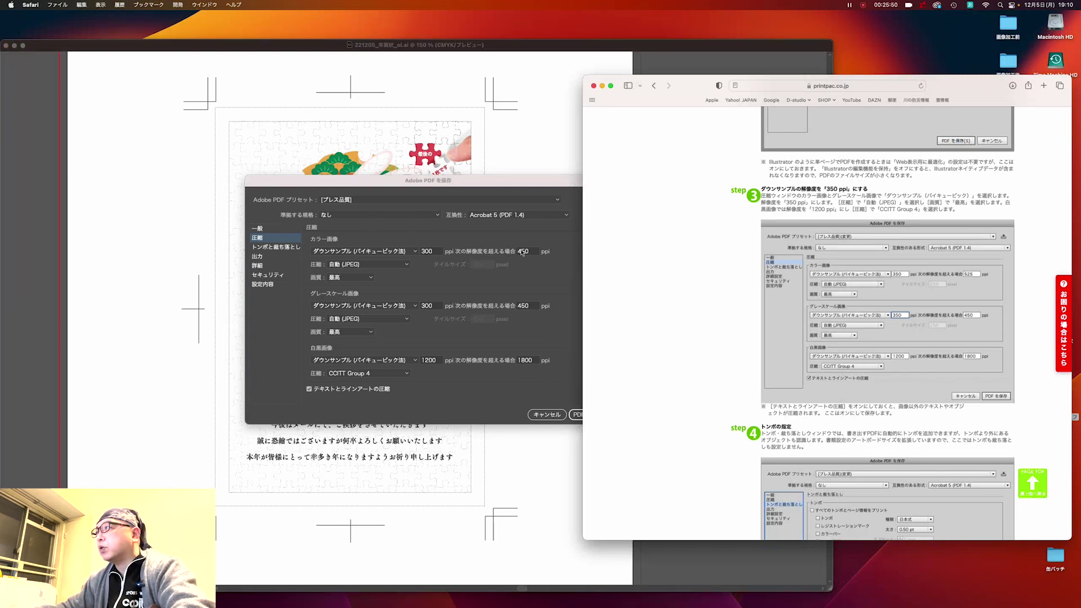
{"action": "scroll", "coordinate": [845, 289], "scroll_direction": "down", "scroll_amount": 2}
{"action": "scroll", "coordinate": [857, 285], "scroll_direction": "down", "scroll_amount": 1}
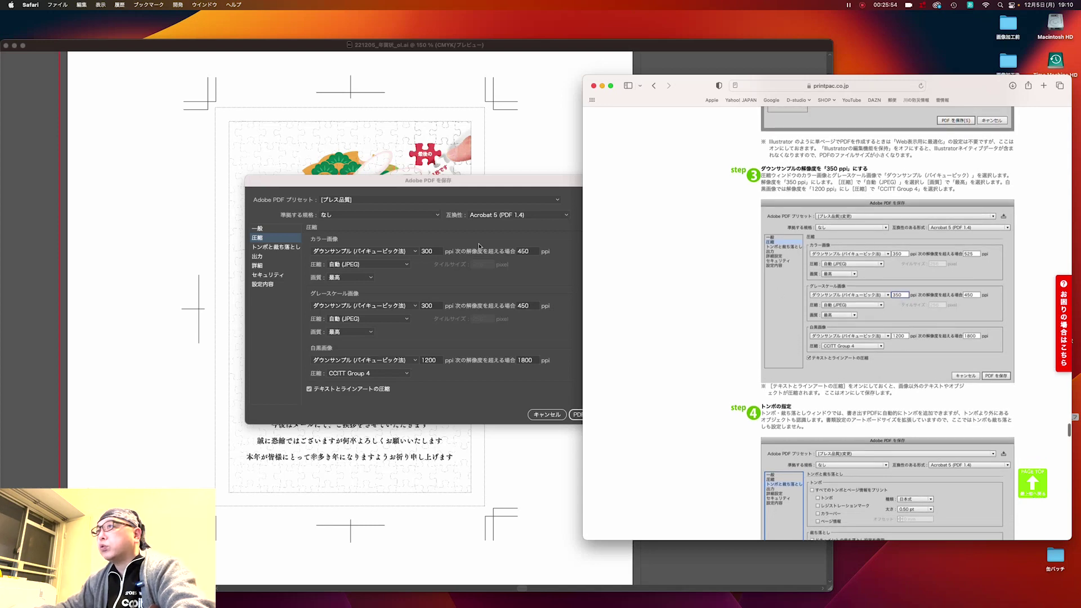
{"action": "double_click", "coordinate": [429, 251]}
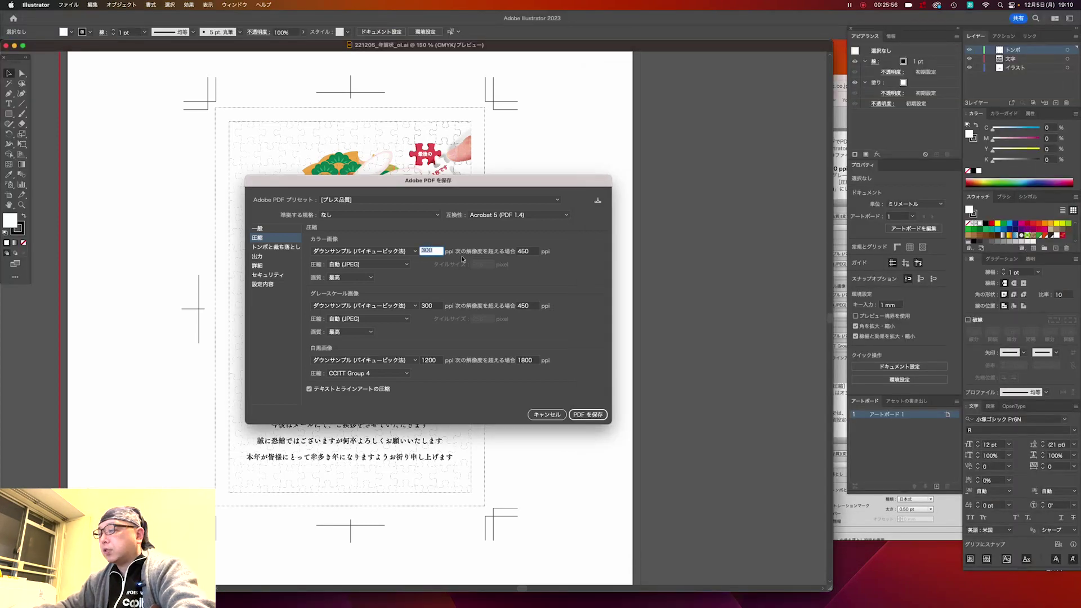
{"action": "type", "text": "350"}
{"action": "key", "text": "Tab"}
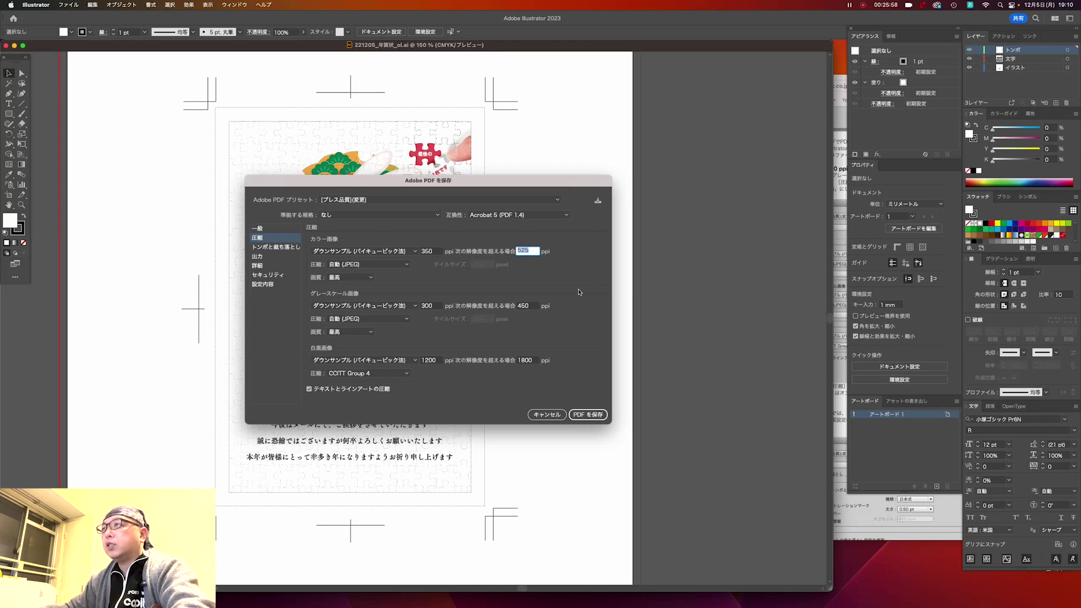
Set grayscale downsampling to 350 ppi with a 450 ppi threshold, then show marks and bleeds
{"action": "left_click", "coordinate": [843, 478]}
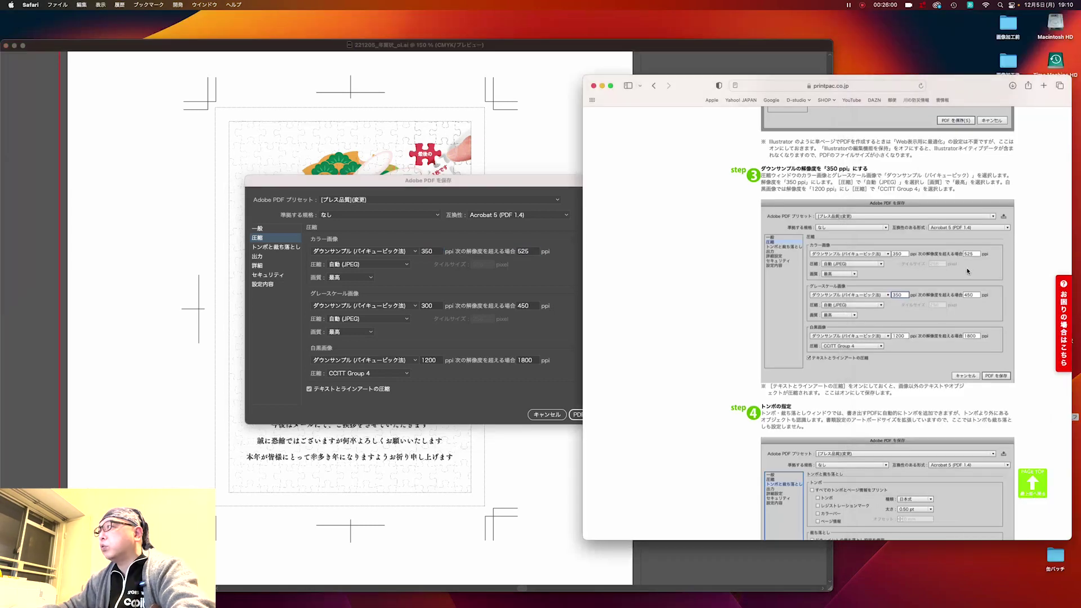
{"action": "left_click", "coordinate": [445, 307]}
{"action": "type", "text": "350"}
{"action": "key", "text": "Tab"}
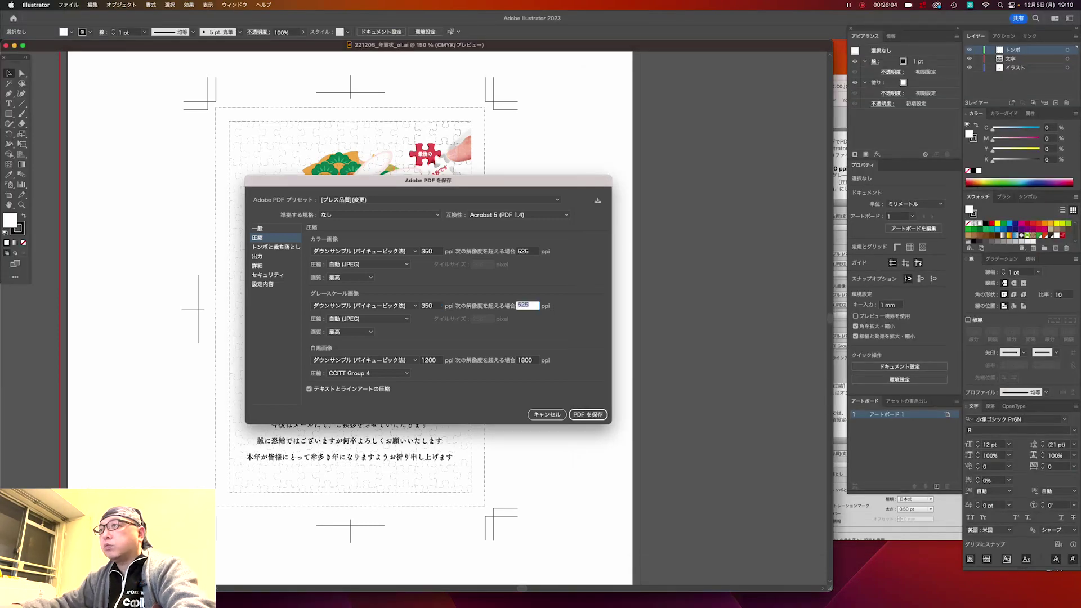
{"action": "left_click", "coordinate": [922, 507]}
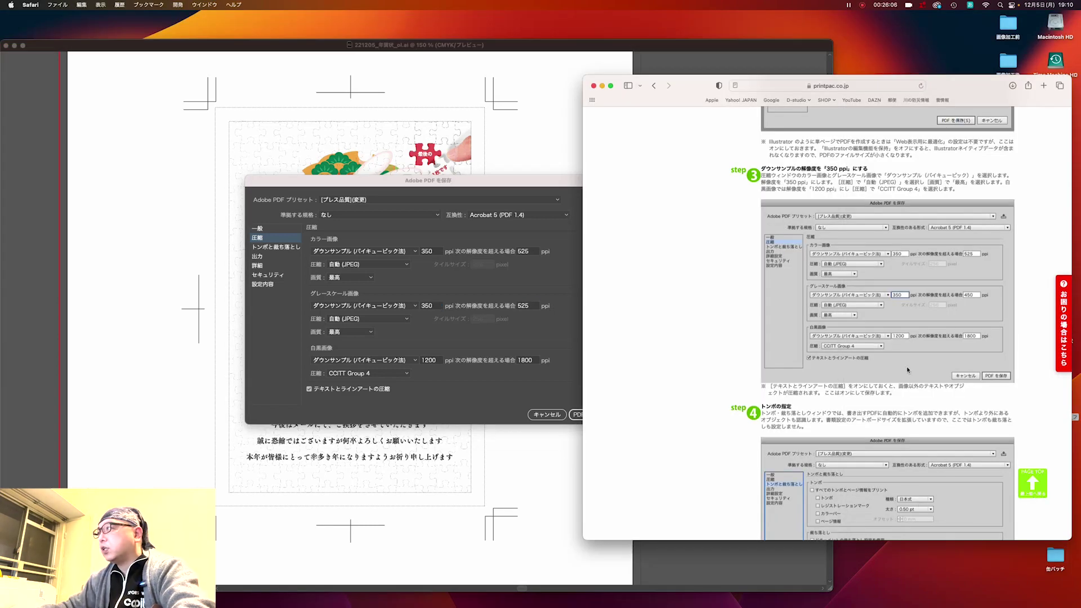
{"action": "left_click", "coordinate": [532, 308]}
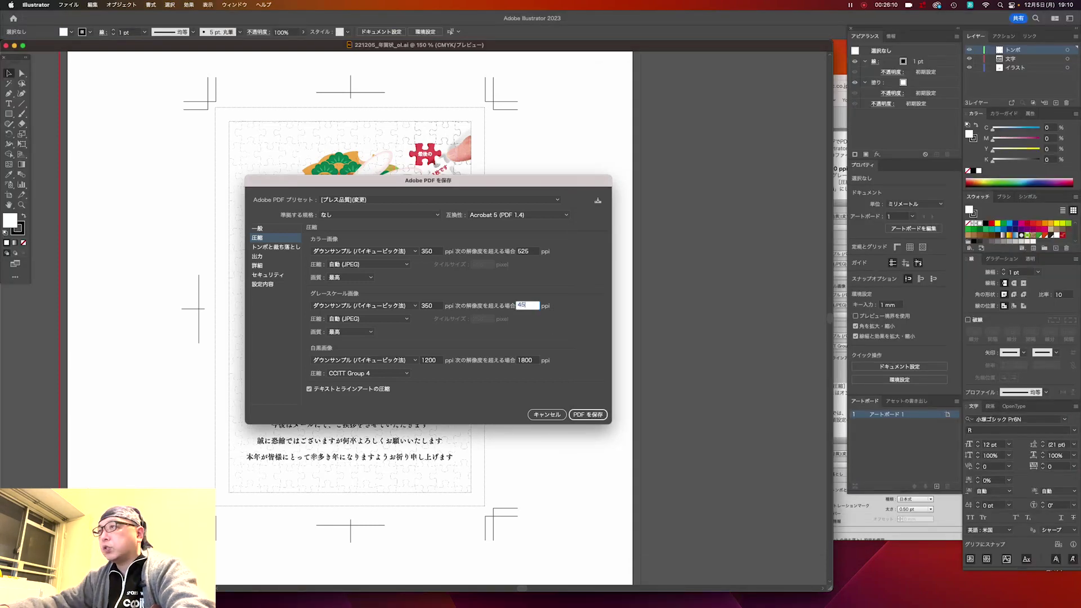
{"action": "type", "text": "450"}
{"action": "key", "text": "super+Tab"}
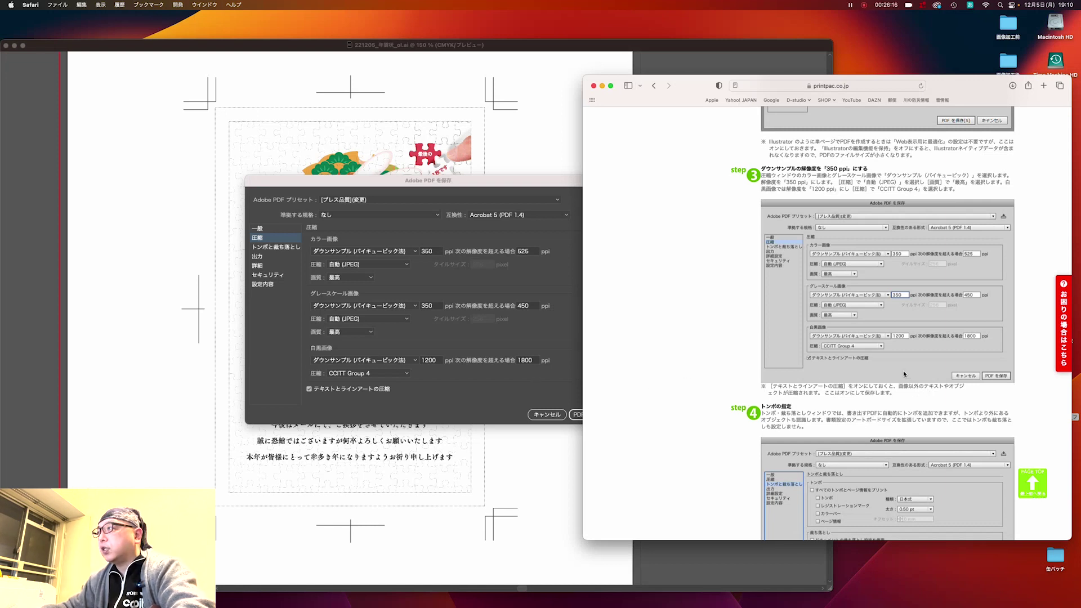
{"action": "scroll", "coordinate": [903, 370], "scroll_direction": "down", "scroll_amount": 5}
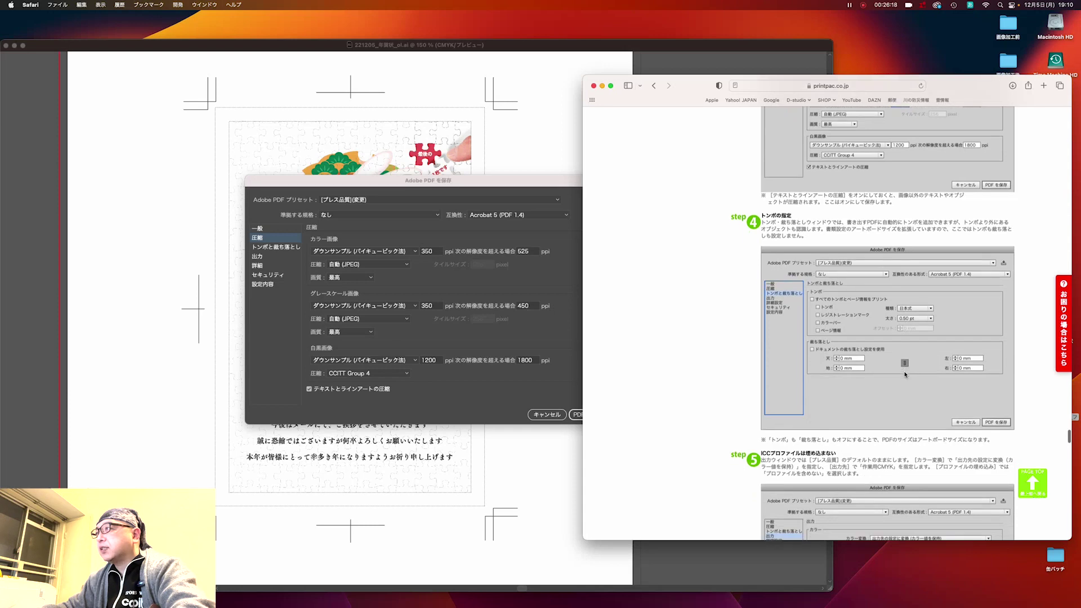
{"action": "key", "text": "super+Tab"}
{"action": "left_click", "coordinate": [285, 247]}
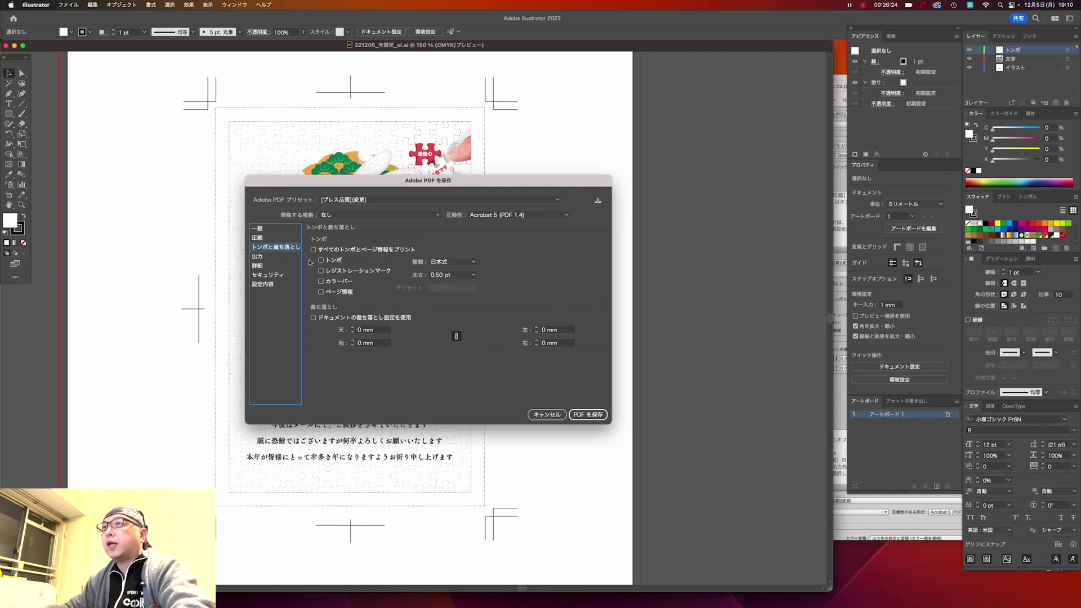
Read the guide's next setup steps and show the PDF output colour settings
{"action": "left_click", "coordinate": [871, 513]}
{"action": "scroll", "coordinate": [876, 378], "scroll_direction": "down", "scroll_amount": 3}
{"action": "scroll", "coordinate": [876, 377], "scroll_direction": "down", "scroll_amount": 3}
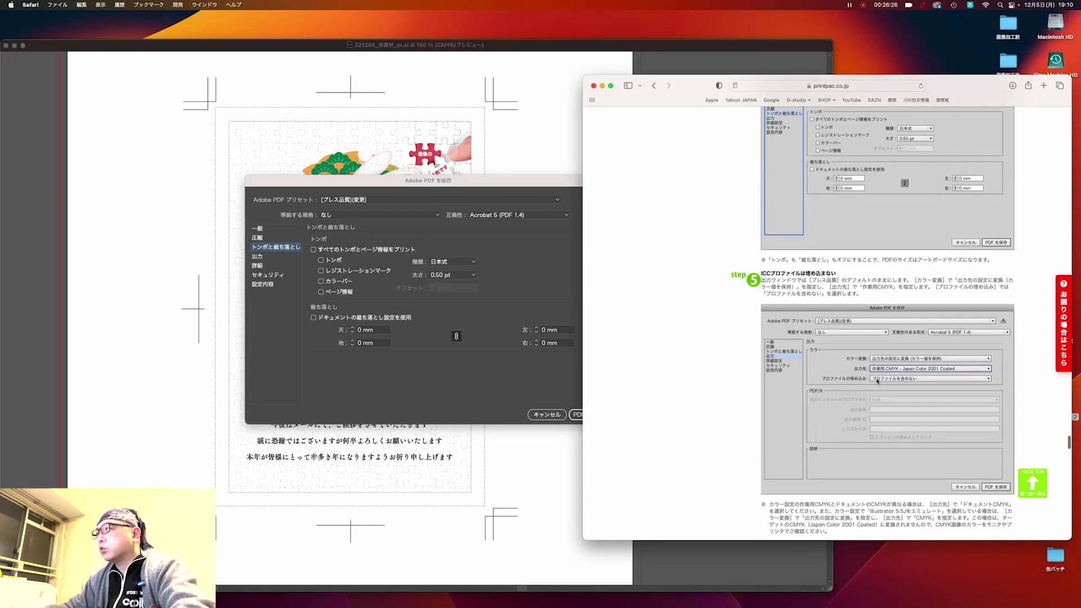
{"action": "scroll", "coordinate": [876, 377], "scroll_direction": "down", "scroll_amount": 3}
{"action": "scroll", "coordinate": [876, 382], "scroll_direction": "down", "scroll_amount": 2}
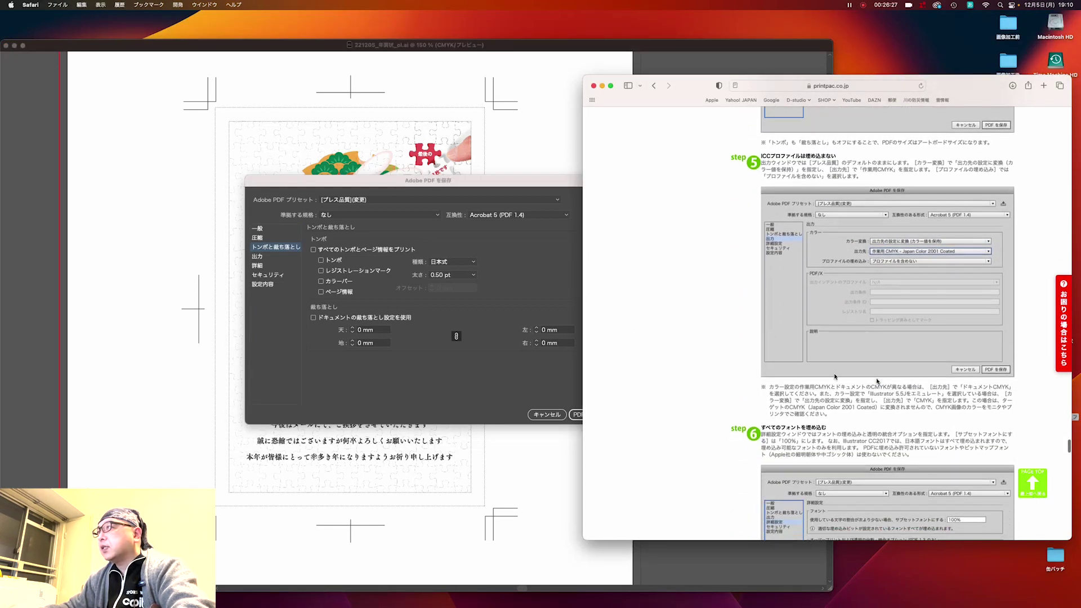
{"action": "left_click", "coordinate": [274, 259]}
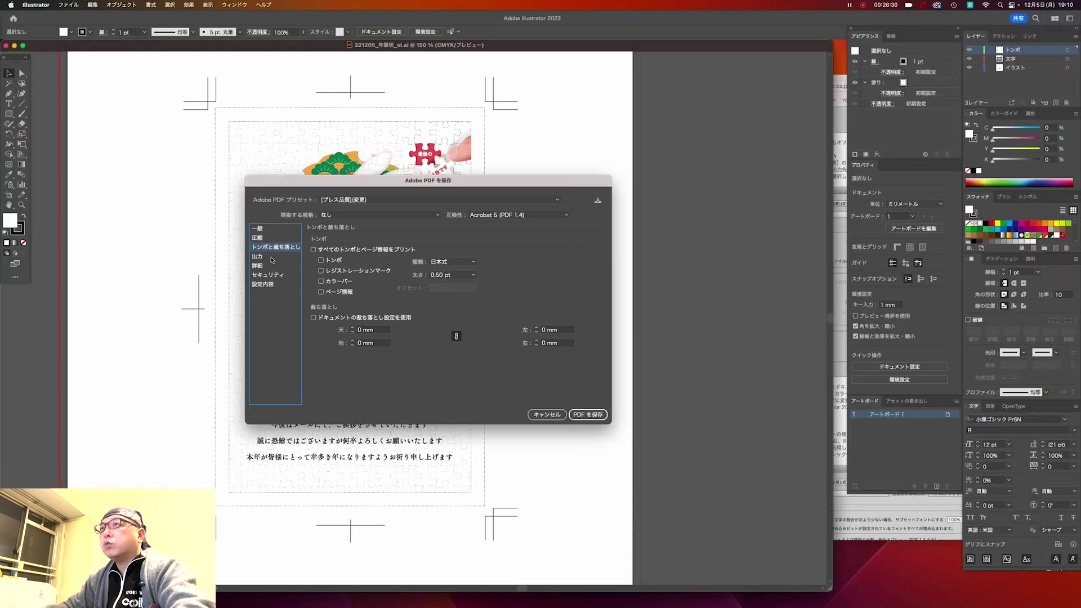
{"action": "left_click", "coordinate": [273, 258]}
Set the output destination to 作業用 CMYK - Japan Color 2001 Coated, with no profile embedded
{"action": "left_click", "coordinate": [926, 513]}
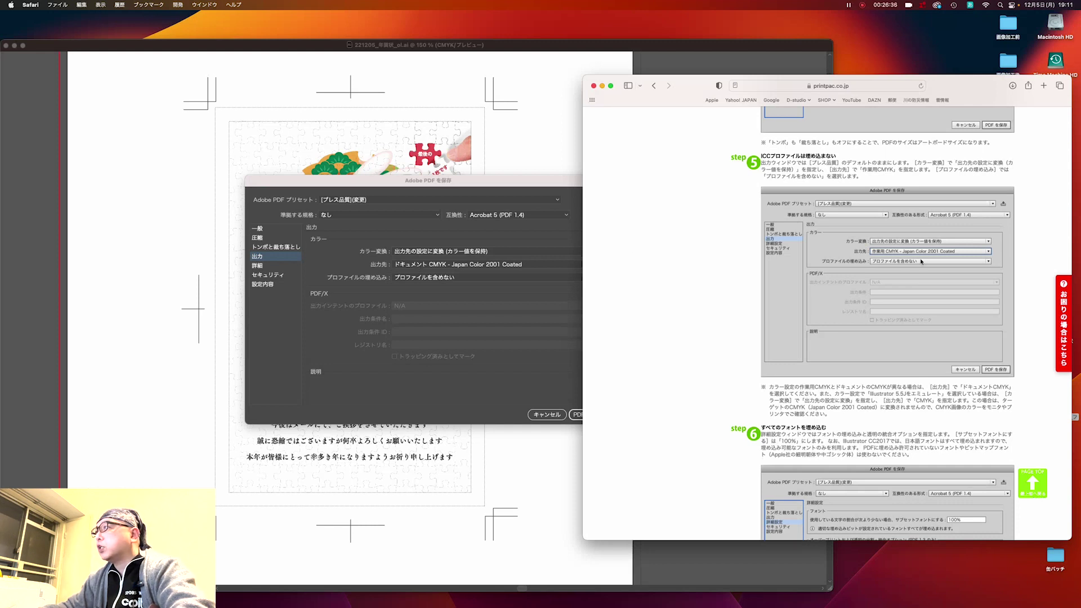
{"action": "left_click", "coordinate": [517, 266]}
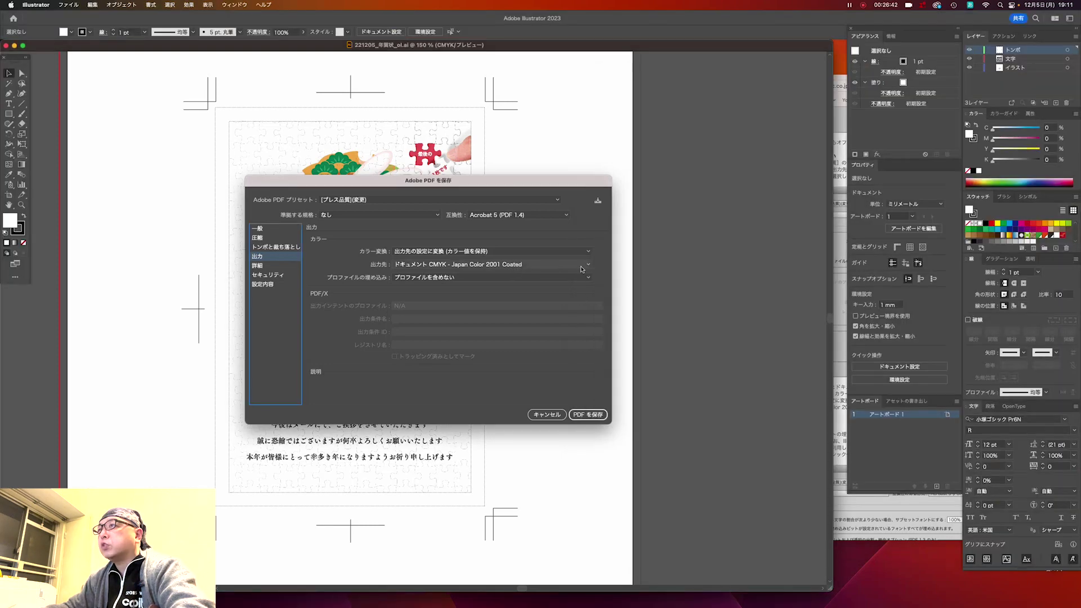
{"action": "left_click", "coordinate": [517, 265]}
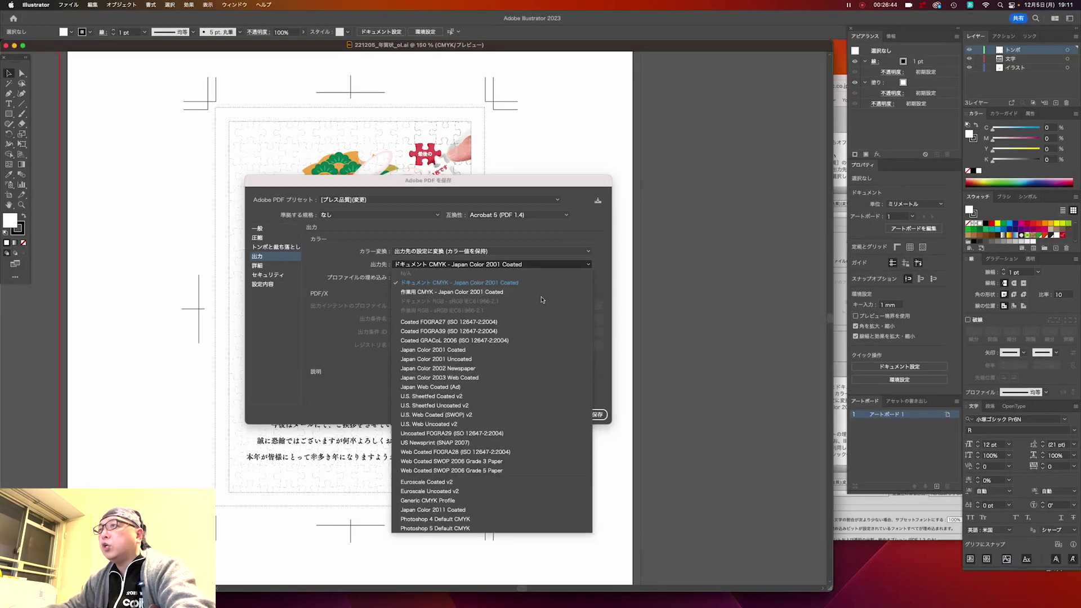
{"action": "left_click", "coordinate": [542, 293]}
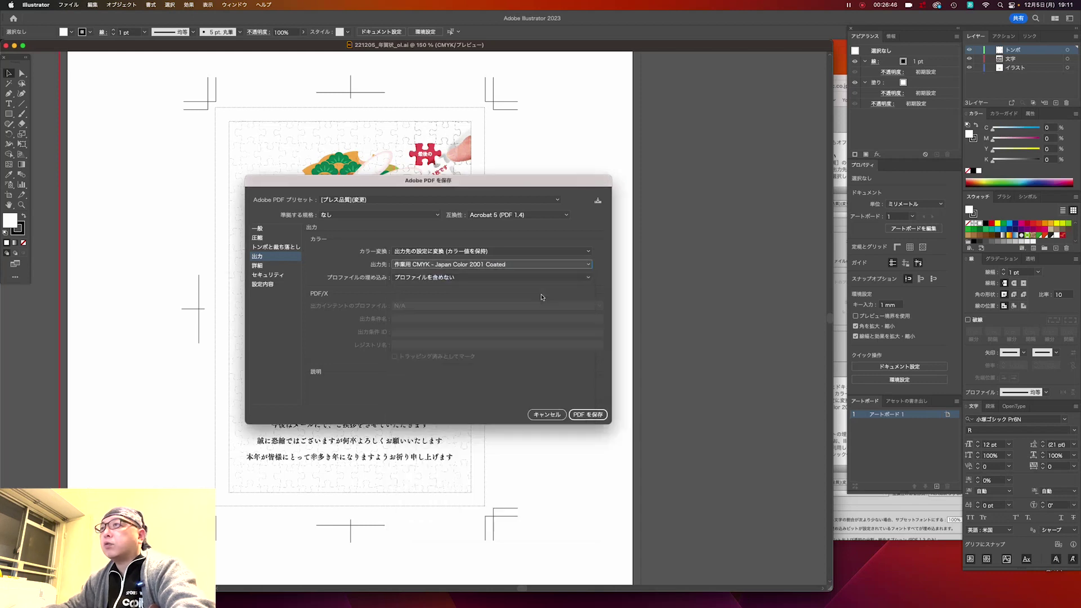
{"action": "left_click", "coordinate": [840, 293]}
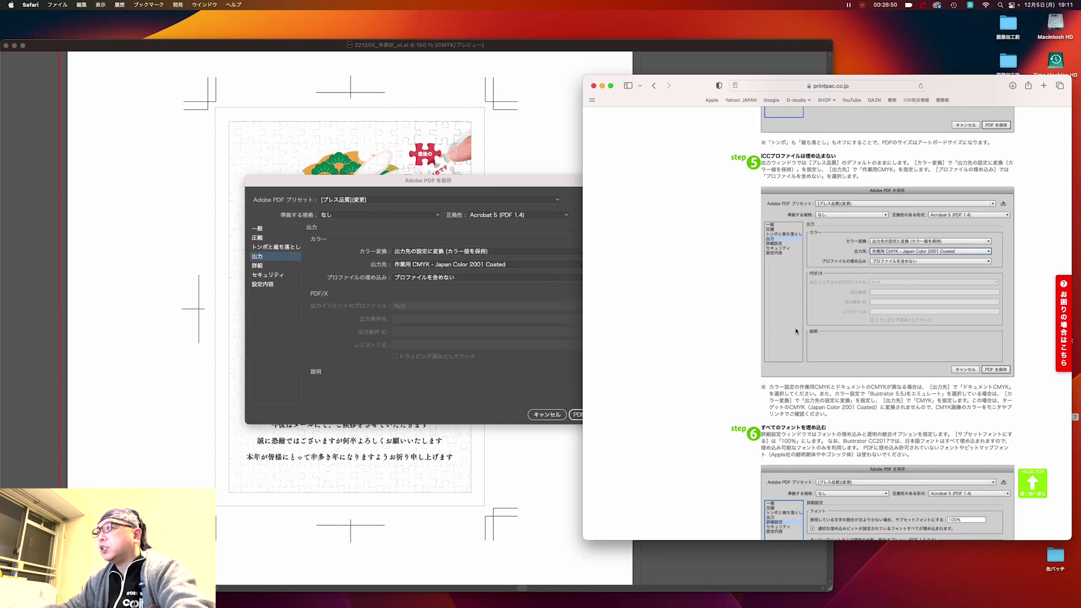
{"action": "scroll", "coordinate": [797, 331], "scroll_direction": "down", "scroll_amount": 4}
{"action": "scroll", "coordinate": [796, 332], "scroll_direction": "down", "scroll_amount": 2}
{"action": "scroll", "coordinate": [796, 331], "scroll_direction": "down", "scroll_amount": 2}
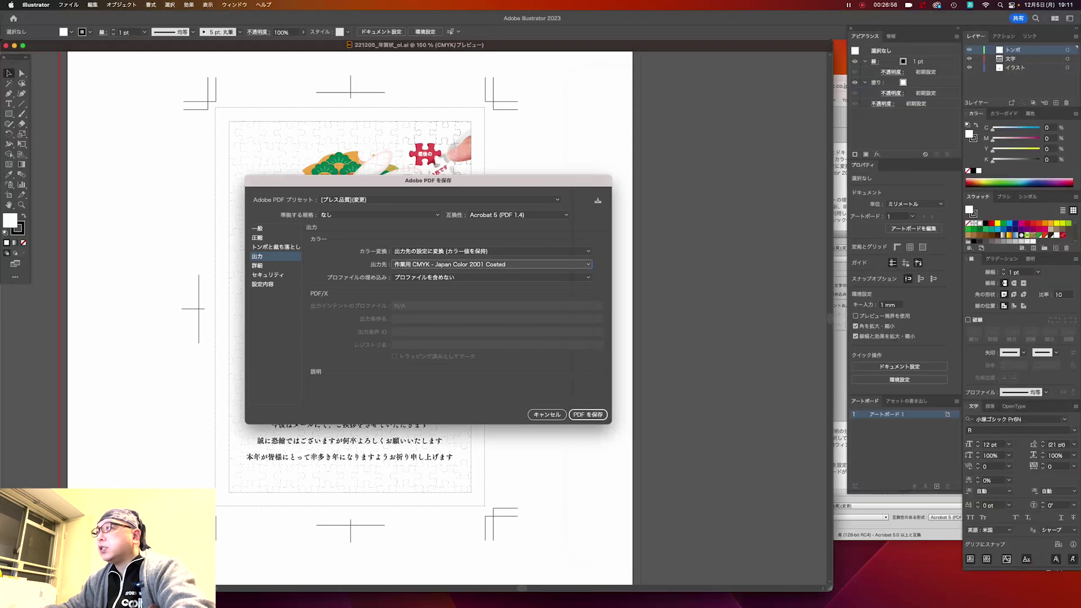
{"action": "left_click", "coordinate": [276, 271]}
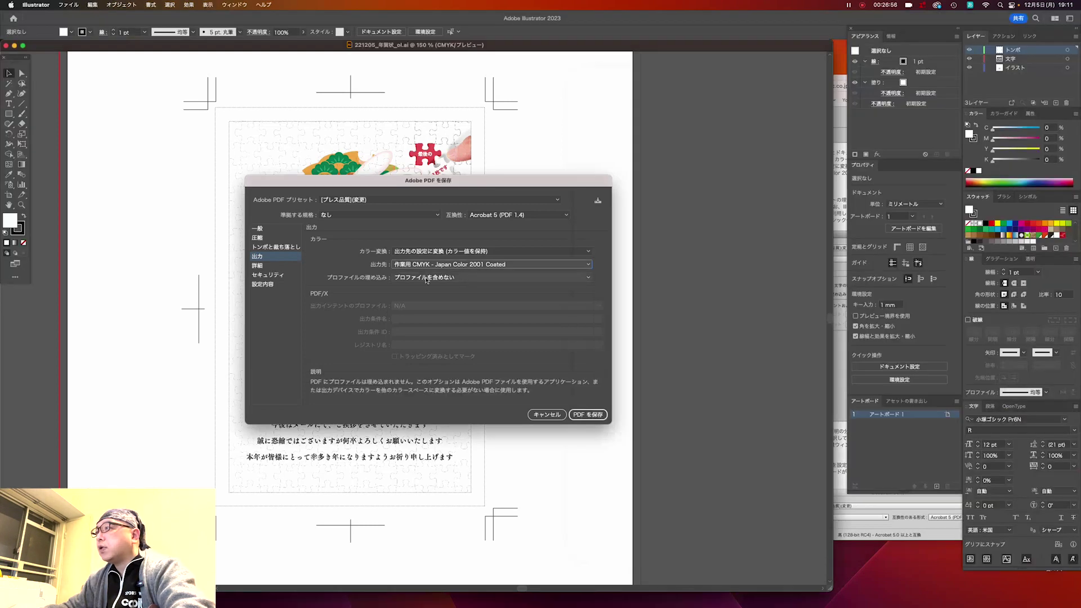
Check the Advanced font options against the guide: fonts subset at 100%
{"action": "left_click", "coordinate": [273, 266]}
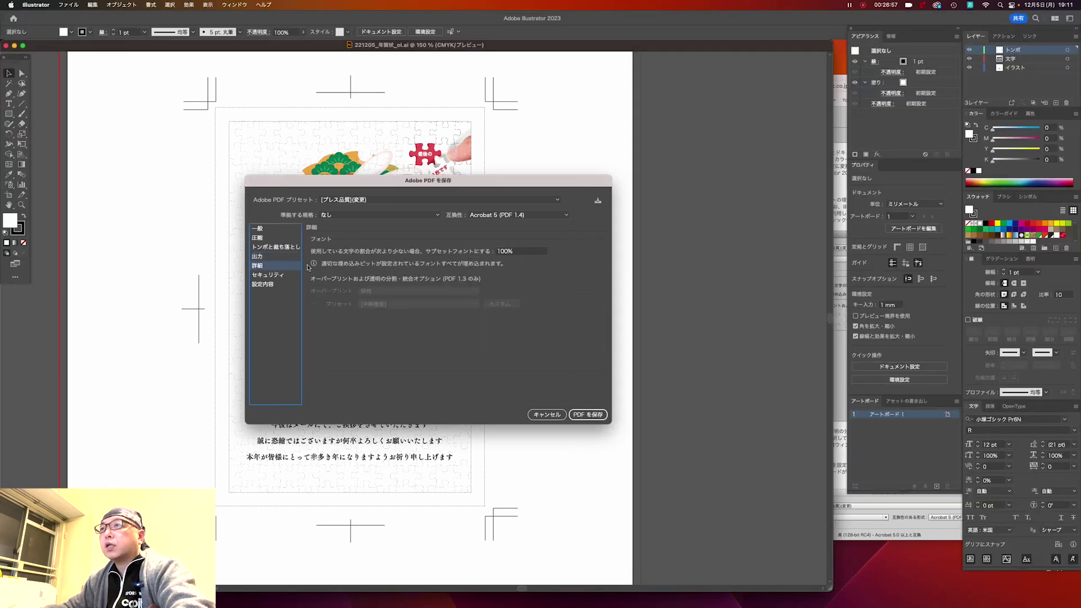
{"action": "left_click", "coordinate": [907, 496]}
{"action": "scroll", "coordinate": [896, 397], "scroll_direction": "down", "scroll_amount": 3}
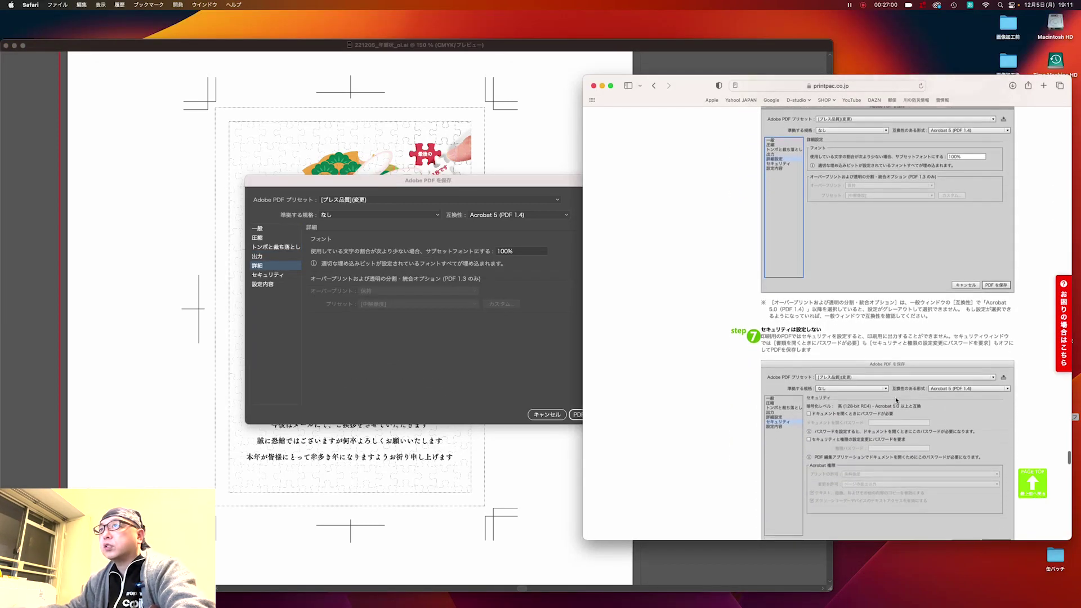
{"action": "scroll", "coordinate": [897, 400], "scroll_direction": "up", "scroll_amount": 1}
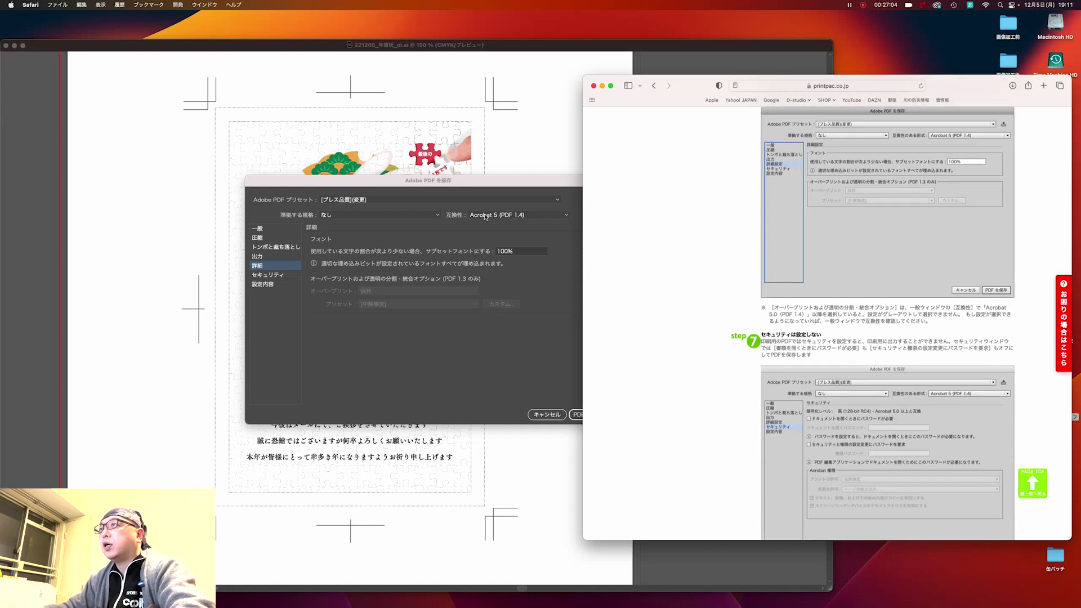
{"action": "scroll", "coordinate": [828, 286], "scroll_direction": "down", "scroll_amount": 5}
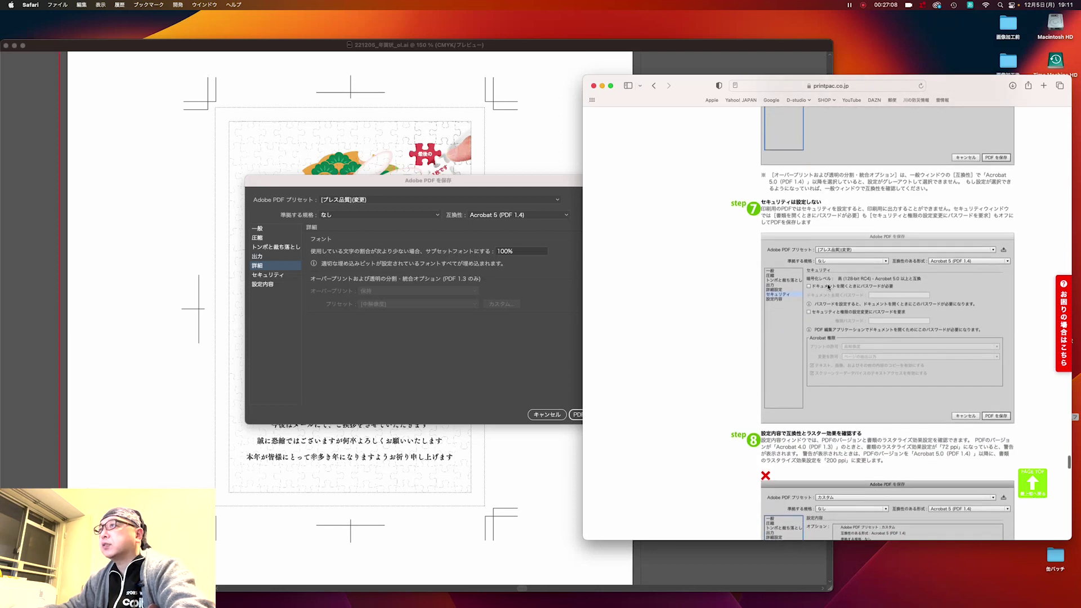
{"action": "scroll", "coordinate": [827, 283], "scroll_direction": "up", "scroll_amount": 5}
{"action": "scroll", "coordinate": [826, 283], "scroll_direction": "down", "scroll_amount": 6}
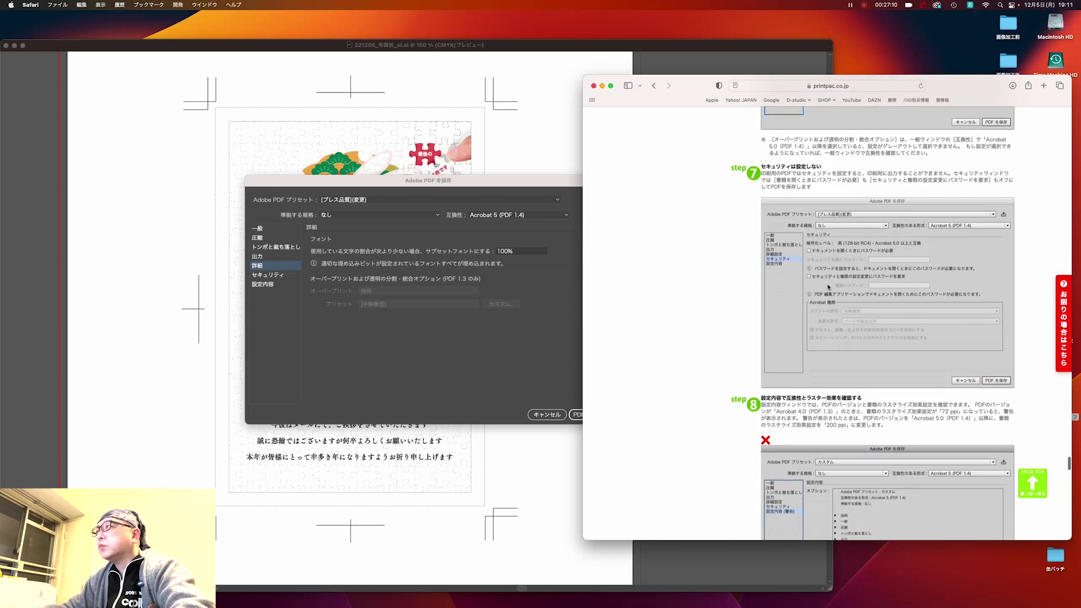
Compare the Security settings with the guide, confirming that no passwords are set
{"action": "left_click", "coordinate": [276, 277]}
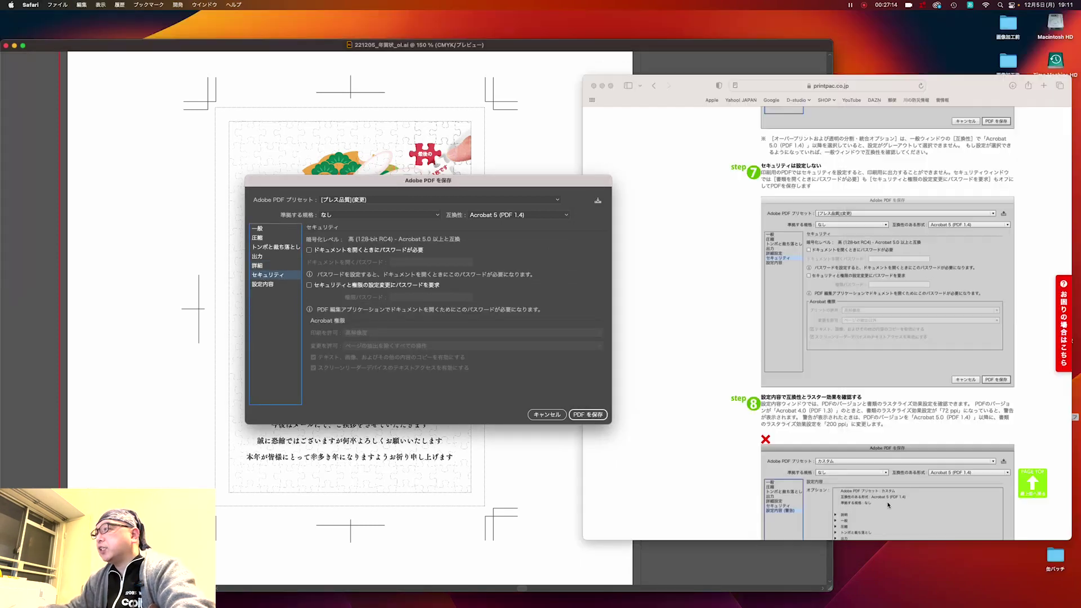
{"action": "left_click", "coordinate": [840, 473]}
{"action": "scroll", "coordinate": [856, 366], "scroll_direction": "down", "scroll_amount": 3}
{"action": "scroll", "coordinate": [856, 366], "scroll_direction": "down", "scroll_amount": 3}
{"action": "scroll", "coordinate": [856, 366], "scroll_direction": "down", "scroll_amount": 2}
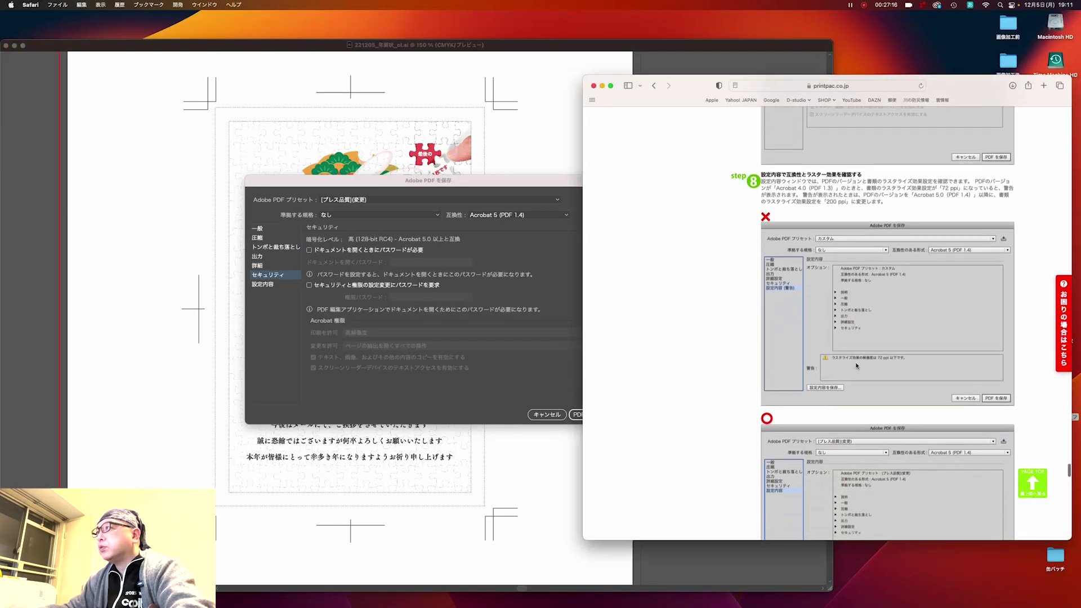
{"action": "scroll", "coordinate": [856, 366], "scroll_direction": "down", "scroll_amount": 3}
{"action": "scroll", "coordinate": [857, 366], "scroll_direction": "down", "scroll_amount": 1}
{"action": "scroll", "coordinate": [856, 366], "scroll_direction": "up", "scroll_amount": 2}
{"action": "scroll", "coordinate": [857, 366], "scroll_direction": "down", "scroll_amount": 1}
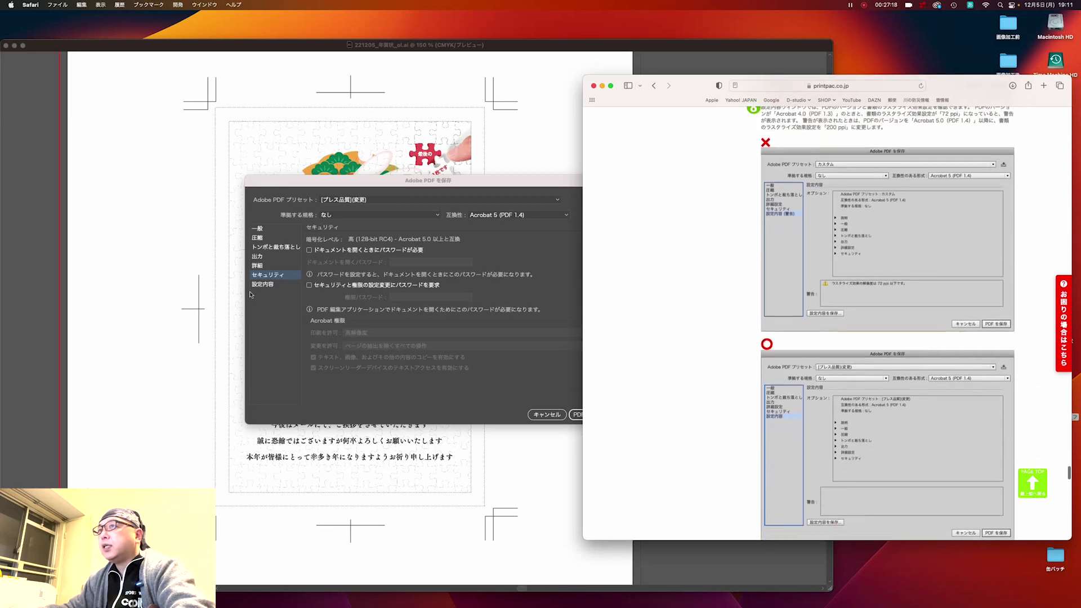
Compare the PDF settings summary with the guide, keeping the [プレス品質] preset, then show General options
{"action": "left_click", "coordinate": [256, 287]}
{"action": "left_click", "coordinate": [259, 288]}
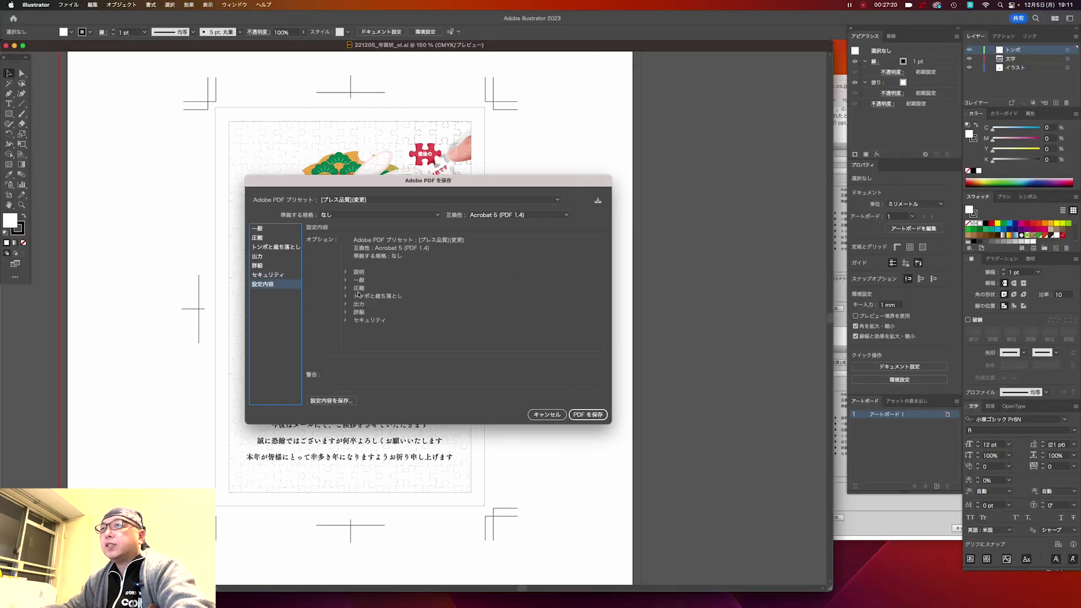
{"action": "key", "text": "super+Tab"}
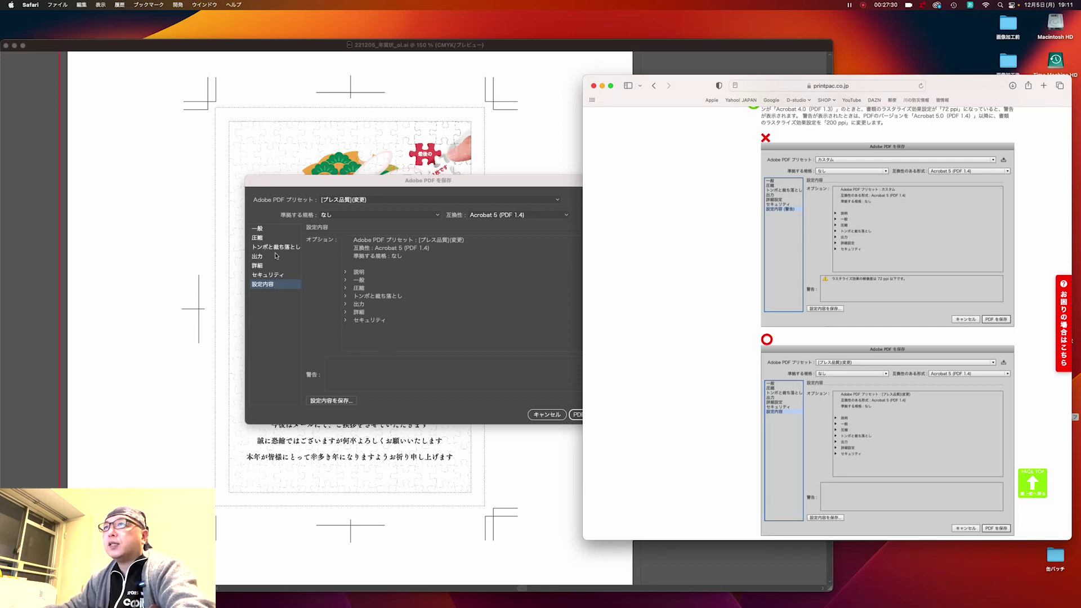
{"action": "left_click", "coordinate": [366, 200]}
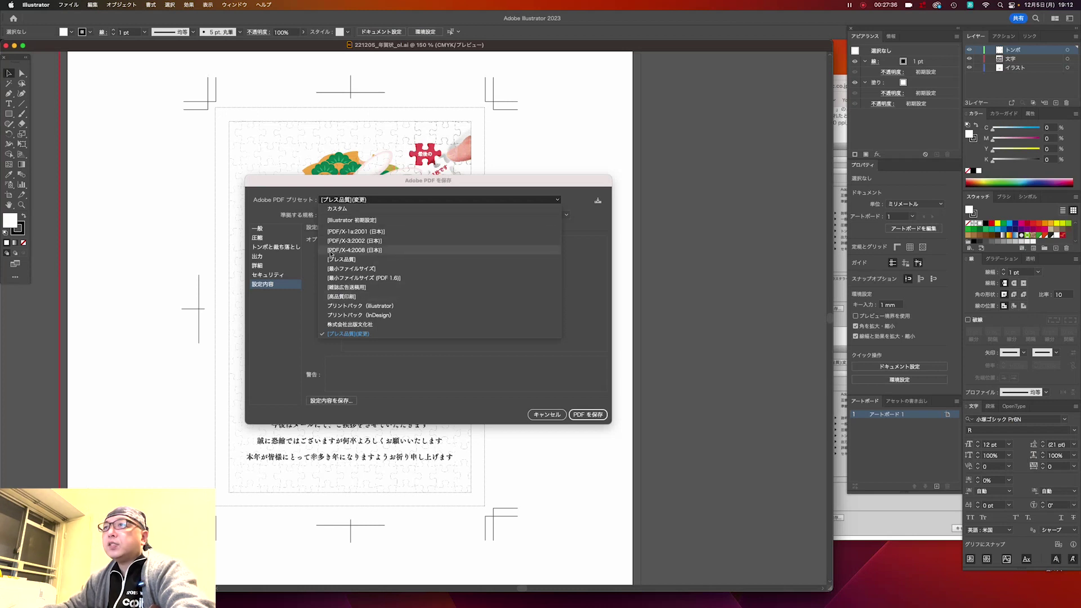
{"action": "left_click", "coordinate": [268, 230]}
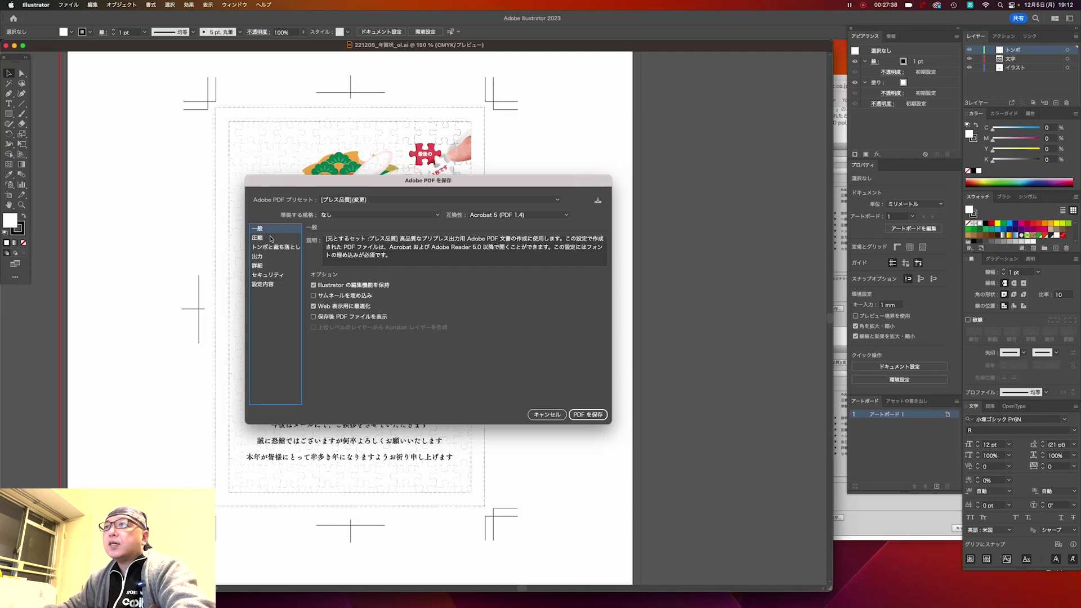
Recheck the 350 ppi compression and keep 作業用 CMYK - Japan Color 2001 Coated as the output destination
{"action": "left_click", "coordinate": [271, 239]}
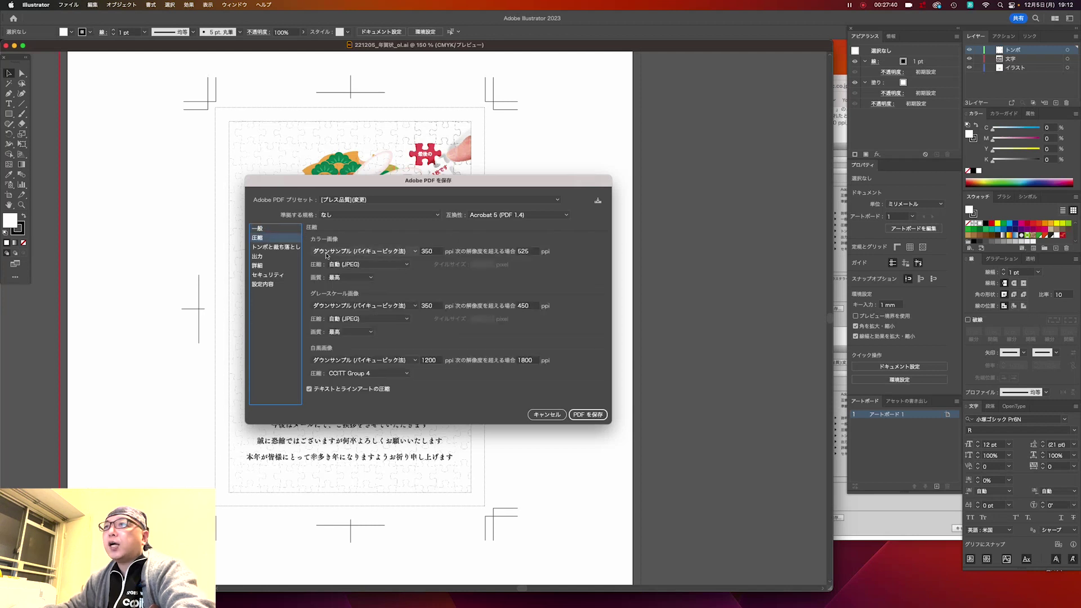
{"action": "left_click", "coordinate": [277, 256]}
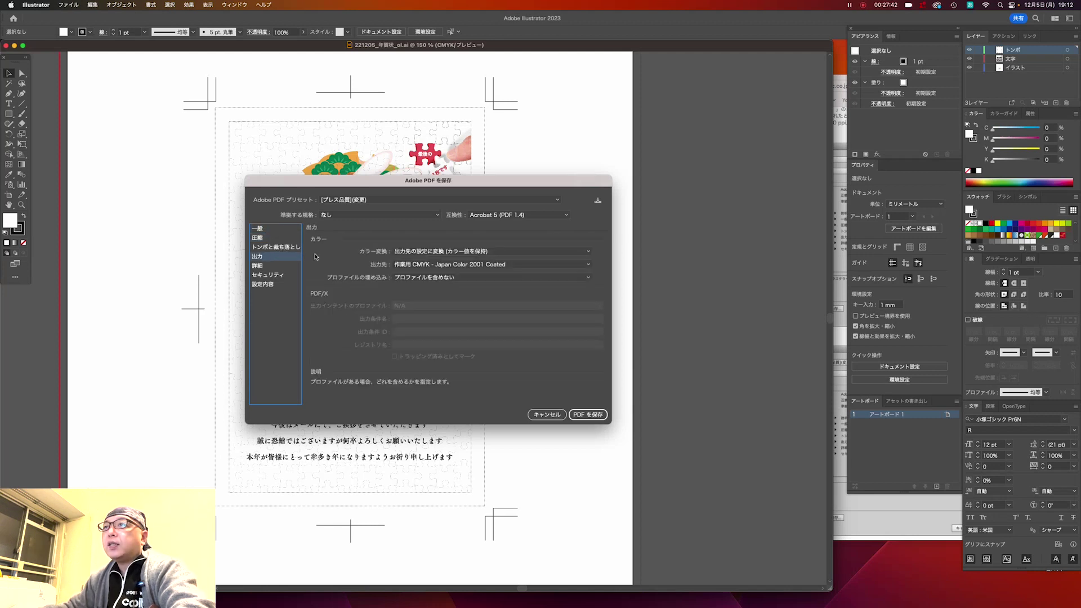
{"action": "left_click", "coordinate": [435, 267]}
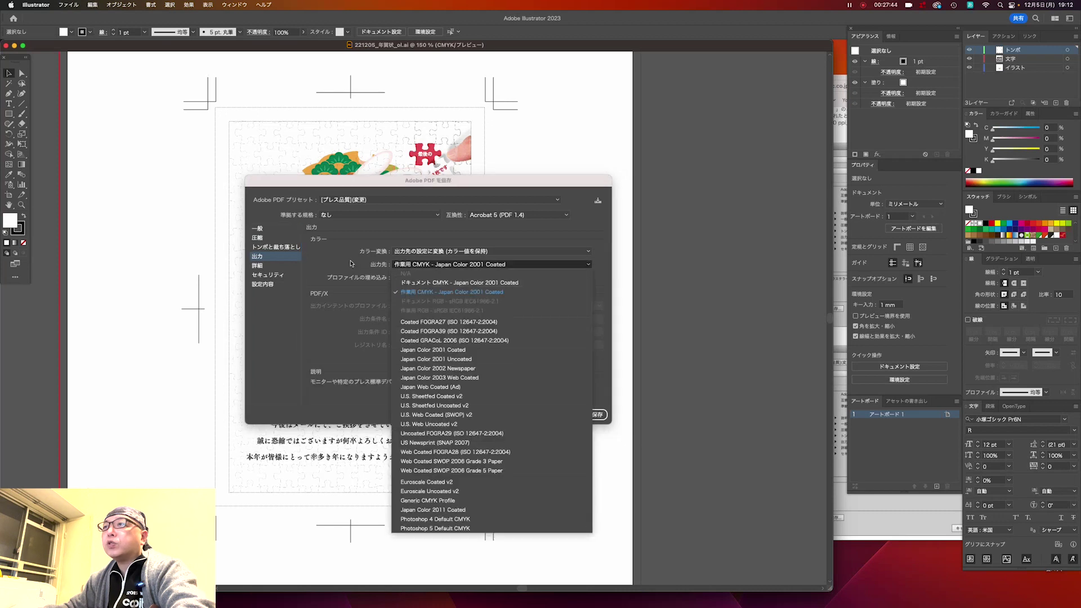
{"action": "left_click", "coordinate": [352, 265]}
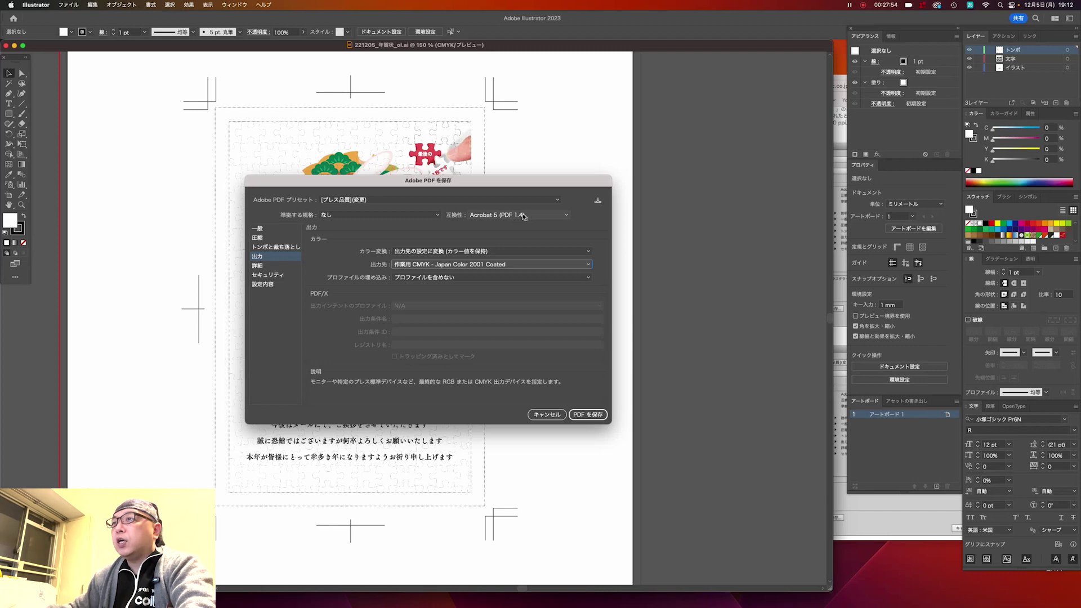
{"action": "key", "text": "super+Tab"}
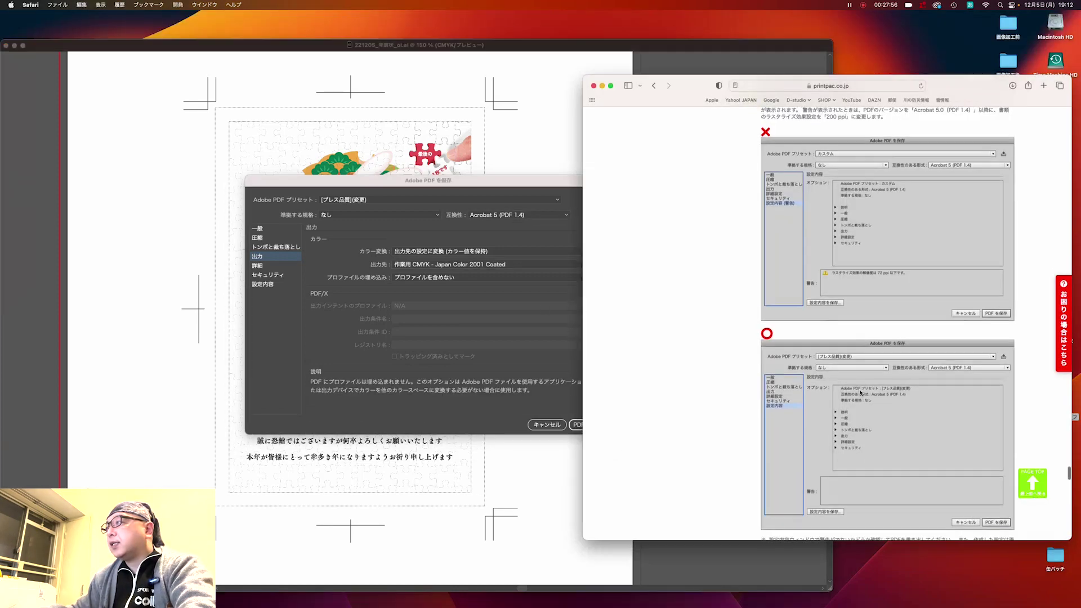
{"action": "scroll", "coordinate": [859, 389], "scroll_direction": "down", "scroll_amount": 3}
{"action": "scroll", "coordinate": [860, 392], "scroll_direction": "down", "scroll_amount": 3}
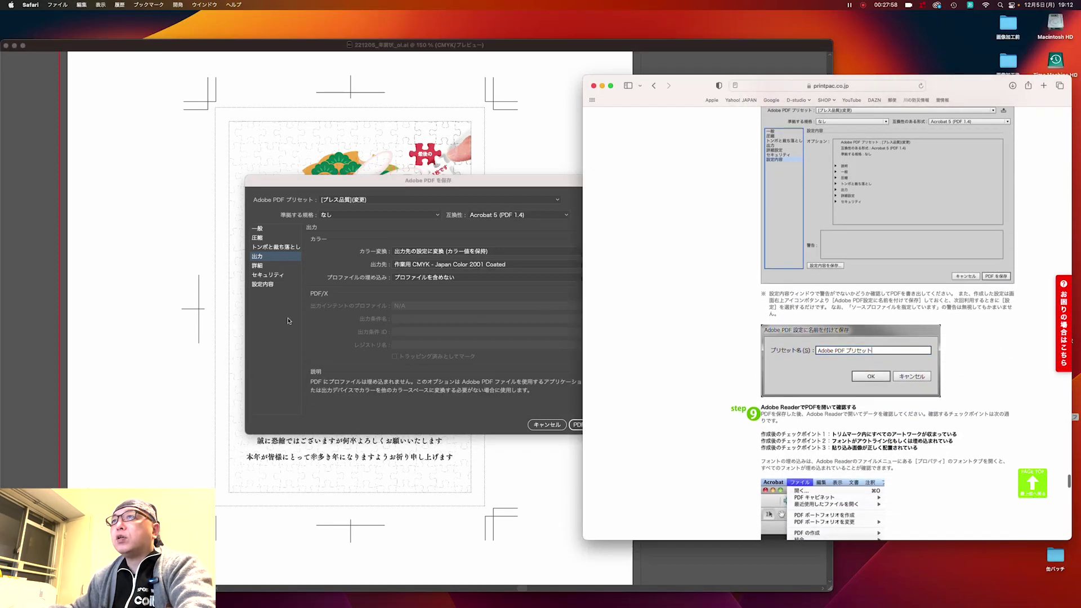
{"action": "key", "text": "super+Tab"}
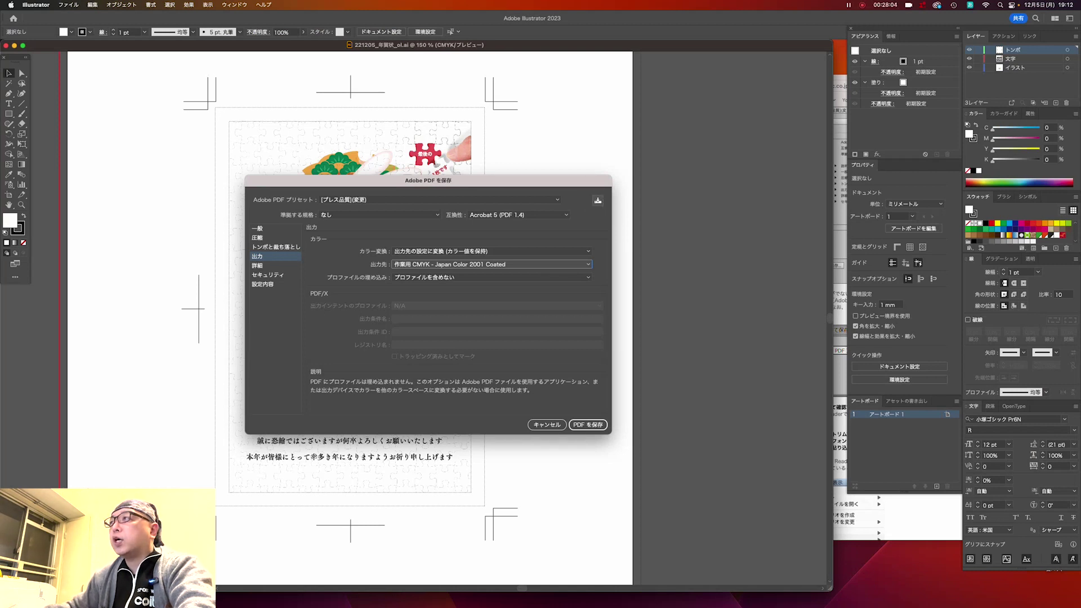
{"action": "left_click", "coordinate": [598, 201]}
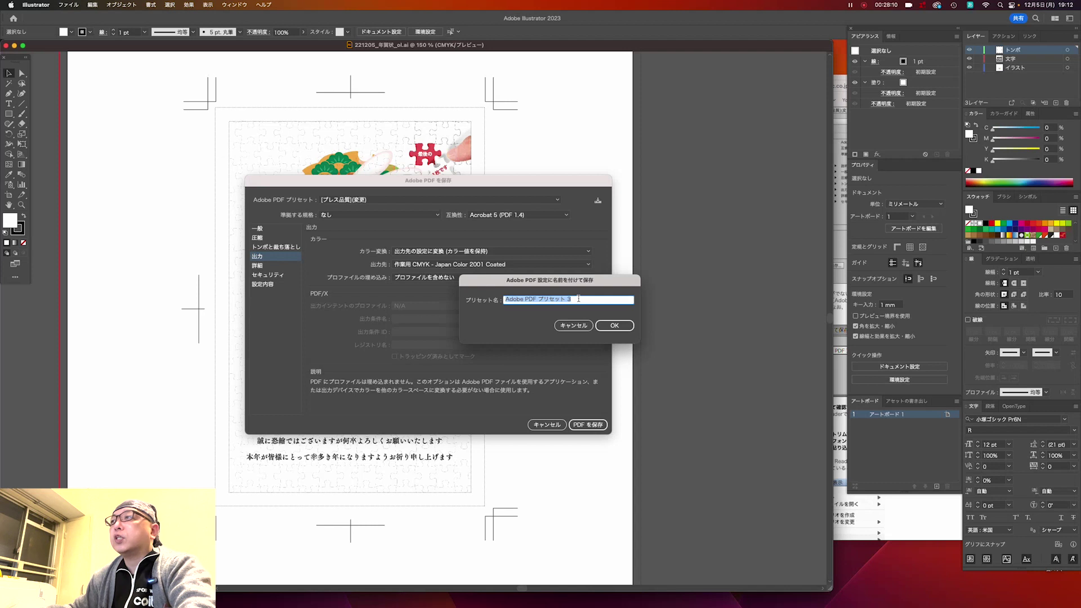
{"action": "type", "text": "ロ"}
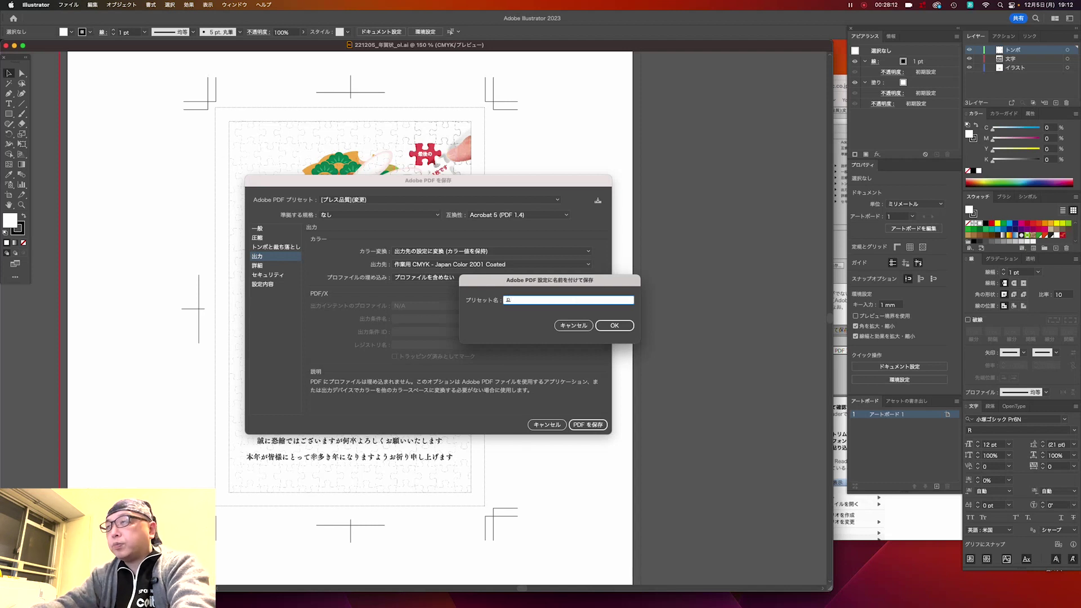
{"action": "type", "text": "りんと"}
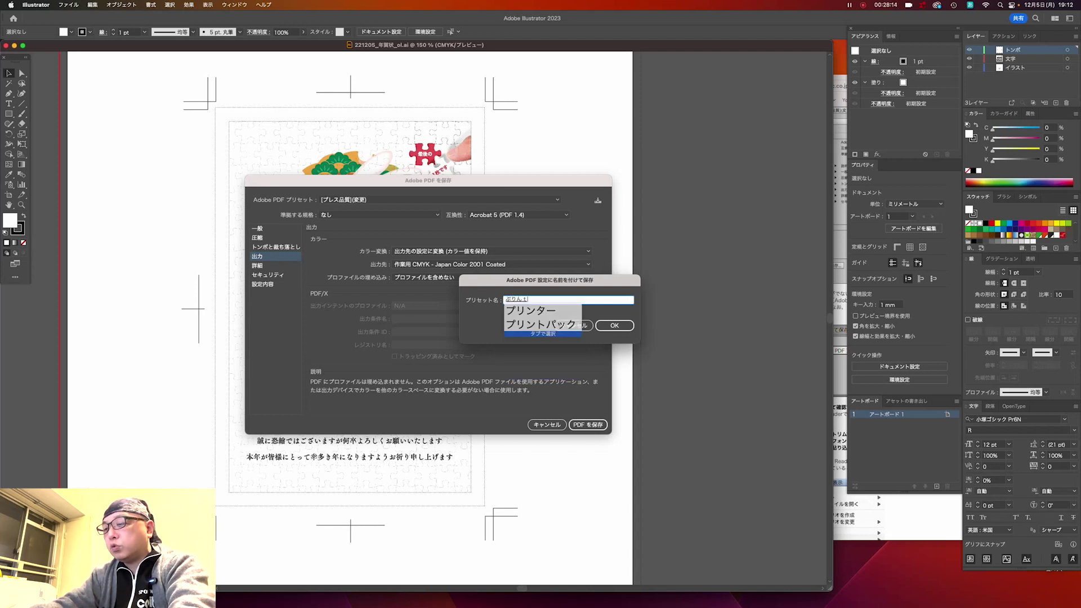
{"action": "type", "text": "ぱっ"}
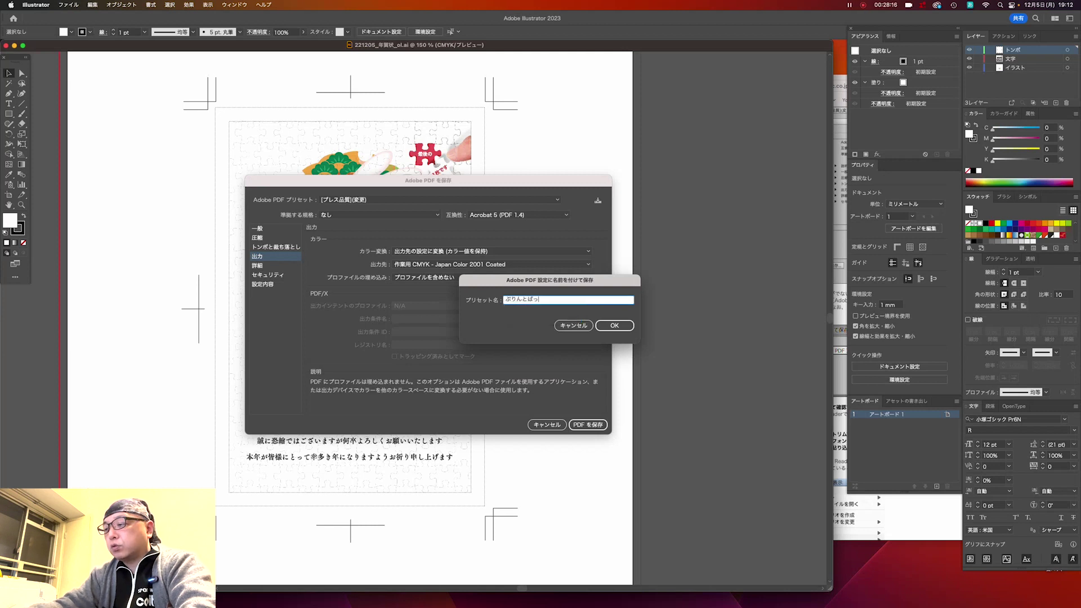
{"action": "type", "text": "区"}
{"action": "key", "text": "BackSpace"}
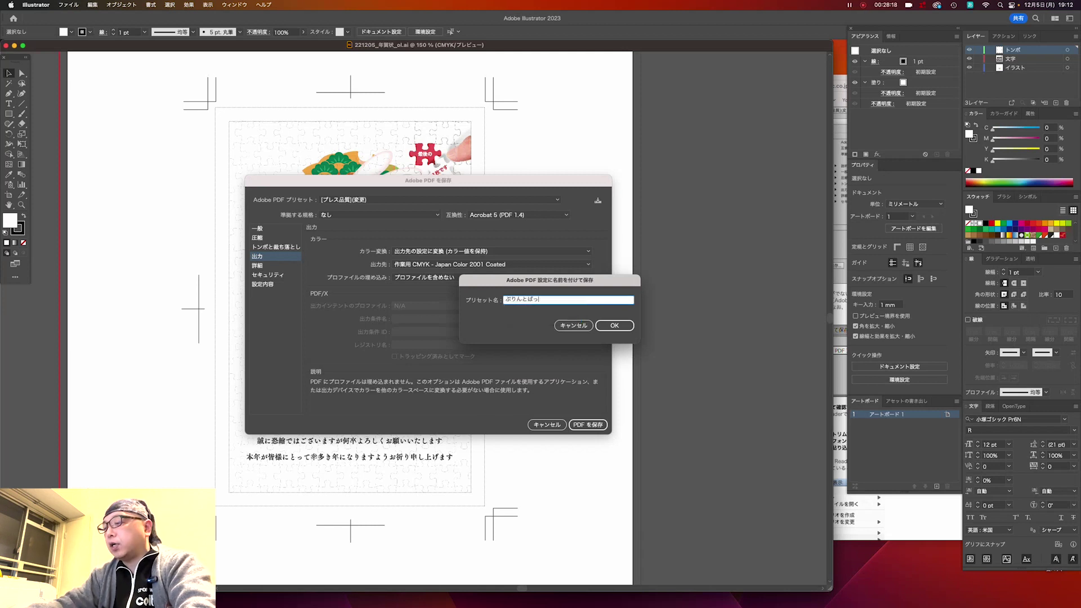
{"action": "key", "text": "BackSpace"}
{"action": "key", "text": "BackSpace"}
{"action": "key", "text": "BackSpace"}
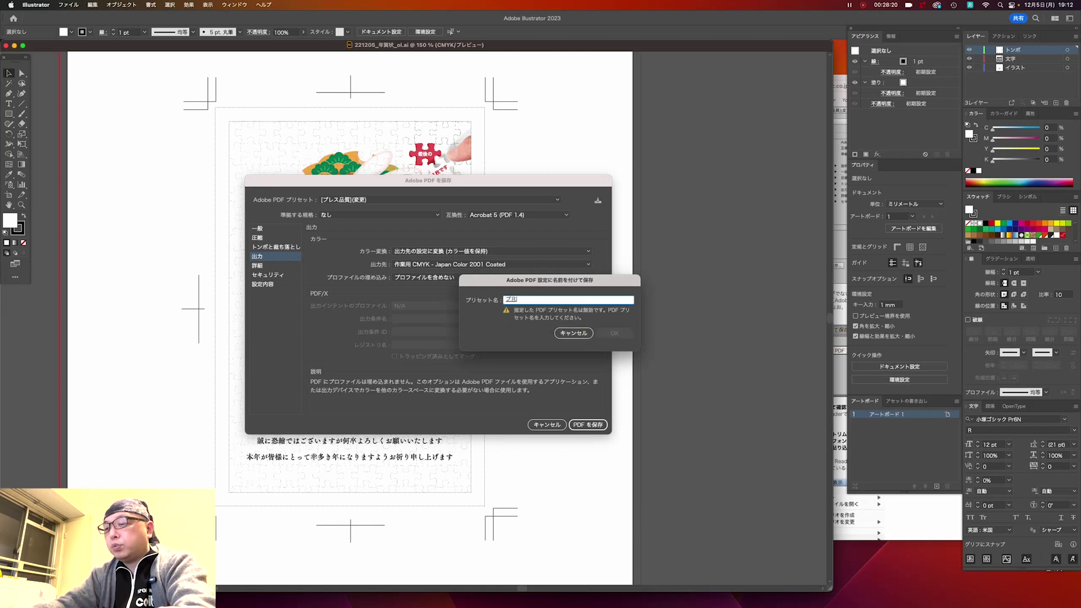
{"action": "type", "text": "プリントパッｋ"}
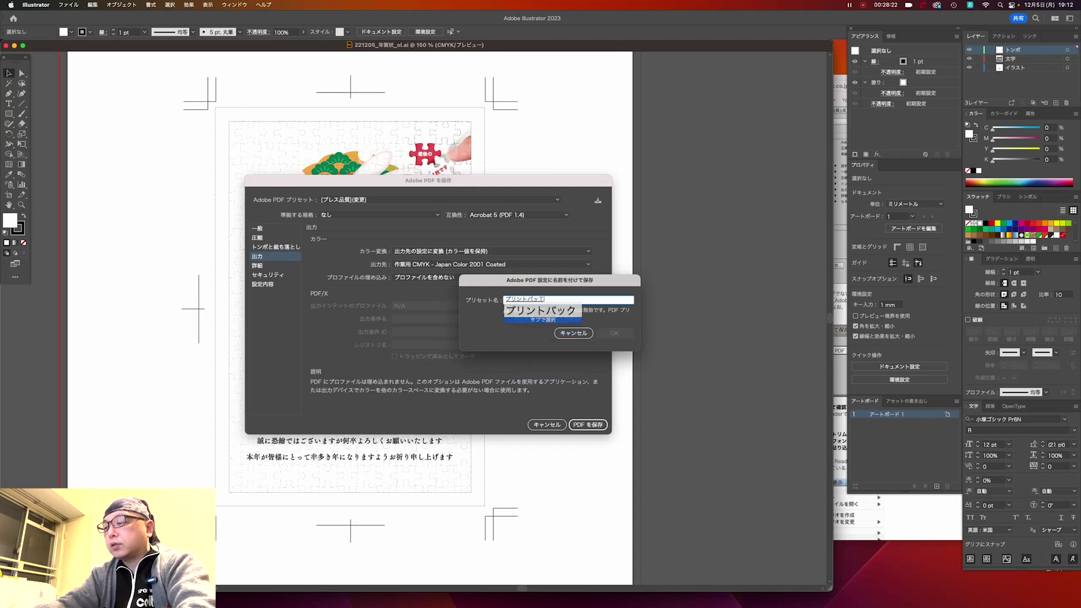
{"action": "key", "text": "Tab"}
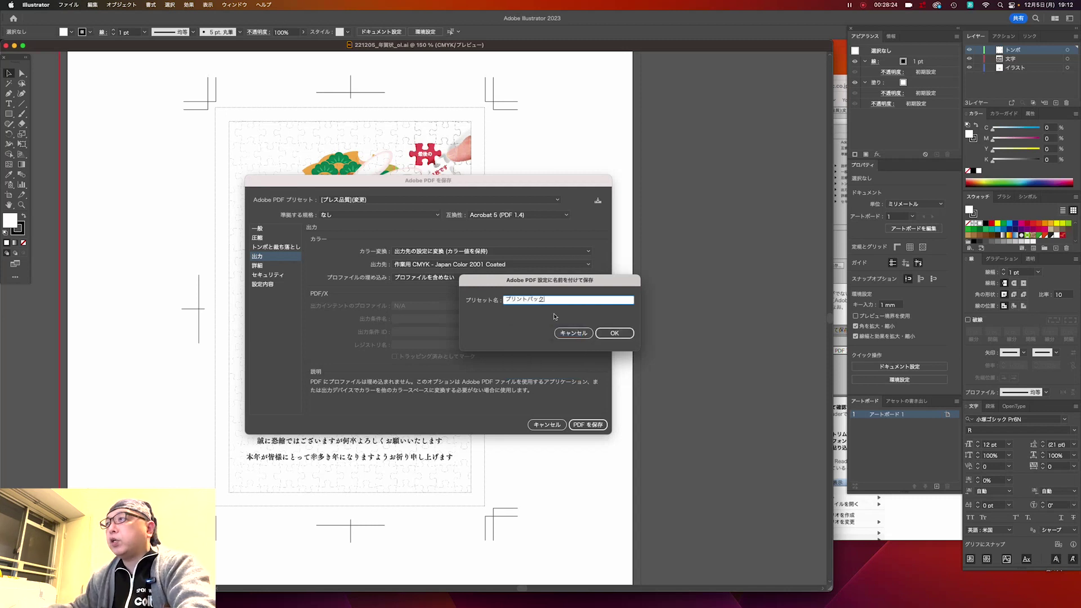
{"action": "left_click", "coordinate": [580, 331]}
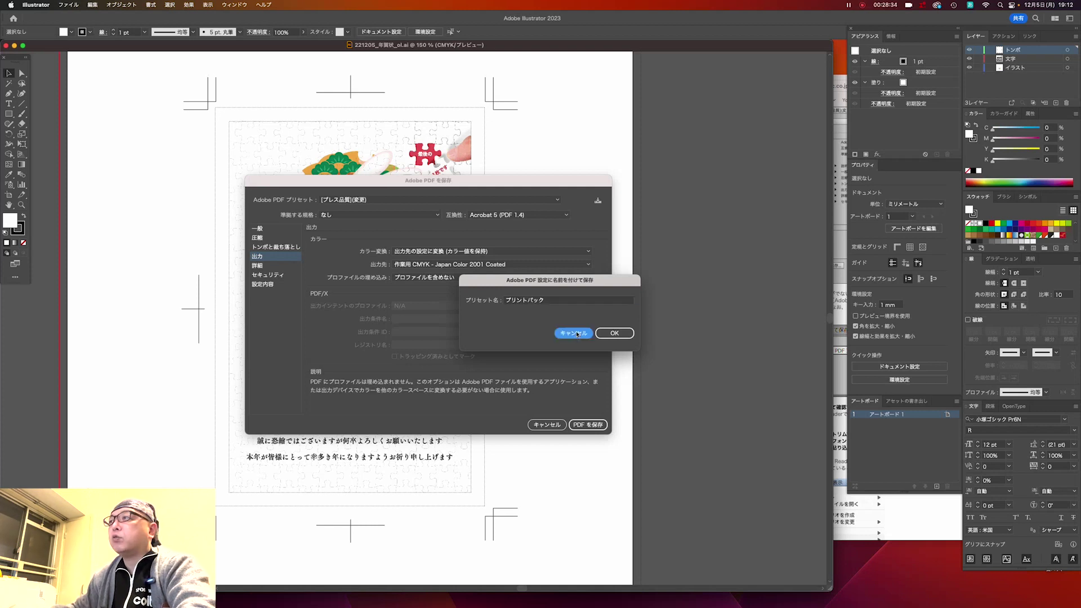
{"action": "left_click", "coordinate": [574, 333]}
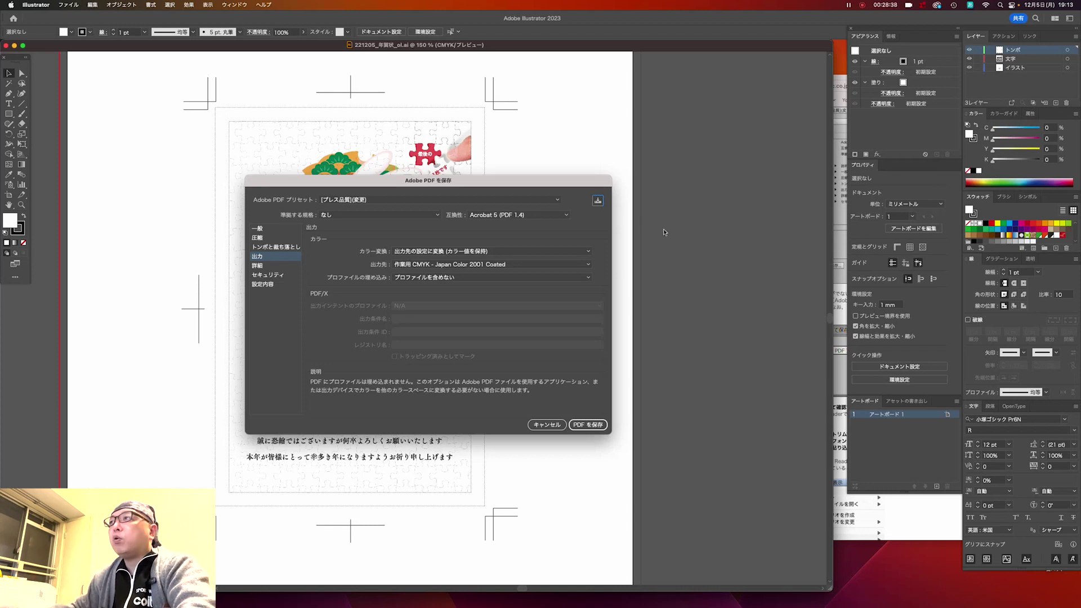
Apply the プリントパック (Illustrator) Adobe PDF preset, then bring the print shop's guide forward
{"action": "left_click", "coordinate": [557, 201]}
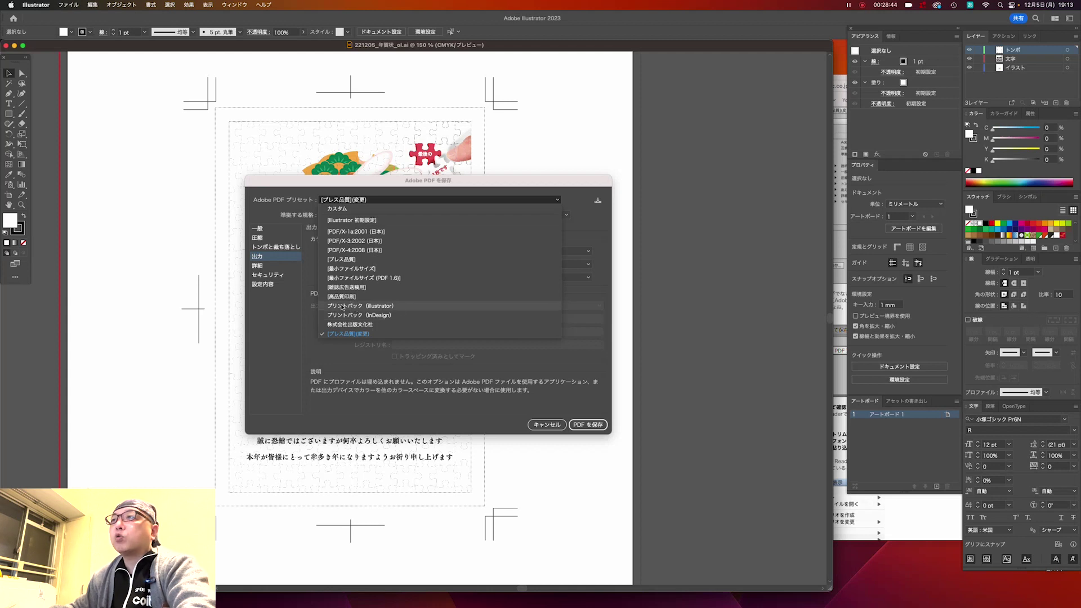
{"action": "left_click", "coordinate": [342, 307]}
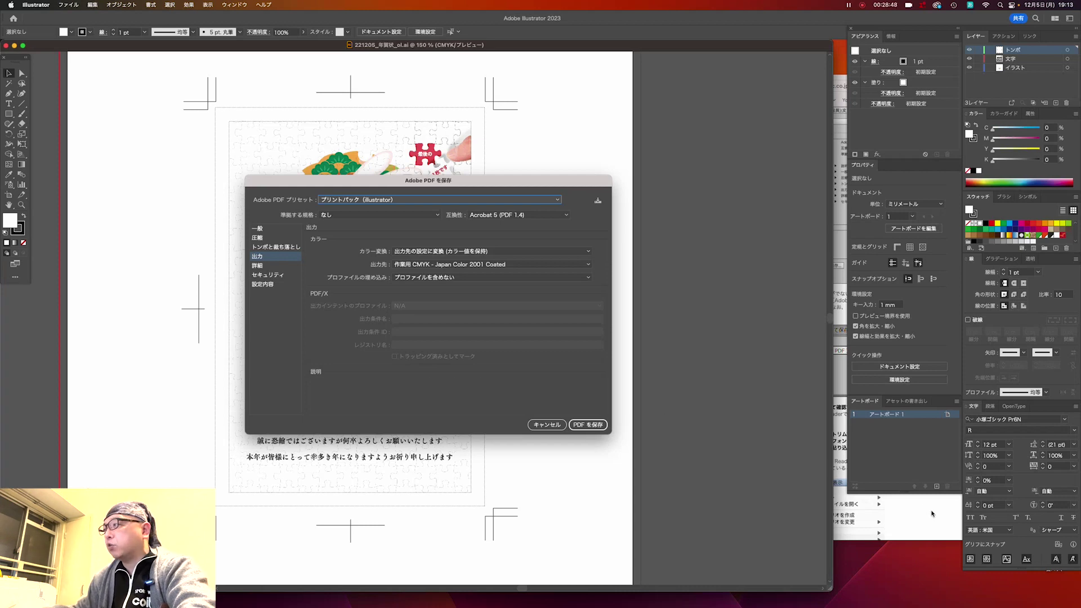
{"action": "left_click", "coordinate": [840, 366]}
Read the guide's PDF-checking steps, then save the card as 221205_年賀状_ol.pdf
{"action": "scroll", "coordinate": [897, 372], "scroll_direction": "down", "scroll_amount": 3}
{"action": "scroll", "coordinate": [897, 372], "scroll_direction": "down", "scroll_amount": 3}
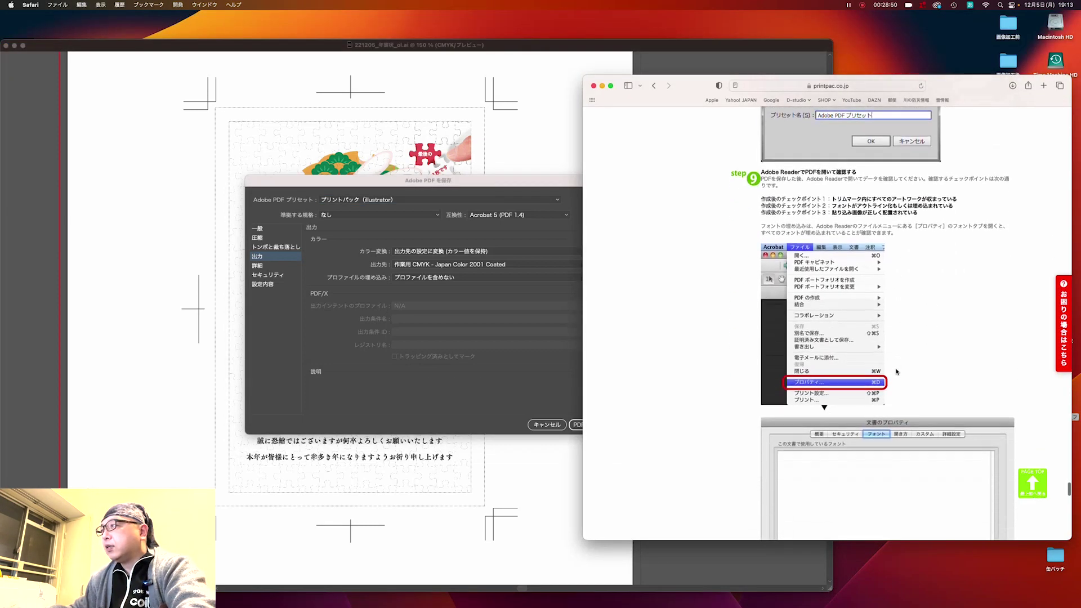
{"action": "scroll", "coordinate": [897, 372], "scroll_direction": "down", "scroll_amount": 3}
{"action": "scroll", "coordinate": [897, 371], "scroll_direction": "down", "scroll_amount": 2}
{"action": "scroll", "coordinate": [897, 371], "scroll_direction": "down", "scroll_amount": 3}
{"action": "scroll", "coordinate": [897, 372], "scroll_direction": "down", "scroll_amount": 3}
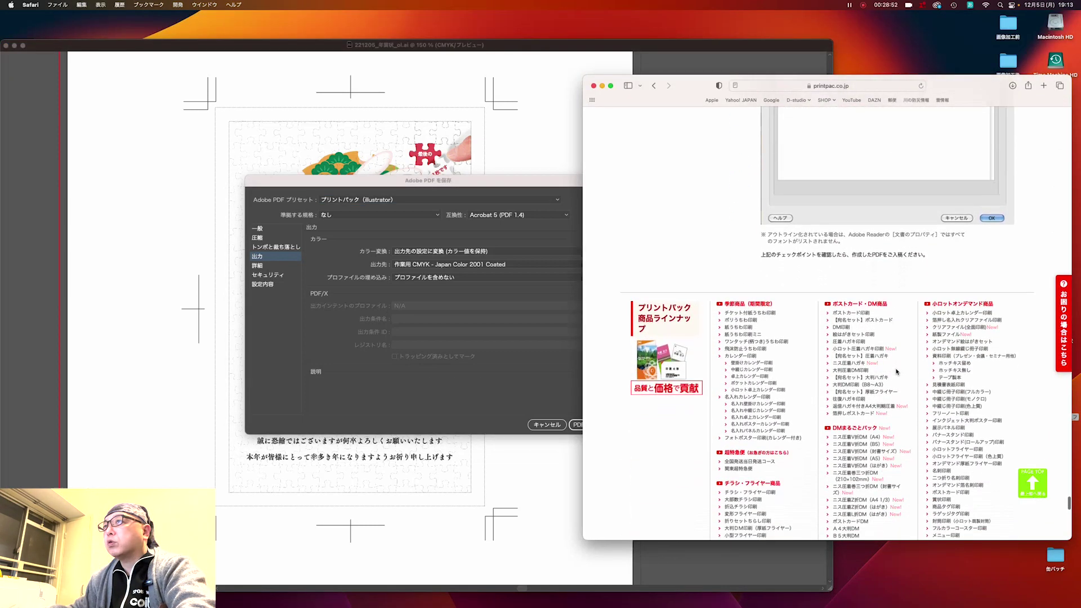
{"action": "scroll", "coordinate": [897, 372], "scroll_direction": "down", "scroll_amount": 3}
{"action": "scroll", "coordinate": [897, 371], "scroll_direction": "down", "scroll_amount": 3}
{"action": "left_click", "coordinate": [529, 398]}
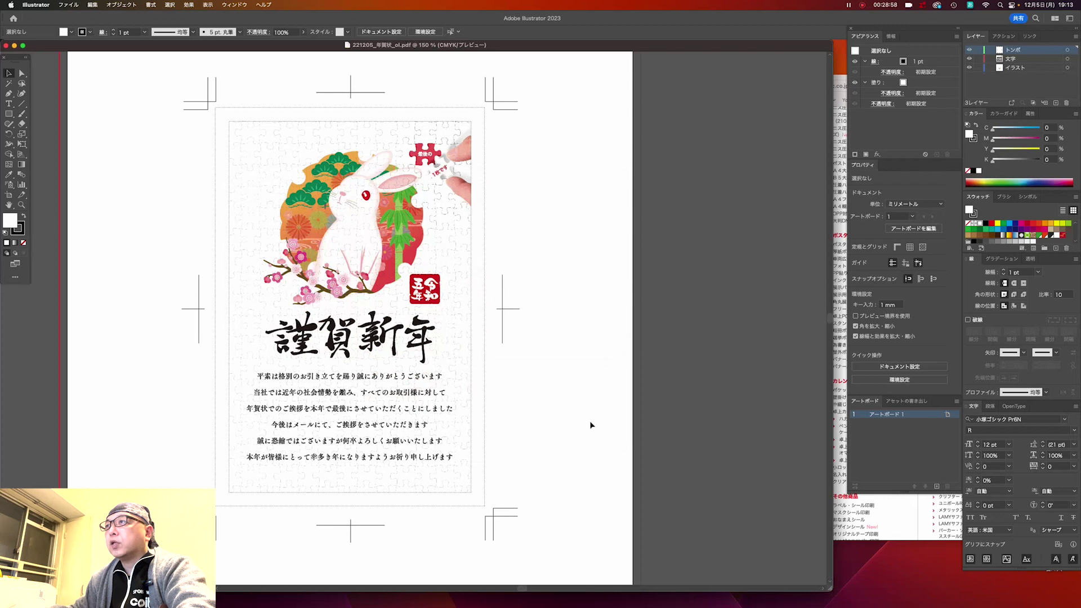
Close the card in Illustrator and open 221205_年賀状_ol.pdf from its folder in Acrobat
{"action": "left_click", "coordinate": [6, 46]}
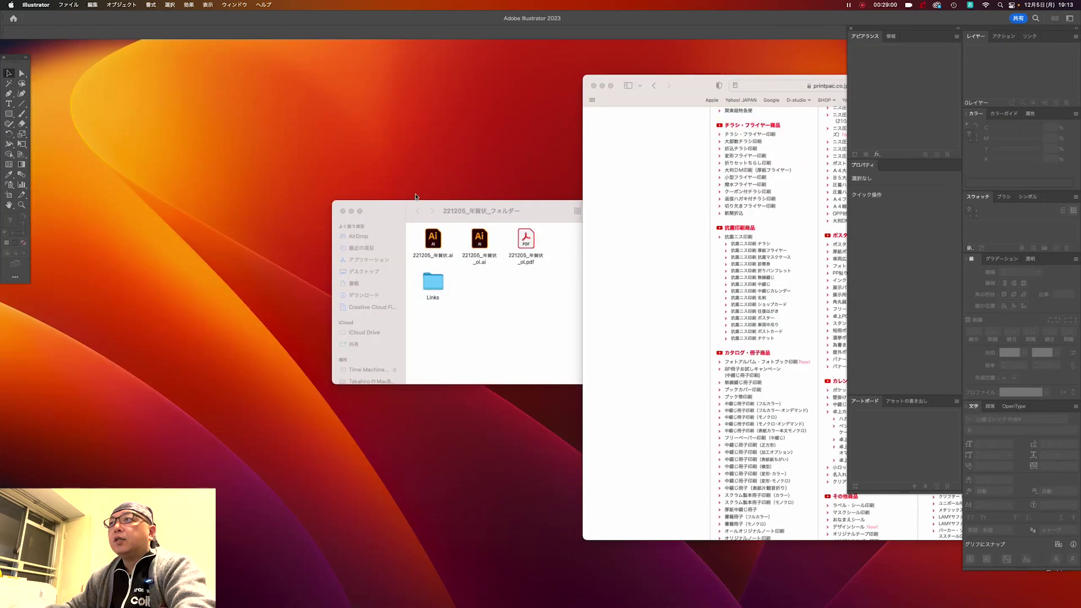
{"action": "left_click", "coordinate": [584, 242]}
{"action": "double_click", "coordinate": [527, 236]}
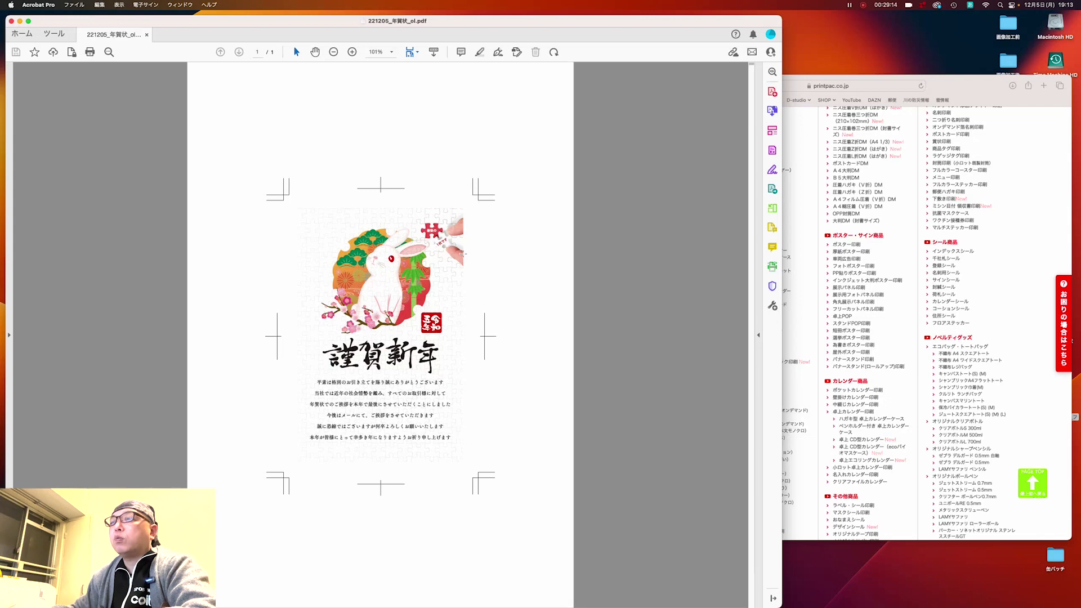
Close the print guide web page and the checked PDF
{"action": "left_click", "coordinate": [936, 99]}
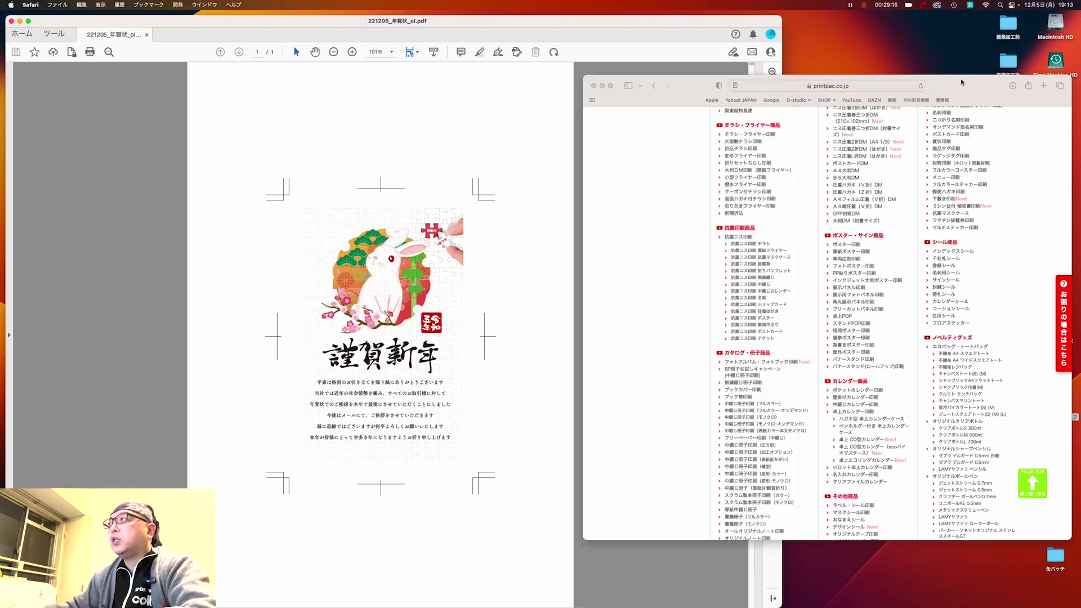
{"action": "left_click", "coordinate": [595, 88]}
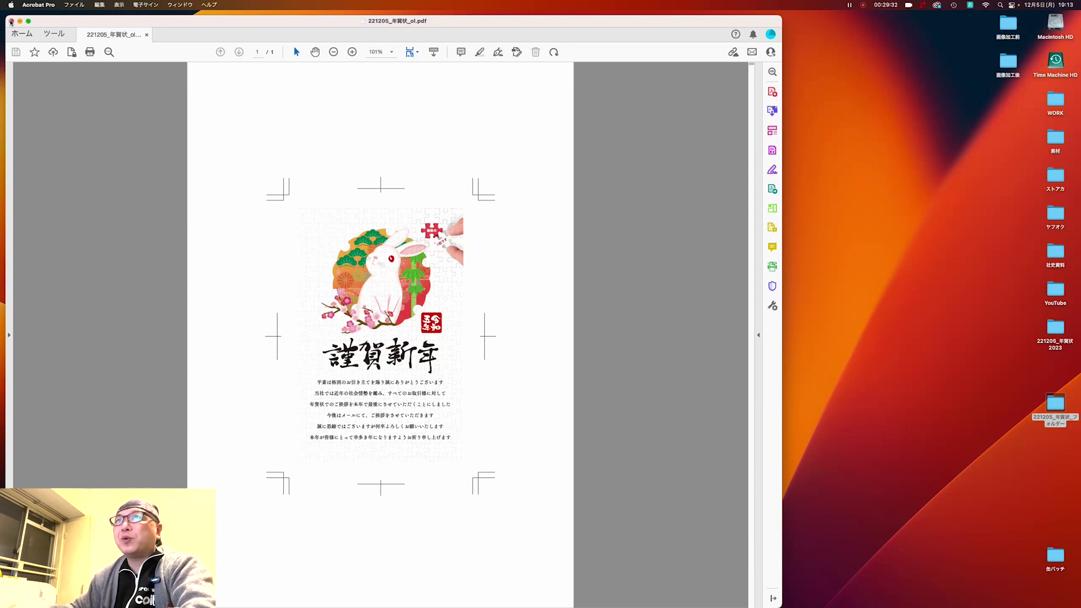
{"action": "left_click", "coordinate": [10, 21]}
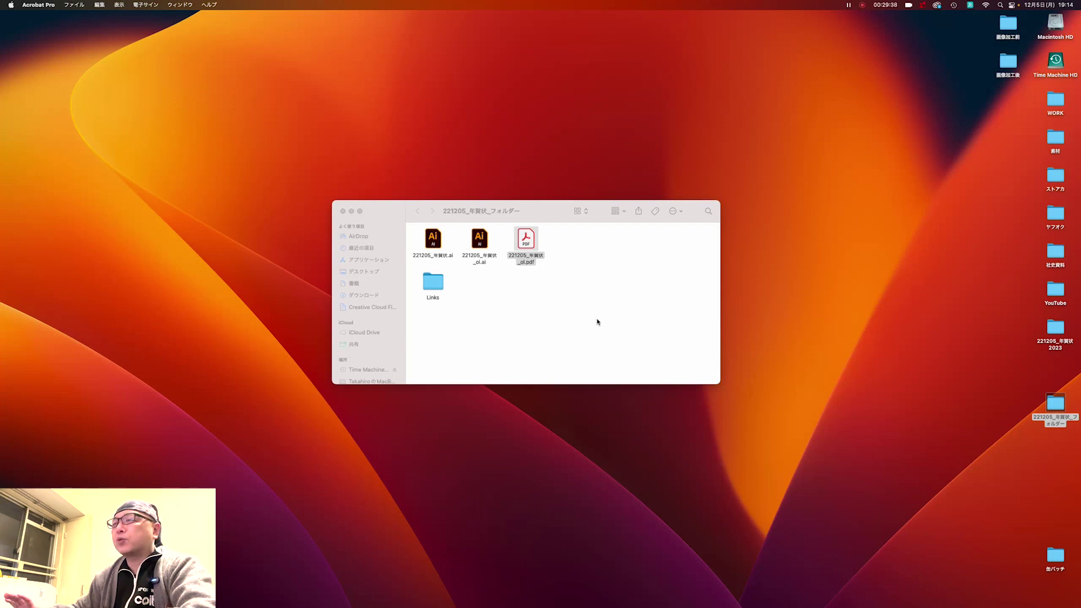
{"action": "left_click", "coordinate": [568, 304]}
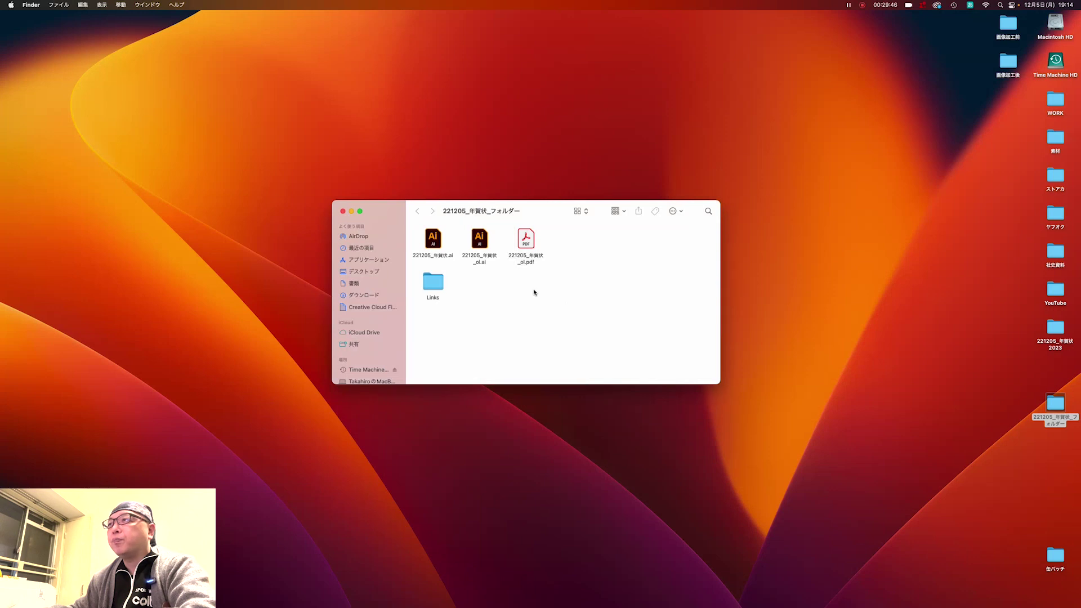
{"action": "double_click", "coordinate": [526, 241]}
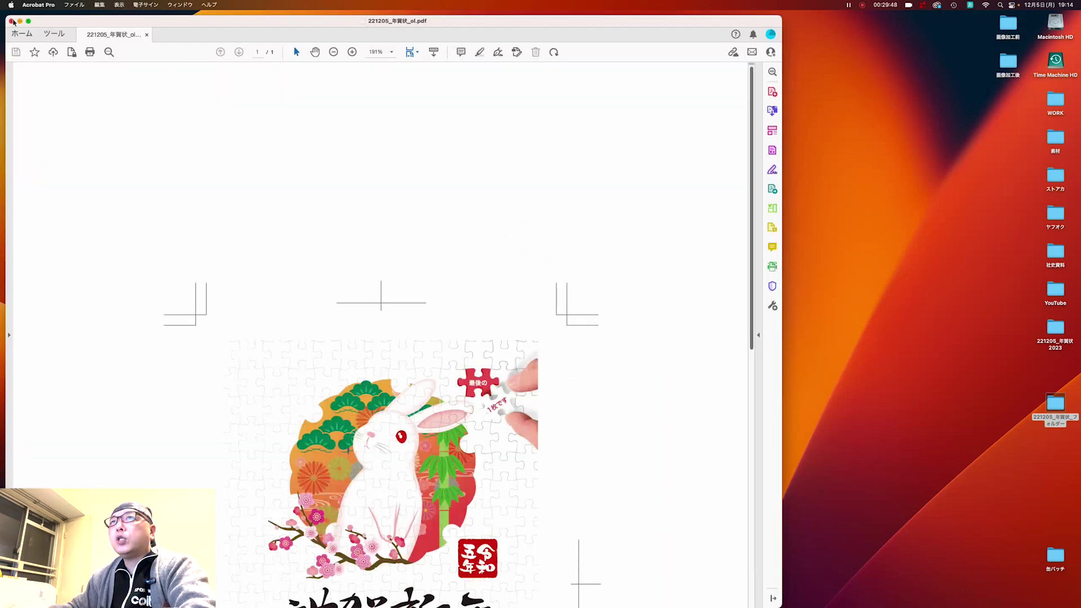
{"action": "left_click", "coordinate": [11, 21]}
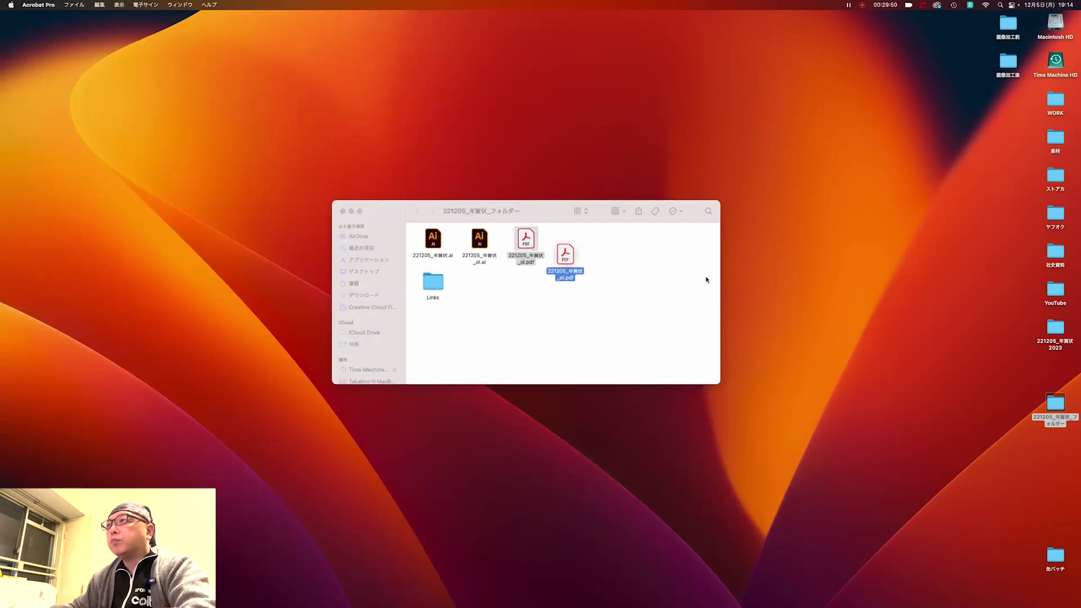
{"action": "left_click_drag", "start_coordinate": [526, 241], "coordinate": [910, 305]}
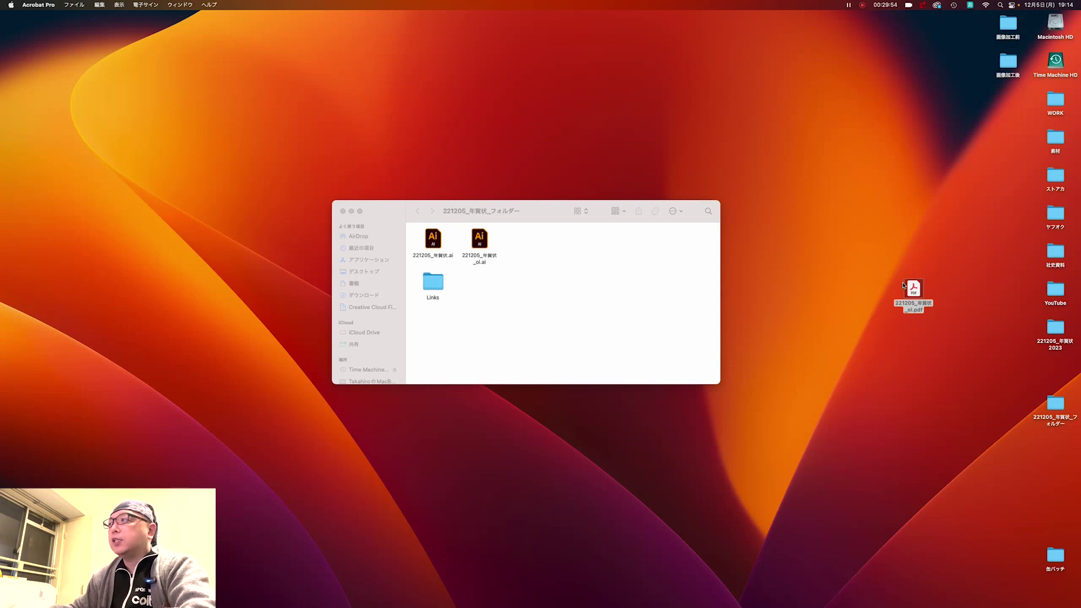
{"action": "left_click_drag", "start_coordinate": [913, 289], "coordinate": [531, 243]}
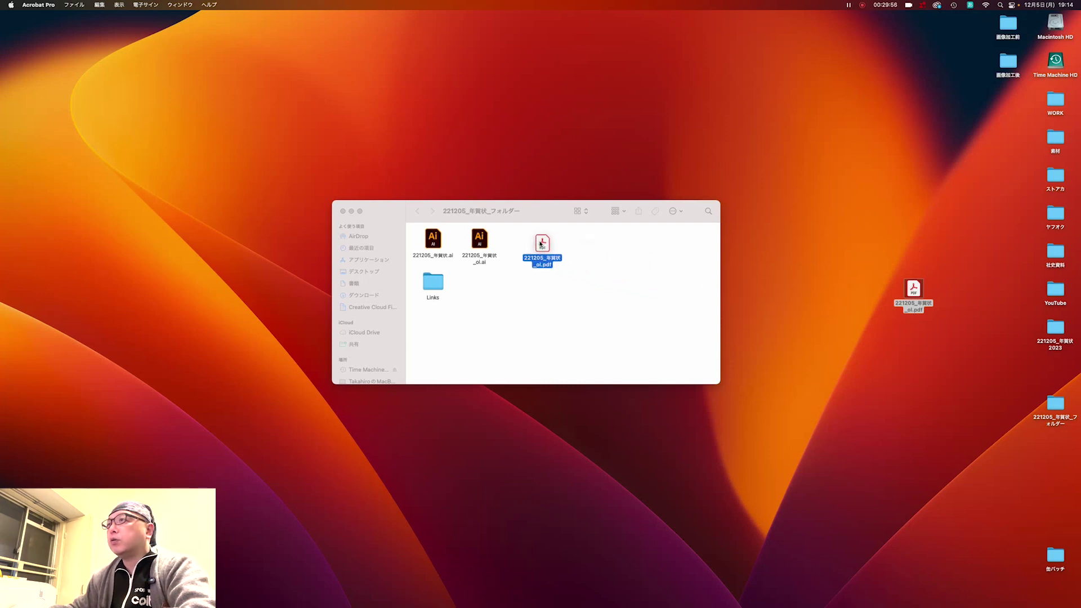
{"action": "left_click", "coordinate": [591, 277]}
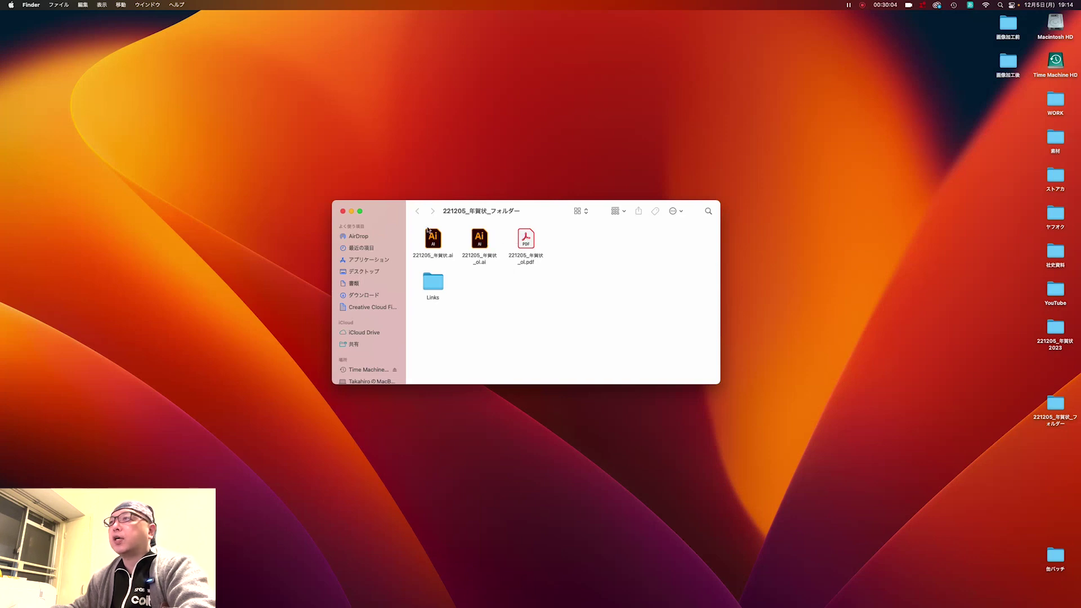
{"action": "double_click", "coordinate": [526, 240]}
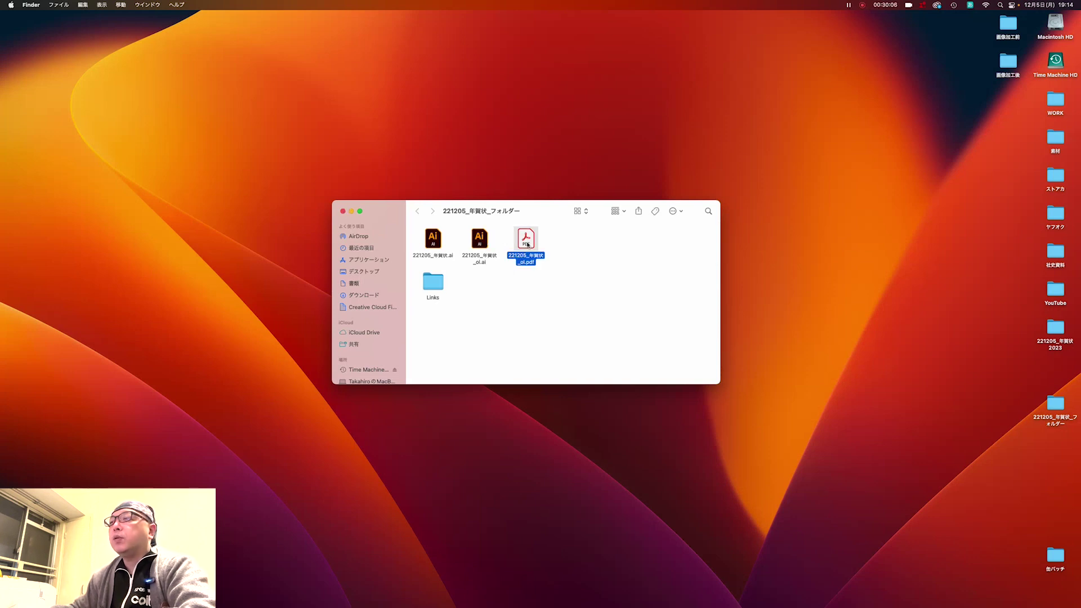
{"action": "scroll", "coordinate": [569, 236], "scroll_direction": "down", "scroll_amount": 1}
{"action": "scroll", "coordinate": [575, 236], "scroll_direction": "down", "scroll_amount": 4}
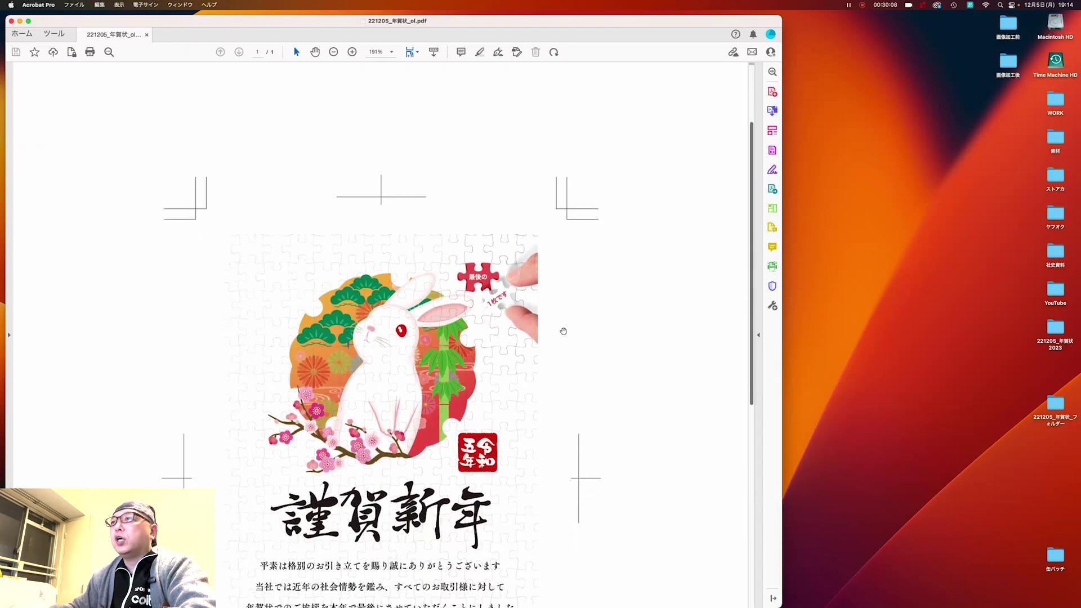
{"action": "scroll", "coordinate": [578, 240], "scroll_direction": "down", "scroll_amount": 5}
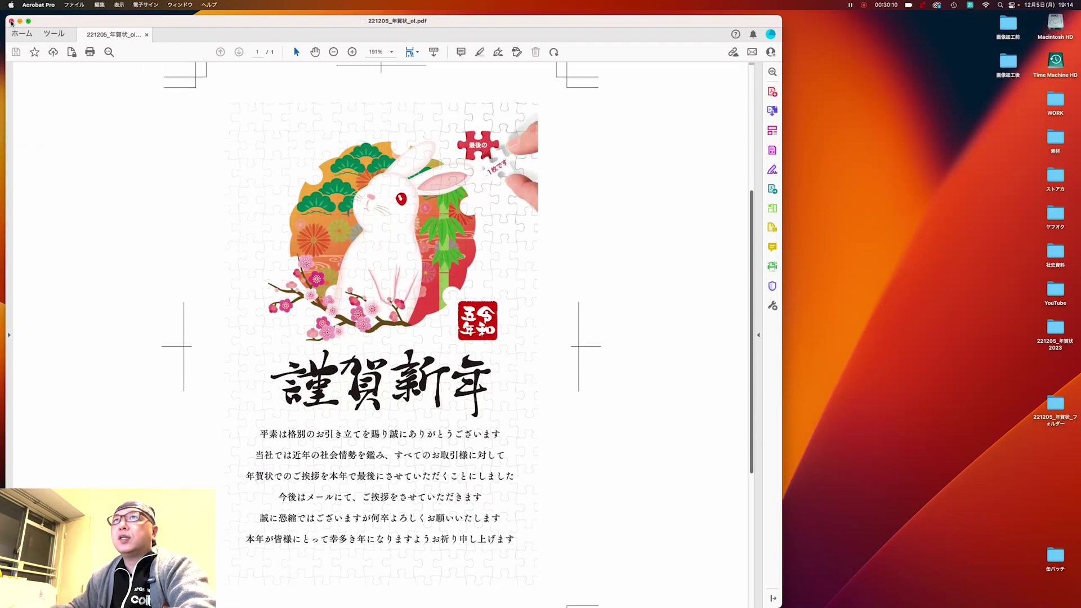
{"action": "left_click", "coordinate": [12, 21]}
{"action": "left_click", "coordinate": [582, 283]}
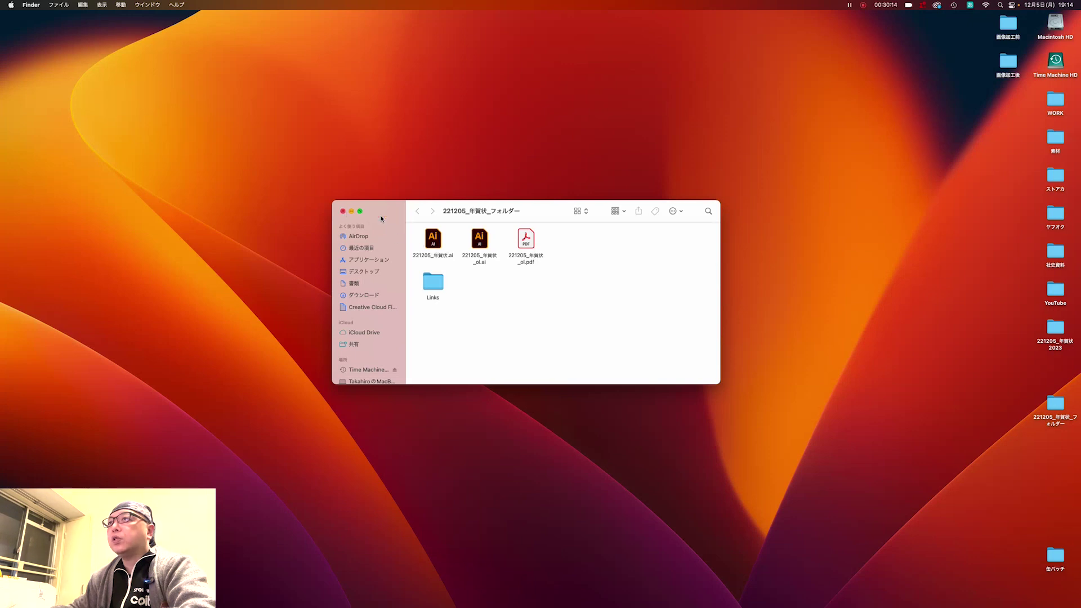
{"action": "double_click", "coordinate": [480, 239]}
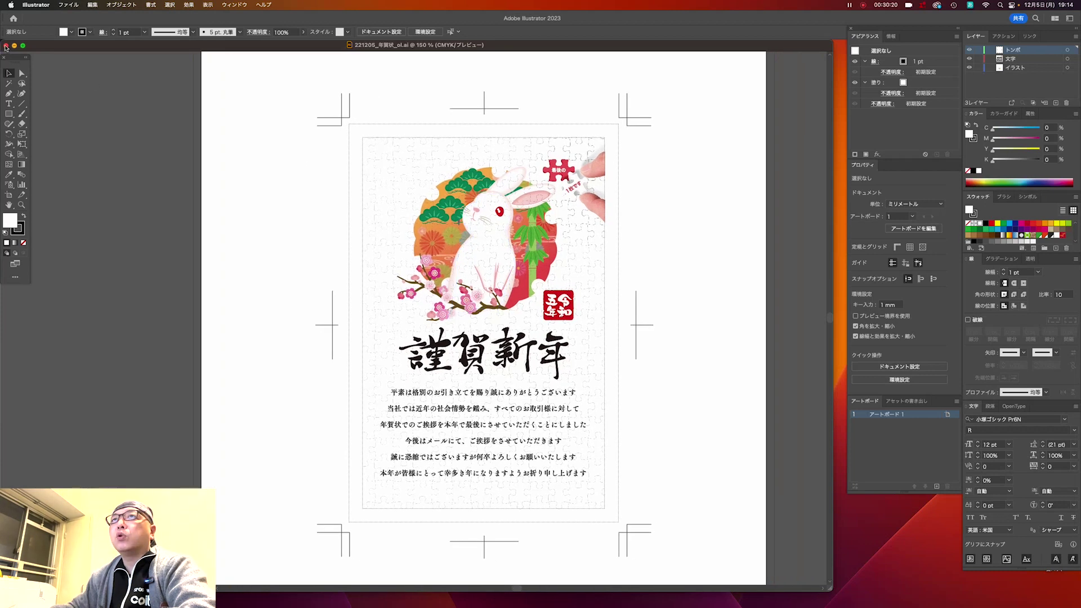
{"action": "left_click", "coordinate": [6, 45]}
{"action": "left_click", "coordinate": [611, 326]}
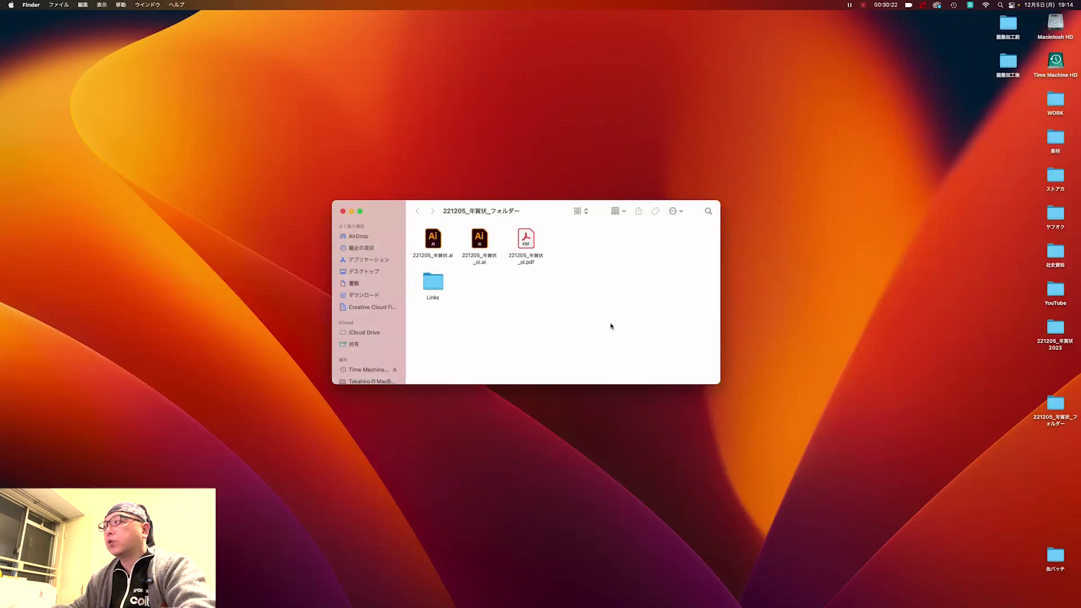